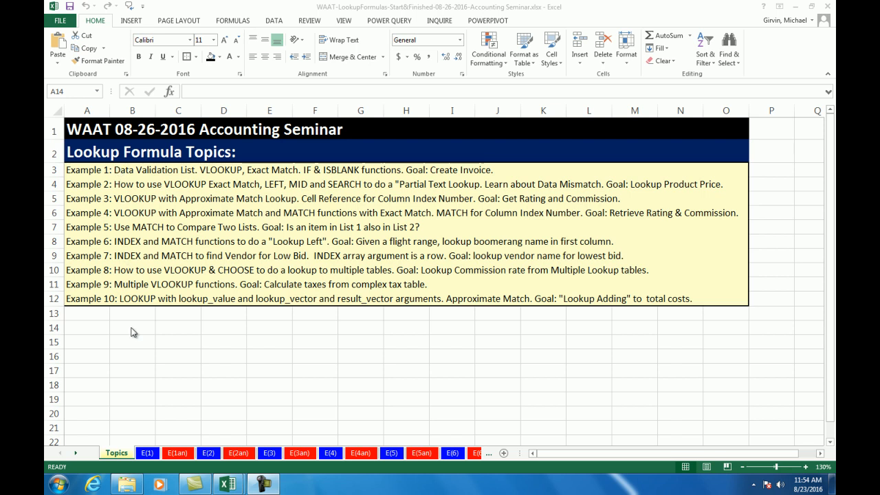
# View the WAAT-PivotTables workbook, return to the WAAT-LookupFormulas workbook and open its E(1) sheet
pyautogui.moveTo(235, 472)
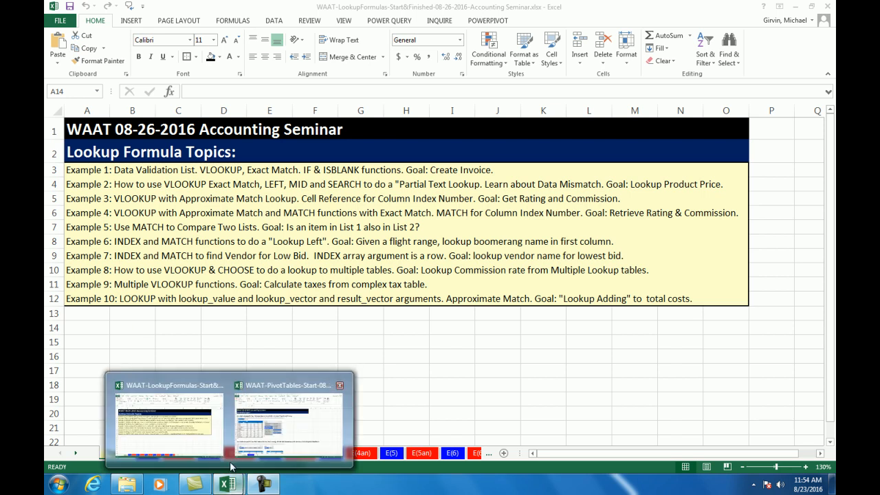
pyautogui.click(303, 422)
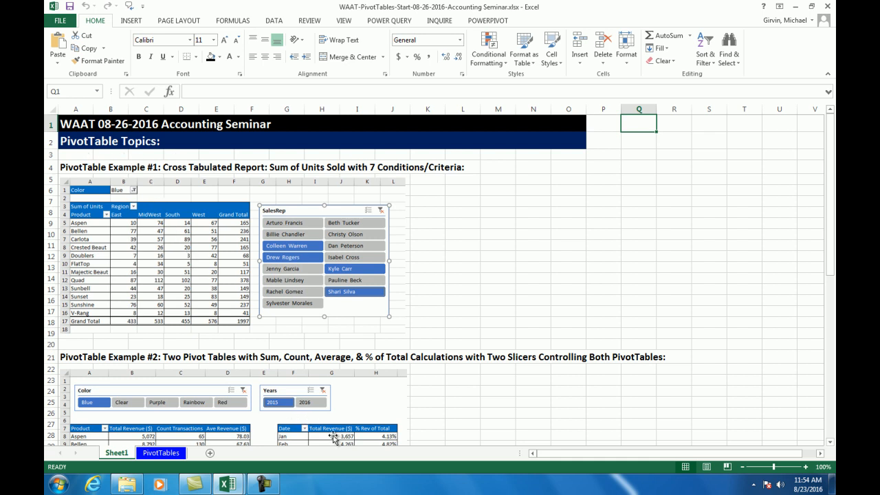
pyautogui.hotkey('alt', 'Tab')
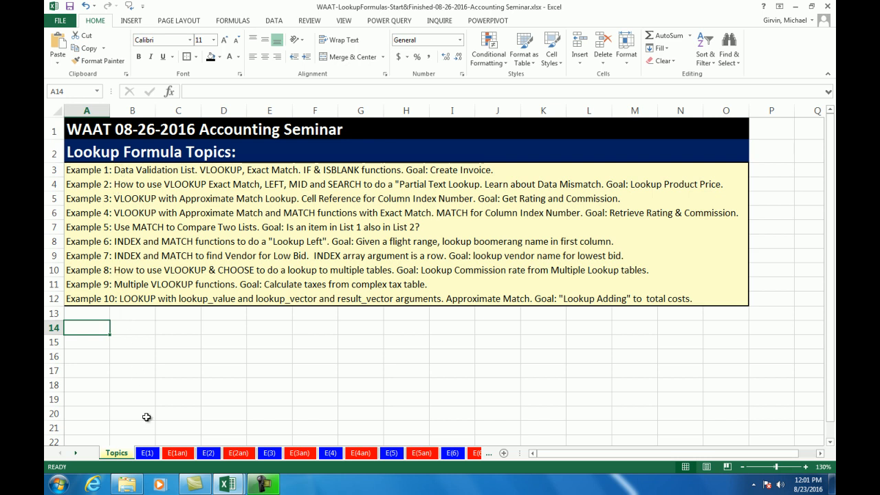
pyautogui.click(147, 453)
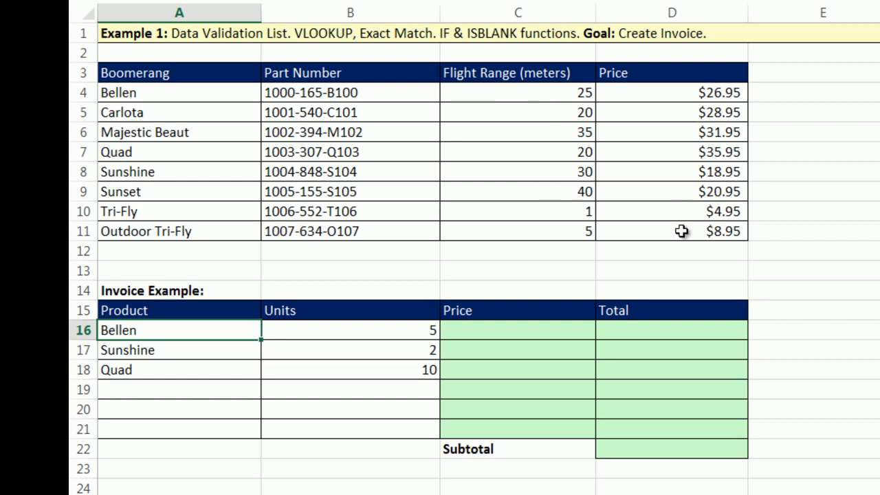
# Examine the invoice's empty Price cells and match the Quad and Bellen products to their rows in the boomerang price table
pyautogui.click(487, 330)
pyautogui.click(491, 352)
pyautogui.click(489, 370)
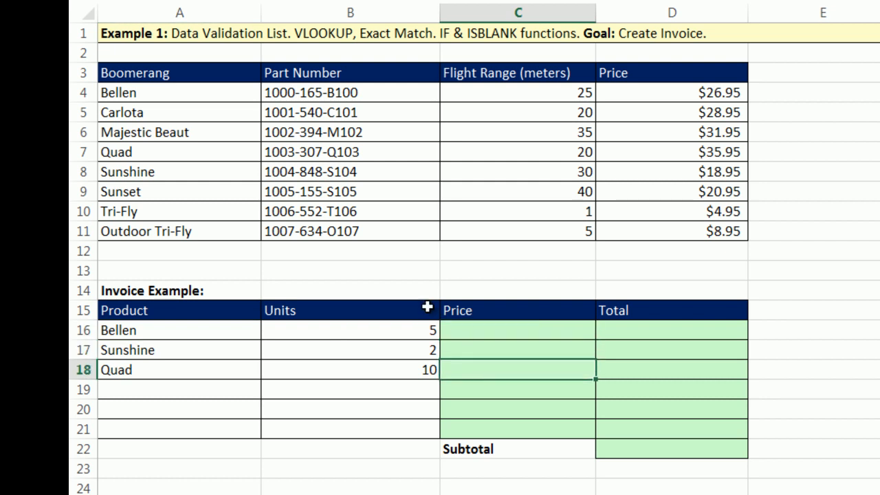
pyautogui.click(198, 370)
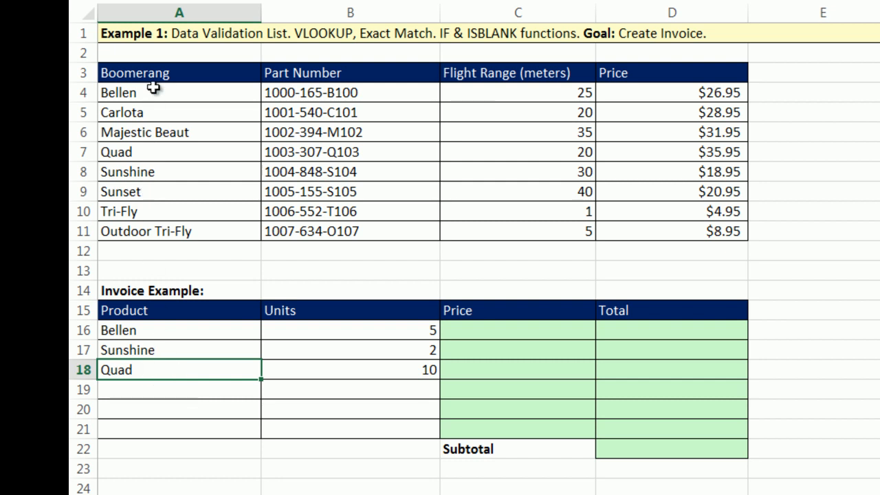
pyautogui.click(157, 151)
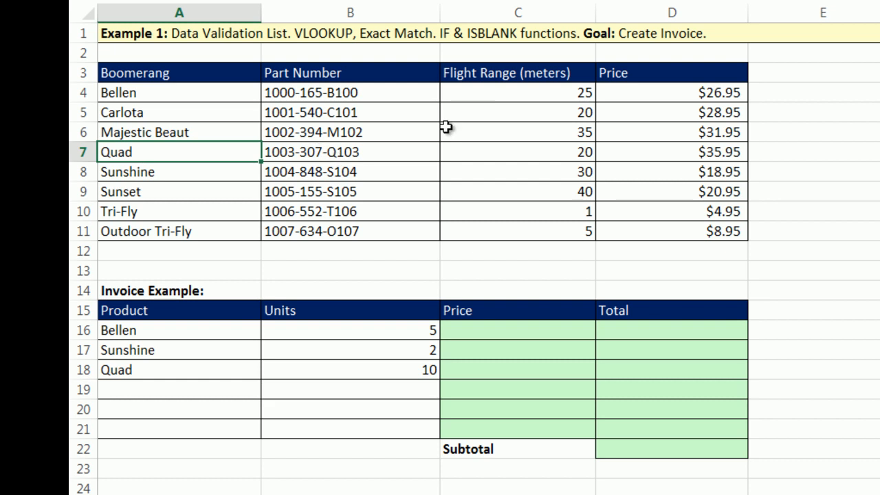
pyautogui.click(664, 151)
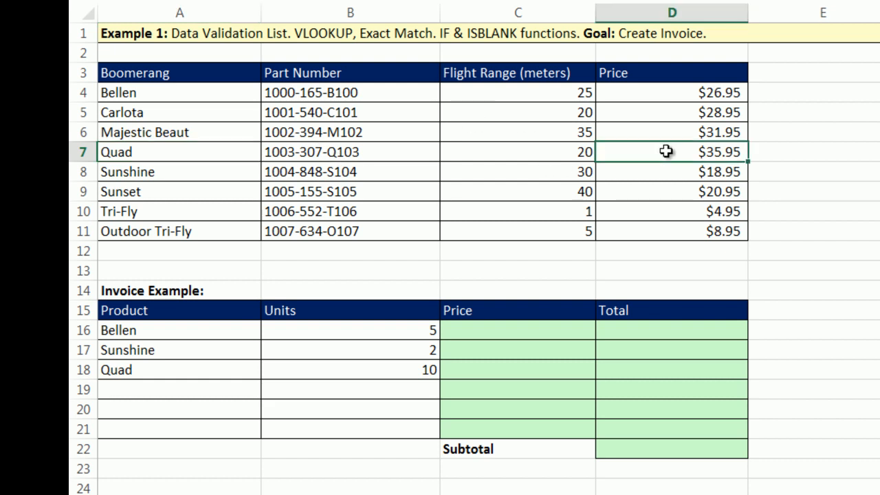
pyautogui.click(487, 331)
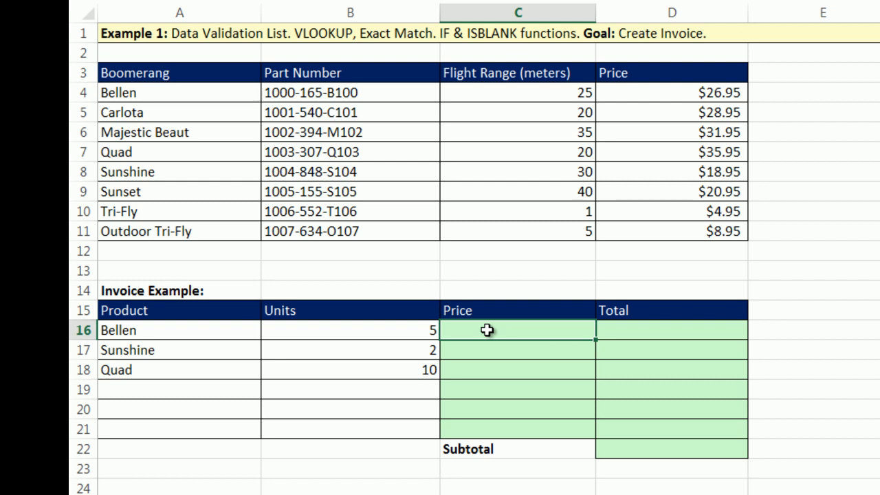
pyautogui.click(232, 332)
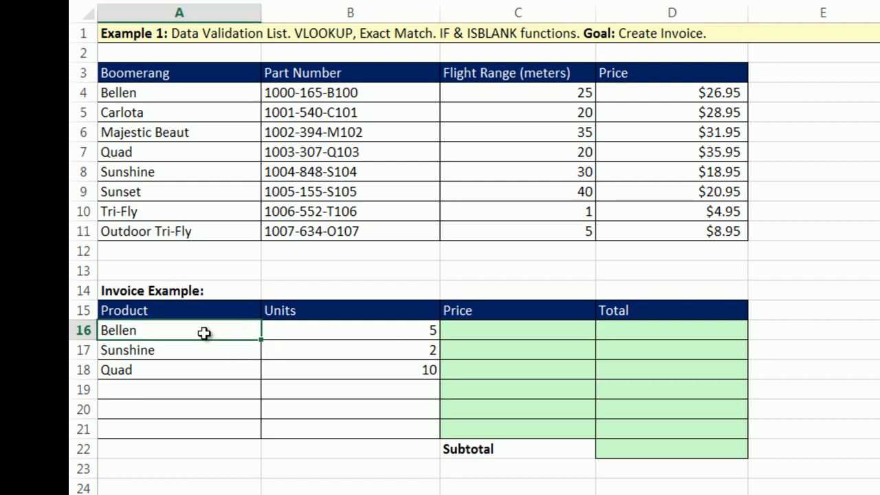
pyautogui.click(163, 95)
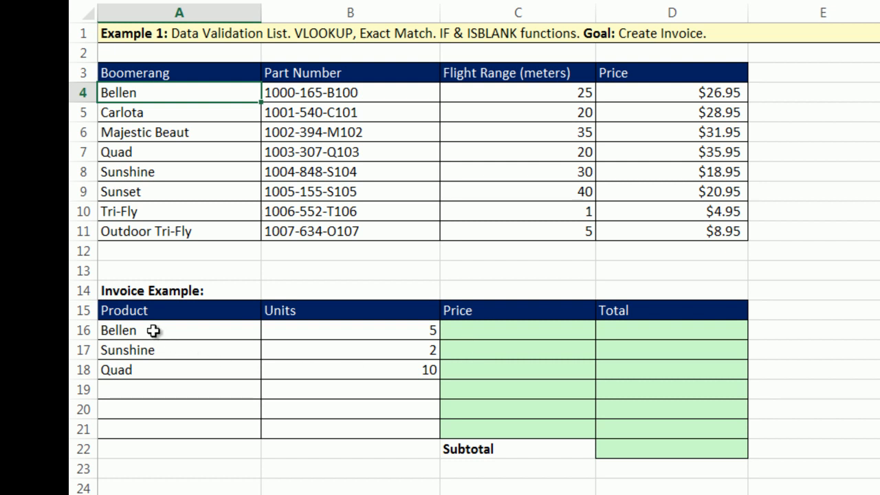
# Compare the invoice's Product cells A16:A21 with the boomerang table A4:D11 and its name column
pyautogui.moveTo(153, 331); pyautogui.dragTo(152, 427)
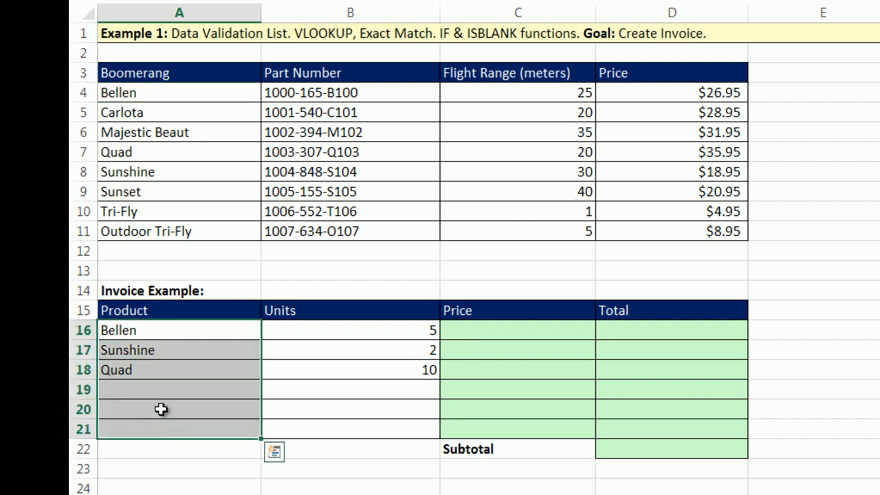
pyautogui.click(190, 332)
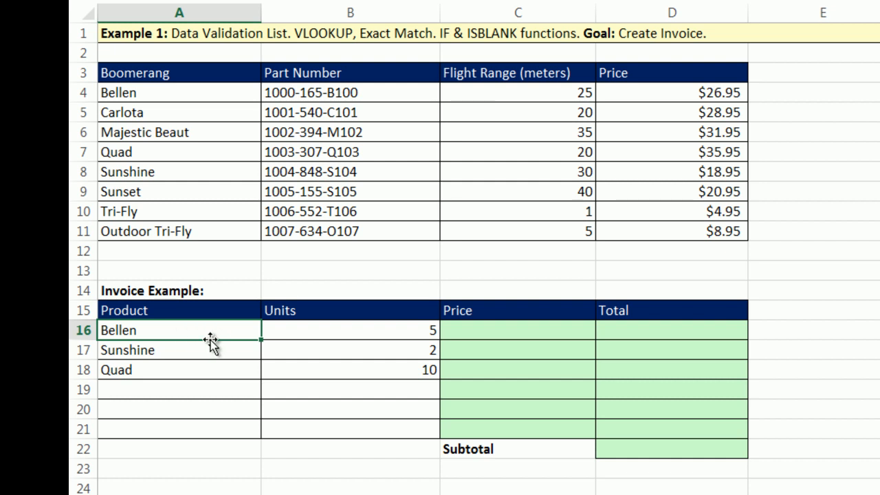
pyautogui.moveTo(156, 93); pyautogui.dragTo(670, 227)
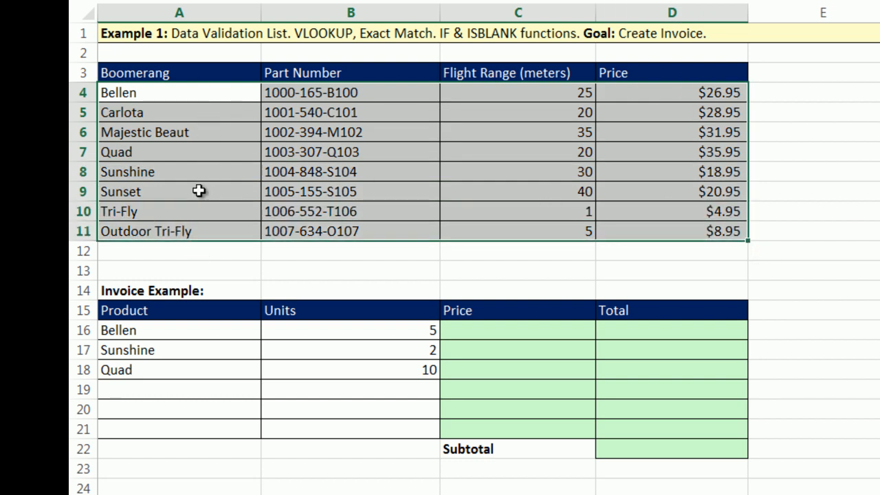
pyautogui.moveTo(183, 92); pyautogui.dragTo(193, 222)
pyautogui.click(144, 334)
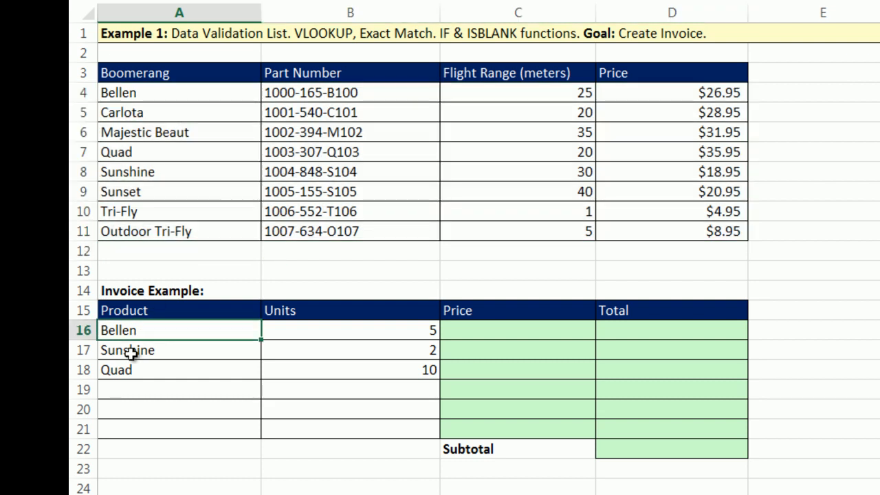
pyautogui.click(129, 354)
pyautogui.click(131, 370)
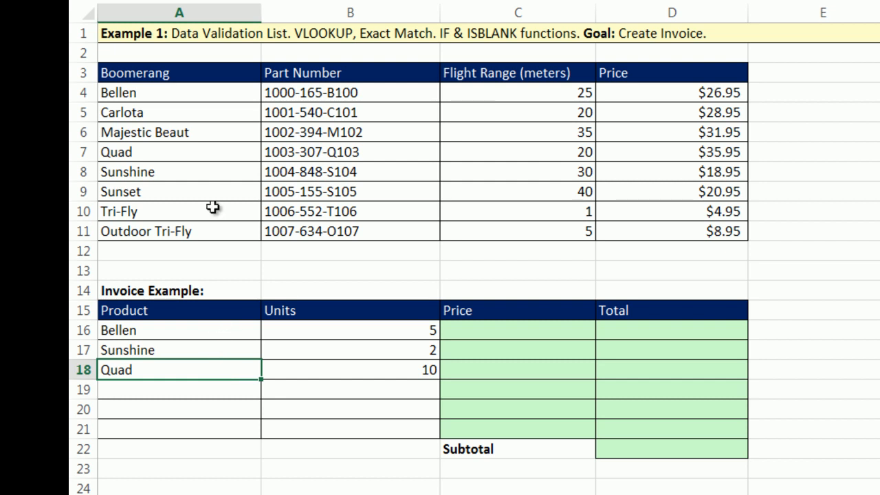
# Apply List data validation to the invoice's Product cells A16:A21 with the source =$A$4:$A$11
pyautogui.moveTo(230, 332); pyautogui.dragTo(241, 423)
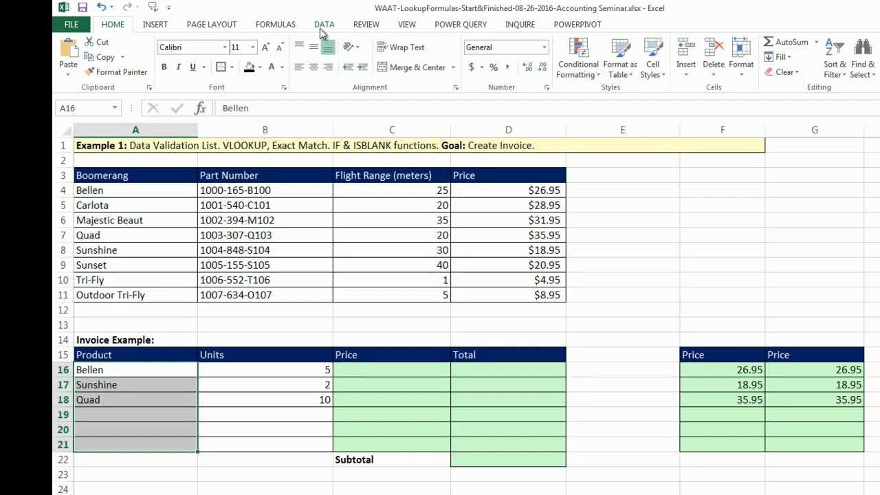
pyautogui.click(352, 0)
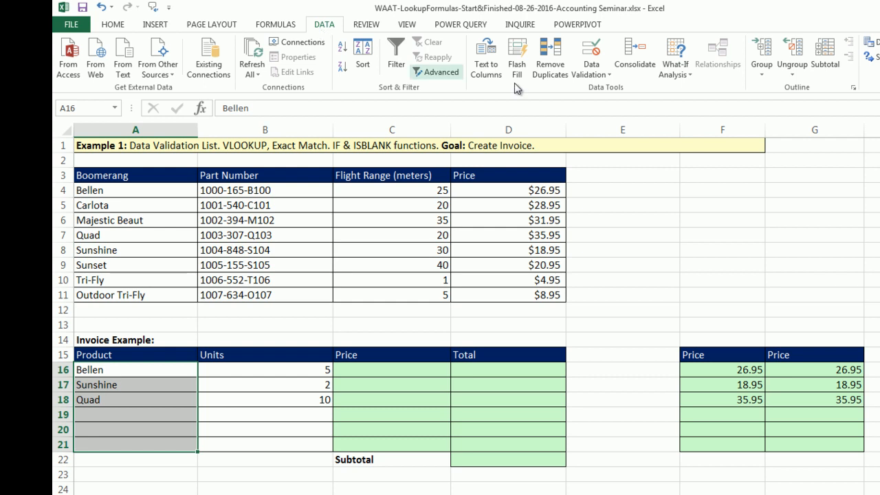
pyautogui.click(592, 55)
pyautogui.moveTo(602, 247); pyautogui.dragTo(458, 194)
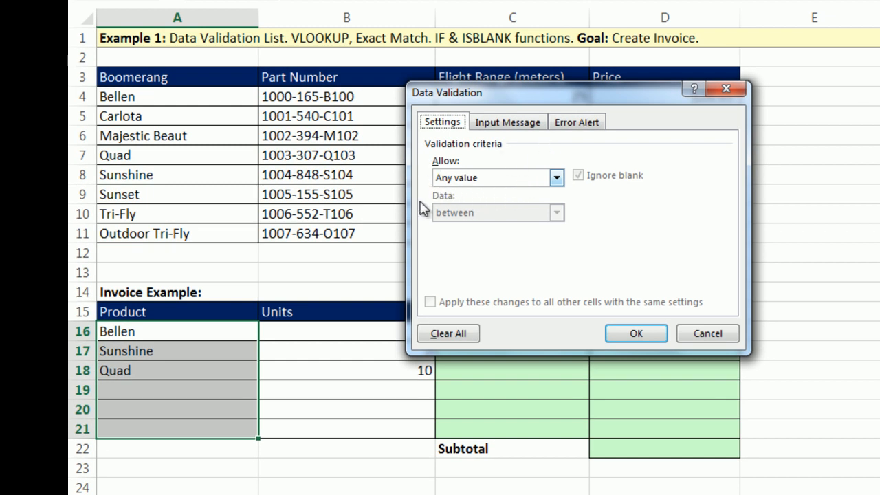
pyautogui.click(557, 178)
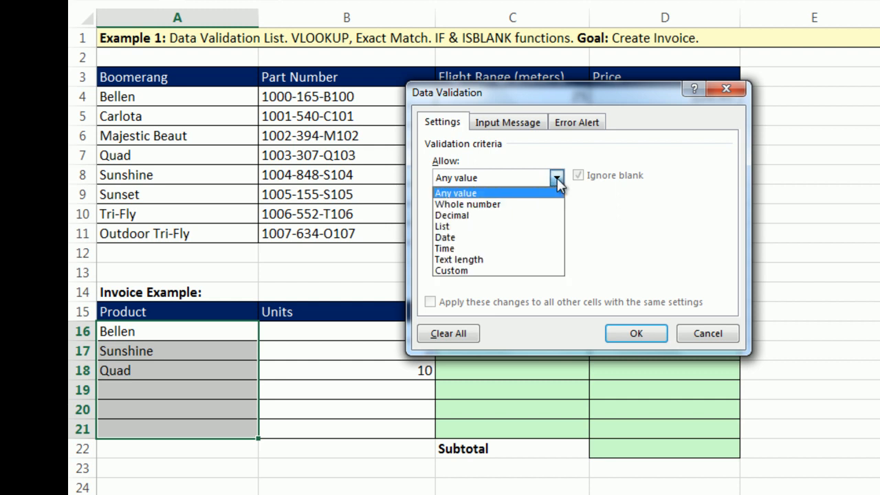
pyautogui.click(458, 233)
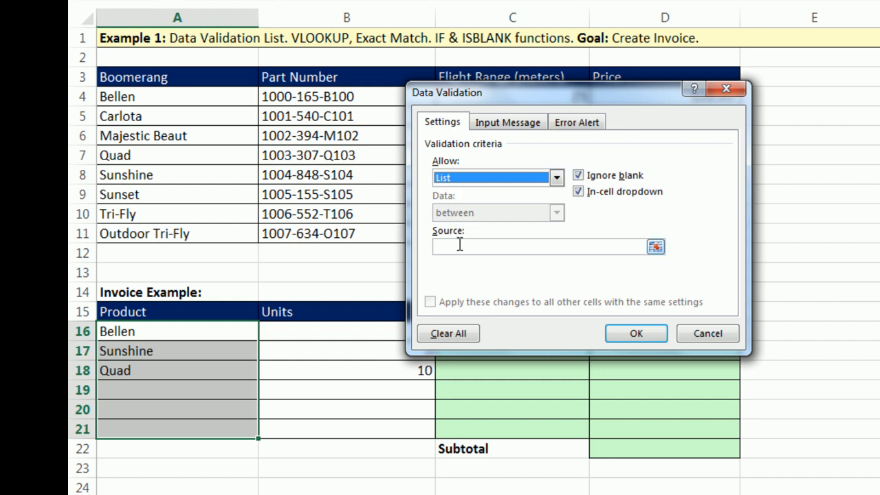
pyautogui.click(459, 243)
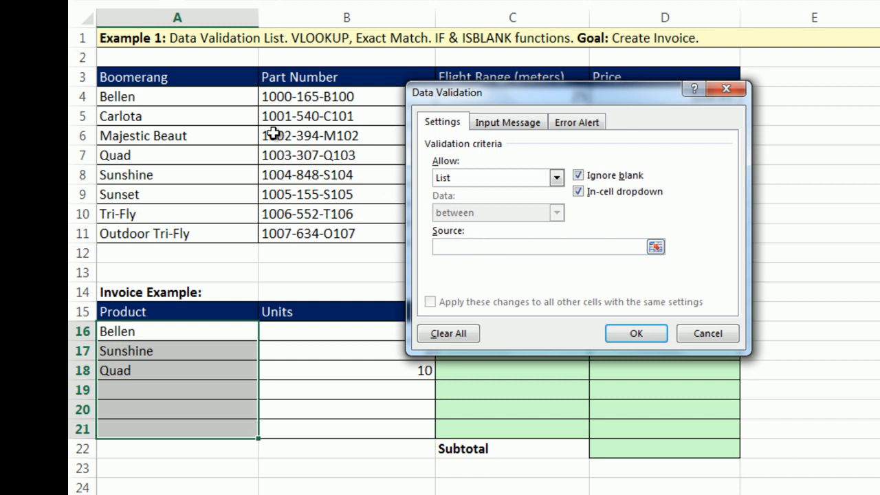
pyautogui.moveTo(165, 99); pyautogui.dragTo(173, 231)
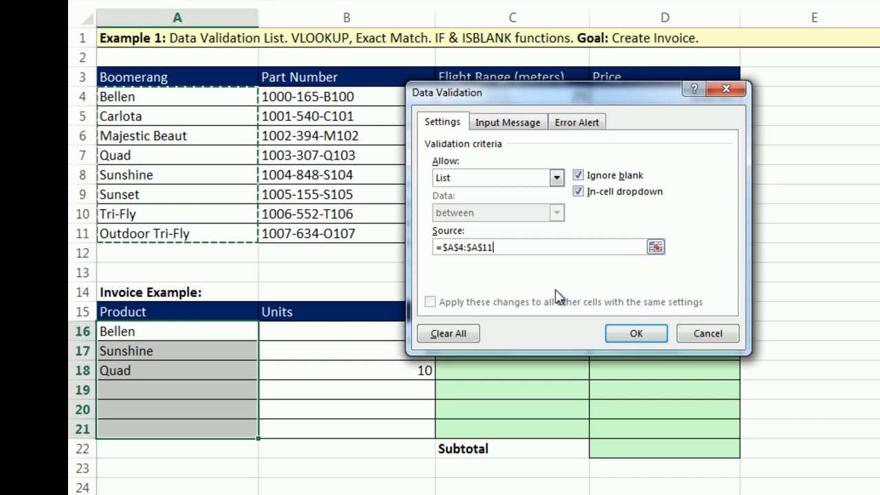
pyautogui.click(636, 334)
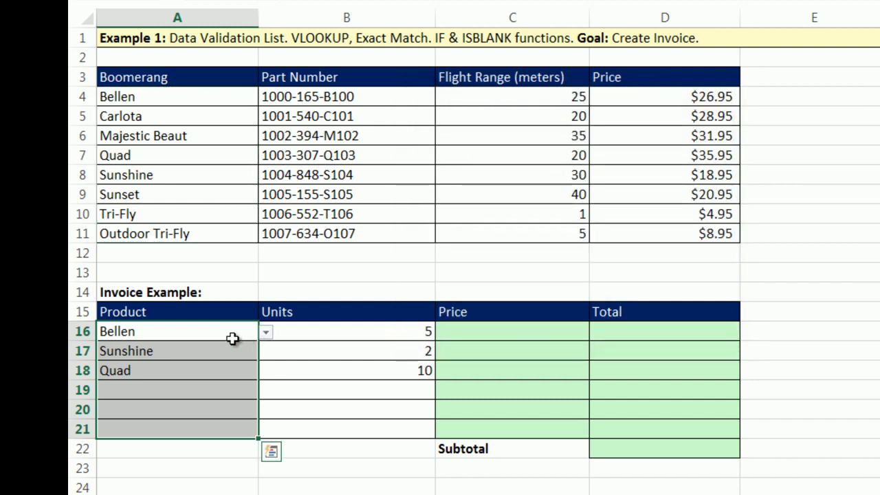
# Test the product list in A16 by choosing Majestic Beaut, and set the cell back to Bellen
pyautogui.click(233, 339)
pyautogui.click(265, 331)
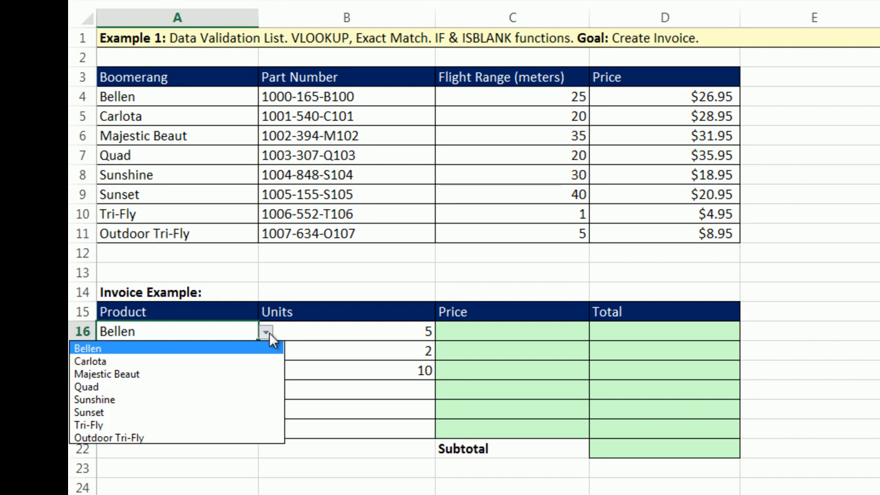
pyautogui.click(140, 376)
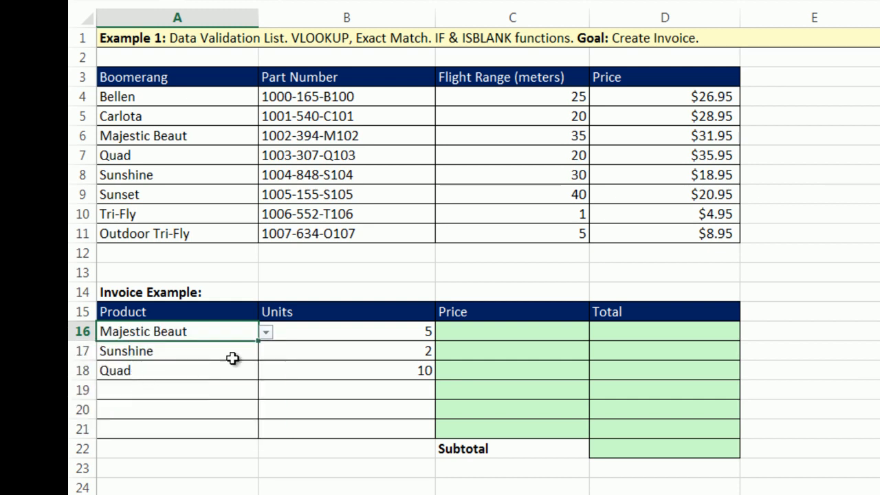
pyautogui.click(266, 332)
pyautogui.click(145, 352)
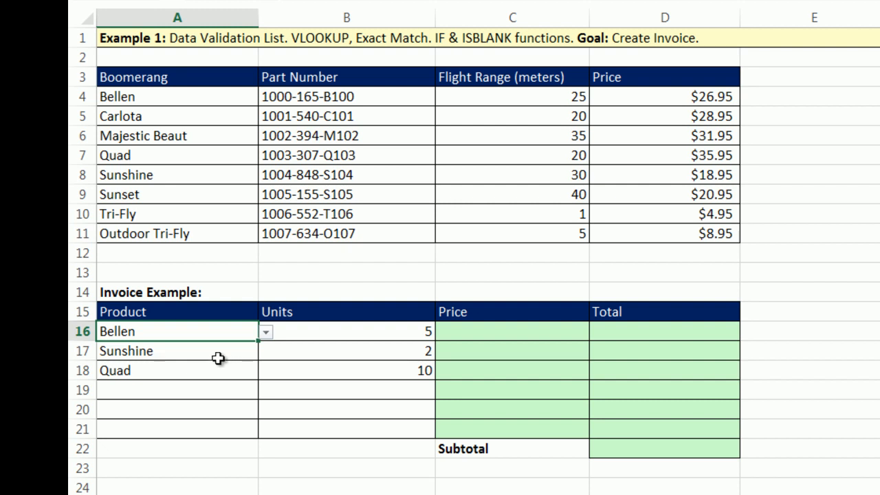
# Start a VLOOKUP formula in the invoice's Price cell C16 with product cell A16 as the lookup value
pyautogui.click(466, 330)
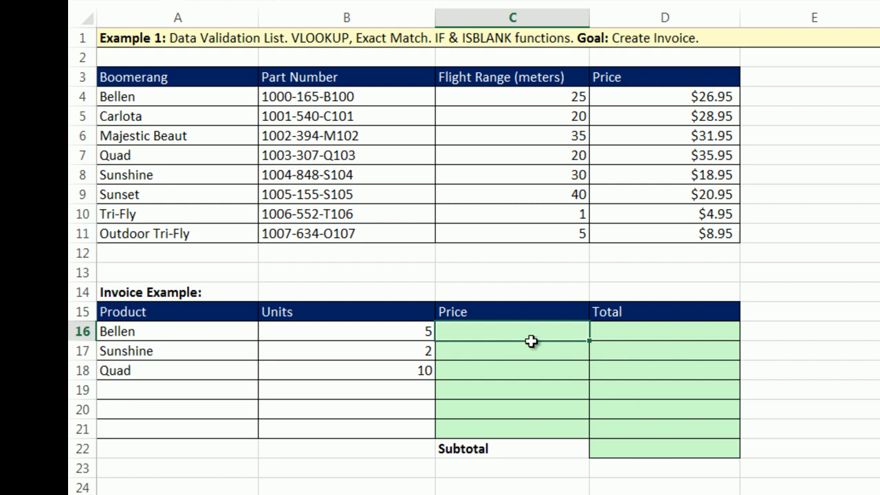
pyautogui.click(230, 330)
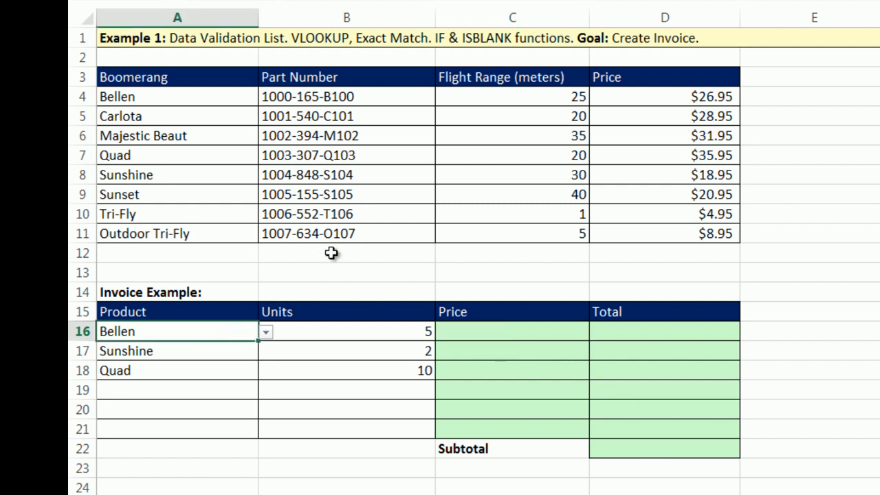
pyautogui.click(488, 333)
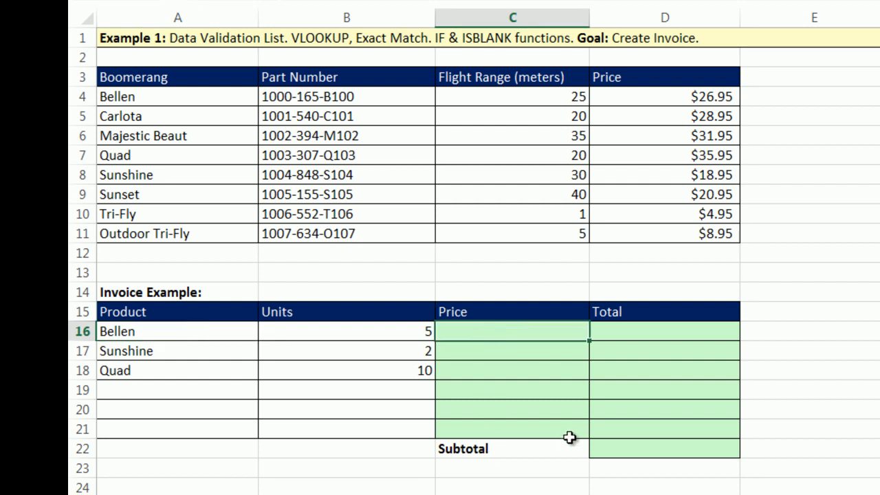
pyautogui.write('=vl')
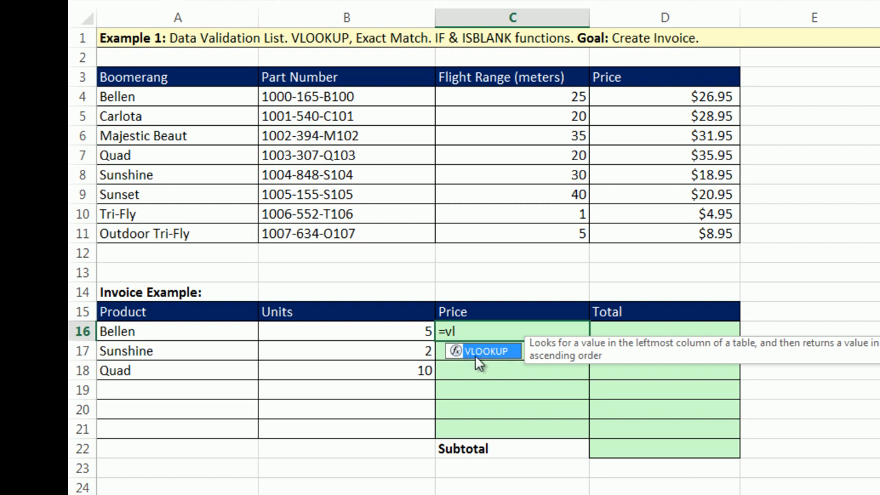
pyautogui.press('Tab')
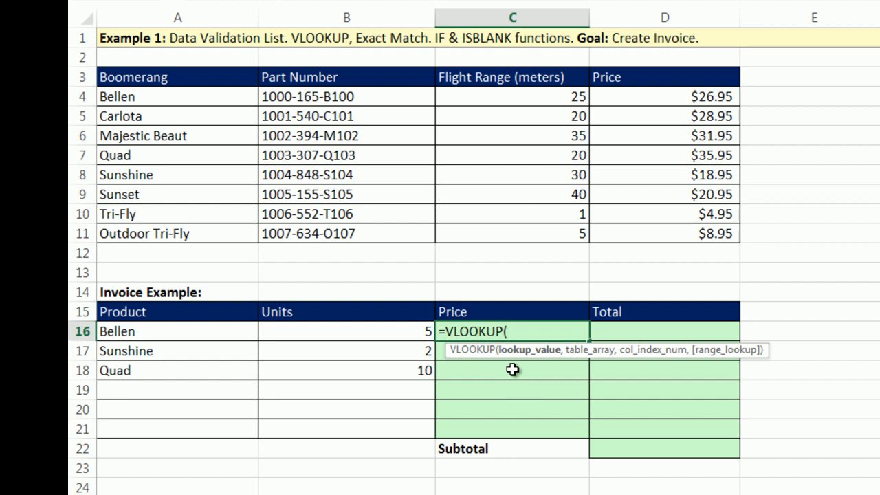
pyautogui.click(218, 331)
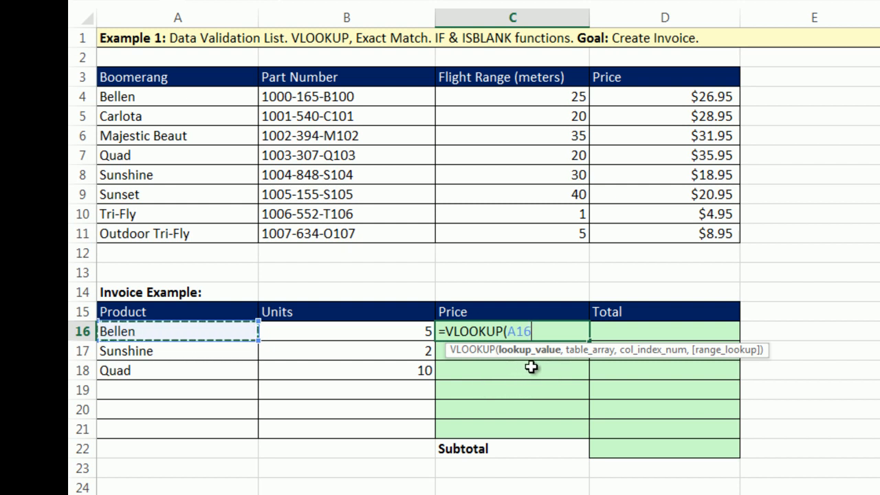
pyautogui.write(',')
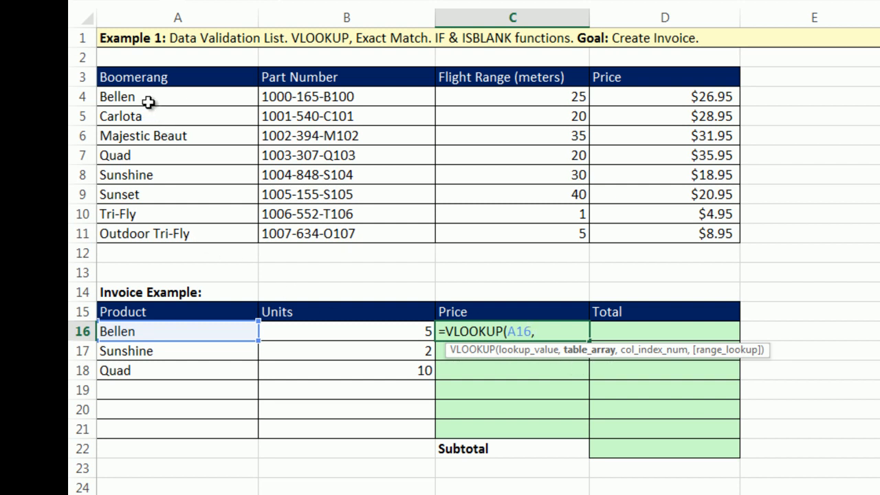
# Give the C16 VLOOKUP the absolute table array $A$4:$D$11 and column index 4
pyautogui.moveTo(146, 98); pyautogui.dragTo(676, 230)
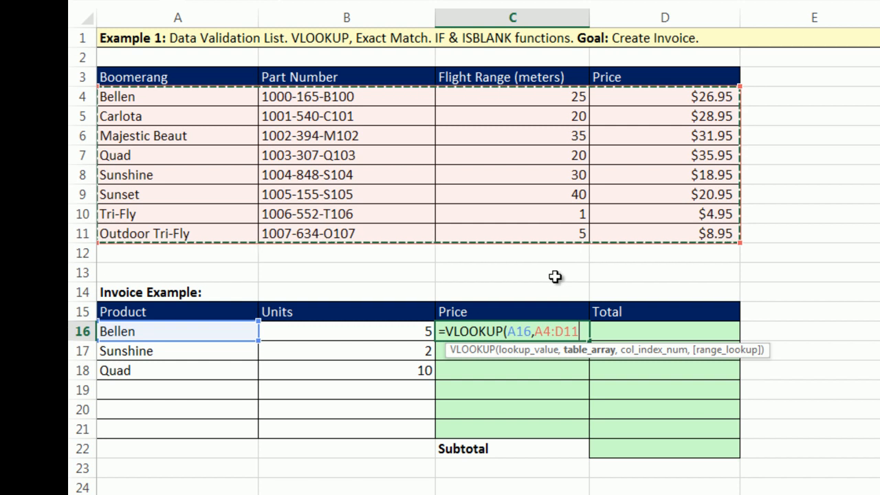
pyautogui.press('F4')
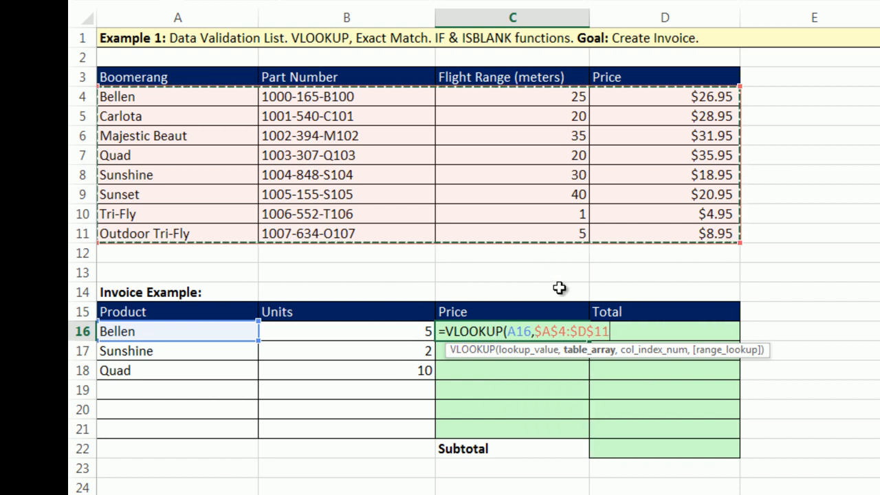
pyautogui.write(',4')
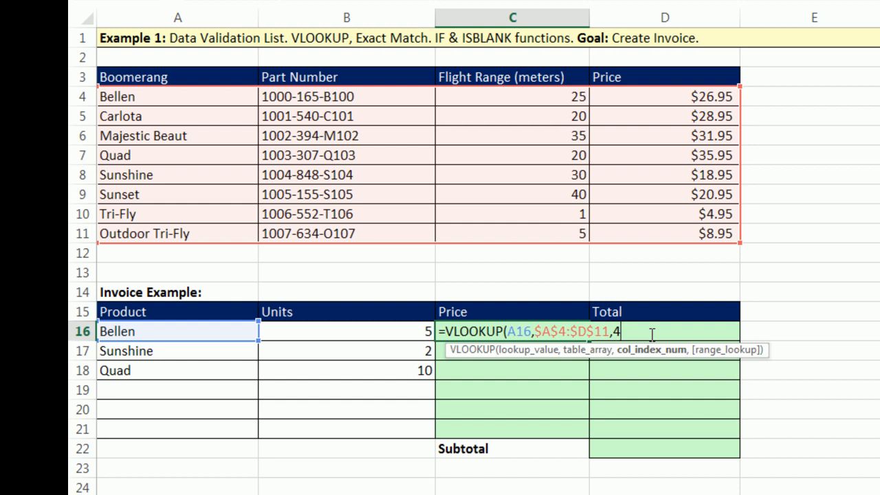
pyautogui.write(',')
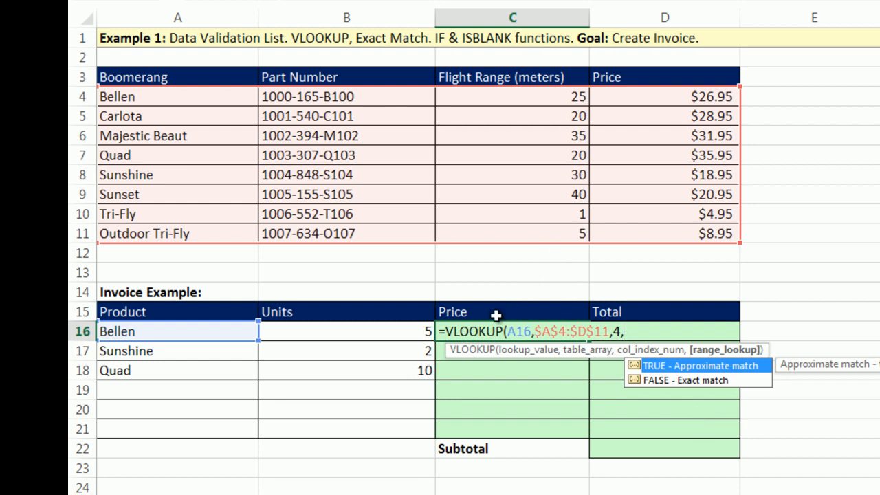
# Compare the approximate and exact match options of range_lookup, trying FALSE and TRUE in the C16 formula
pyautogui.click(661, 384)
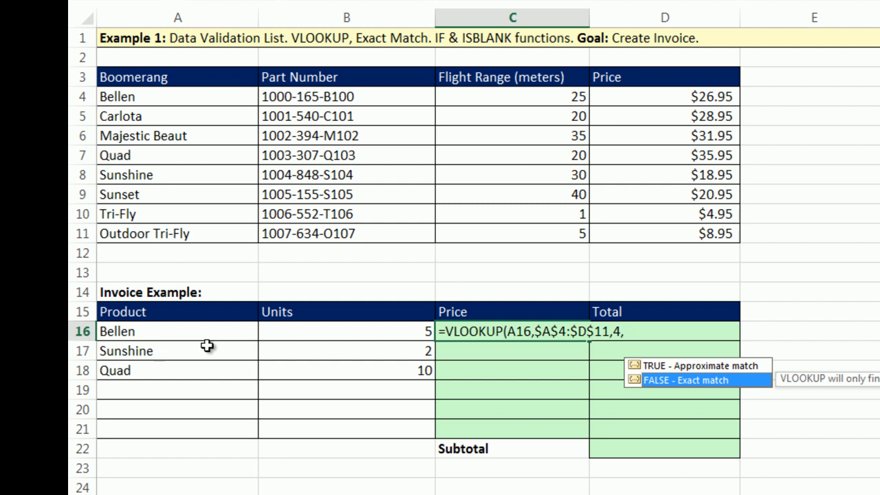
pyautogui.click(684, 366)
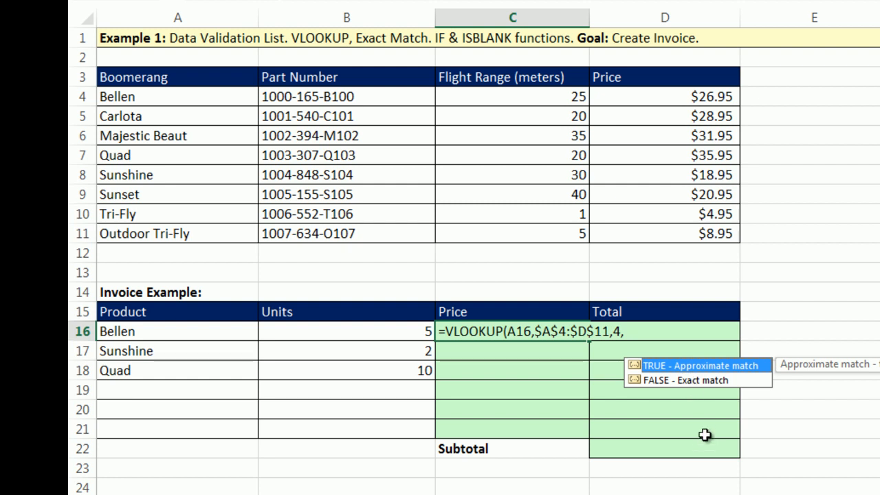
pyautogui.click(682, 382)
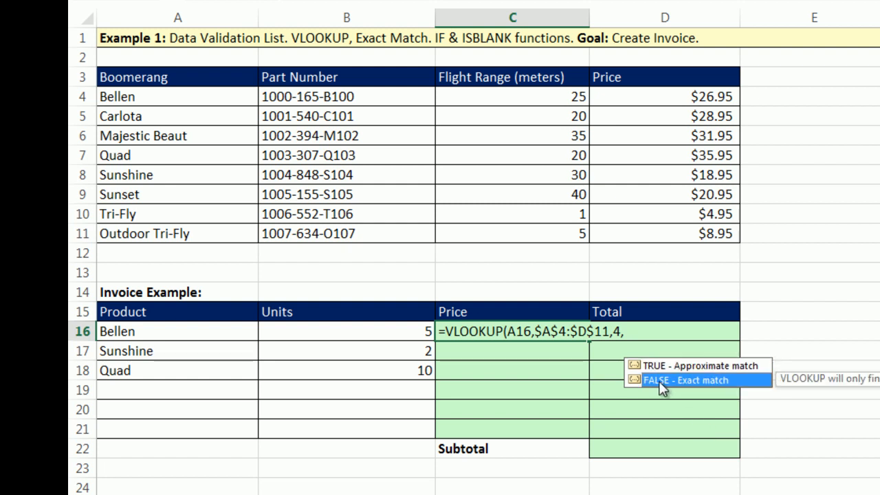
pyautogui.click(660, 367)
pyautogui.click(663, 383)
pyautogui.doubleClick(651, 384)
pyautogui.press('BackSpace')
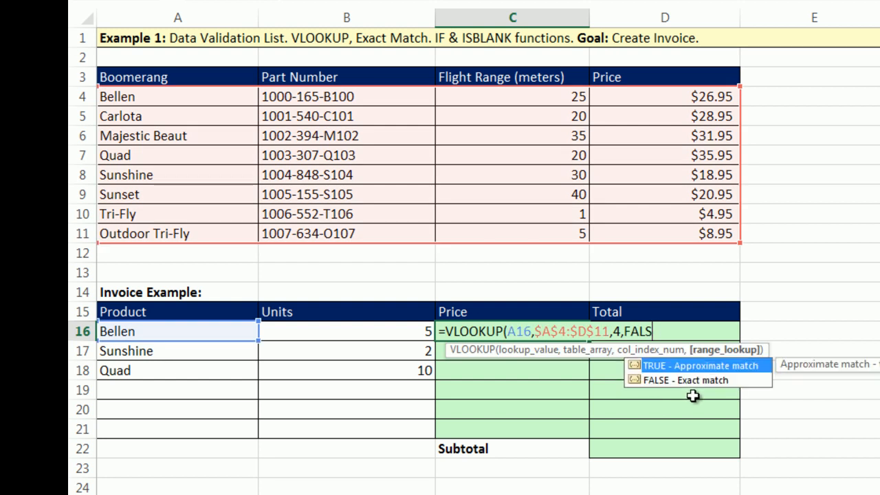
pyautogui.doubleClick(656, 368)
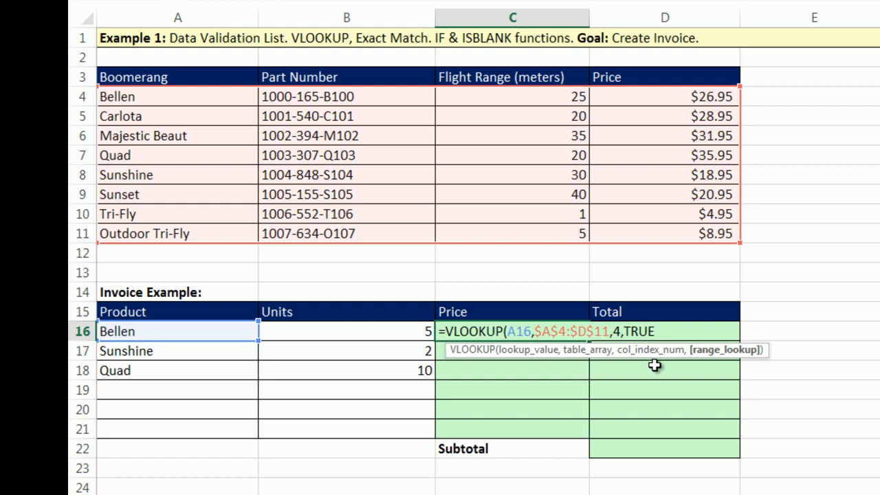
# Complete the C16 VLOOKUP with 0 as its range_lookup argument for an exact match, keeping C16 selected
pyautogui.press('BackSpace')
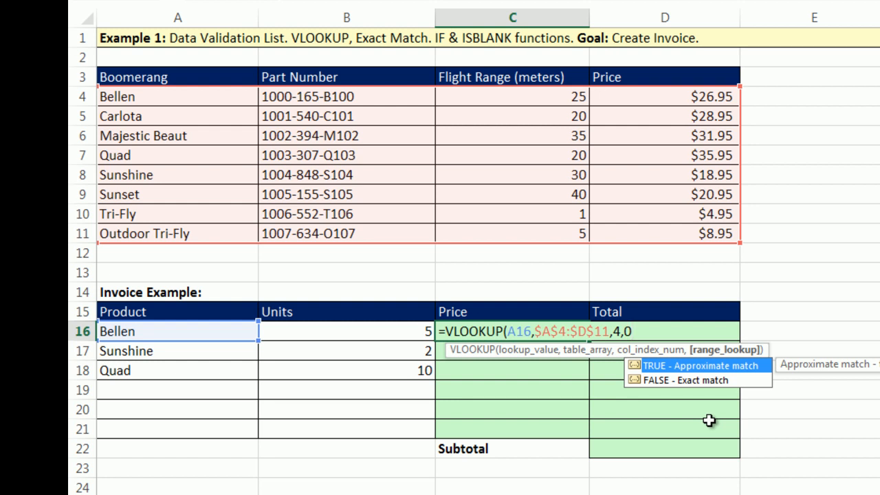
pyautogui.write(')')
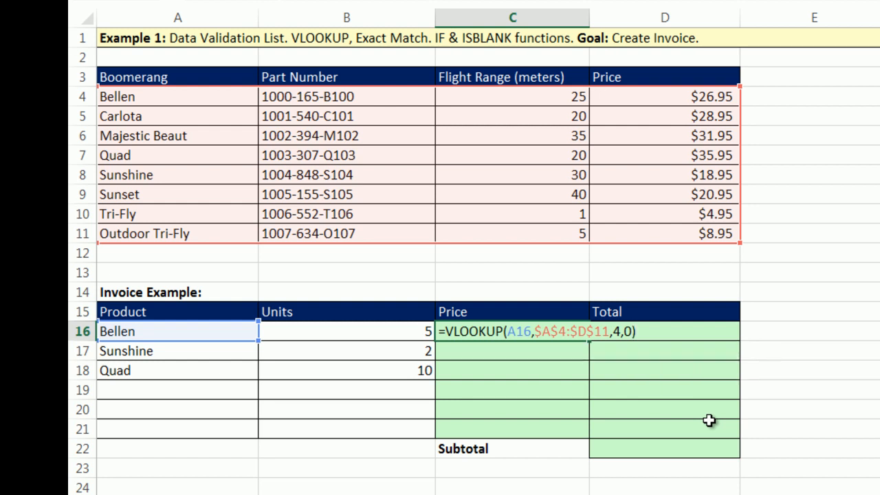
pyautogui.hotkey('ctrl', 'Return')
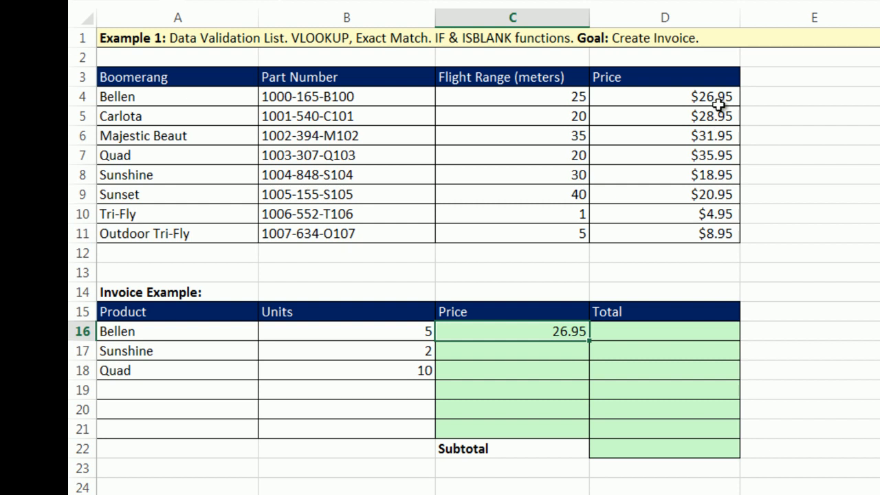
# Test the price lookup by choosing Majestic Beaut from the product list in A16
pyautogui.click(196, 337)
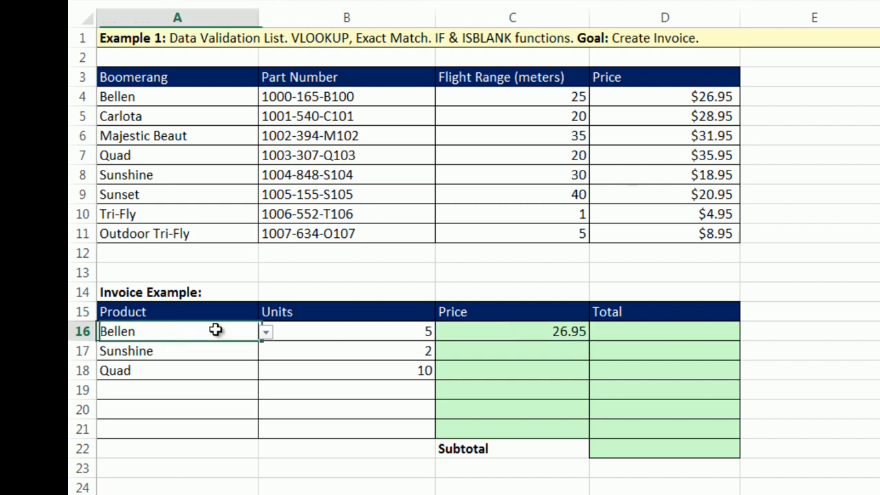
pyautogui.click(267, 333)
pyautogui.click(114, 375)
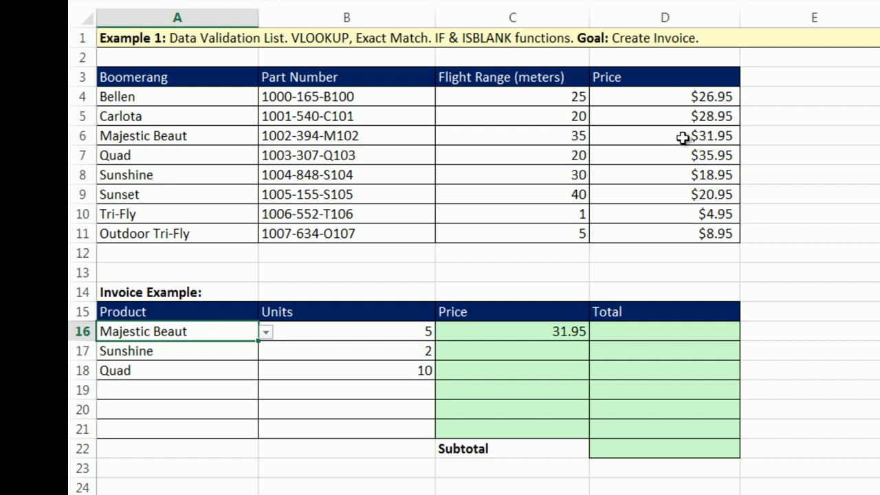
# Copy the VLOOKUP formula from C16 down through the invoice's Price cells to C21
pyautogui.click(542, 329)
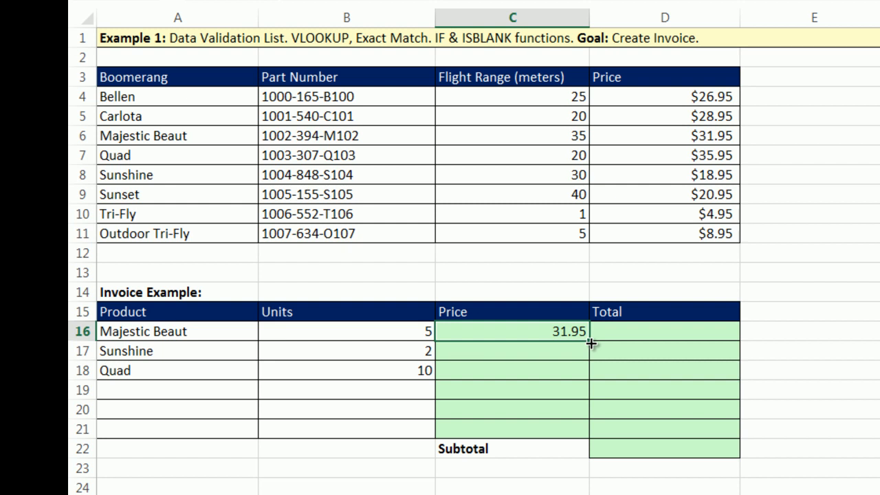
pyautogui.moveTo(591, 342); pyautogui.dragTo(599, 435)
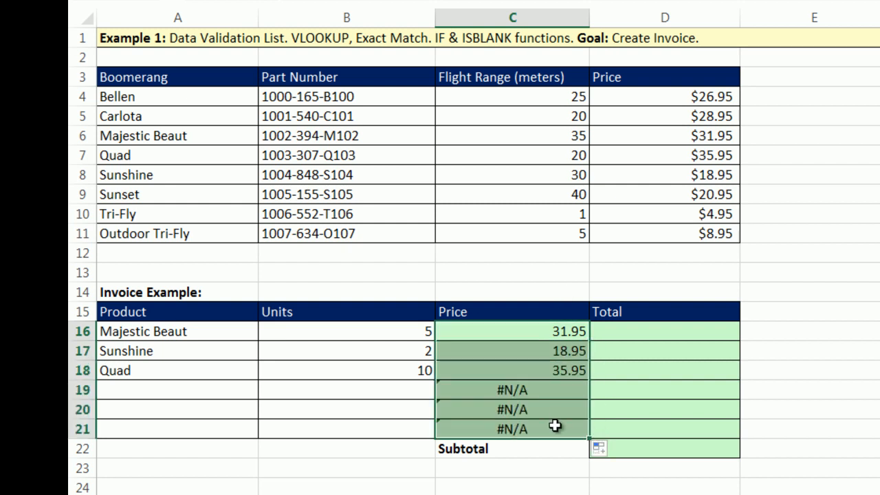
pyautogui.click(485, 368)
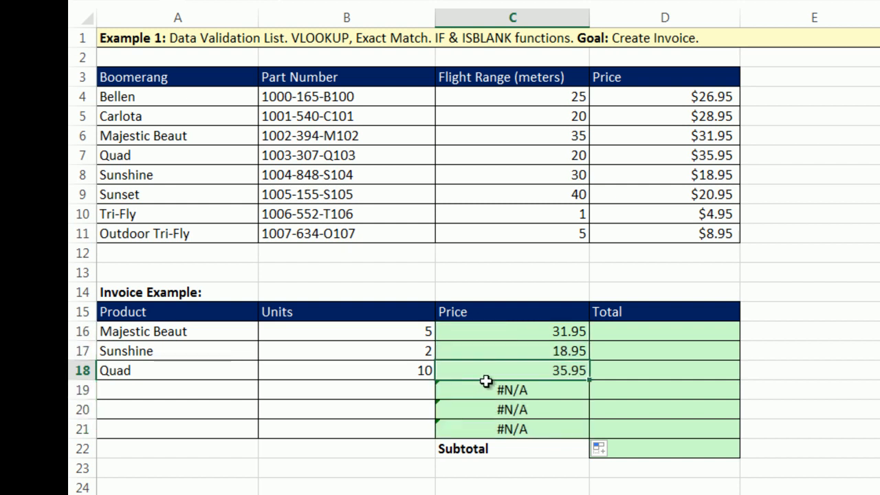
# Examine the copied VLOOKUP formula in C19 and its reference to the blank product cell A19
pyautogui.click(488, 387)
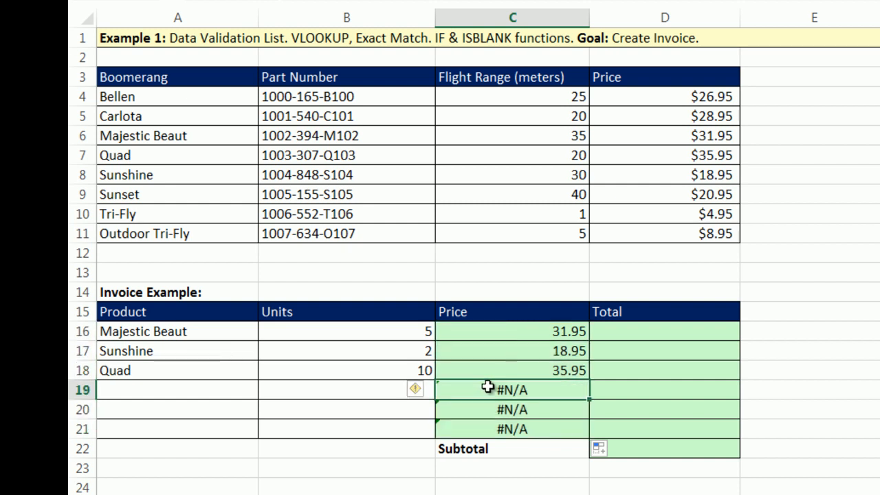
pyautogui.press('F2')
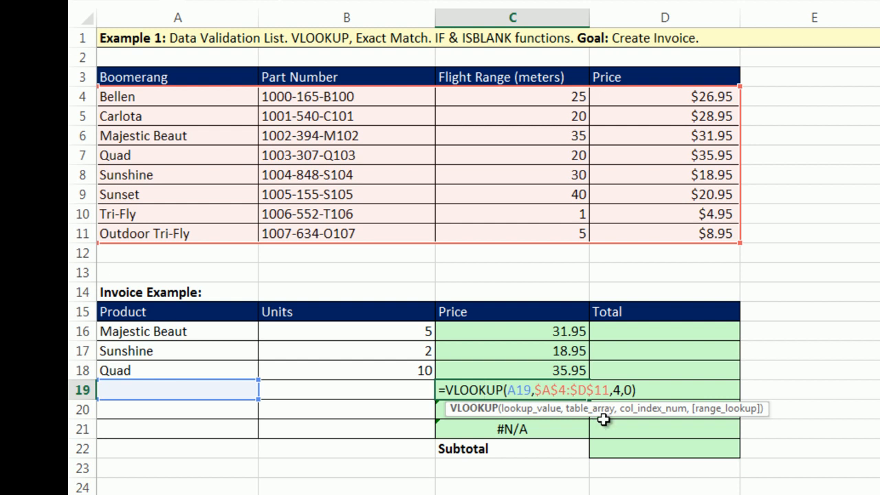
pyautogui.press('Escape')
pyautogui.press('F2')
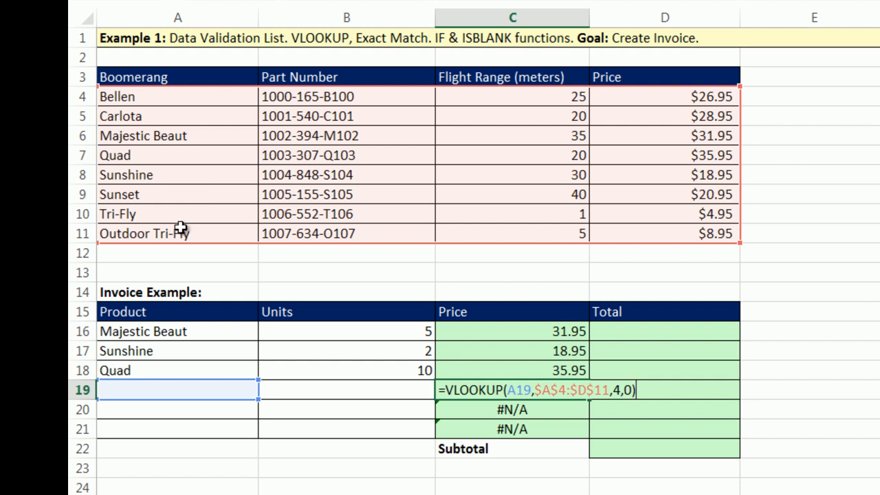
pyautogui.hotkey('ctrl', 'Return')
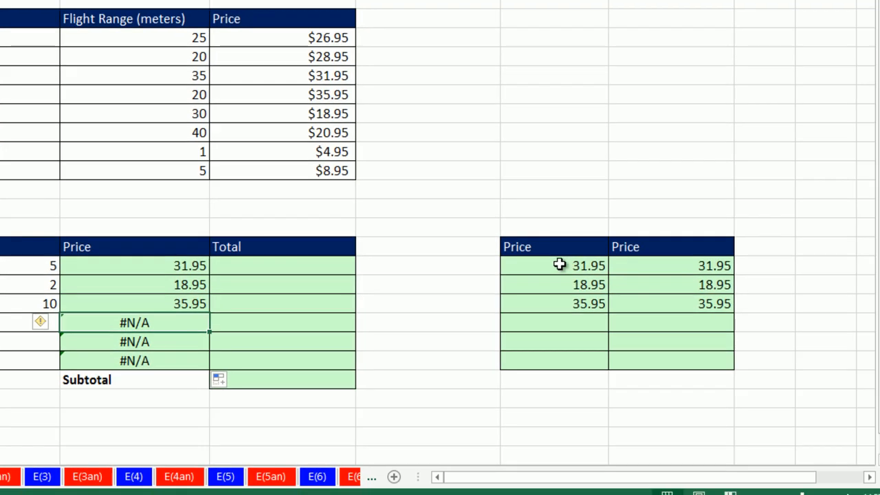
# Examine the IFNA formula and its value and value_if_na arguments in the first row of the first alternative Price column
pyautogui.doubleClick(867, 312)
pyautogui.press('Left')
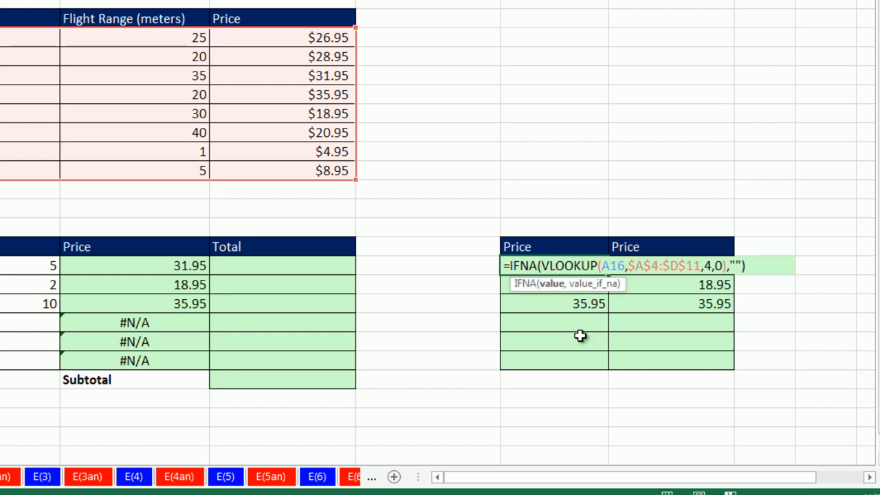
pyautogui.click(547, 286)
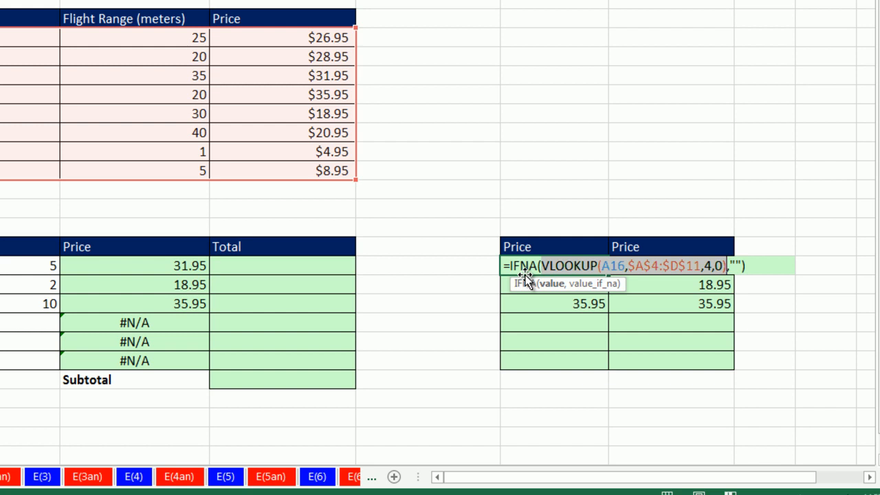
pyautogui.click(590, 284)
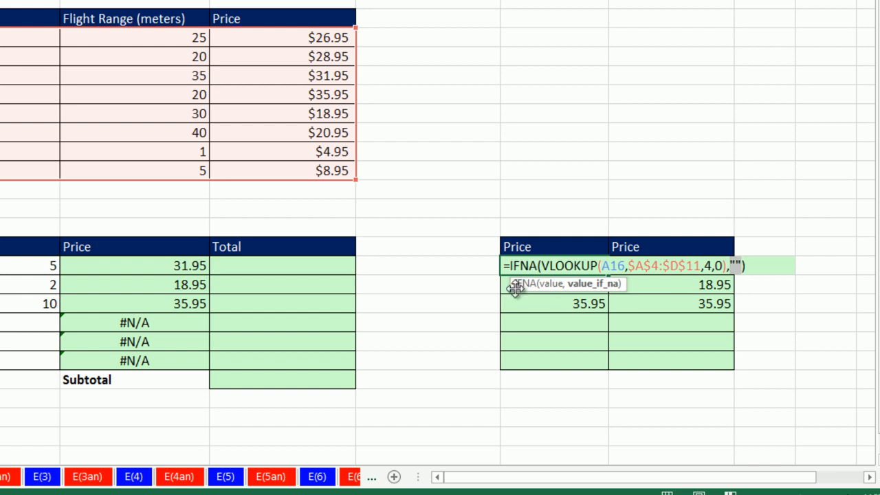
pyautogui.press('Escape')
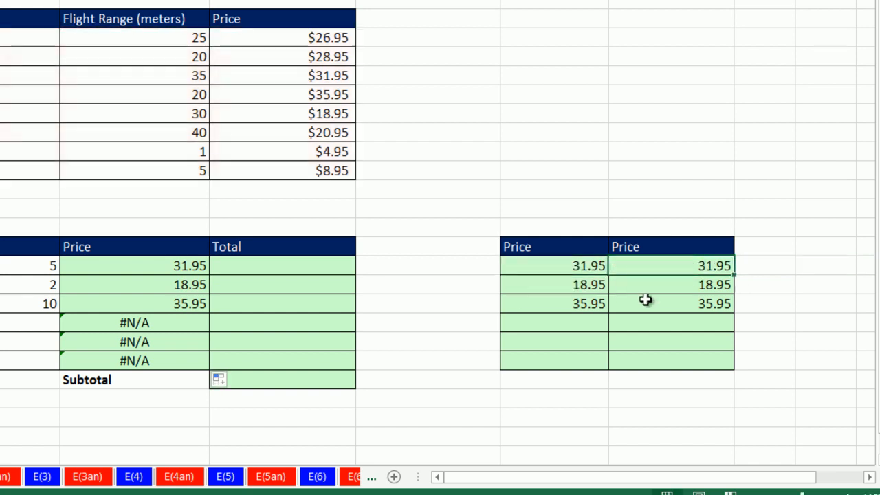
# Examine the IFERROR formula and its value_if_error argument in the first row of the second alternative Price column
pyautogui.doubleClick(668, 267)
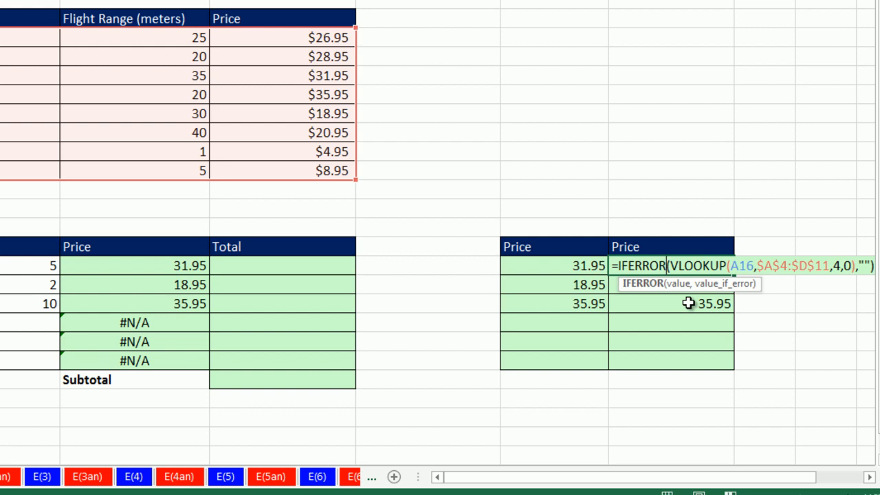
pyautogui.click(667, 267)
pyautogui.doubleClick(864, 267)
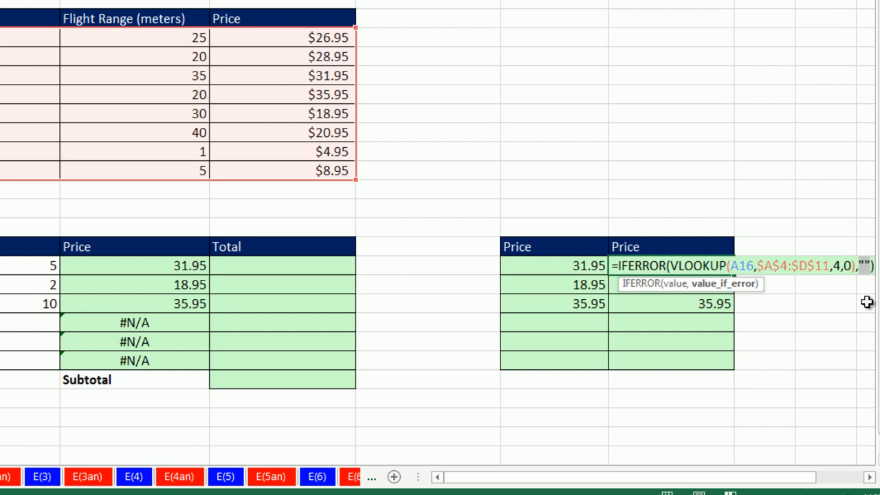
pyautogui.hotkey('ctrl', 'Return')
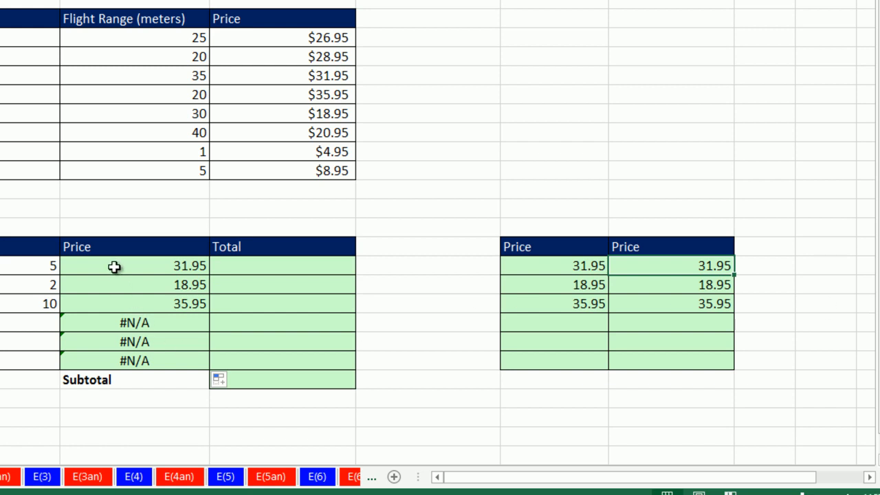
# Examine the IFNA formula in F19 and its VLOOKUP value argument for the blank product row, leaving the cell unedited
pyautogui.doubleClick(548, 321)
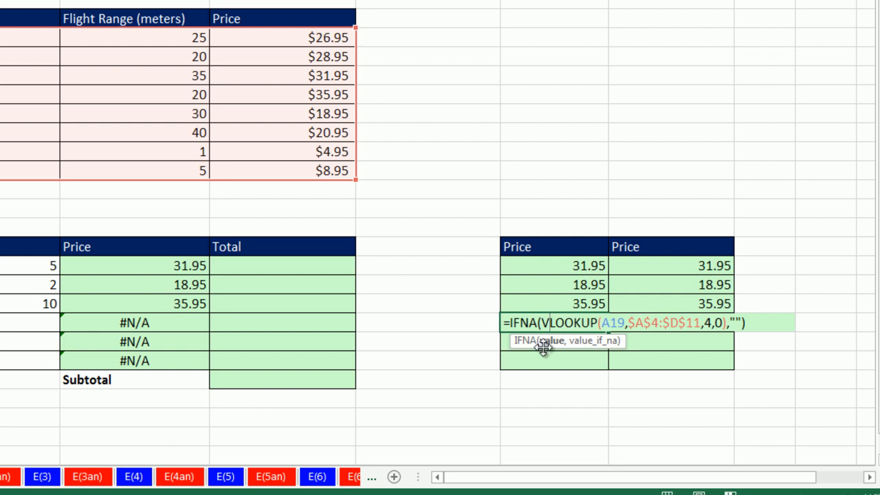
pyautogui.click(552, 340)
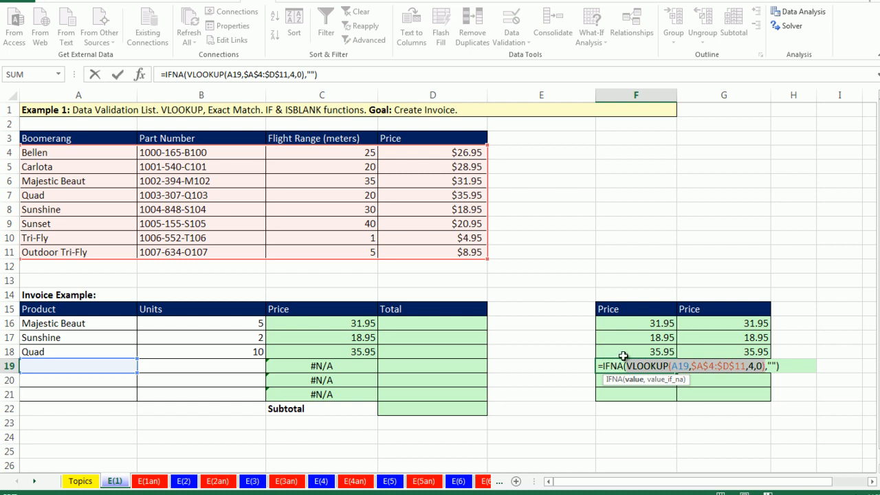
pyautogui.moveTo(629, 366); pyautogui.dragTo(747, 366)
pyautogui.press('Escape')
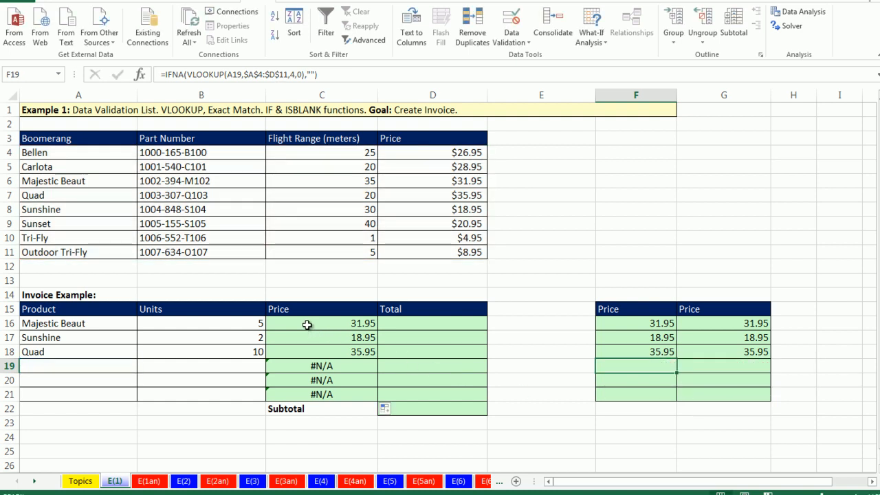
# Insert an IF function before the existing VLOOKUP in Price cell C16, with ISBLANK(A16) as its logical test
pyautogui.doubleClick(306, 325)
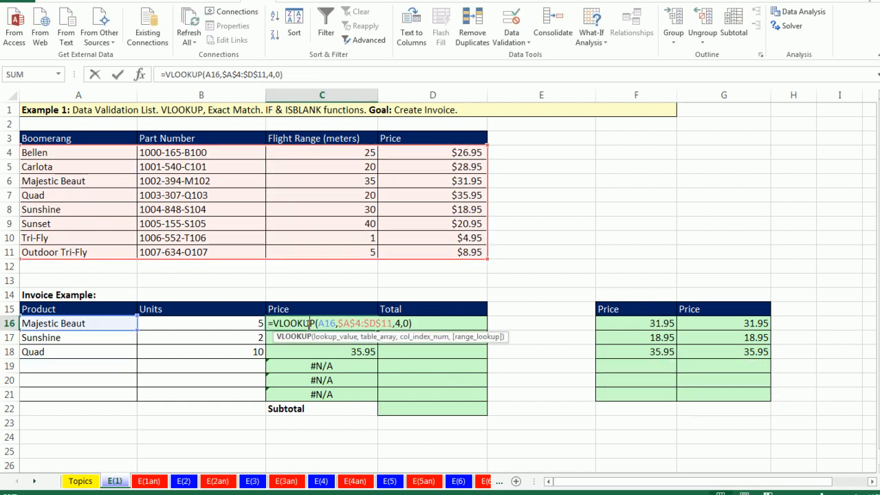
pyautogui.click(274, 323)
pyautogui.moveTo(274, 321); pyautogui.dragTo(415, 320)
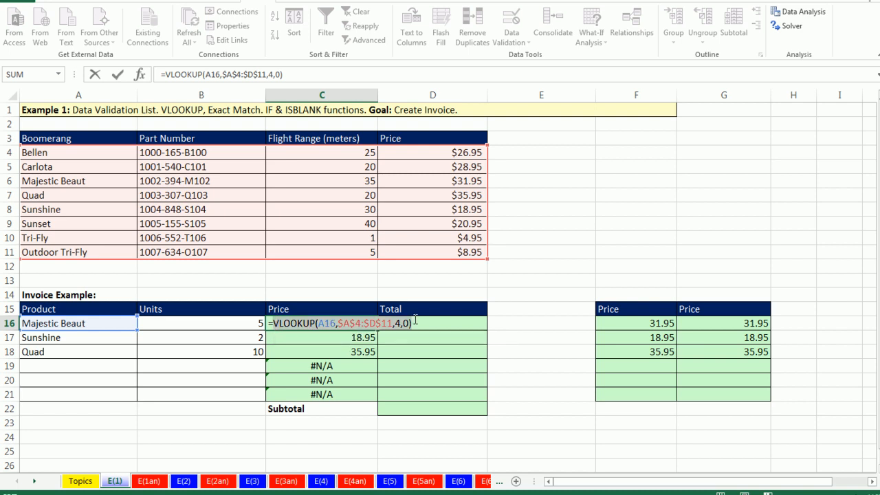
pyautogui.click(275, 324)
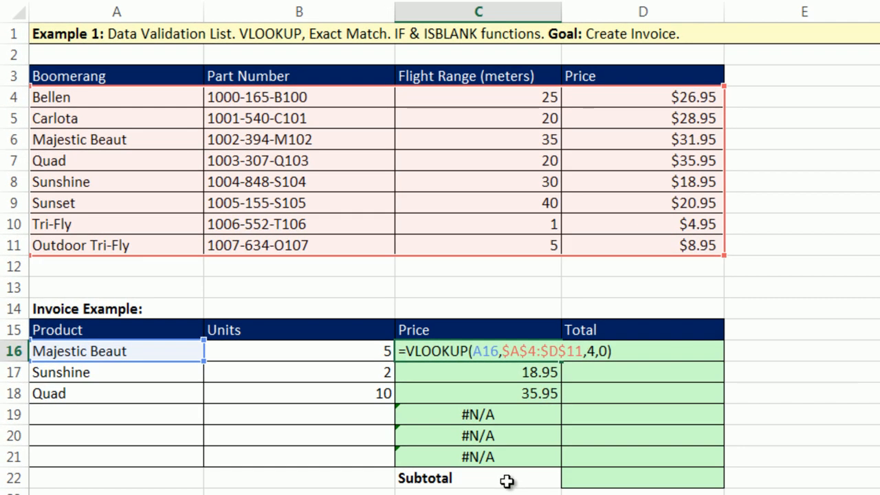
pyautogui.write('IF(')
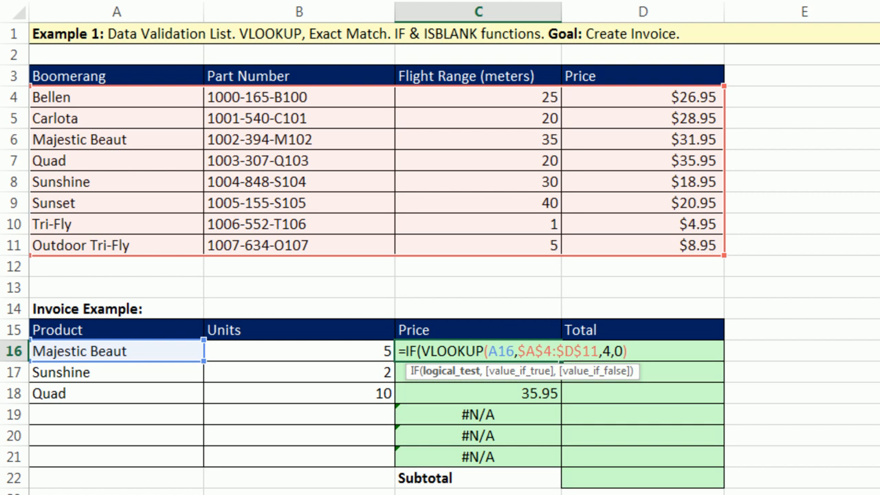
pyautogui.write('isb')
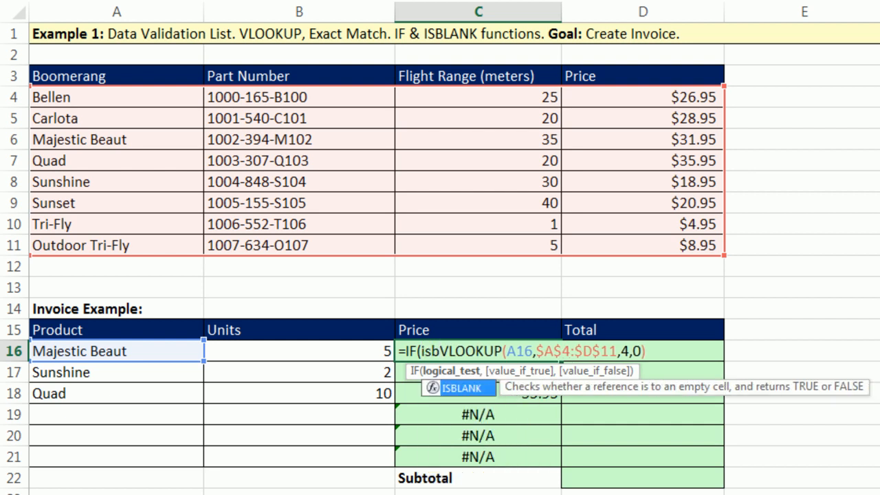
pyautogui.press('Tab')
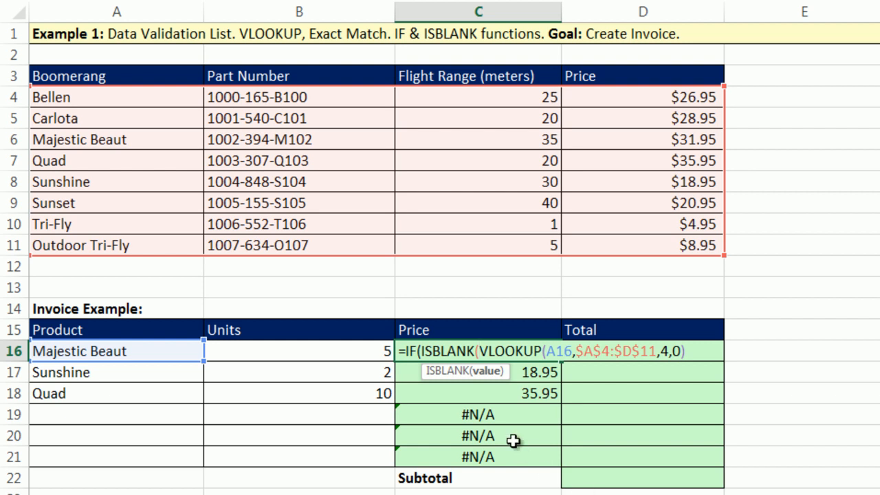
pyautogui.press('BackSpace')
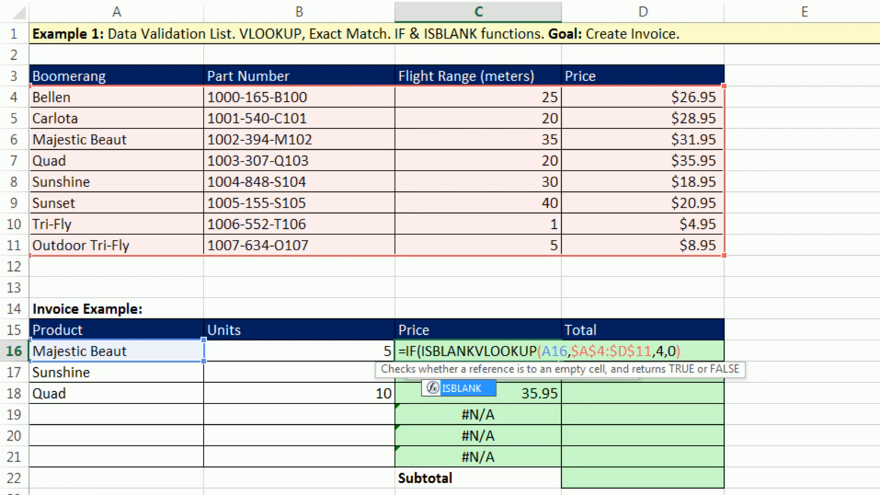
pyautogui.write('(')
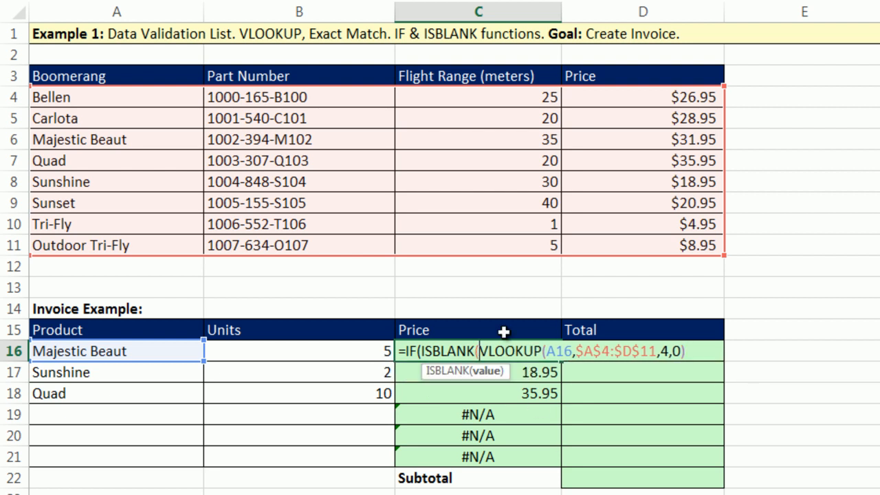
pyautogui.click(173, 353)
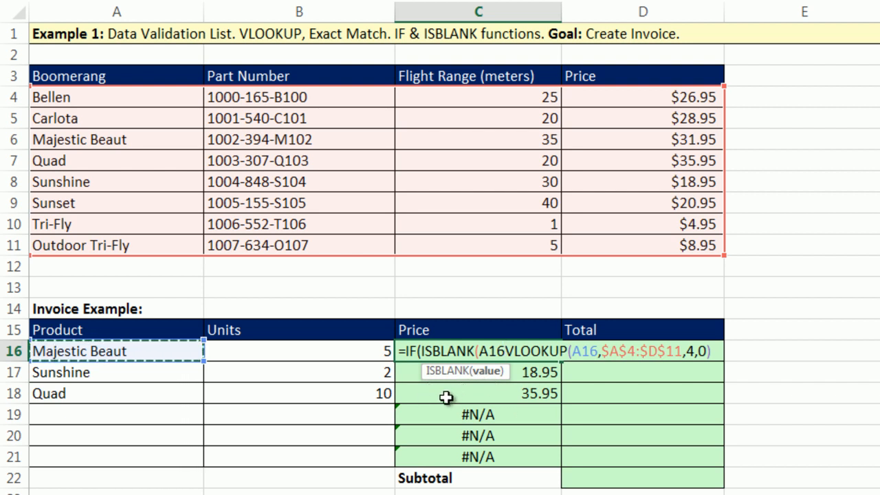
pyautogui.write(')')
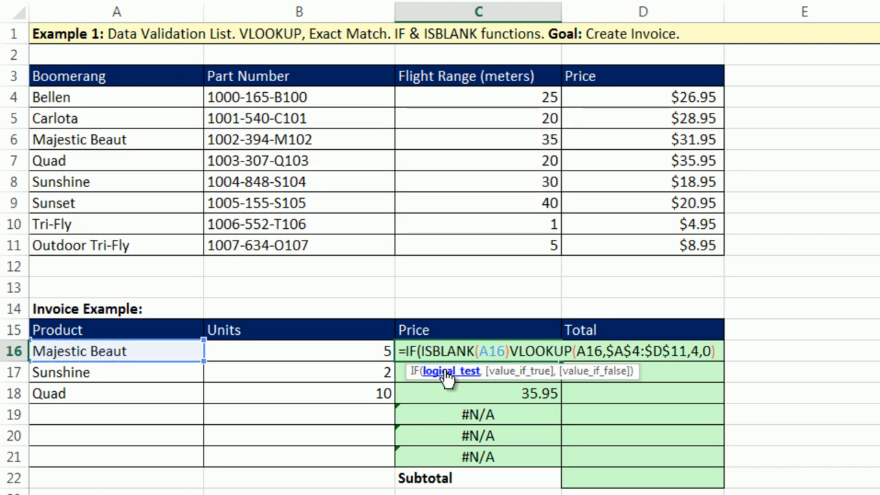
# Complete the IF in C16 with "" as value_if_true and the existing VLOOKUP as value_if_false, closing the parenthesis
pyautogui.click(448, 373)
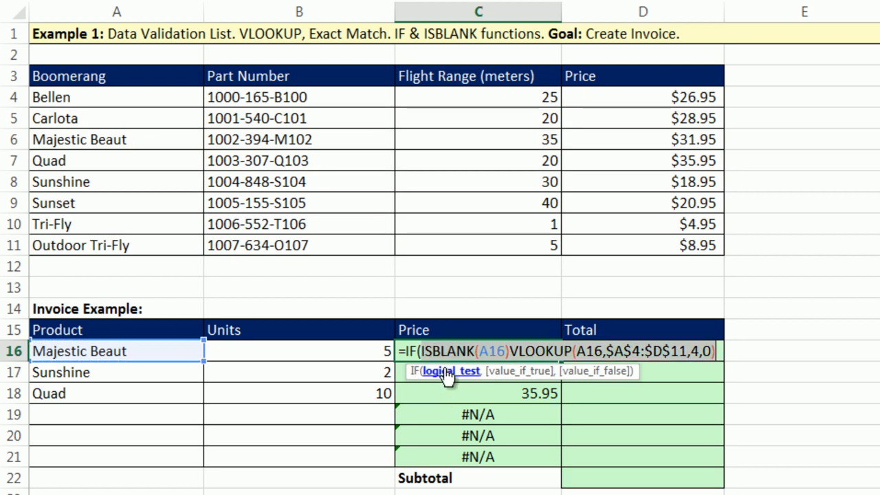
pyautogui.click(513, 352)
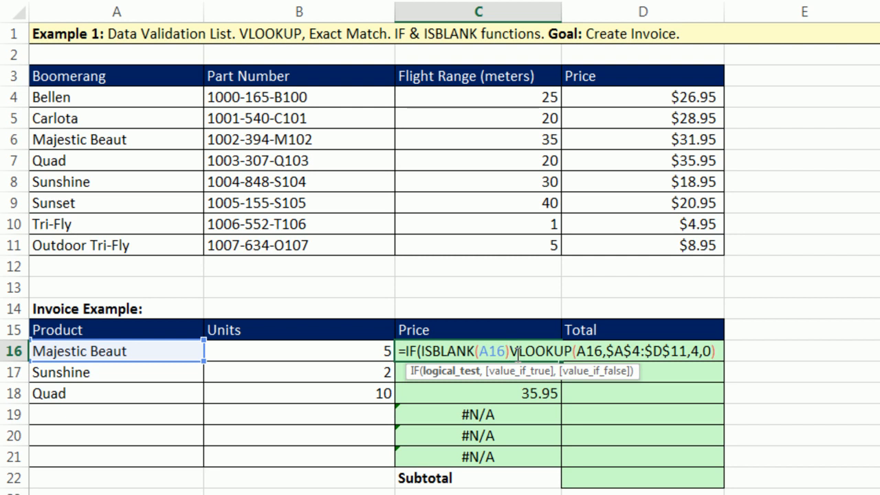
pyautogui.write(',')
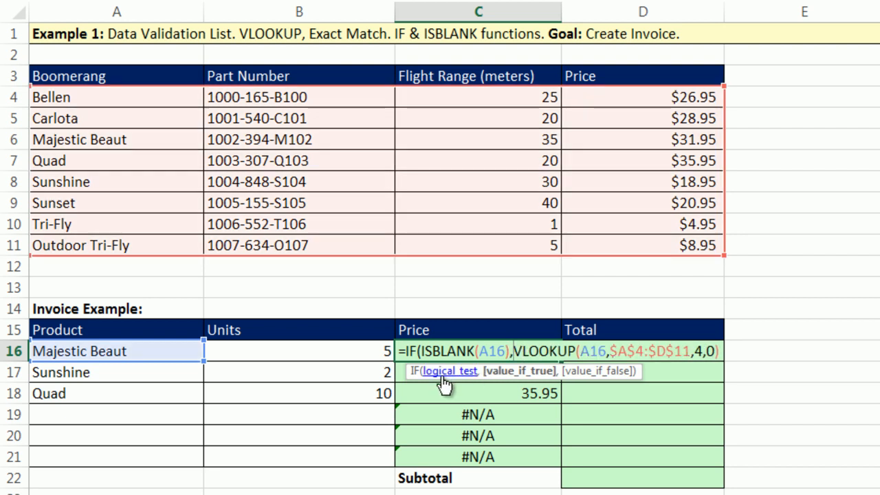
pyautogui.click(444, 372)
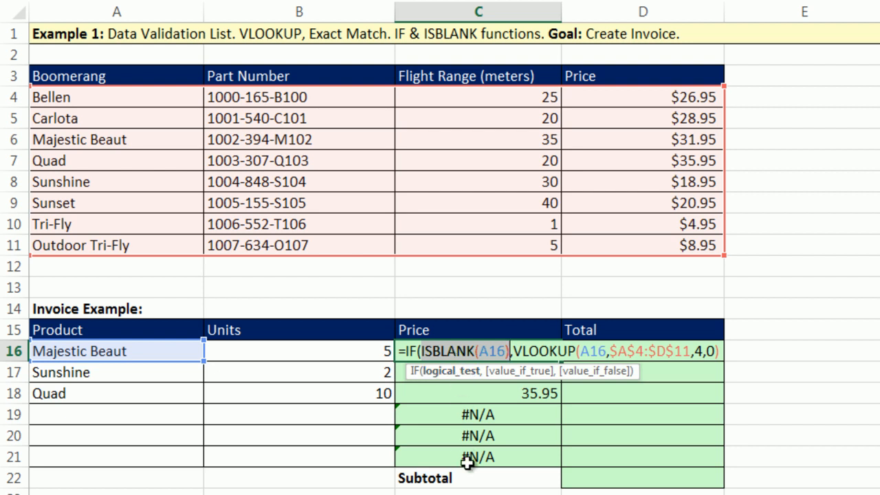
pyautogui.click(517, 352)
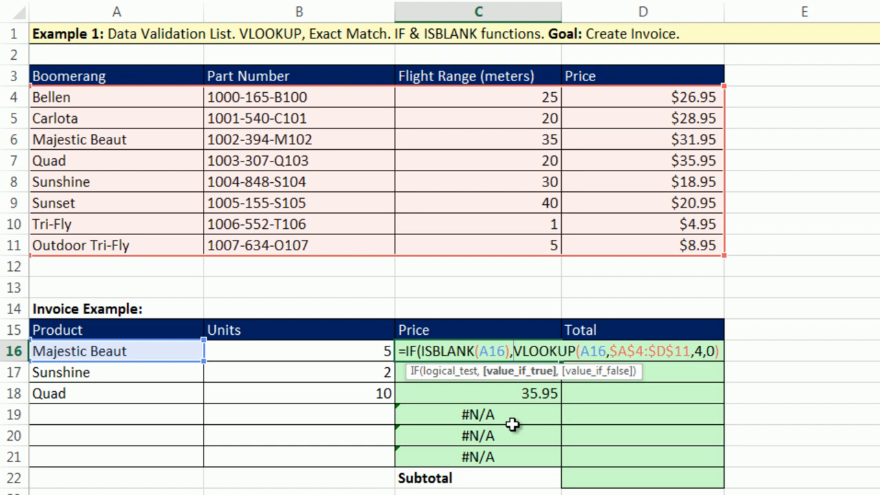
pyautogui.write('""')
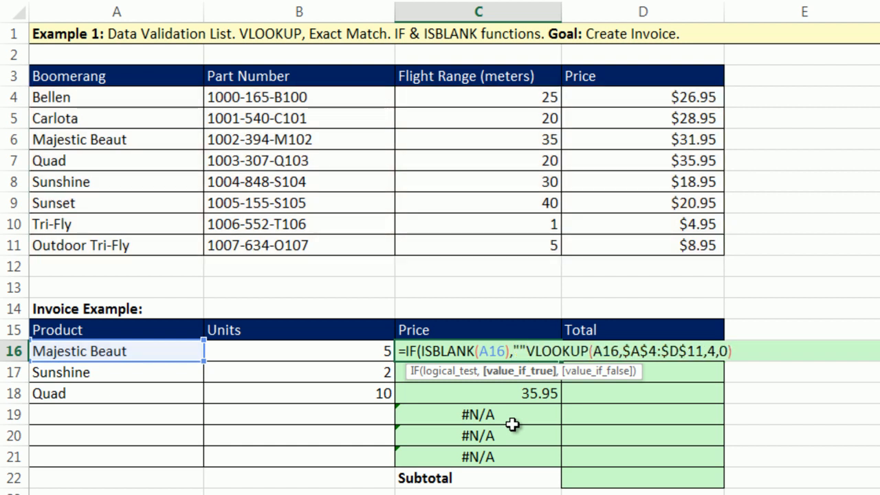
pyautogui.write(',')
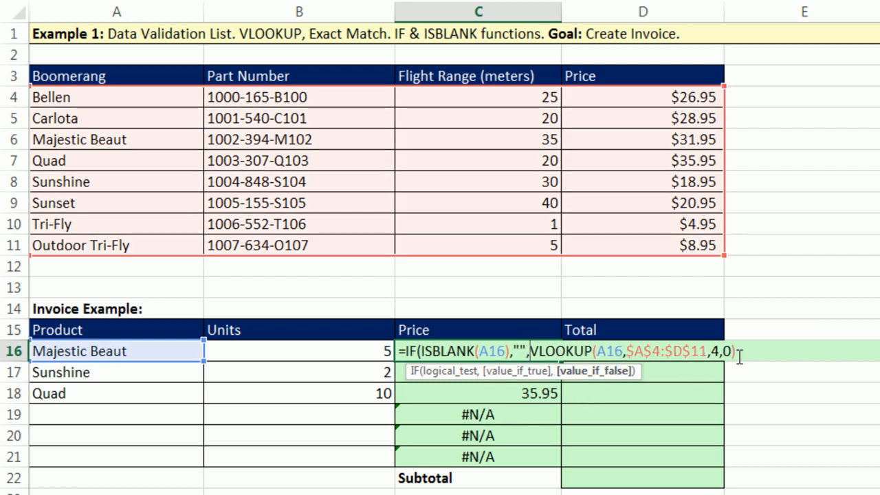
pyautogui.write(')')
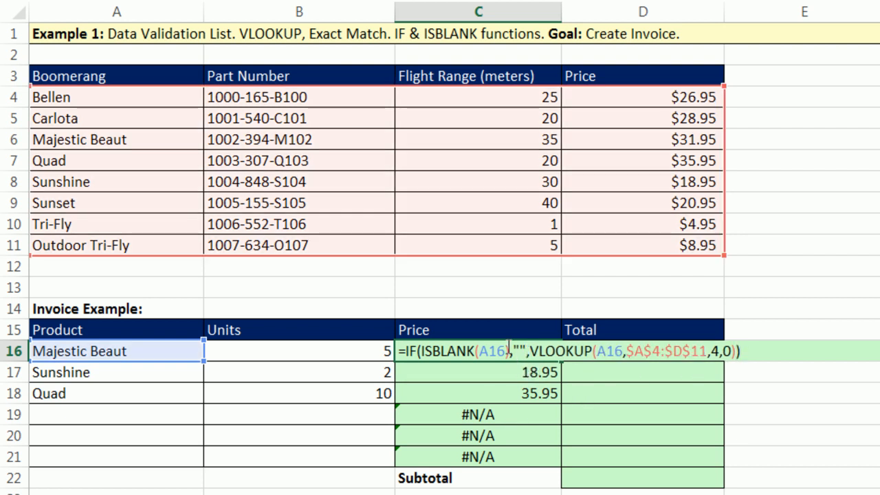
# Review the ISBLANK and "" arguments in C16, enter the formula and copy it down through C21
pyautogui.click(512, 352)
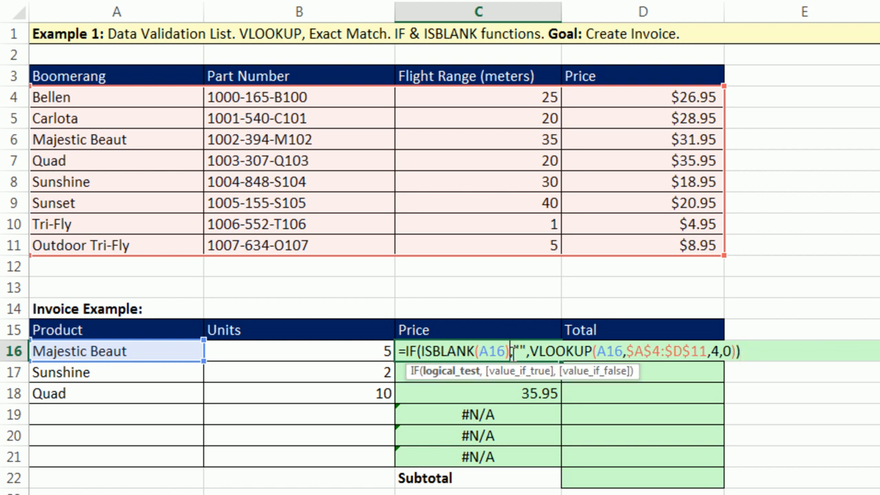
pyautogui.doubleClick(448, 351)
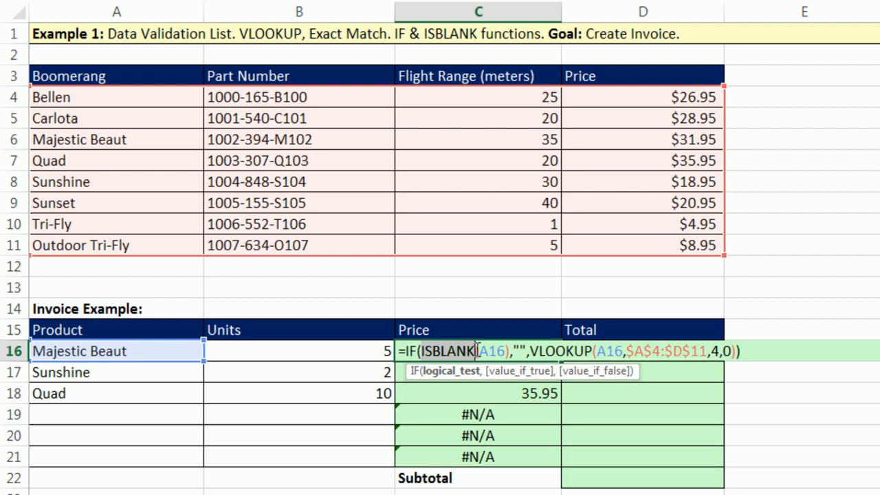
pyautogui.click(480, 350)
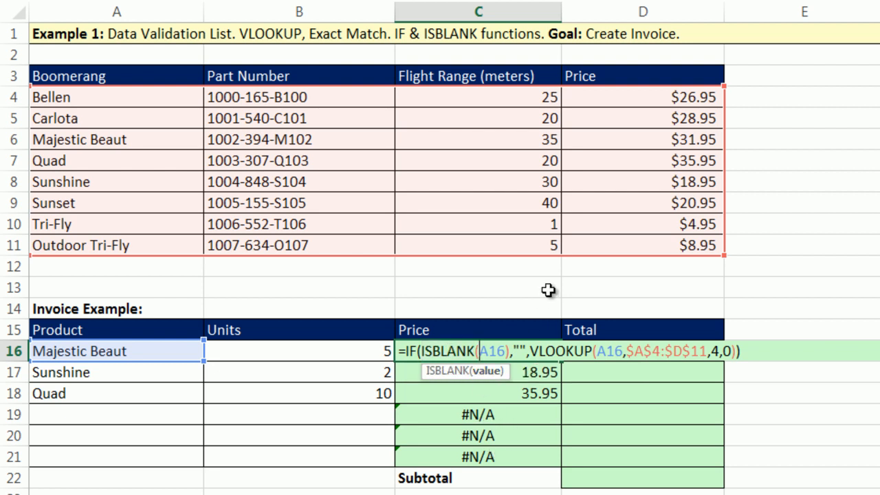
pyautogui.doubleClick(521, 351)
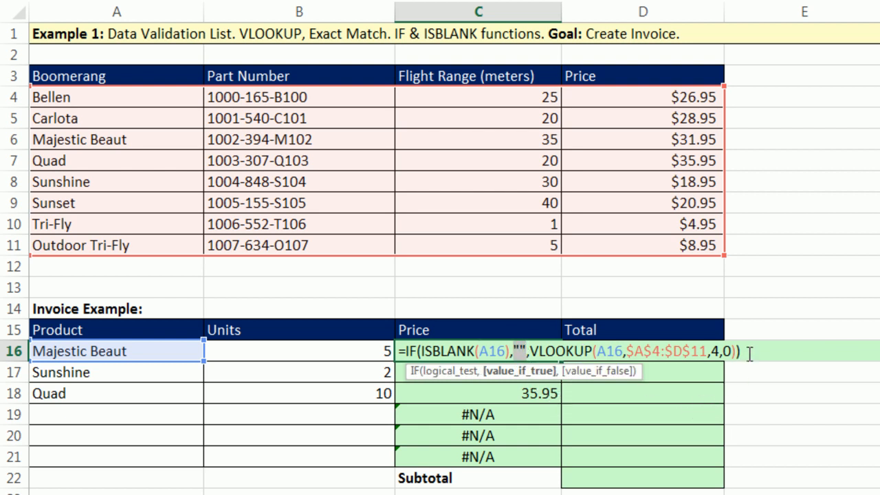
pyautogui.hotkey('ctrl', 'Return')
pyautogui.moveTo(562, 359); pyautogui.dragTo(577, 469)
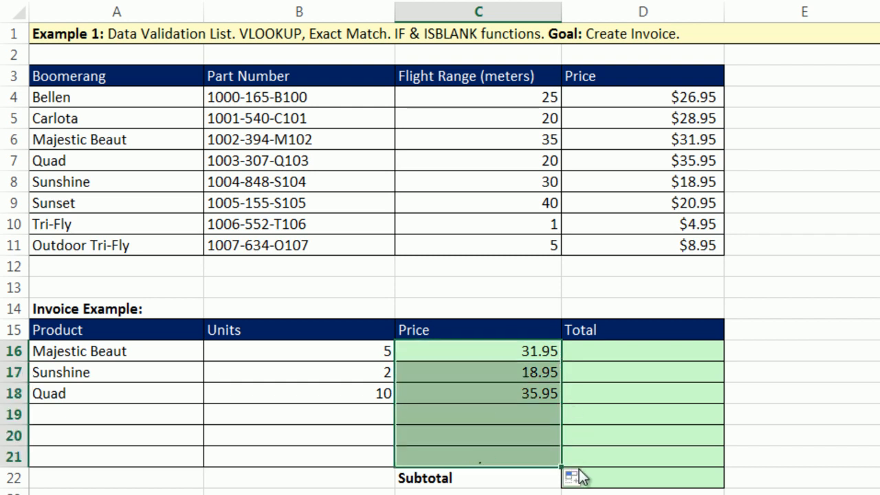
# Test the price lookup by choosing Bellen as the product in A19, and undo the choice
pyautogui.click(167, 413)
pyautogui.click(212, 416)
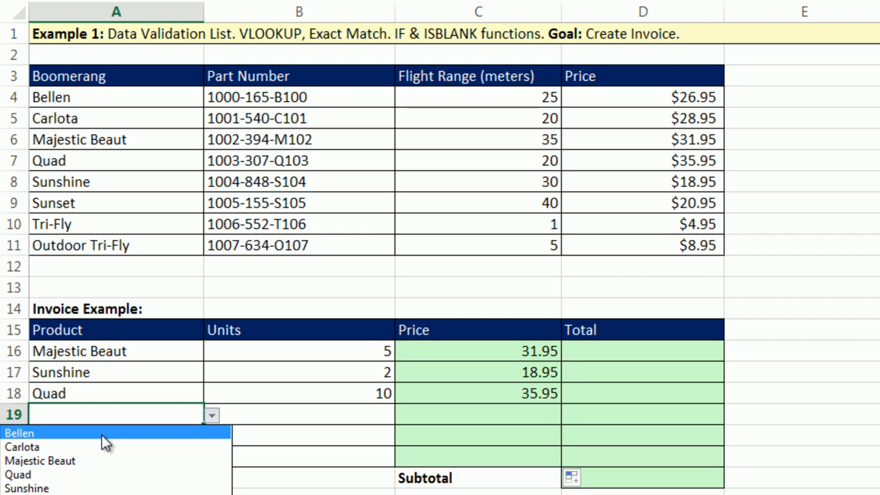
pyautogui.click(103, 434)
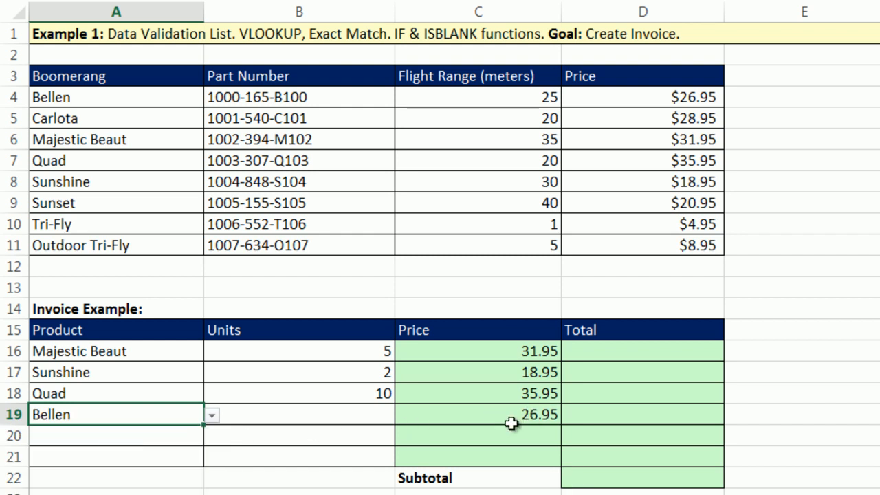
pyautogui.hotkey('ctrl', 'z')
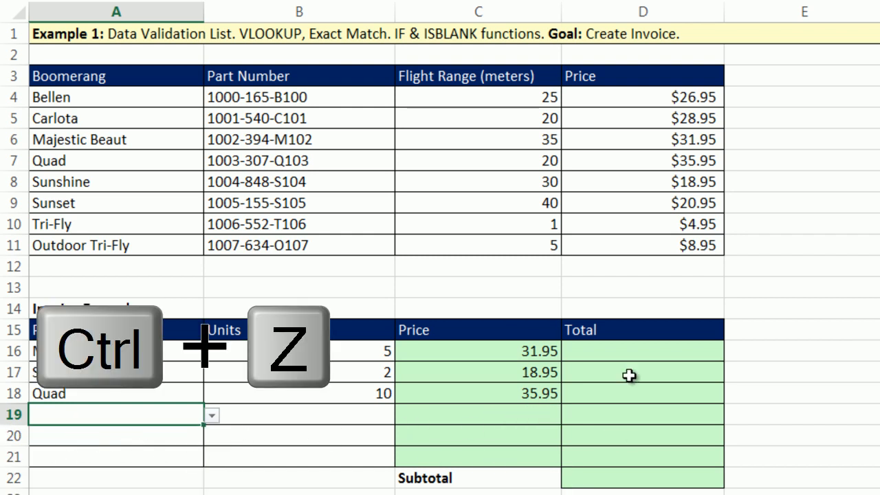
# Enter the formula =C16*B16 in Total cell D16 and copy it down through D21
pyautogui.click(615, 357)
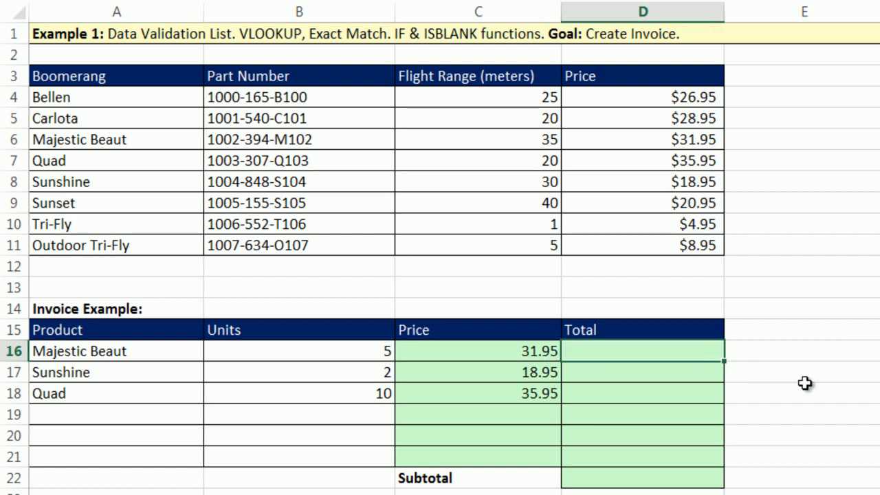
pyautogui.write('=')
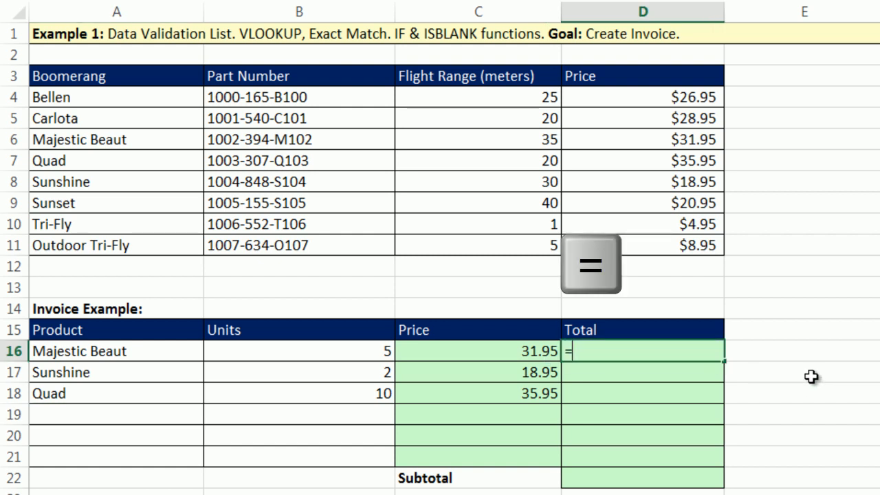
pyautogui.press('Left')
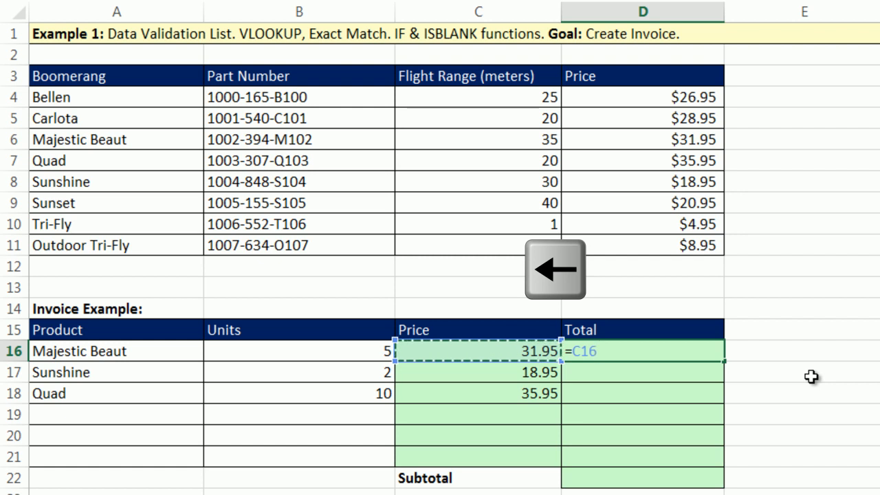
pyautogui.write('*')
pyautogui.press('Left')
pyautogui.press('Left')
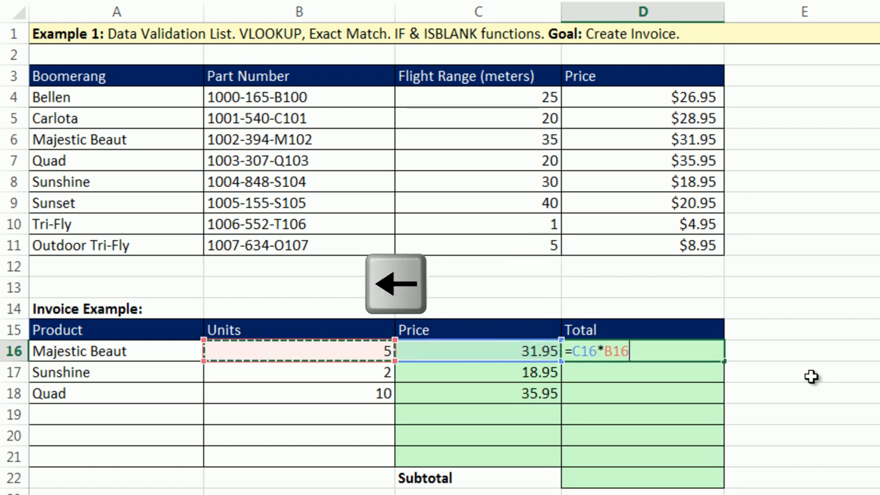
pyautogui.hotkey('ctrl', 'Return')
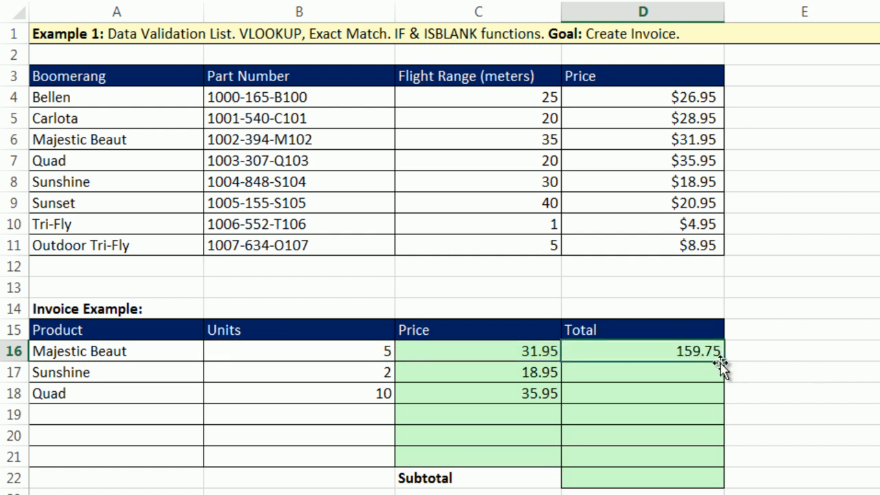
pyautogui.moveTo(724, 361); pyautogui.dragTo(727, 473)
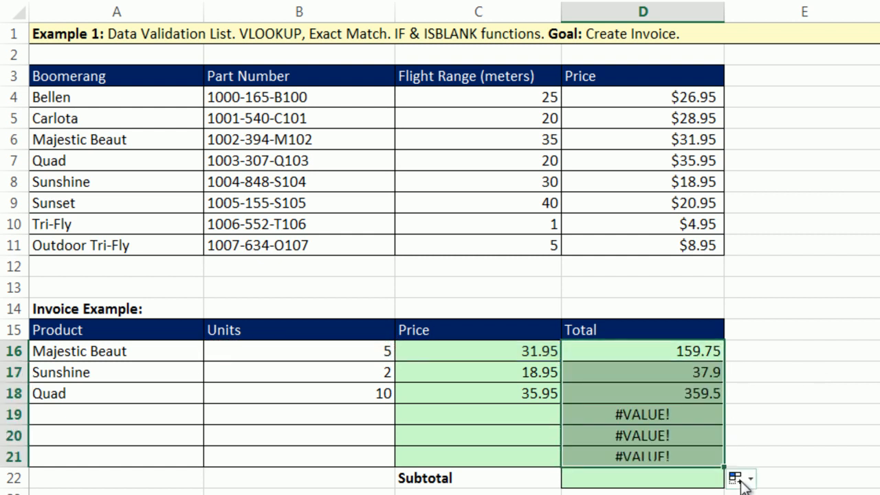
# Examine the formulas in D19 and C19, including the "" value_if_true argument, to trace the source of the Total error
pyautogui.doubleClick(678, 413)
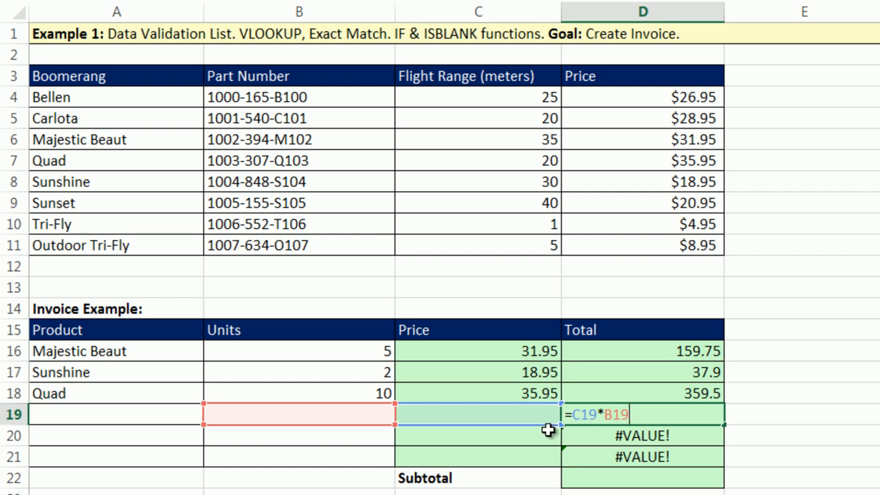
pyautogui.click(506, 414)
pyautogui.doubleClick(506, 415)
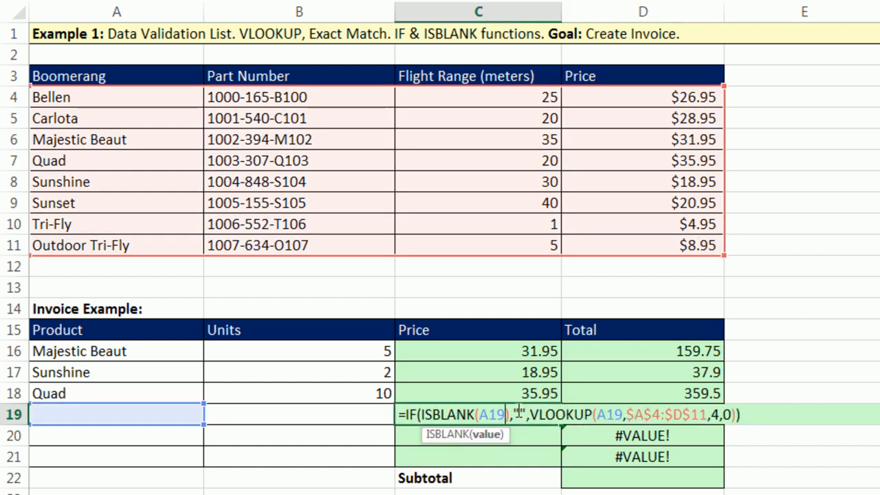
pyautogui.moveTo(513, 414); pyautogui.dragTo(525, 415)
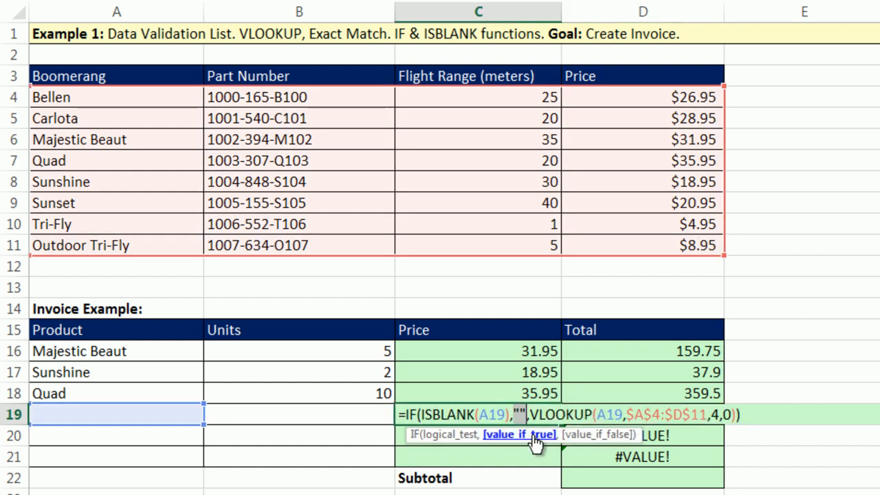
pyautogui.press('Escape')
pyautogui.click(622, 415)
pyautogui.doubleClick(626, 414)
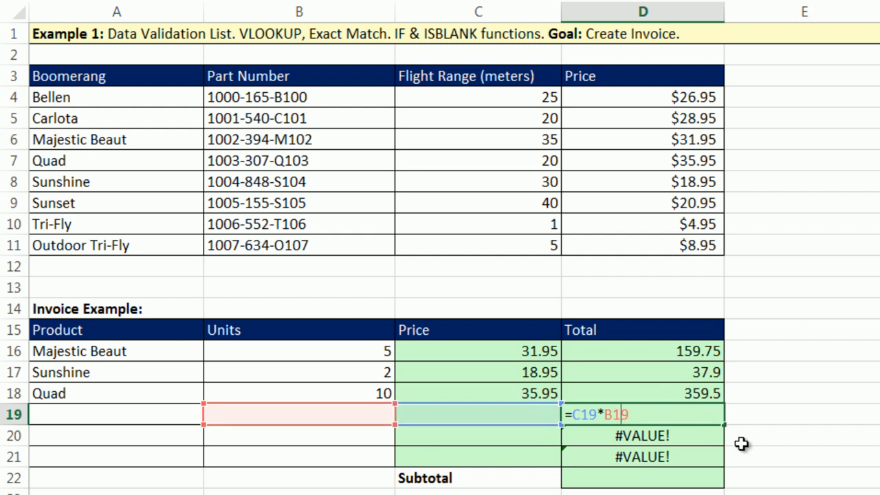
pyautogui.hotkey('ctrl', 'Return')
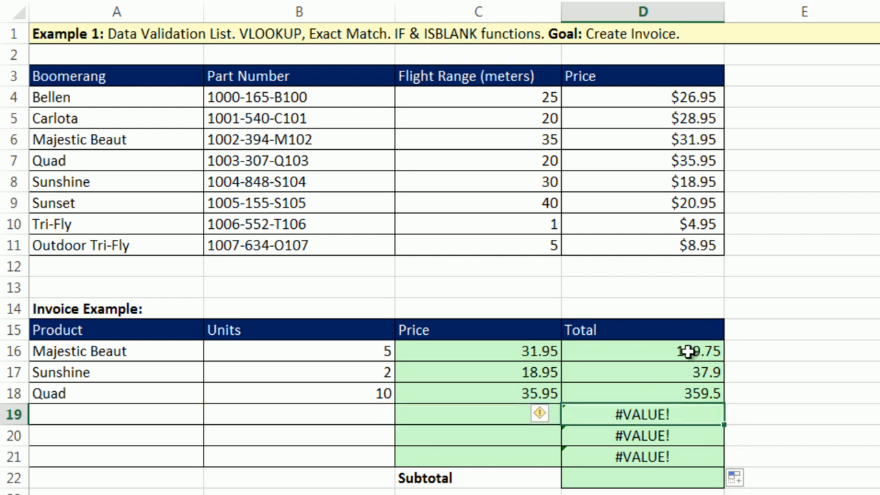
# Begin an IF around the existing formula in D16 with C16="" as the logical test
pyautogui.click(689, 352)
pyautogui.press('F2')
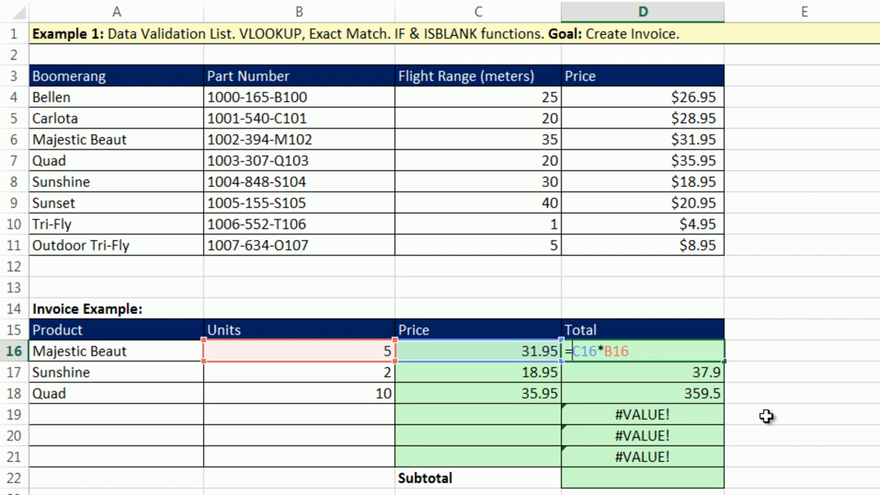
pyautogui.write('IF(')
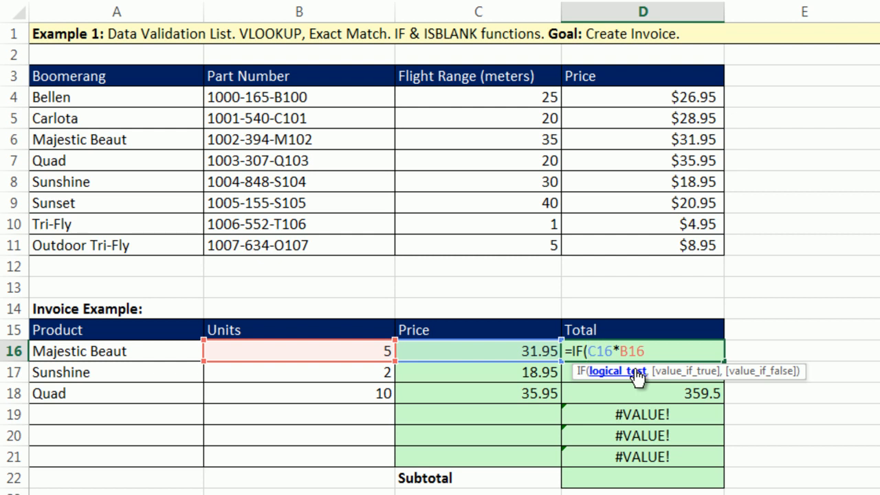
pyautogui.click(516, 354)
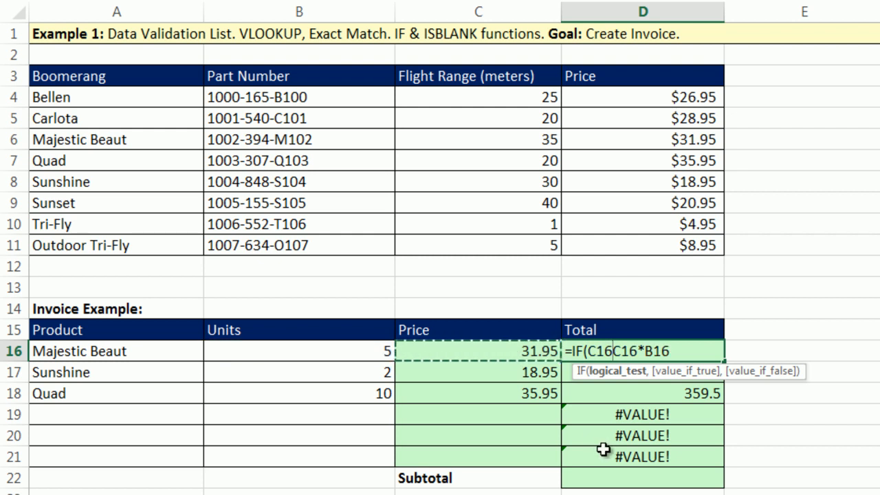
pyautogui.write('=')
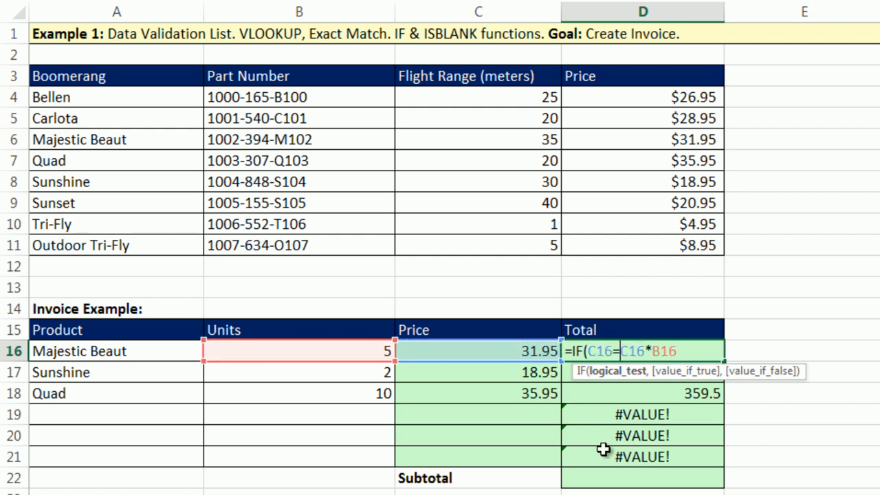
pyautogui.write('""')
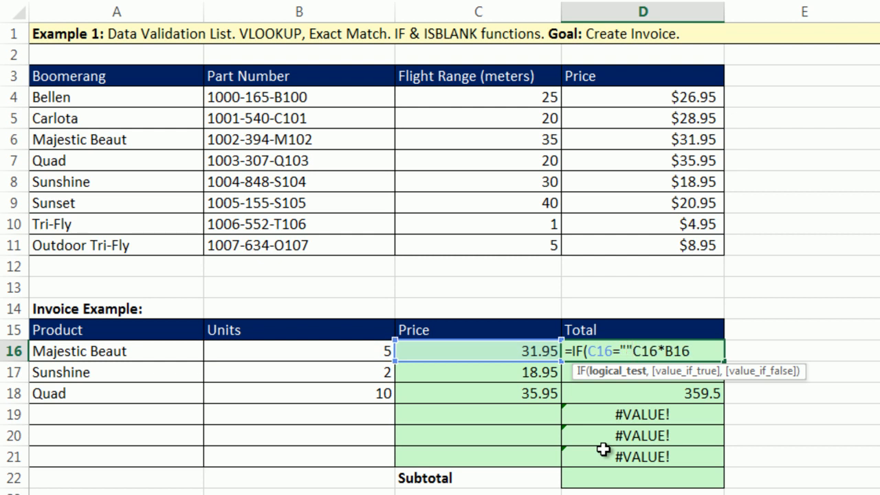
pyautogui.write(',')
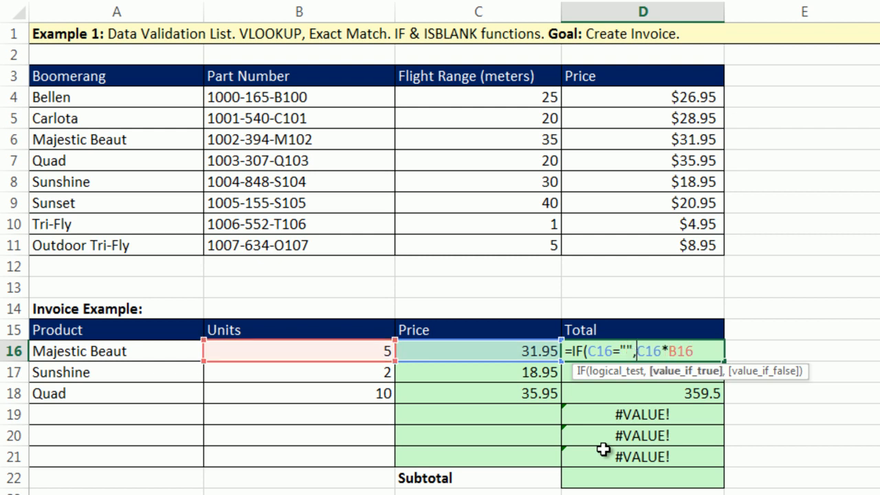
# Complete the D16 IF with "" as value_if_true and C16*B16 as value_if_false, and copy it down through D21
pyautogui.click(611, 375)
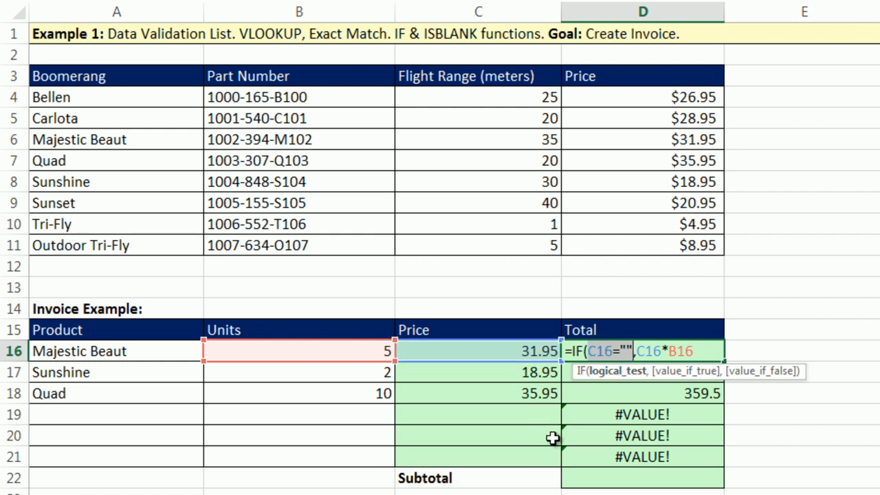
pyautogui.click(636, 354)
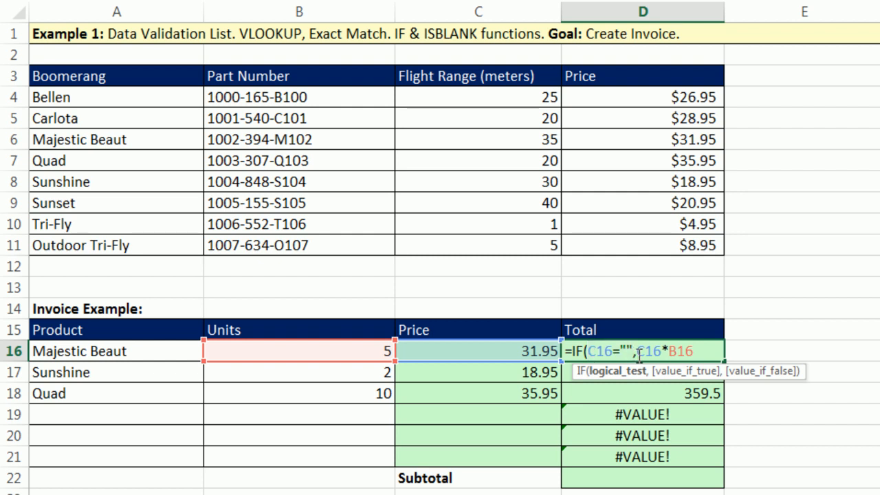
pyautogui.write('""')
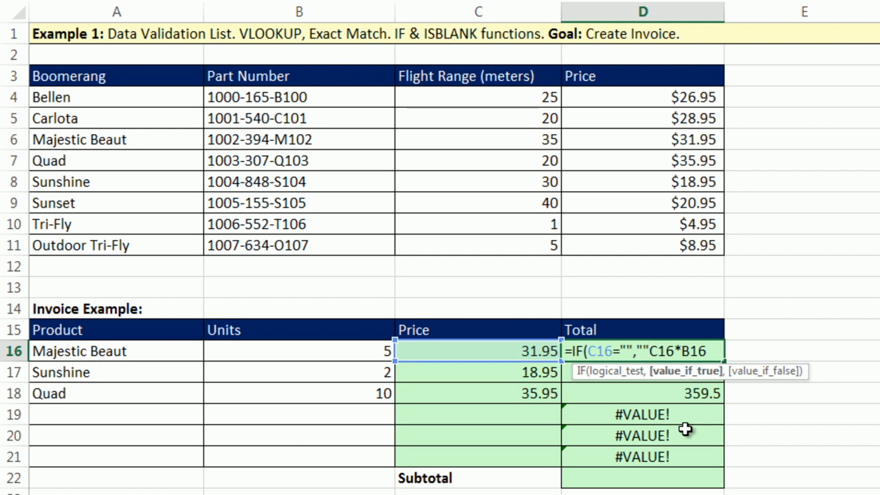
pyautogui.write(',')
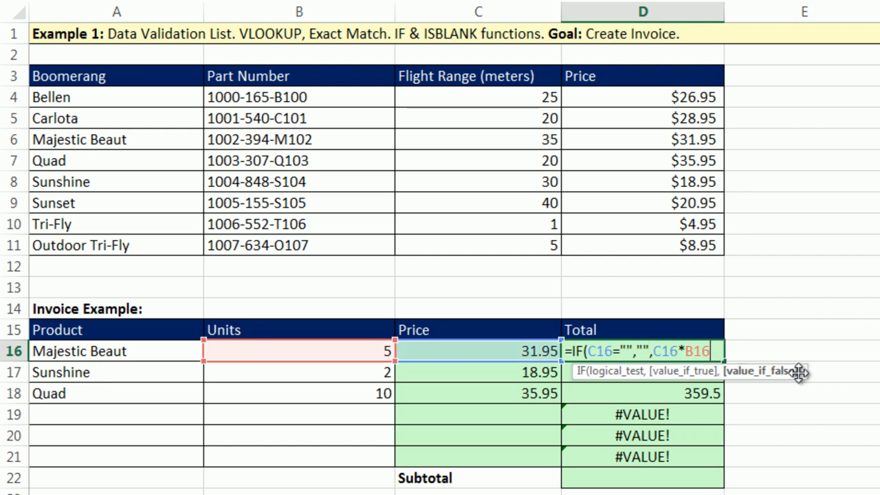
pyautogui.write(')')
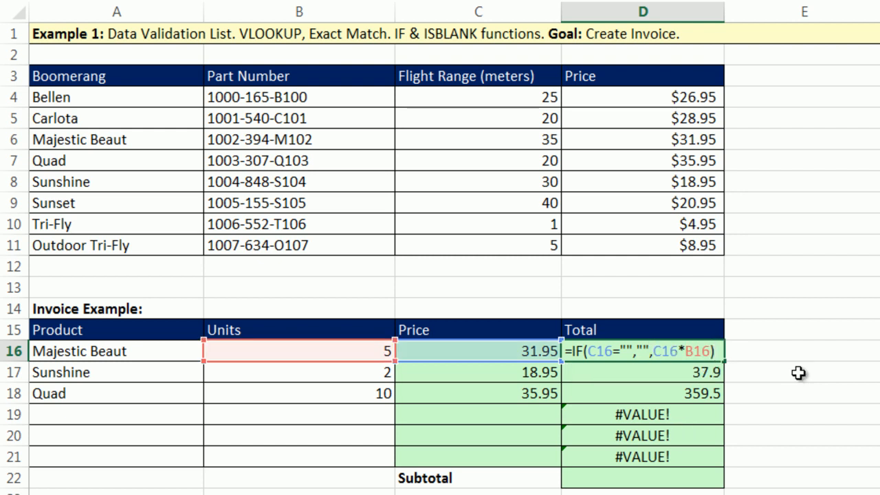
pyautogui.hotkey('ctrl', 'Return')
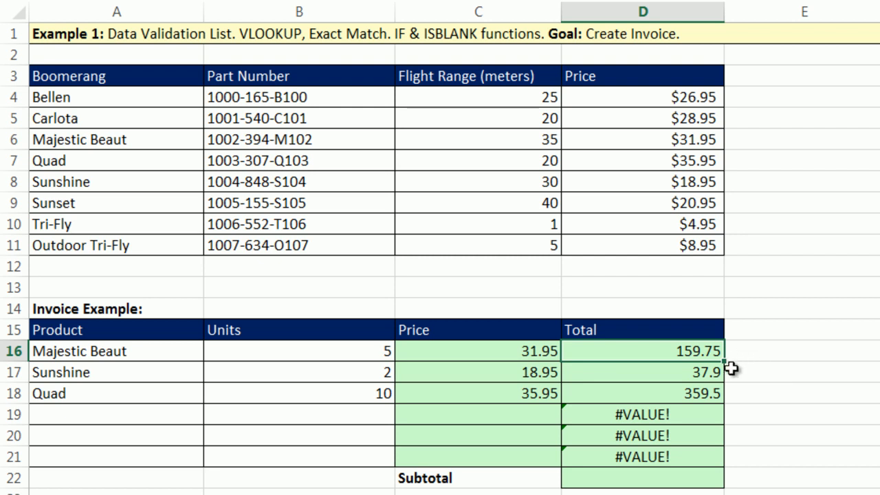
pyautogui.moveTo(726, 367); pyautogui.dragTo(736, 456)
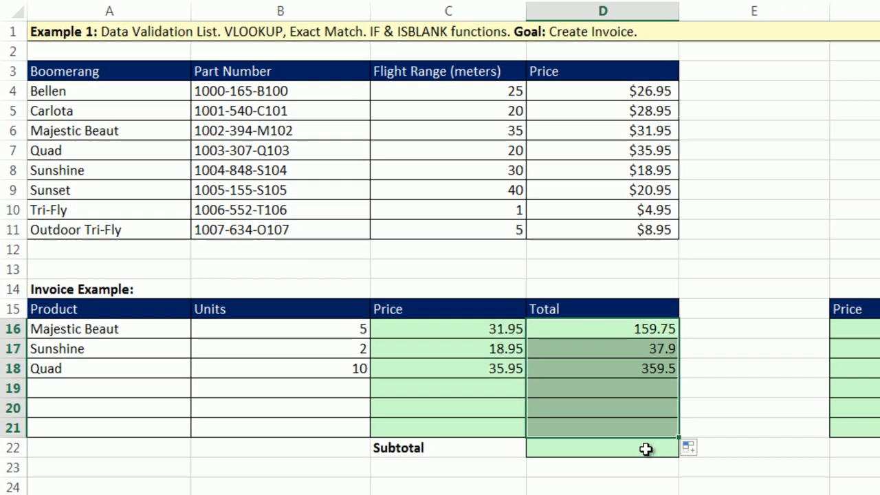
# Sum the line totals D16:D21 in Subtotal cell D22 and look over the Total cells it includes
pyautogui.click(674, 479)
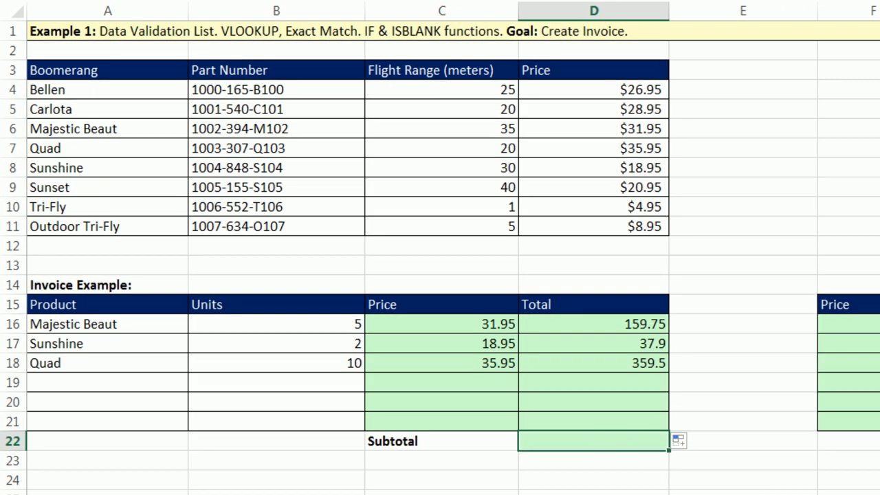
pyautogui.hotkey('alt', '=')
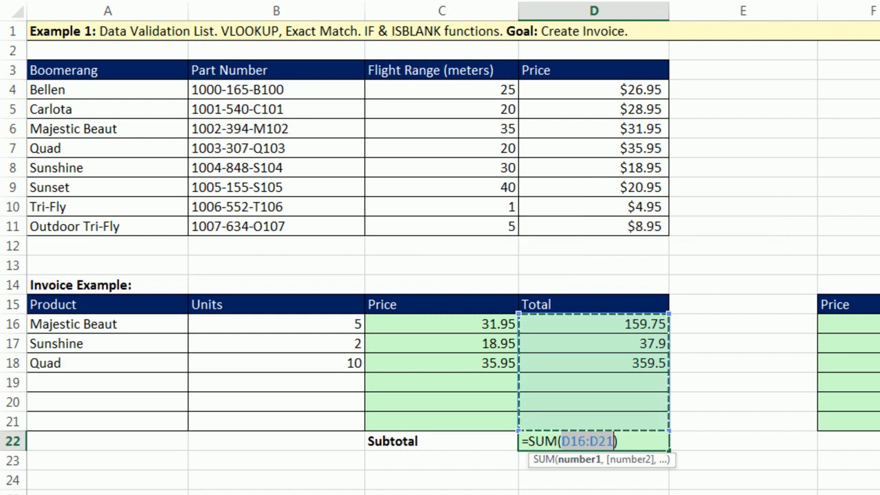
pyautogui.press('Return')
pyautogui.click(648, 419)
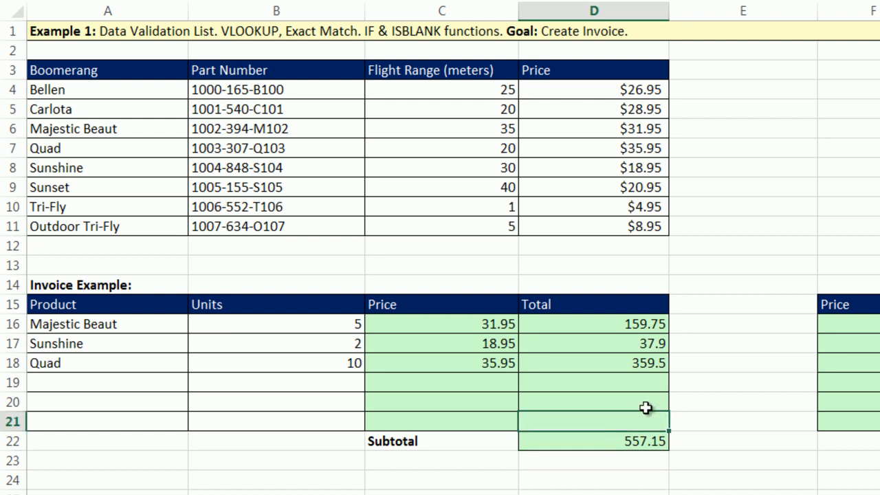
pyautogui.click(648, 403)
pyautogui.click(647, 386)
pyautogui.click(654, 364)
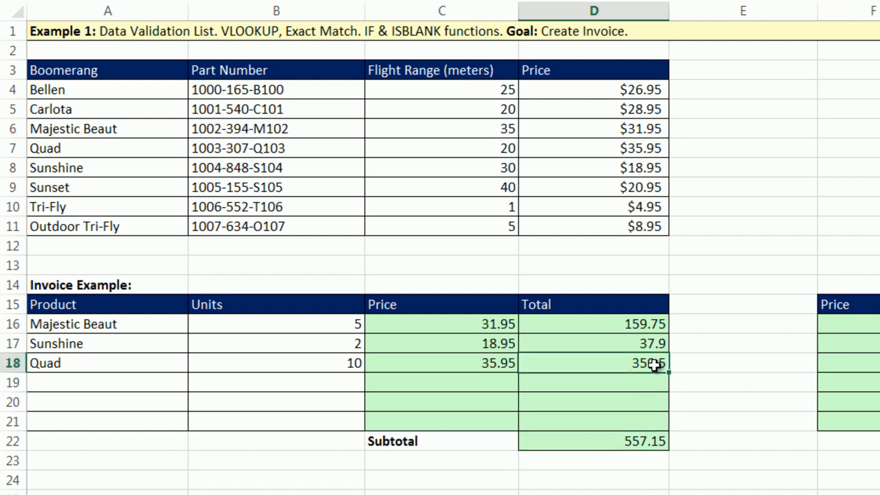
pyautogui.click(651, 341)
pyautogui.click(652, 325)
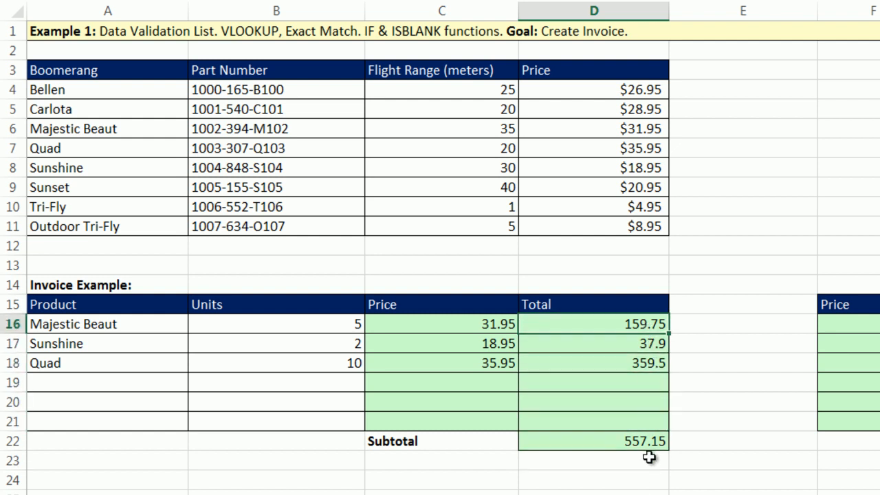
# Add an invoice line in row 19 by choosing Sunset as the product and entering 12 units
pyautogui.click(90, 383)
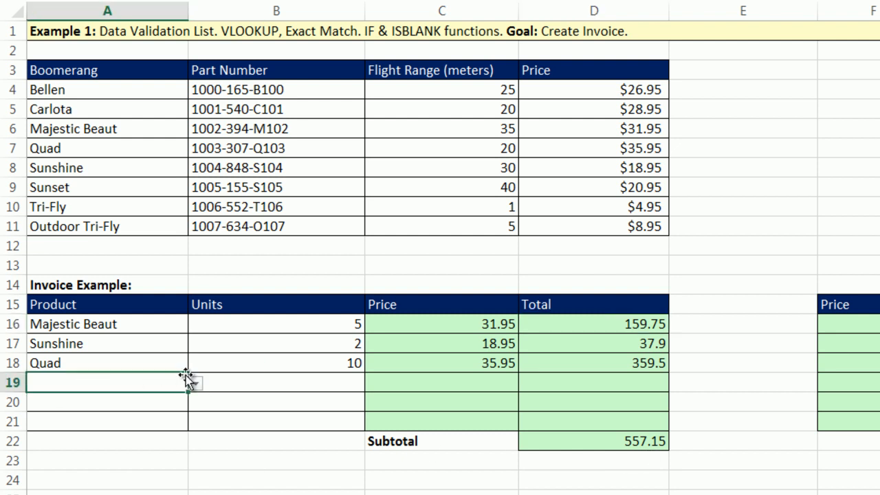
pyautogui.click(197, 383)
pyautogui.press('Escape')
pyautogui.click(305, 382)
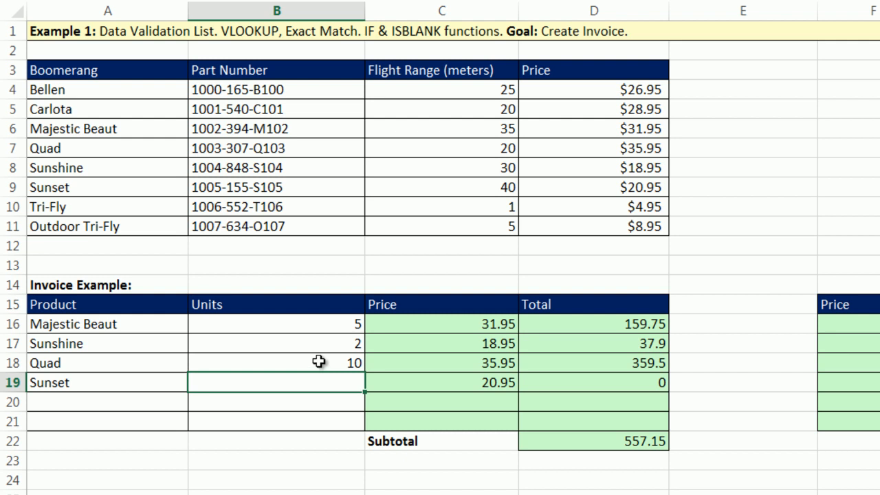
pyautogui.press('Return')
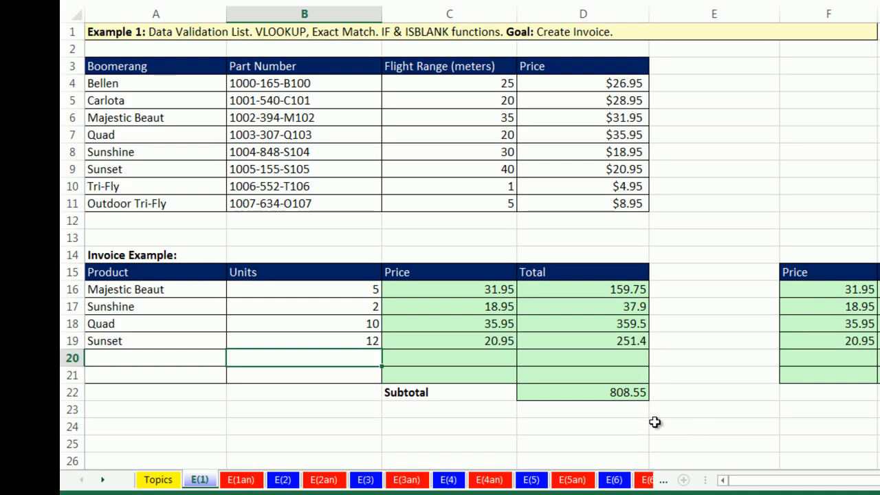
# Review the finished IF formulas in Price cell C16 and Total cell D16
pyautogui.doubleClick(501, 290)
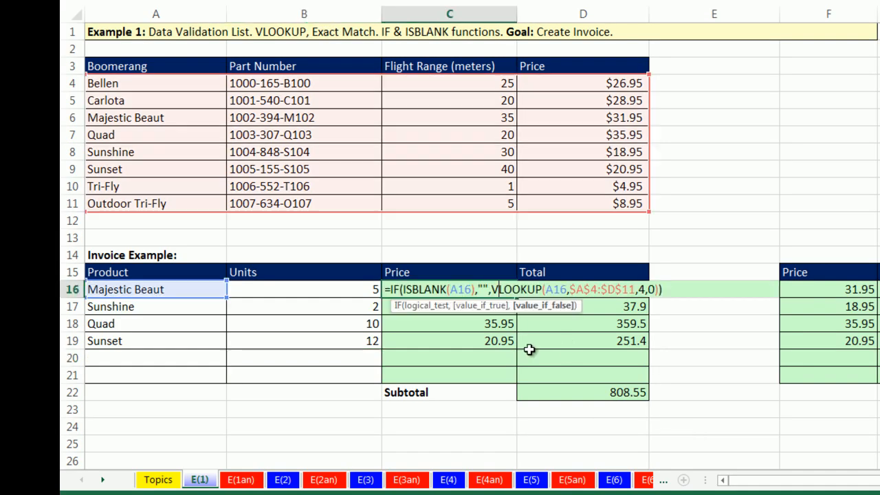
pyautogui.hotkey('ctrl', 'Return')
pyautogui.doubleClick(563, 285)
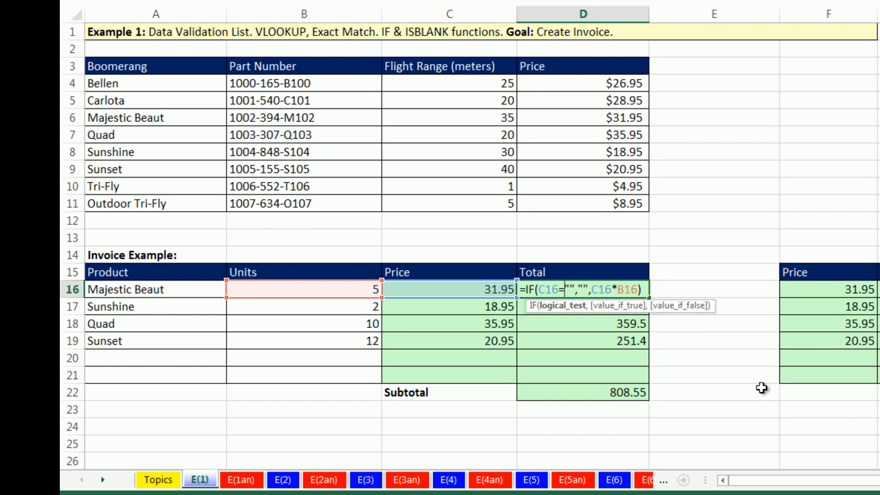
pyautogui.hotkey('ctrl', 'Return')
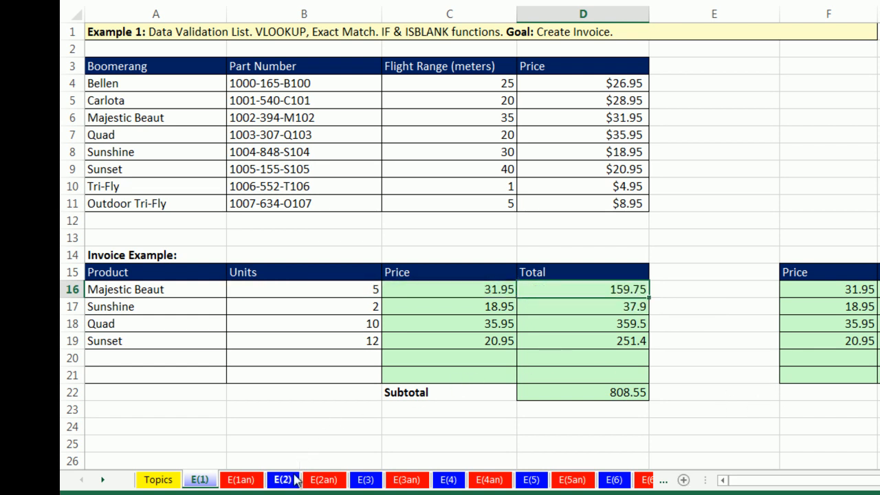
# Switch to sheet E(2) and examine the IDs in A4:A6 and the cells B4 and C4 reserved for the price lookups
pyautogui.click(282, 480)
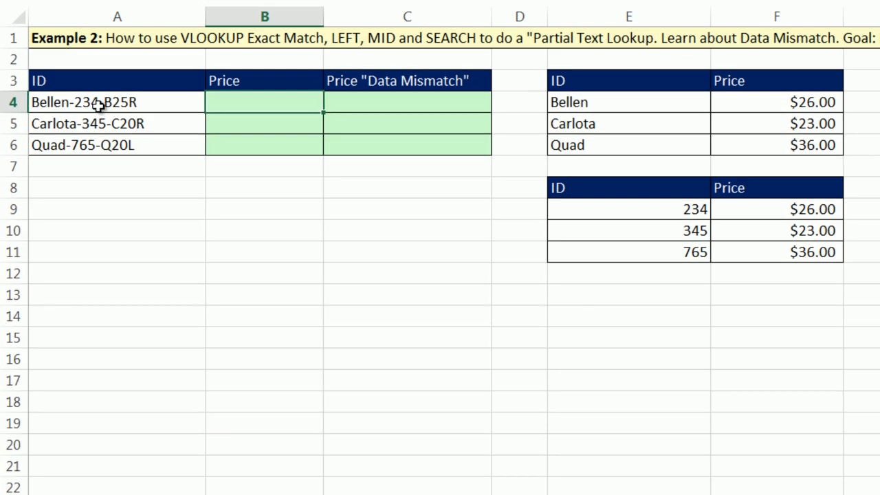
pyautogui.click(129, 150)
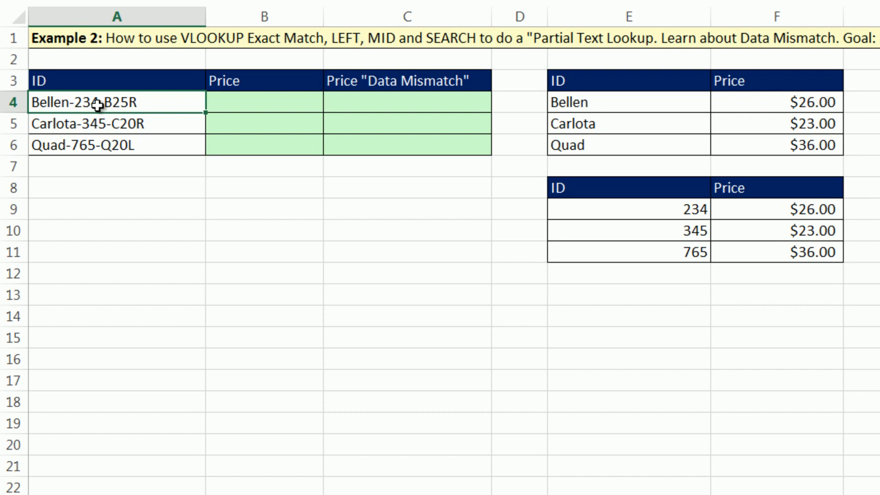
pyautogui.click(106, 124)
pyautogui.click(117, 145)
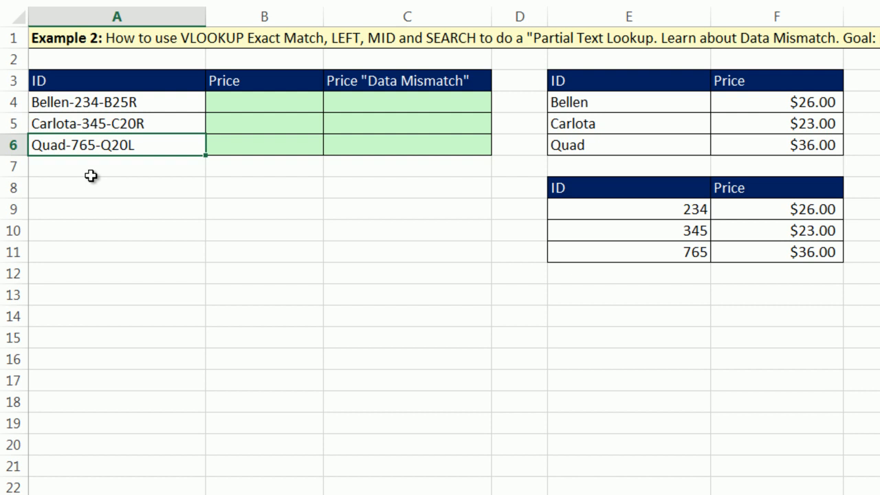
pyautogui.moveTo(131, 100); pyautogui.dragTo(138, 148)
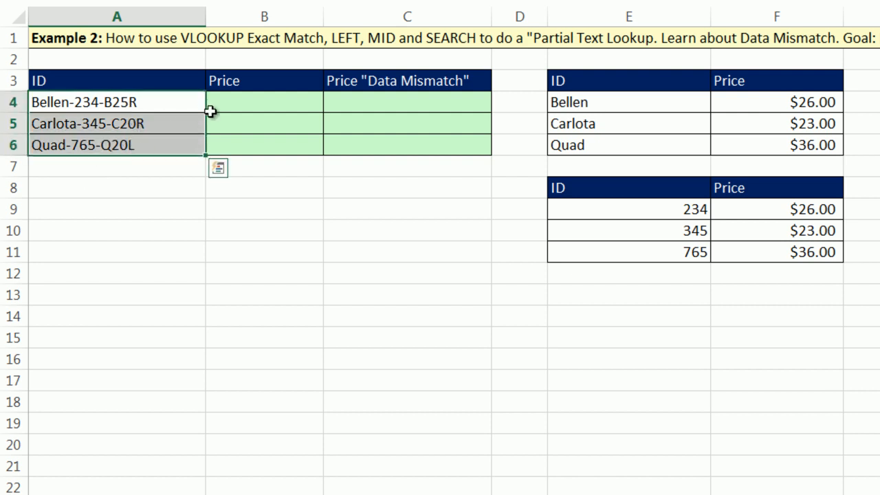
pyautogui.click(240, 106)
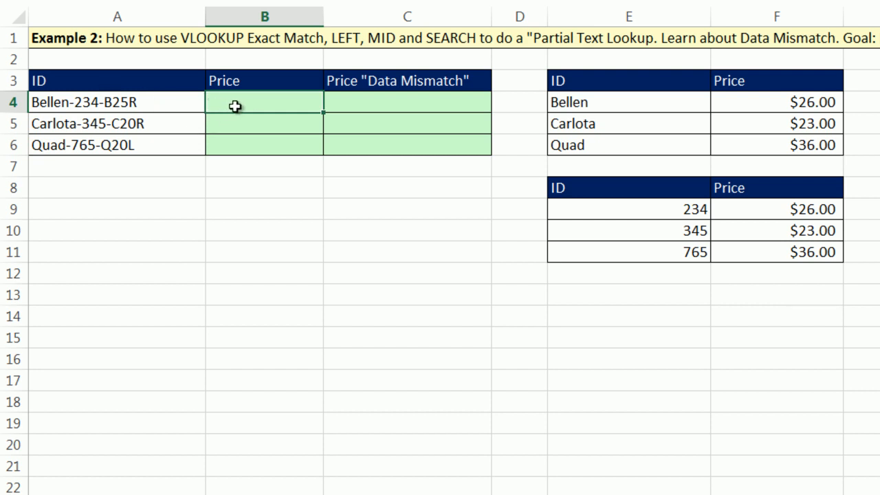
pyautogui.click(361, 104)
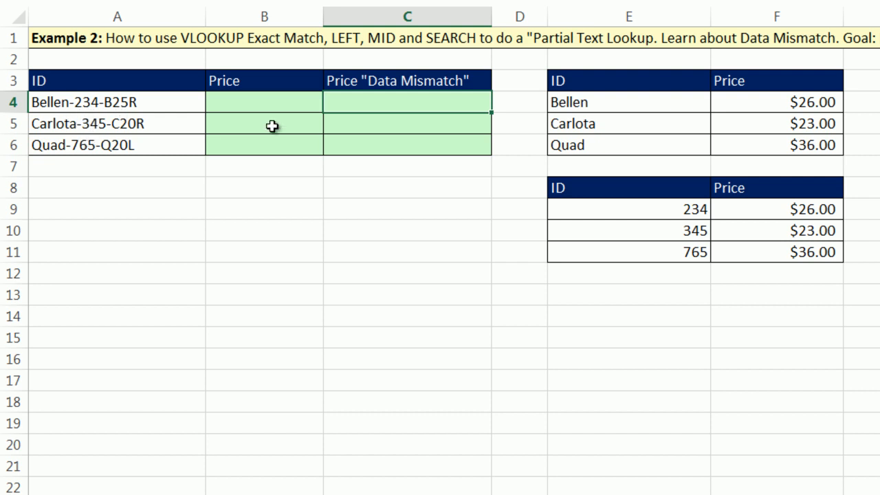
# Enter =LEFT(A4,6) in Price cell B4 to extract the product name and copy it down to B6
pyautogui.click(253, 105)
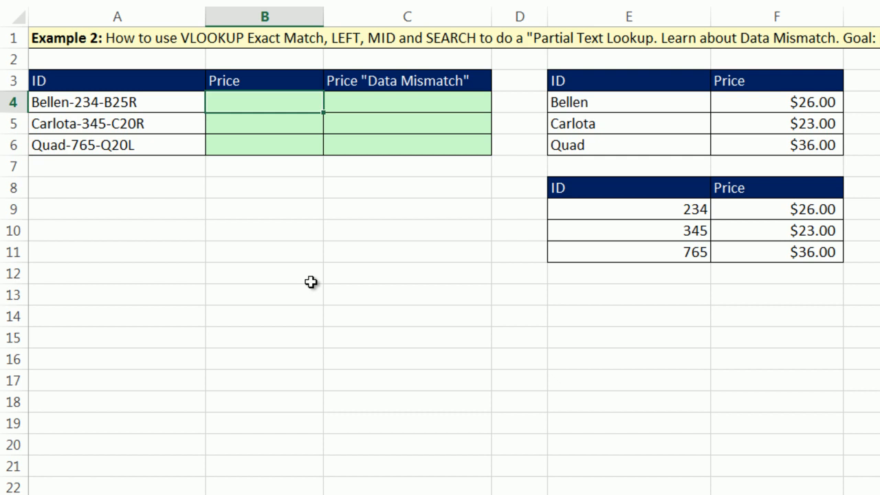
pyautogui.write('=lef')
pyautogui.press('Tab')
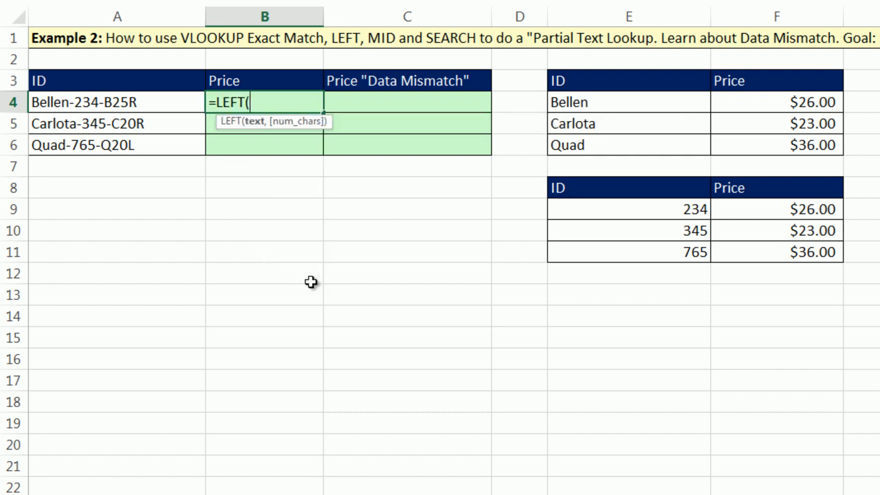
pyautogui.click(141, 102)
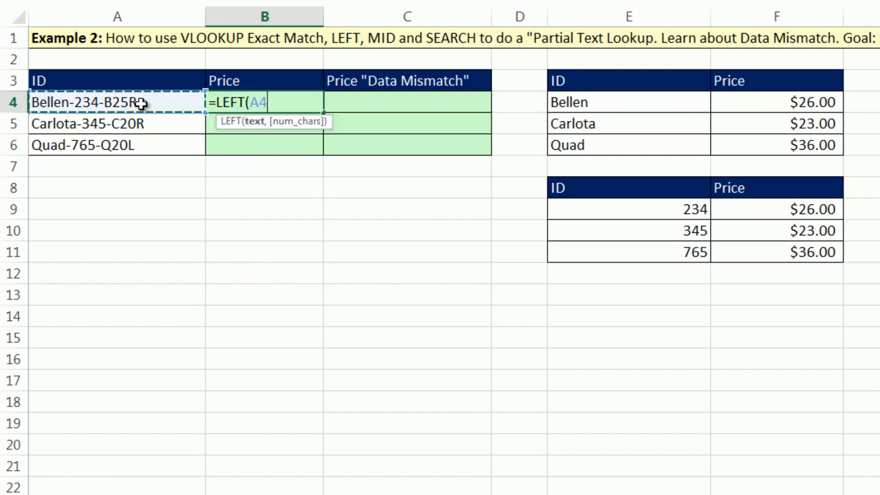
pyautogui.write(',6')
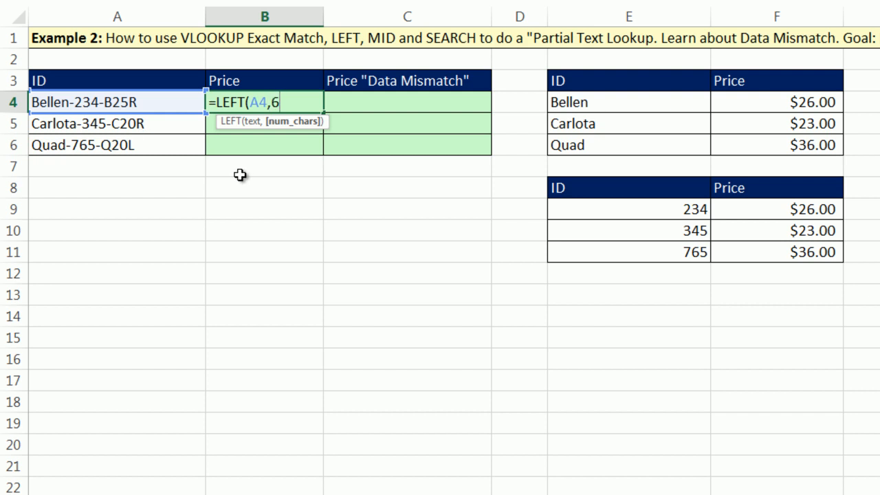
pyautogui.write(')')
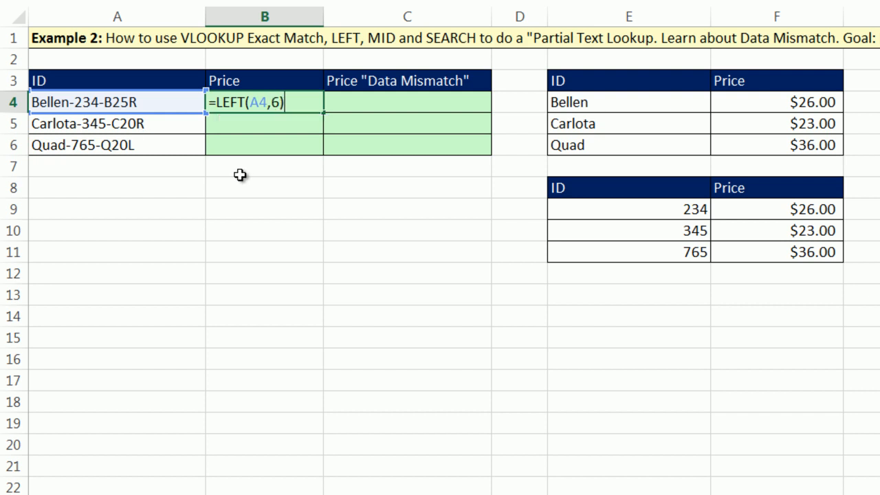
pyautogui.hotkey('ctrl', 'Return')
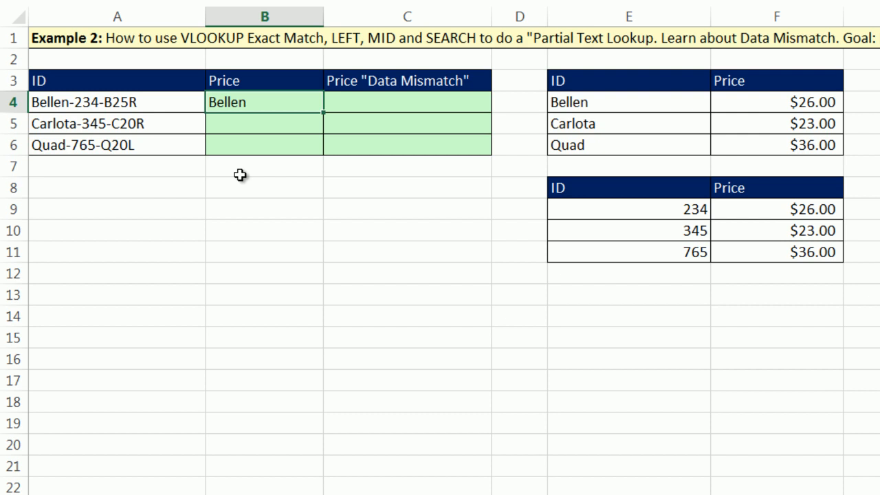
pyautogui.doubleClick(324, 112)
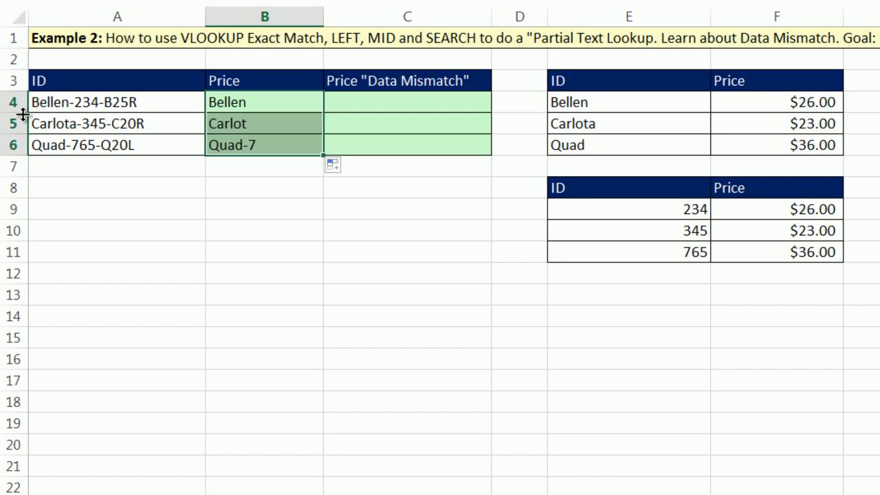
# Locate the first hyphen in the ID with =SEARCH("-",A4) in C4 and copy the formula down to C6
pyautogui.click(359, 102)
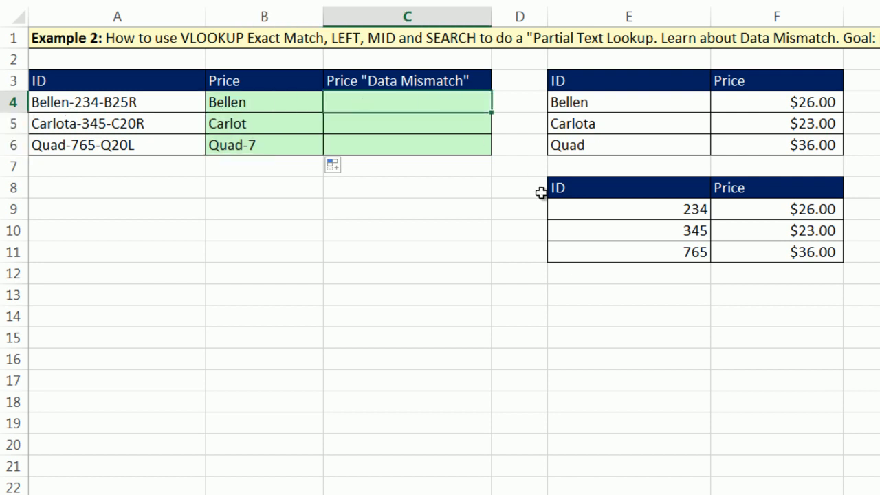
pyautogui.write('=s')
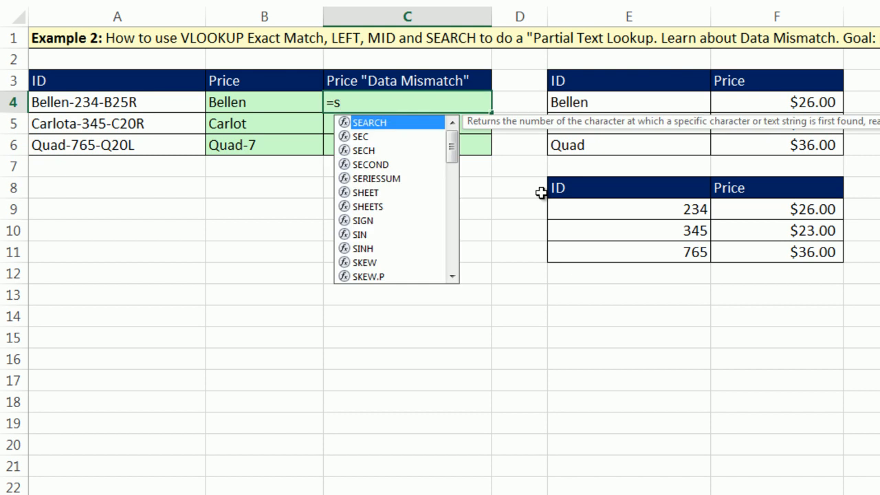
pyautogui.press('Tab')
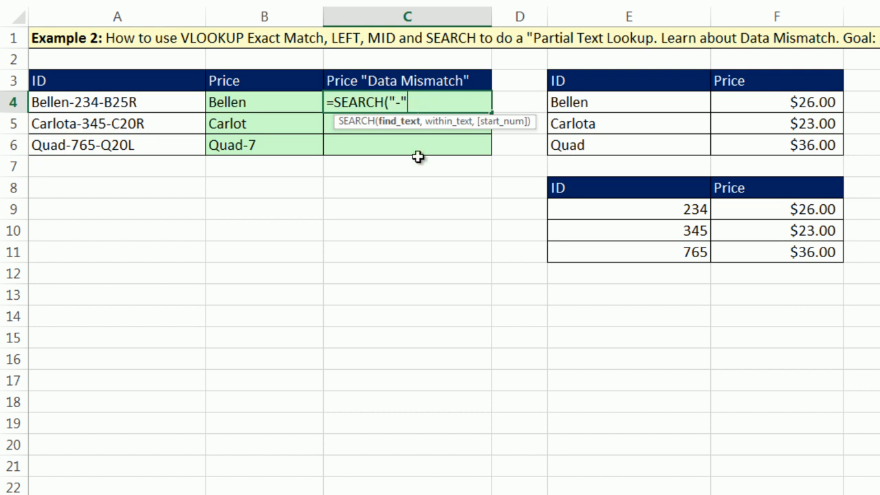
pyautogui.write(',')
pyautogui.click(114, 105)
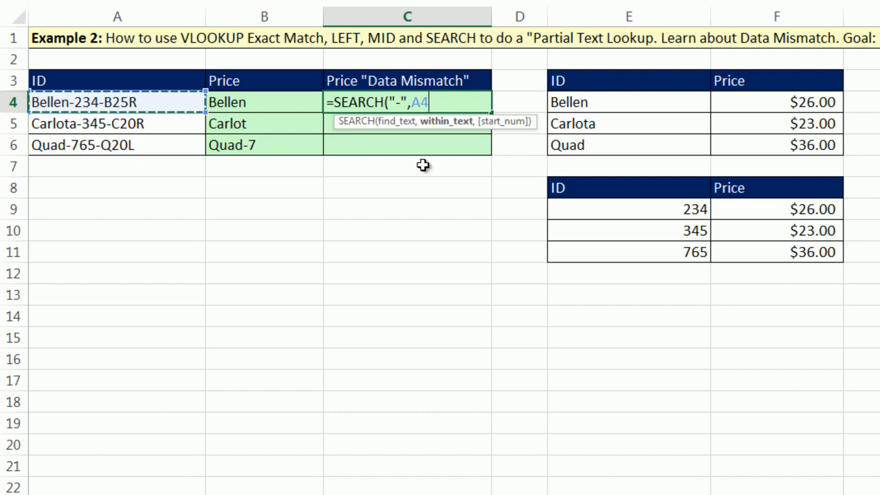
pyautogui.write(')')
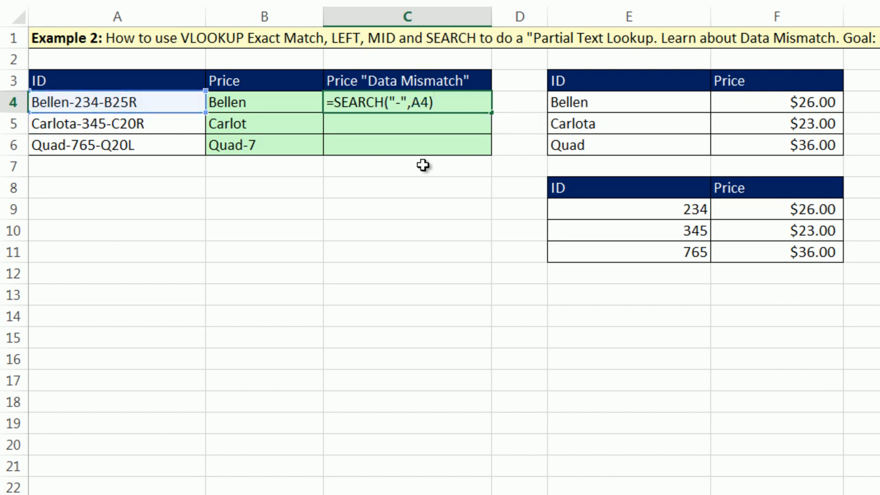
pyautogui.hotkey('ctrl', 'Return')
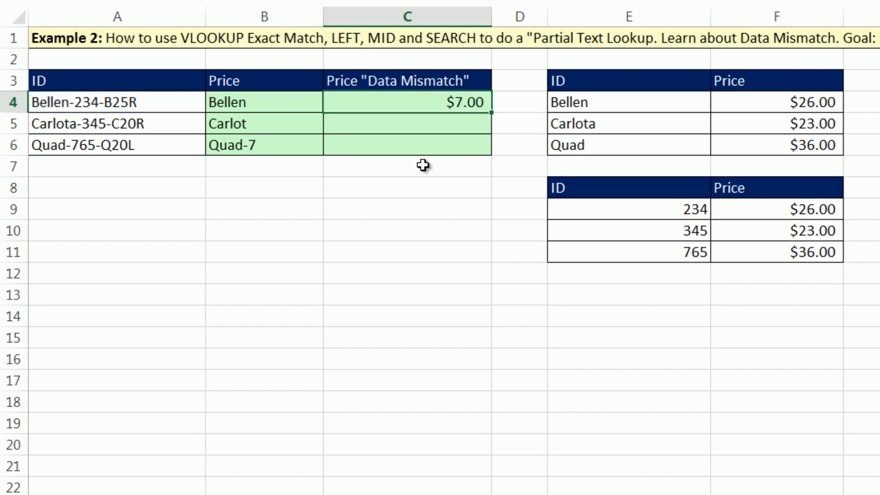
pyautogui.doubleClick(493, 114)
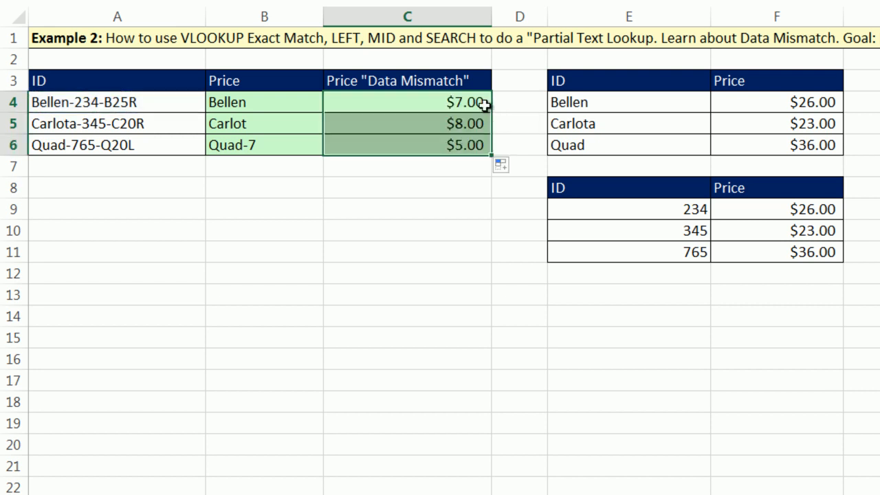
# Copy SEARCH("-",A4) without its equals sign from the C4 formula and clear the trial formulas from C4:C6
pyautogui.moveTo(413, 134); pyautogui.dragTo(422, 145)
pyautogui.press('Delete')
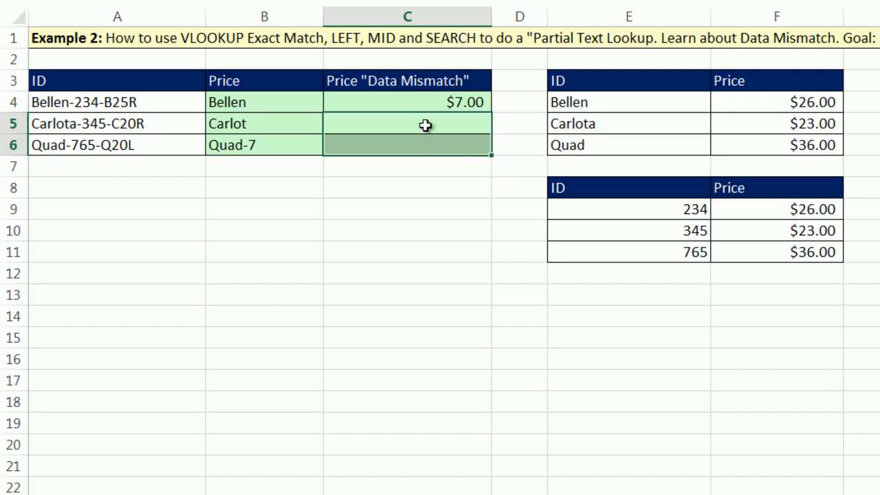
pyautogui.doubleClick(406, 101)
pyautogui.moveTo(335, 103); pyautogui.dragTo(456, 101)
pyautogui.hotkey('ctrl', 'c')
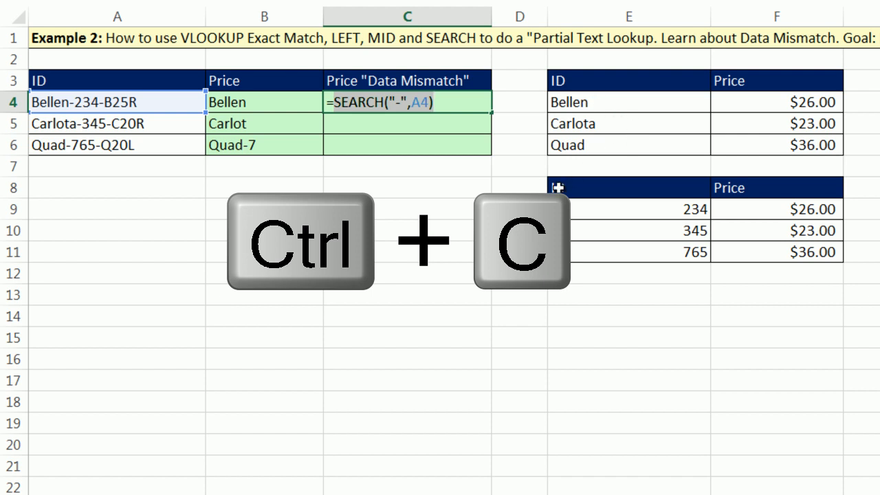
pyautogui.press('Escape')
pyautogui.press('Delete')
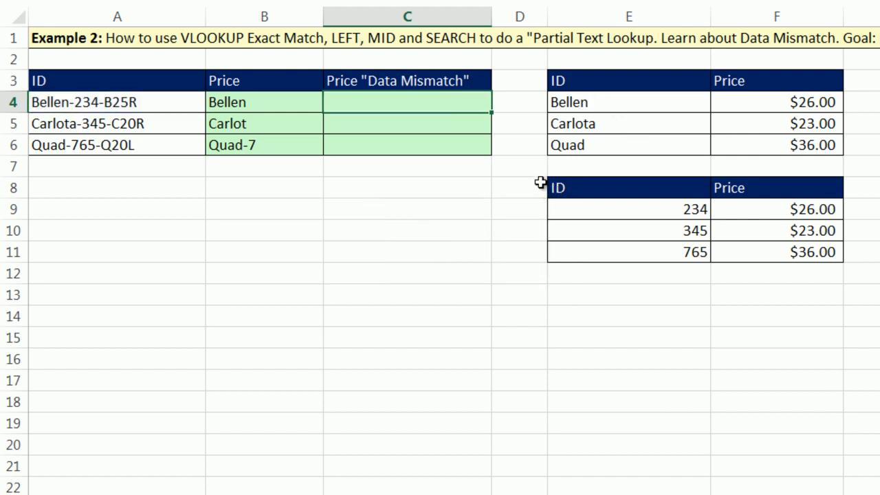
# Replace the fixed 6 in B4's LEFT formula with the copied SEARCH("-",A4) and fill the formula down to B6
pyautogui.click(288, 106)
pyautogui.press('F2')
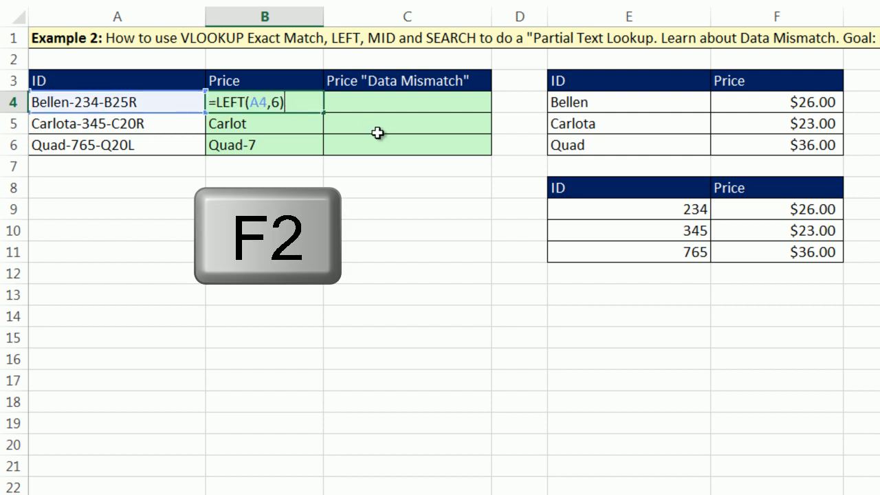
pyautogui.click(275, 103)
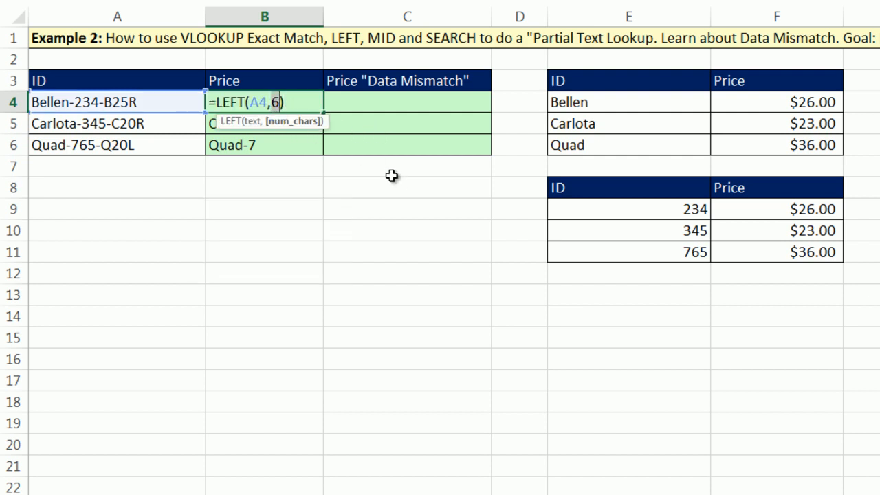
pyautogui.hotkey('ctrl', 'v')
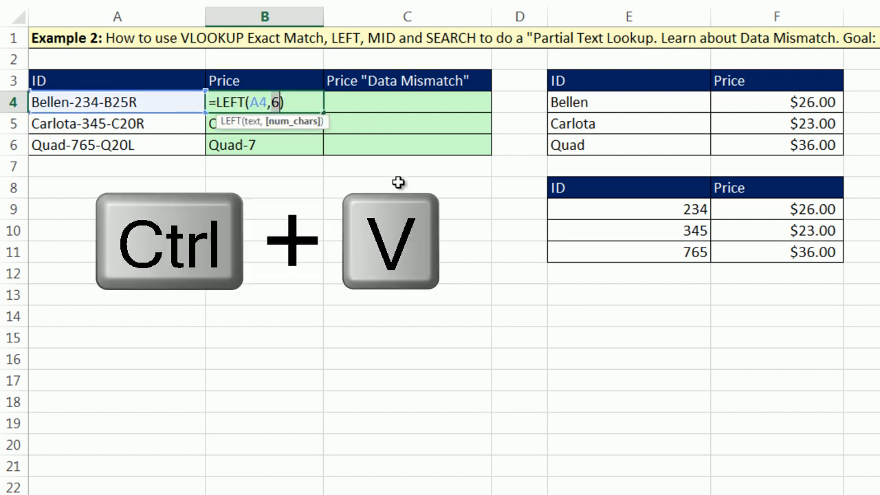
pyautogui.hotkey('ctrl', 'v')
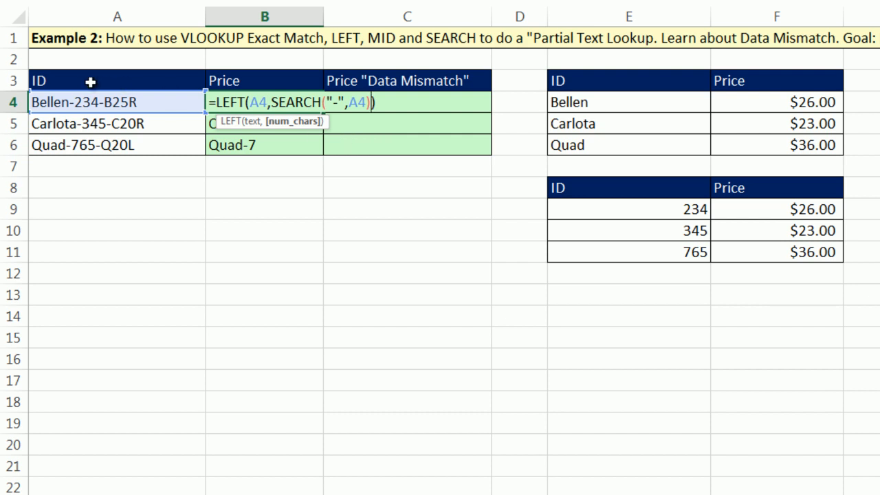
pyautogui.hotkey('ctrl', 'Return')
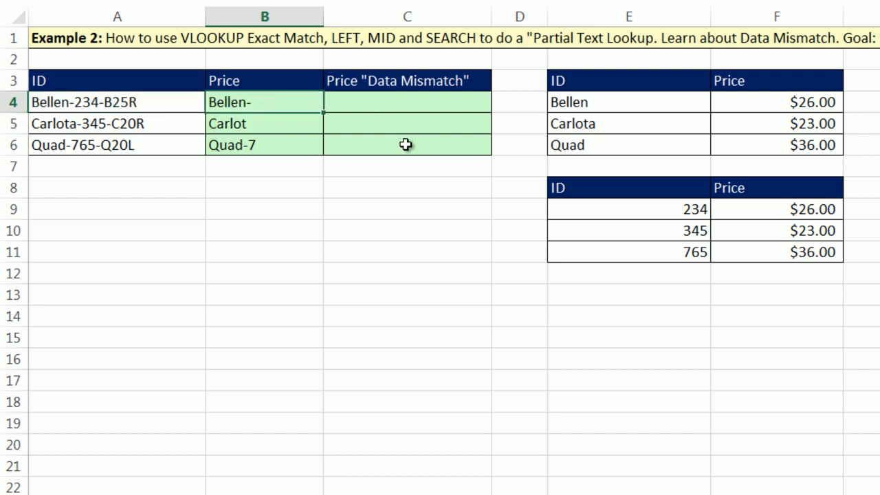
pyautogui.doubleClick(323, 116)
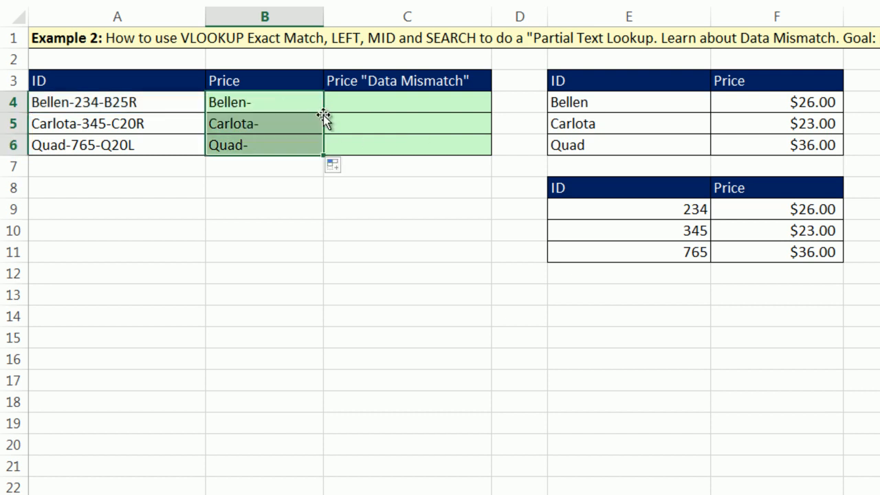
# Subtract 1 from the SEARCH result in B4's LEFT formula to drop the hyphen, and fill the formula down to B6
pyautogui.click(285, 101)
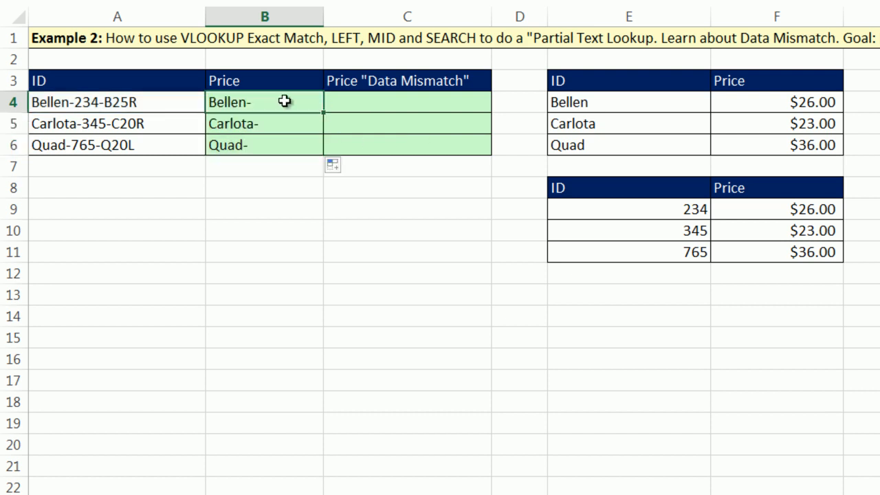
pyautogui.press('F2')
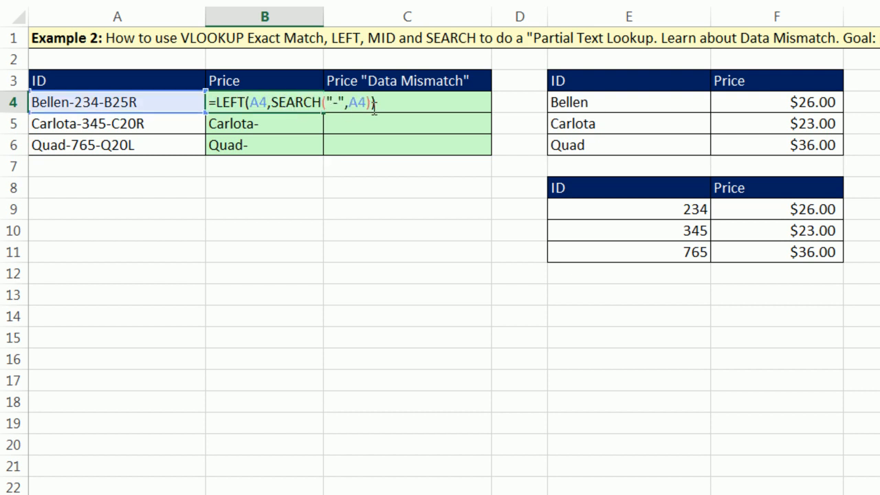
pyautogui.press('Left')
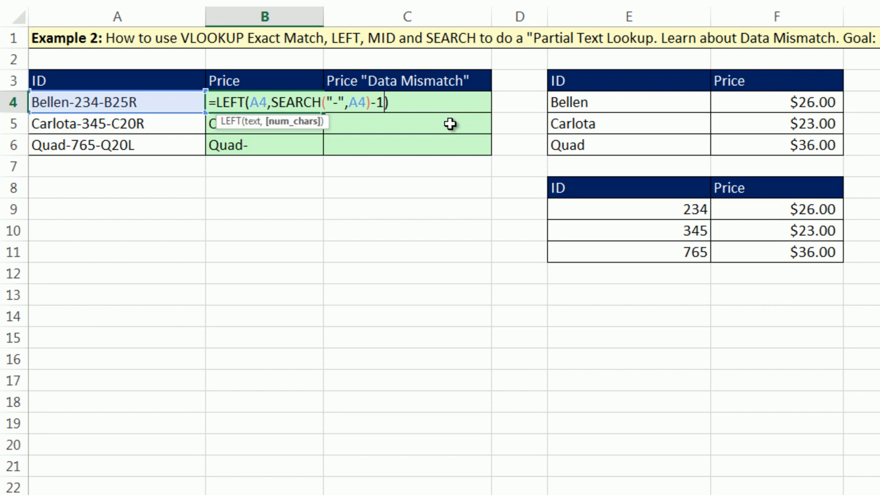
pyautogui.click(286, 124)
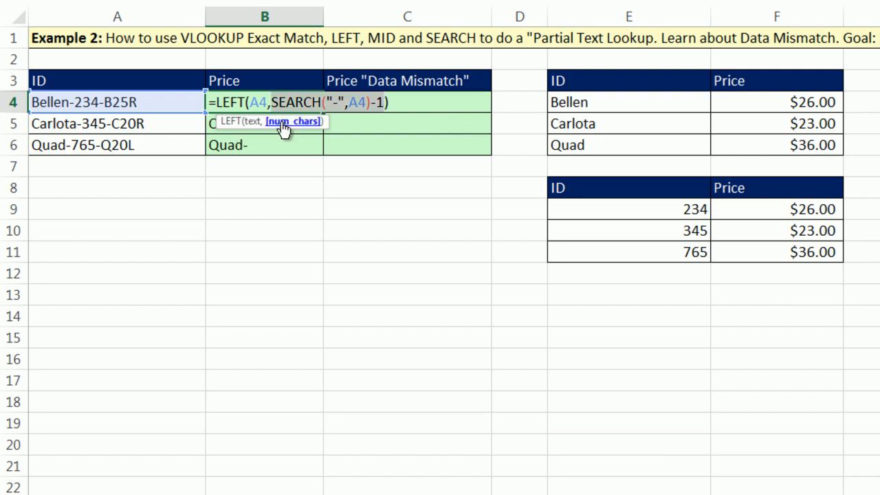
pyautogui.hotkey('ctrl', 'Return')
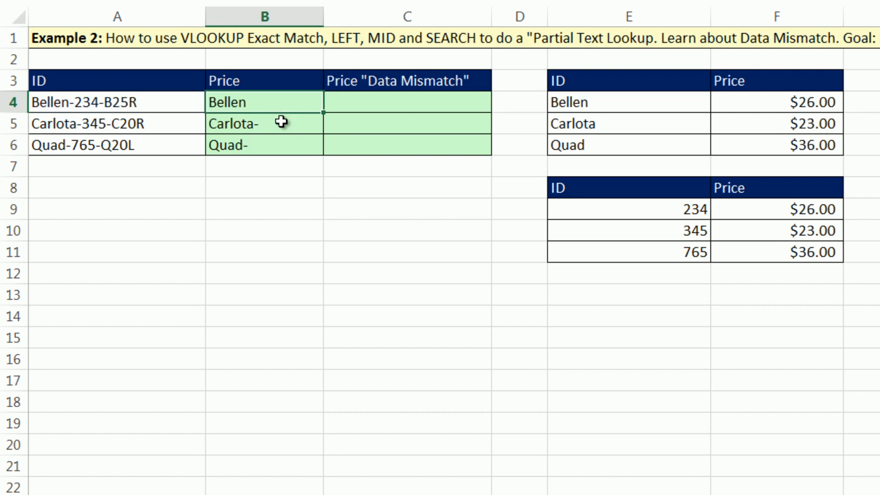
pyautogui.doubleClick(323, 115)
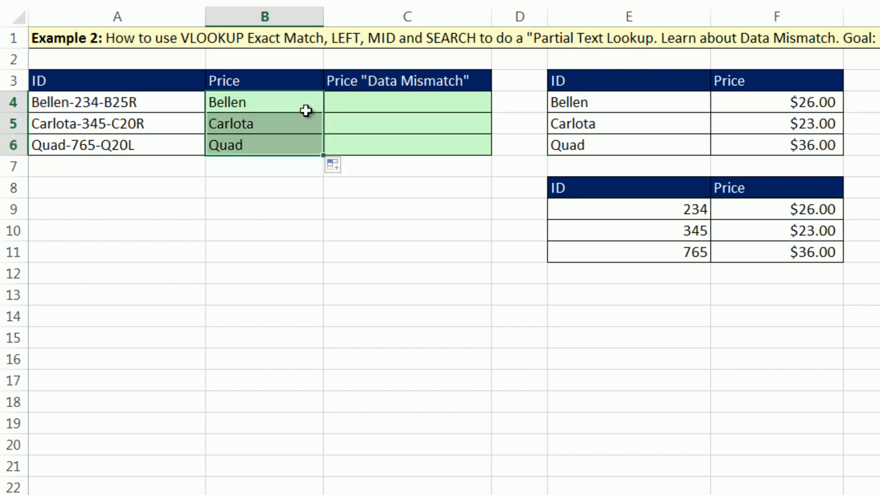
# Wrap B4's LEFT formula in VLOOKUP as the lookup value, using the absolute range $E$4:$F$6 as the lookup table
pyautogui.click(264, 101)
pyautogui.press('F2')
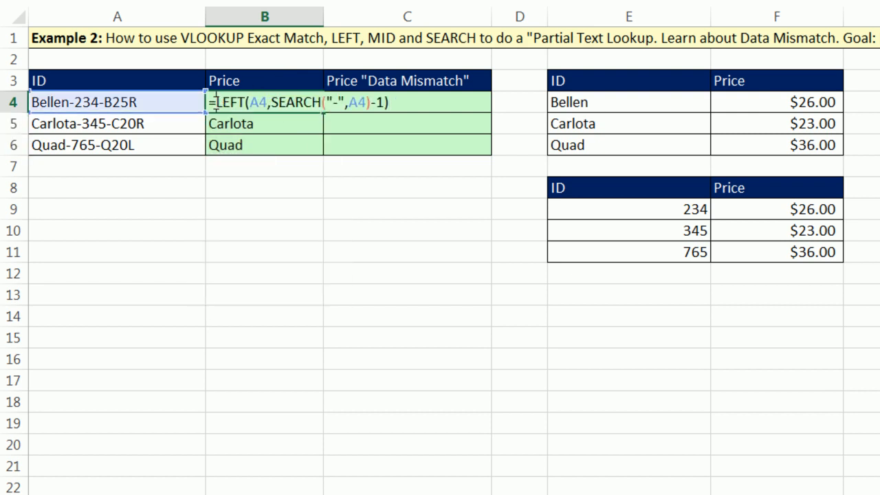
pyautogui.write('vl')
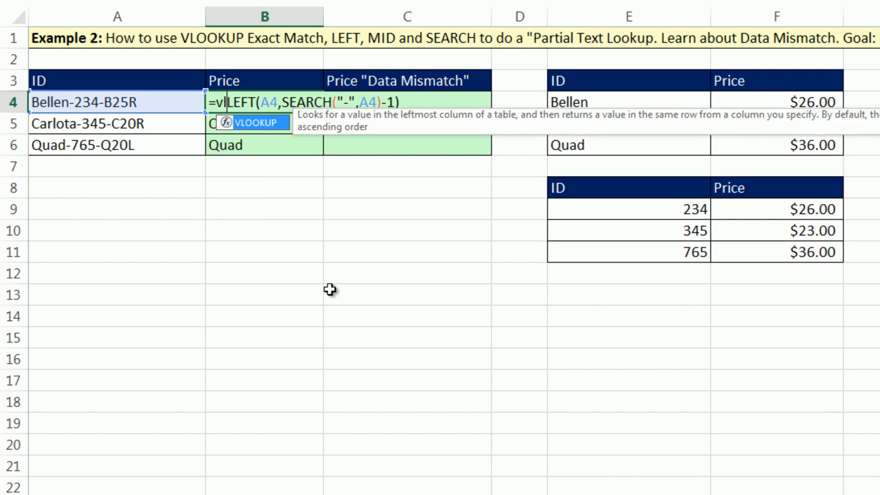
pyautogui.press('Tab')
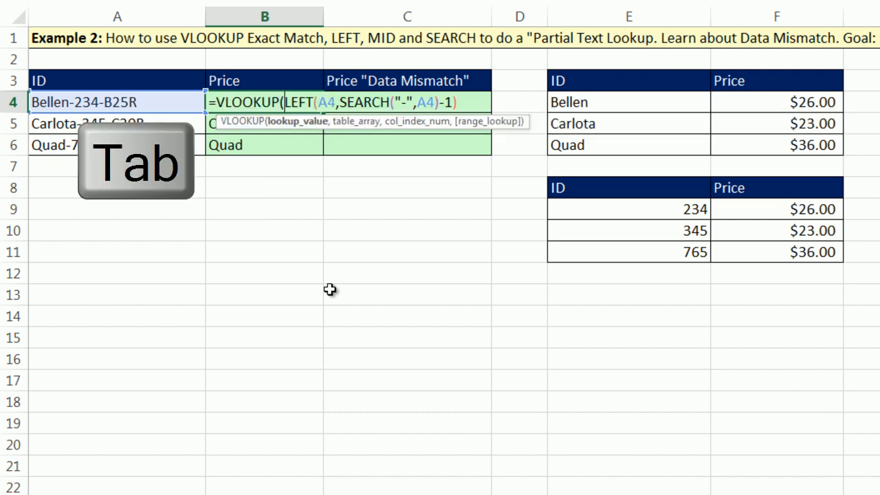
pyautogui.click(294, 122)
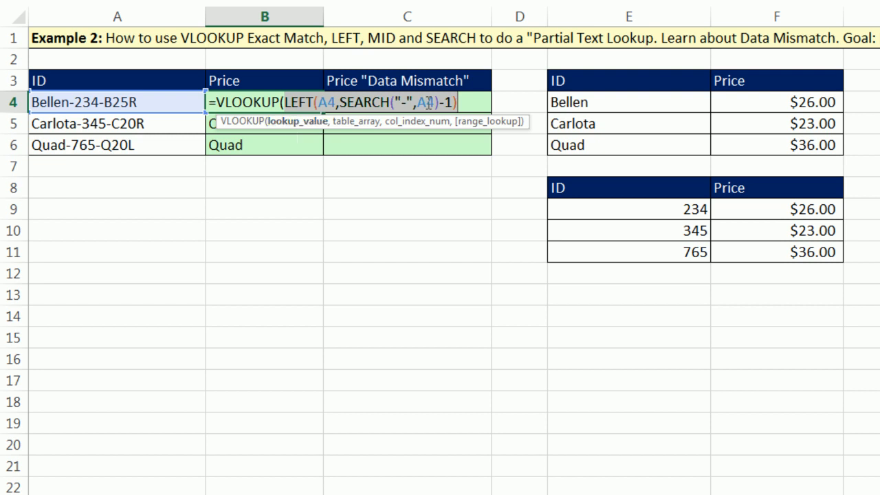
pyautogui.click(478, 102)
pyautogui.write(',')
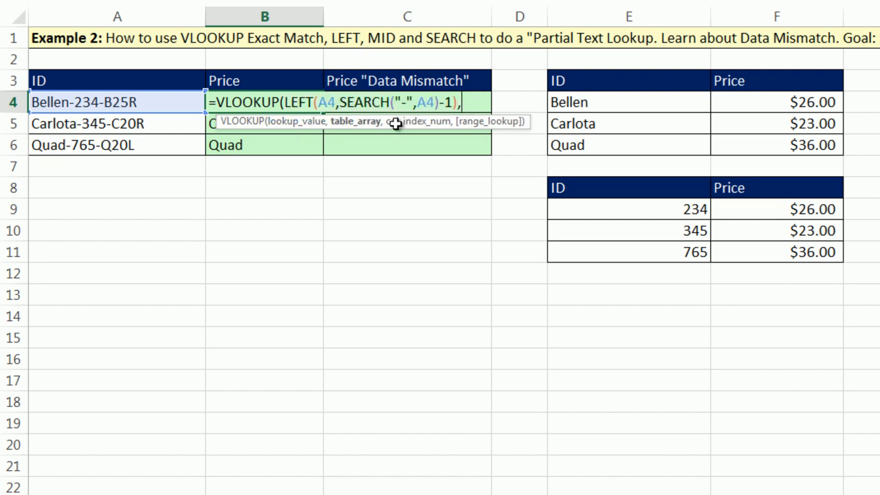
pyautogui.moveTo(566, 107); pyautogui.dragTo(780, 149)
pyautogui.press('F4')
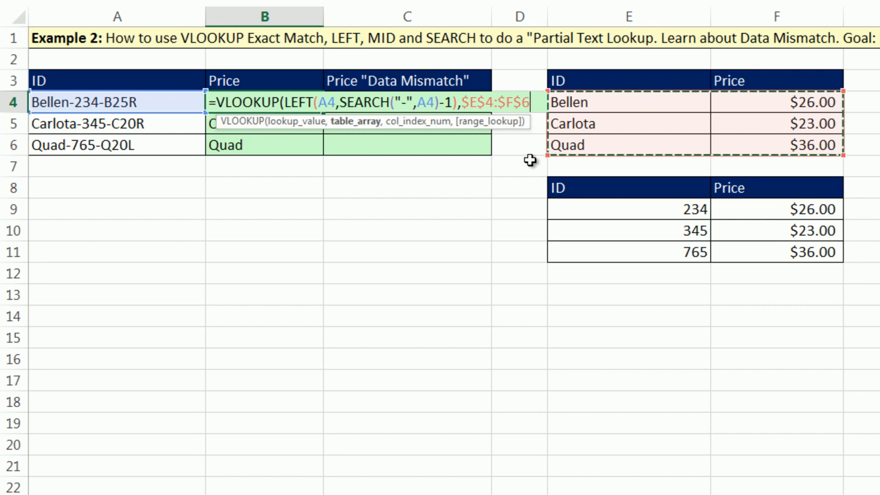
# Complete B4's VLOOKUP with column index 2 and exact match 0, and fill it down to B6, checking the last copy
pyautogui.write(',')
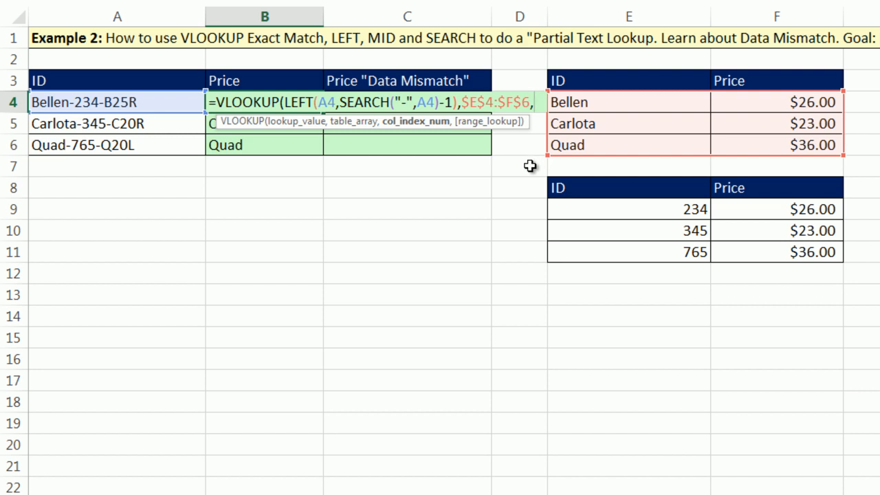
pyautogui.write('2,')
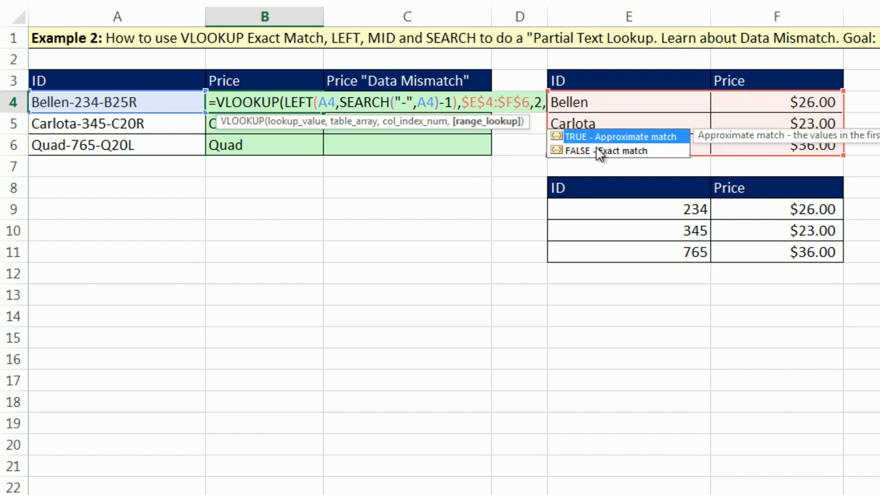
pyautogui.write('0')
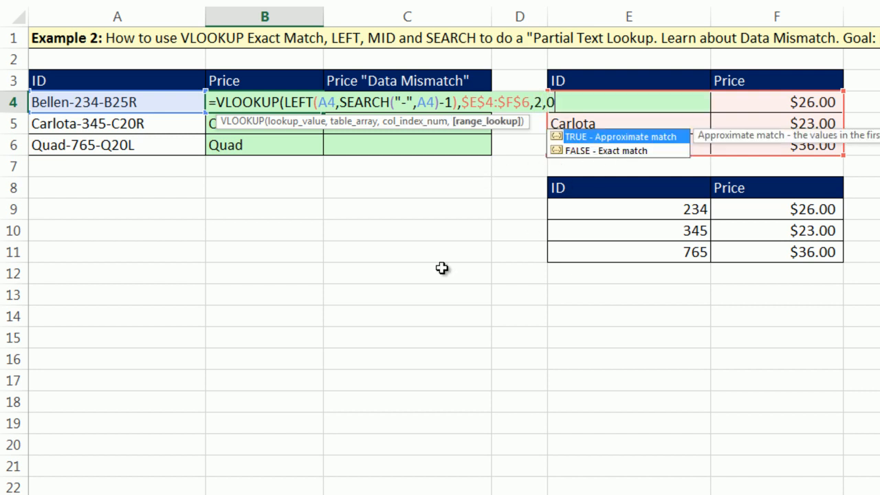
pyautogui.write(')')
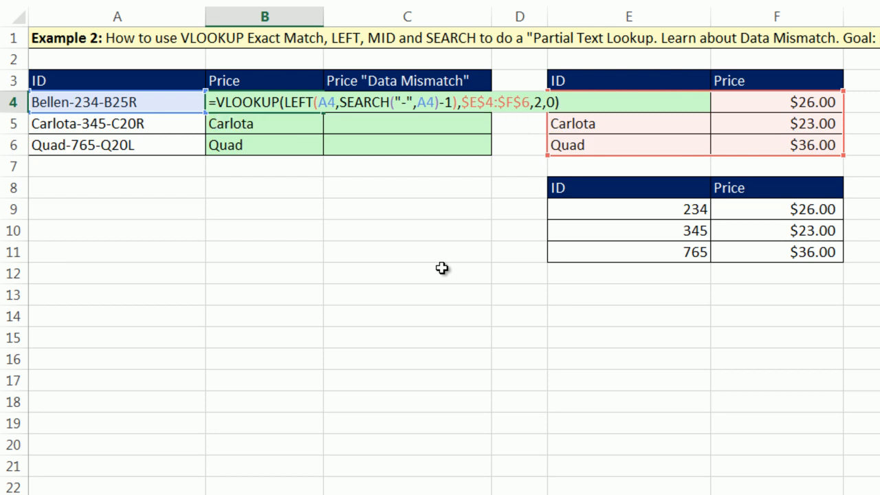
pyautogui.hotkey('ctrl', 'Return')
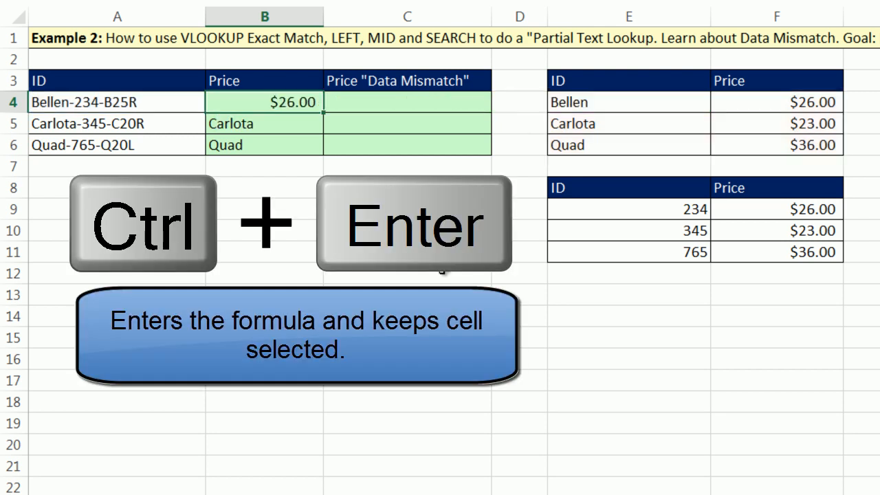
pyautogui.doubleClick(323, 114)
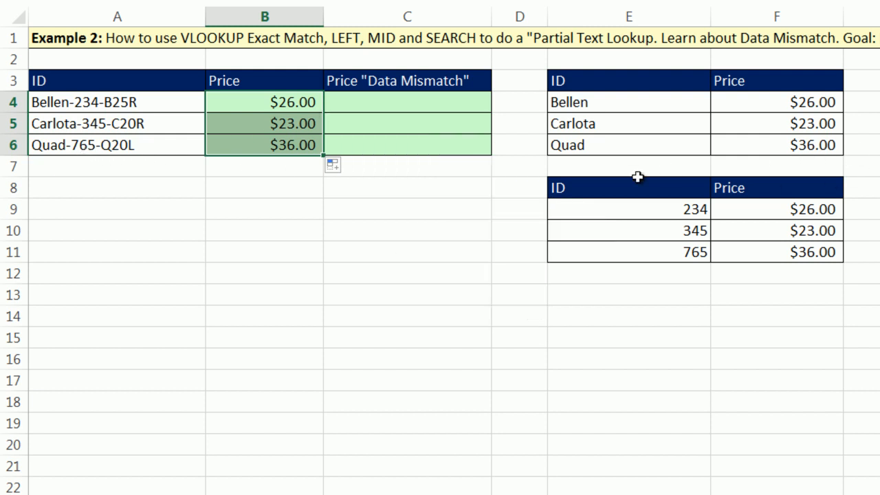
pyautogui.click(309, 145)
pyautogui.press('F2')
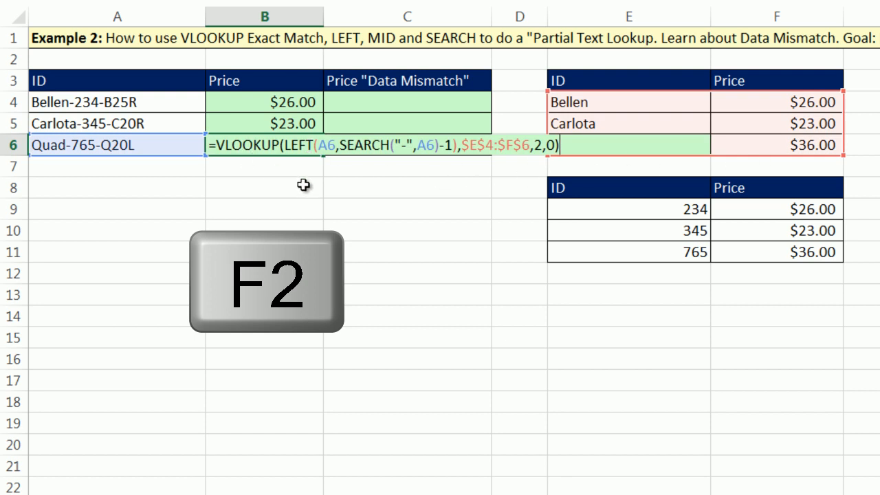
pyautogui.press('Escape')
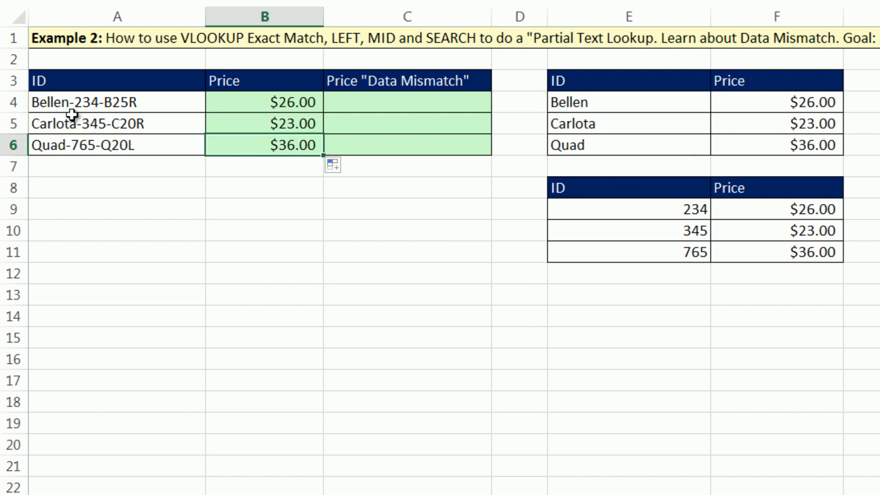
# Start a MID formula in C4 on the ID in A4, with SEARCH("-",A4) as the start position
pyautogui.click(360, 106)
pyautogui.write('=mid')
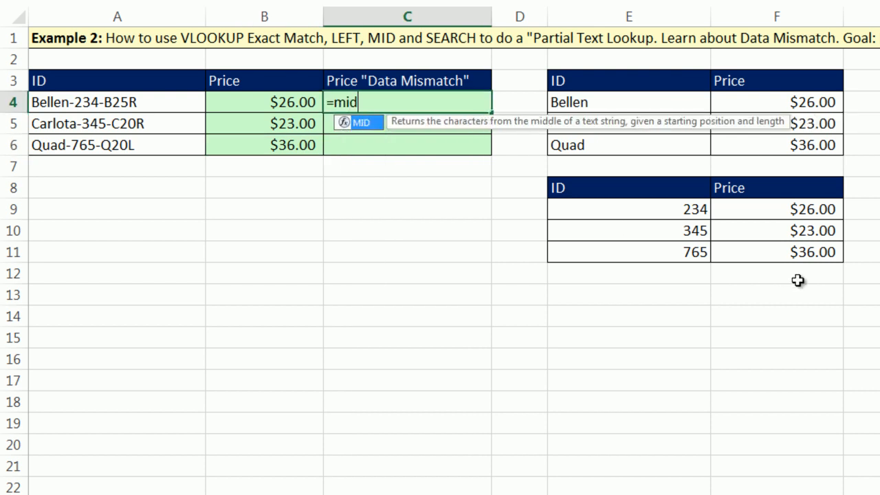
pyautogui.press('Tab')
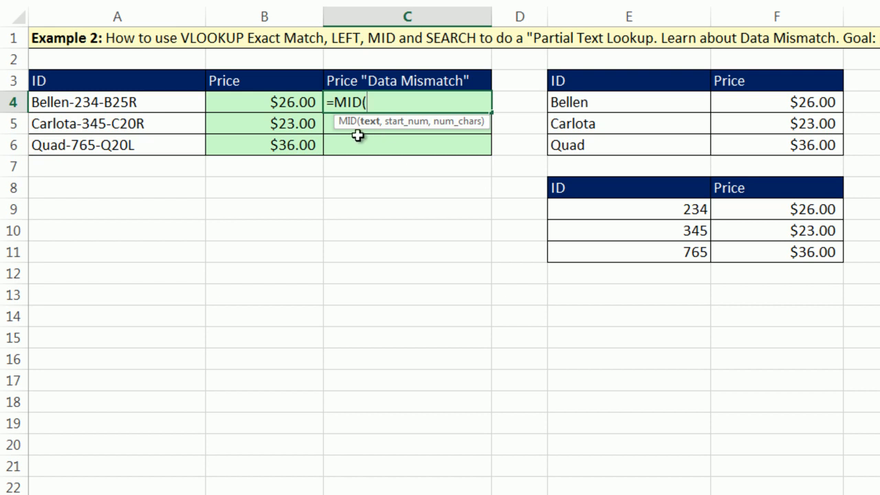
pyautogui.click(163, 106)
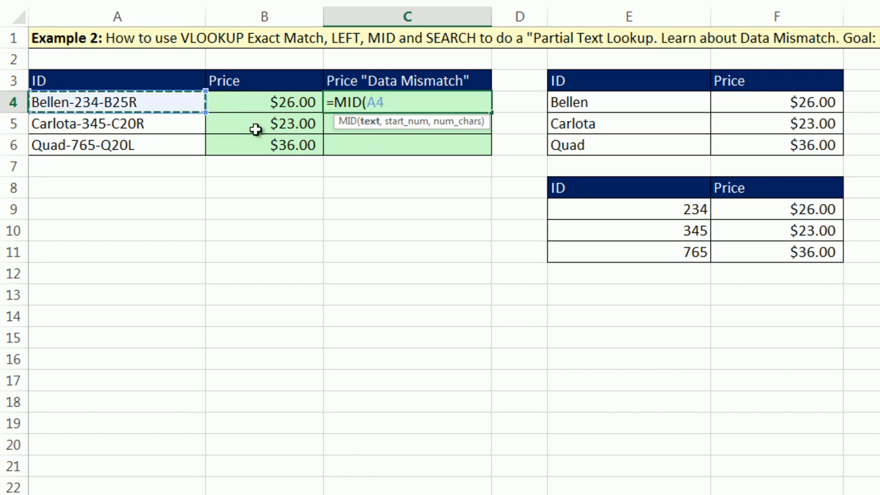
pyautogui.write(',')
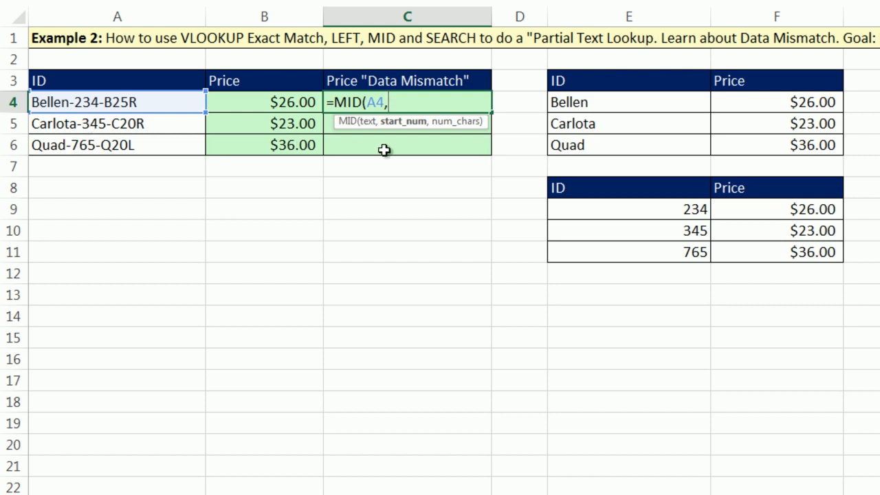
pyautogui.write('s')
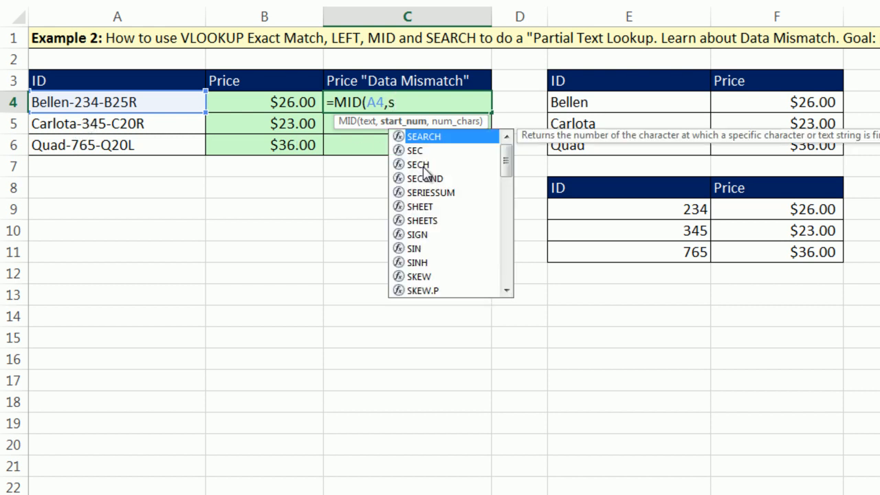
pyautogui.press('Tab')
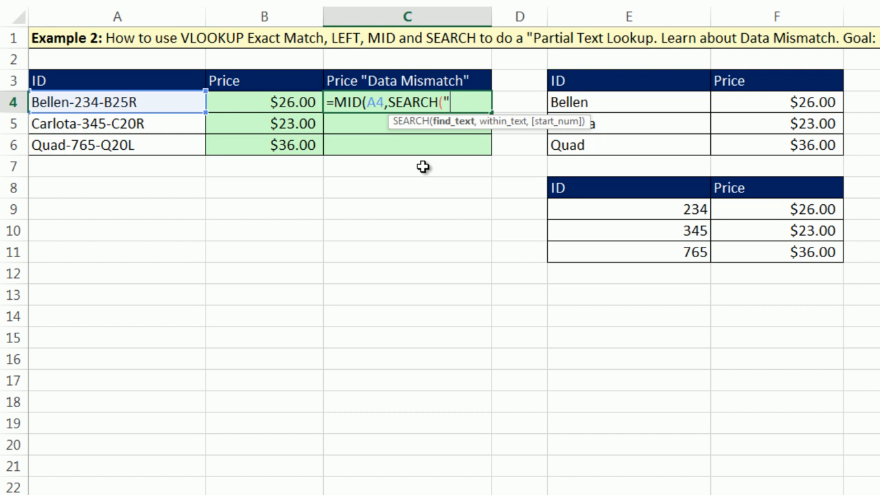
pyautogui.write('"-",')
pyautogui.click(140, 108)
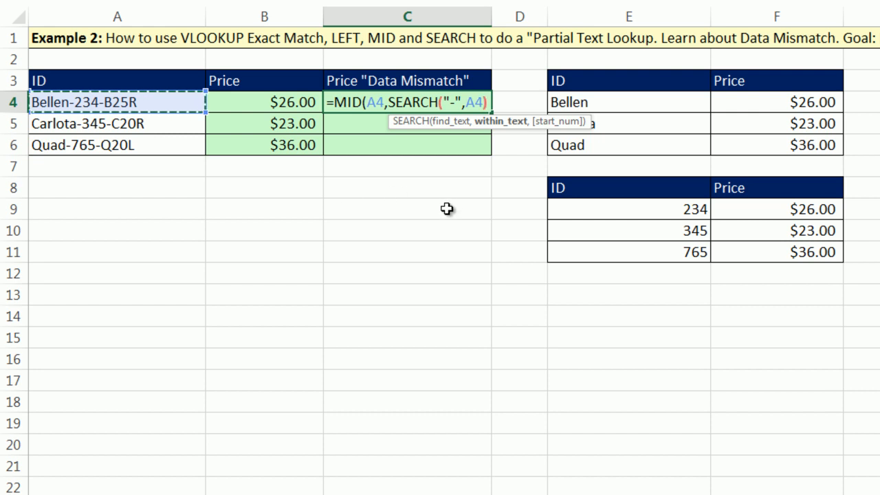
pyautogui.write(')')
pyautogui.click(396, 121)
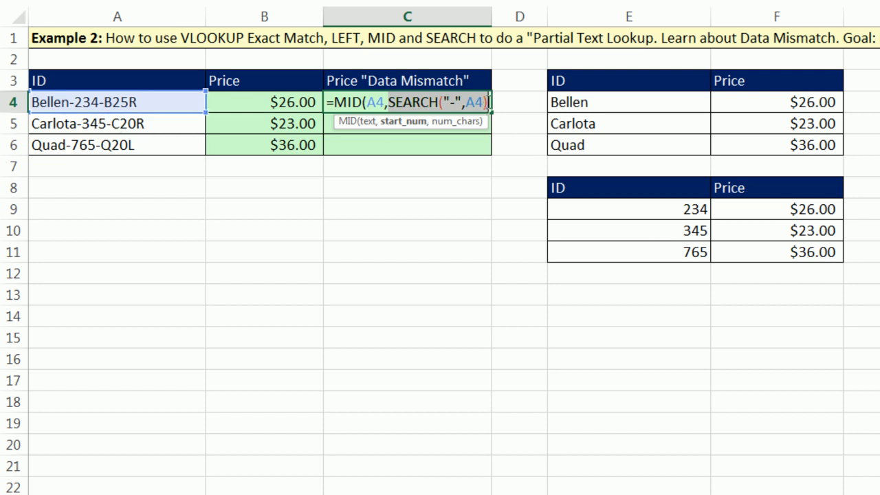
pyautogui.click(487, 102)
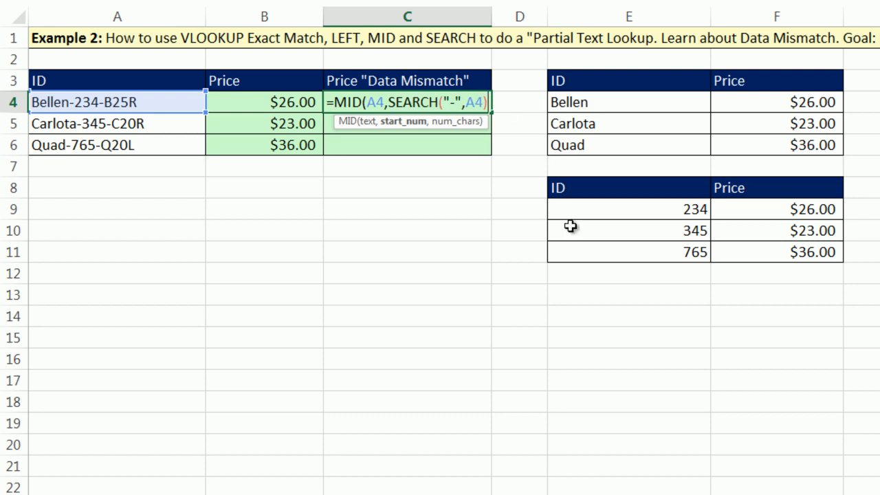
# Finish C4's MID formula with 3 as the number of characters and fill it down to C6
pyautogui.write(',3')
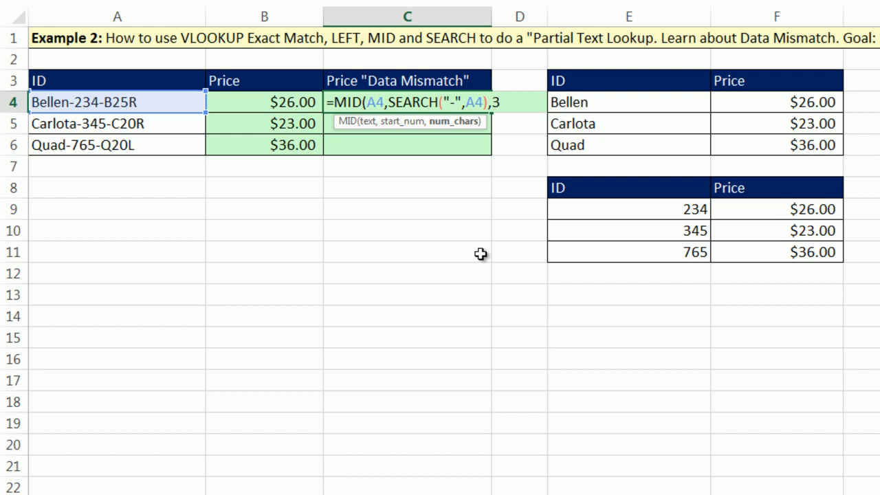
pyautogui.write(')')
pyautogui.hotkey('ctrl', 'Return')
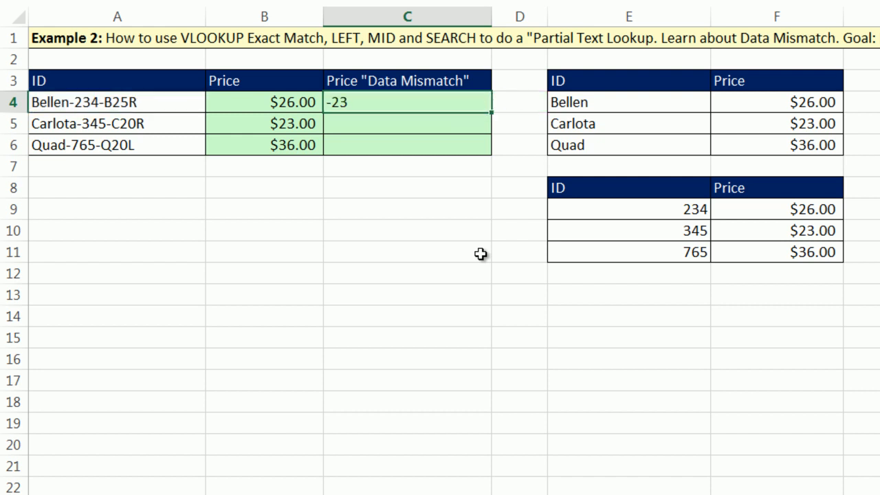
pyautogui.doubleClick(492, 112)
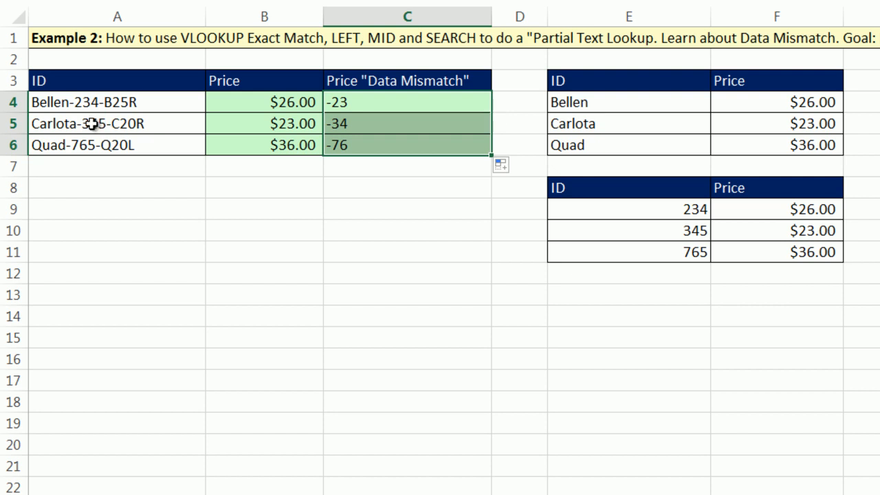
# Add 1 to the SEARCH result in C4's MID formula to start after the hyphen, fill it down to C6, and review C4
pyautogui.click(378, 108)
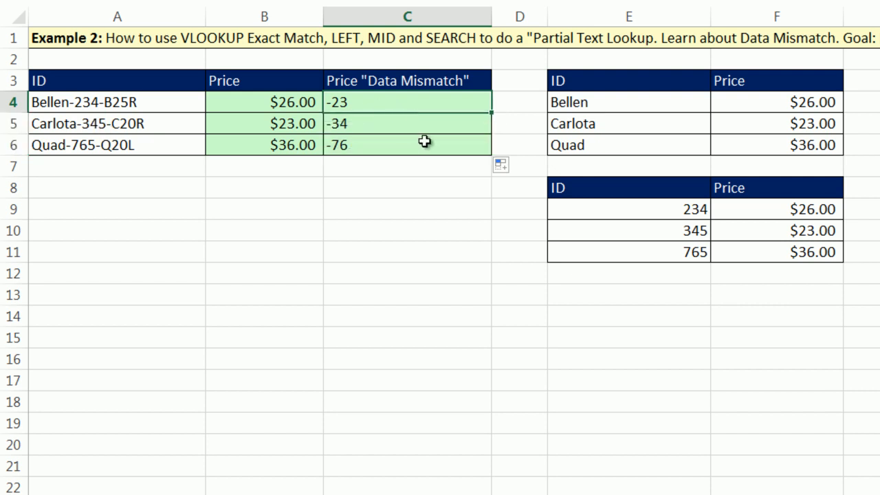
pyautogui.press('F2')
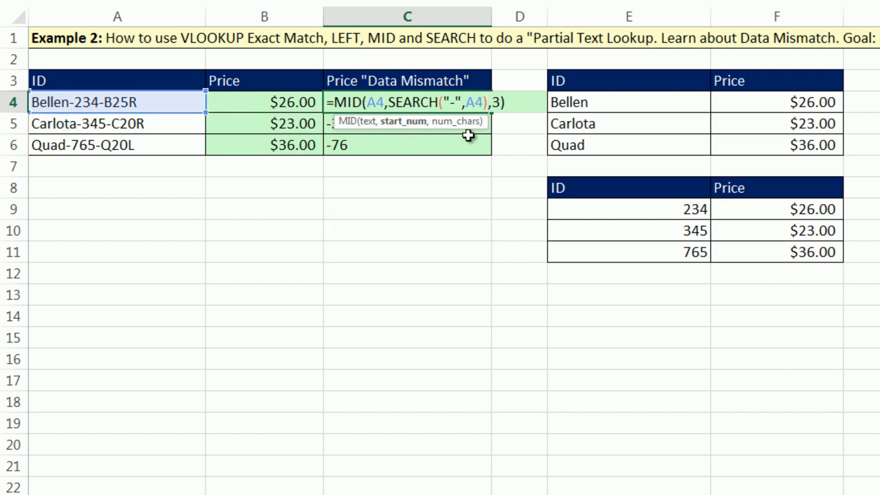
pyautogui.write('+1')
pyautogui.hotkey('ctrl', 'Return')
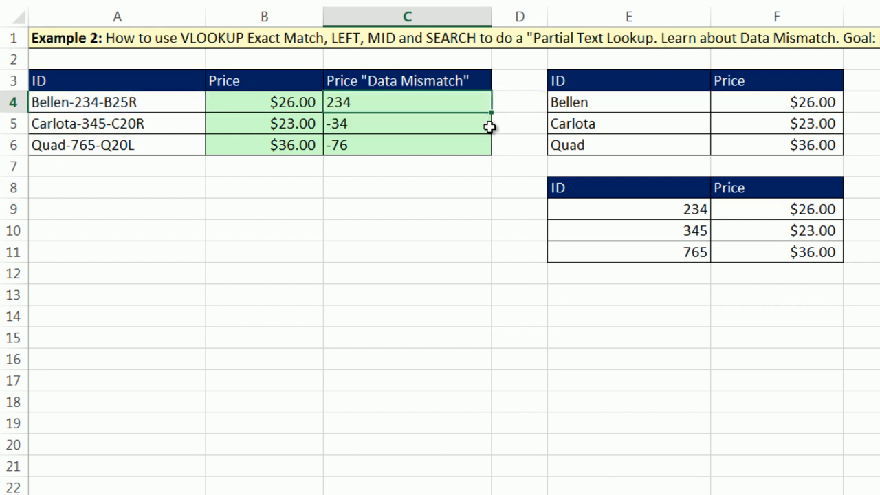
pyautogui.doubleClick(492, 111)
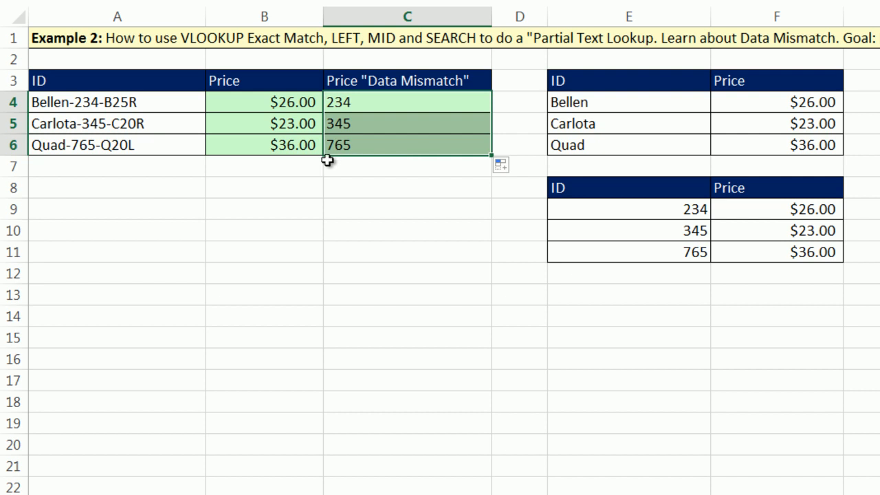
pyautogui.doubleClick(346, 104)
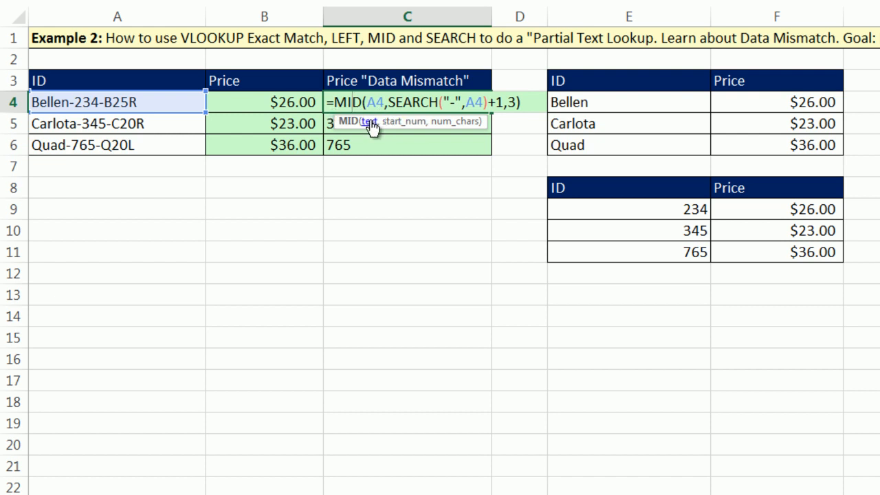
pyautogui.press('Escape')
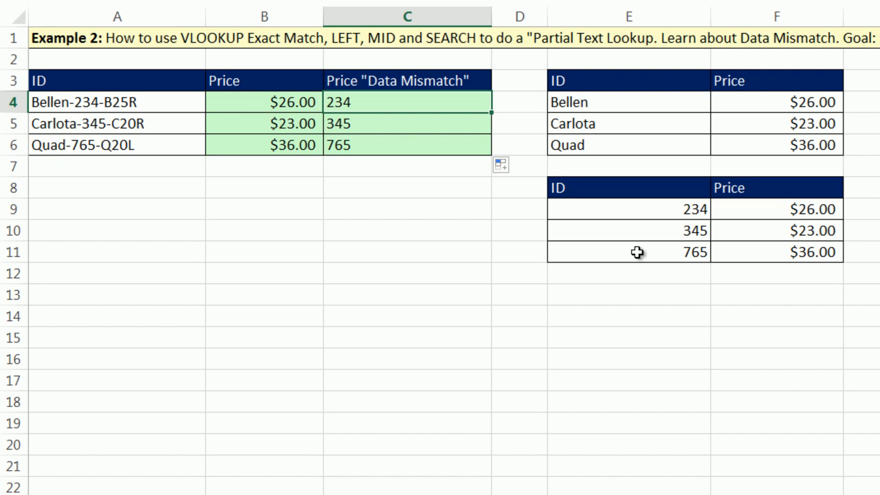
# Enter the comparison formula =C4=E9 in C9 to test whether the extracted ID equals the lookup table's first ID
pyautogui.click(468, 210)
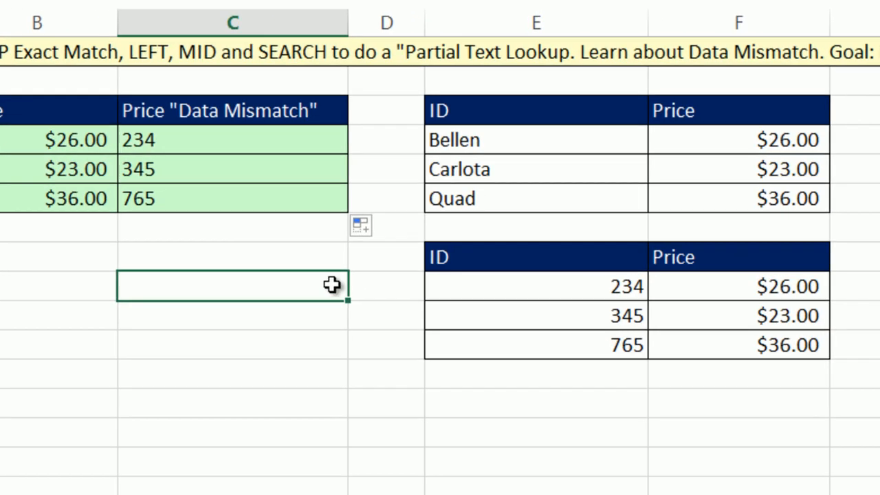
pyautogui.write('=')
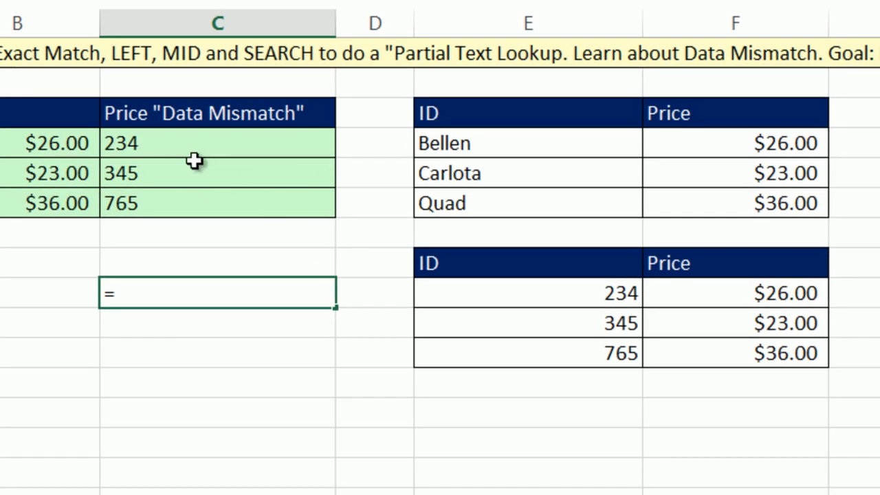
pyautogui.click(197, 144)
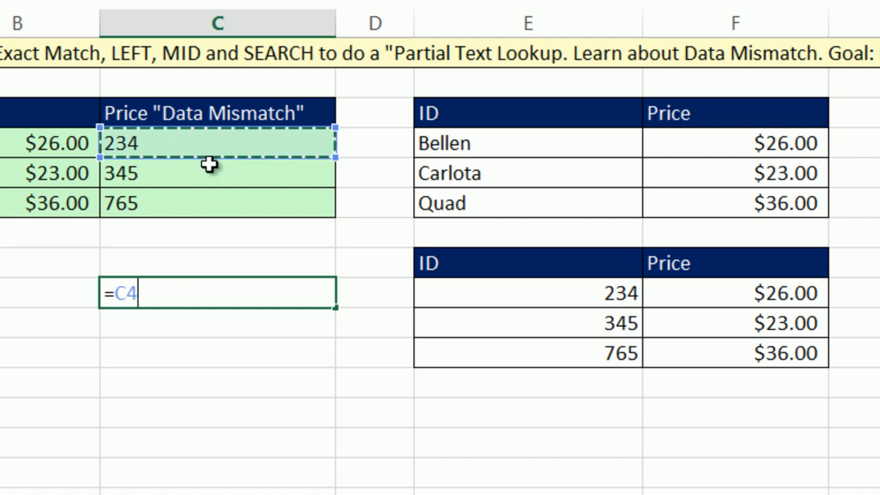
pyautogui.write('=')
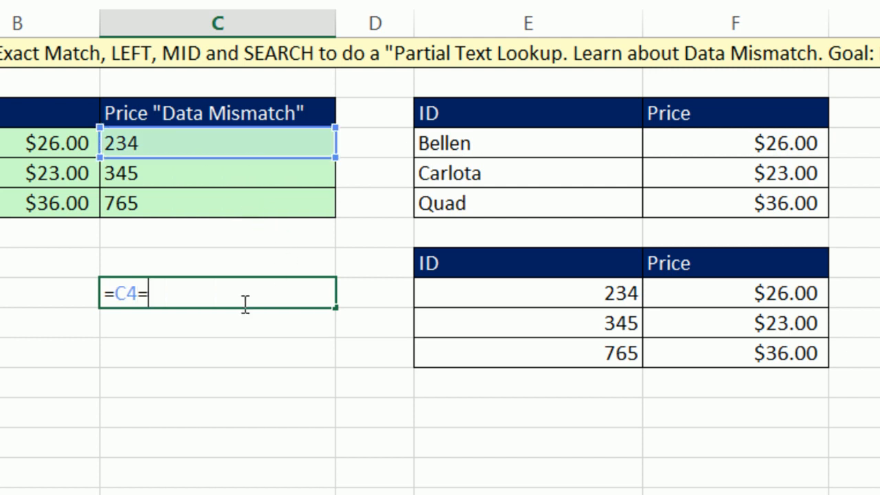
pyautogui.click(546, 292)
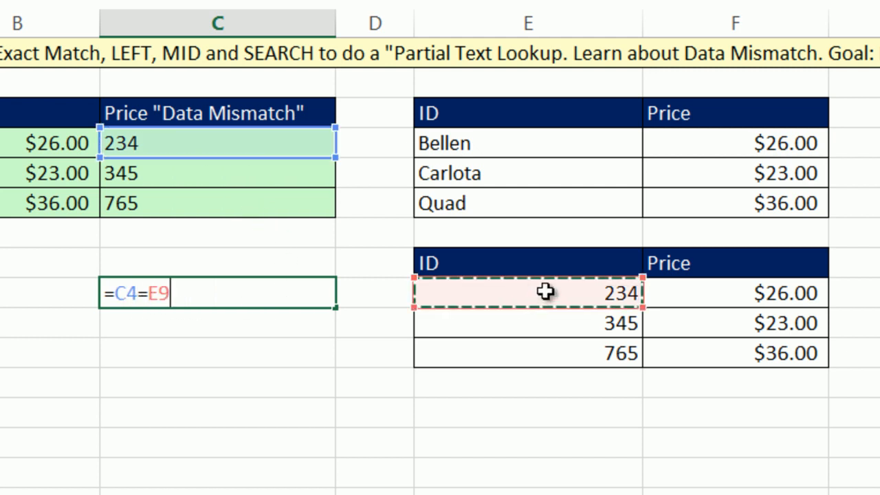
pyautogui.hotkey('ctrl', 'Return')
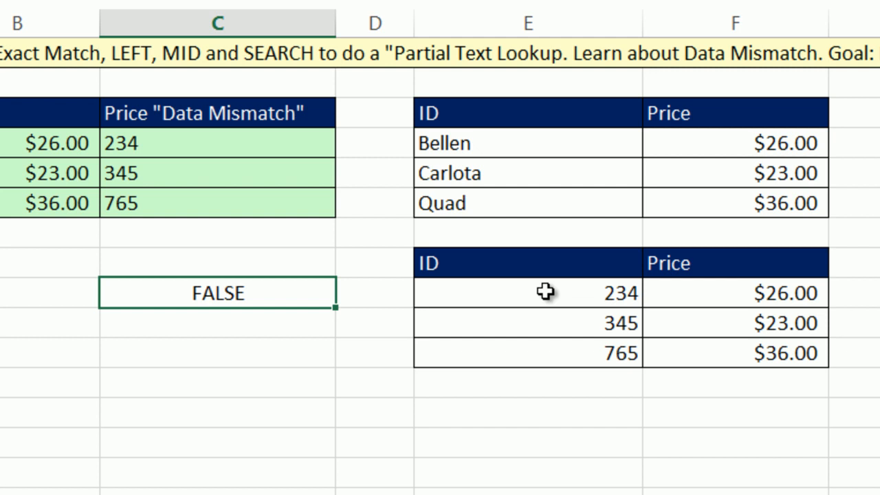
# Evaluate the C4 and E9 references inside C9's formula to compare their data types, leaving the formula as it was
pyautogui.press('F2')
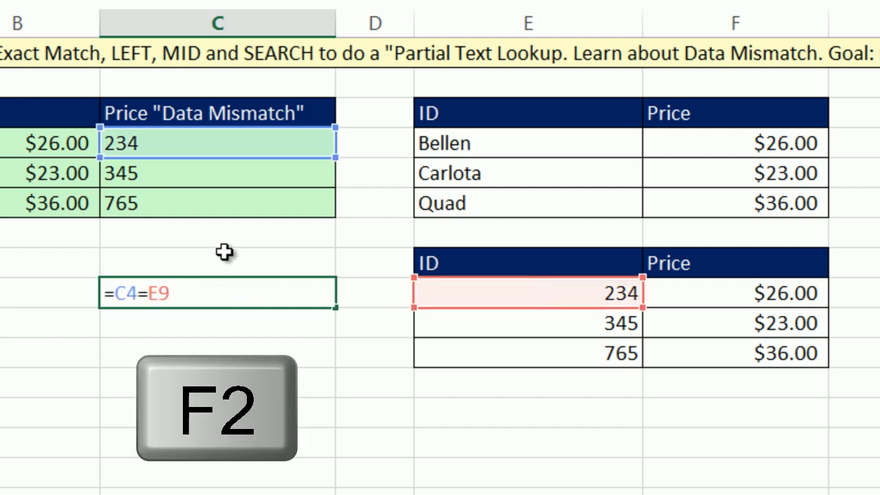
pyautogui.doubleClick(122, 293)
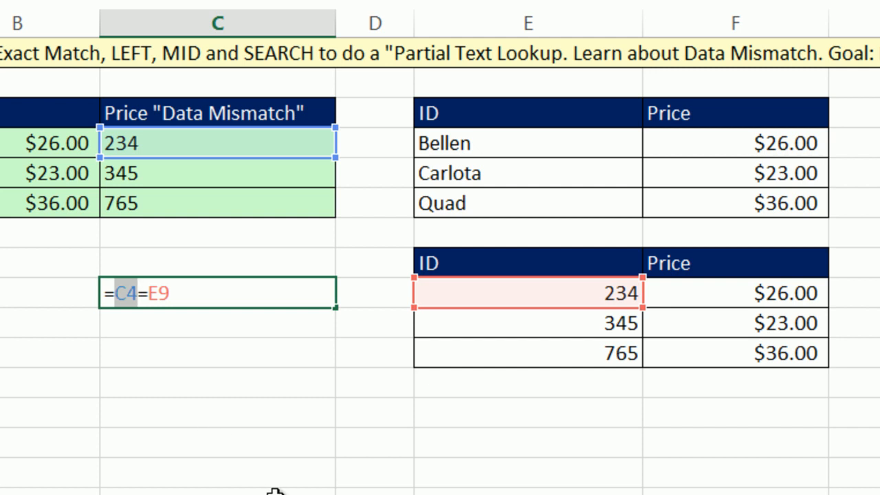
pyautogui.press('F9')
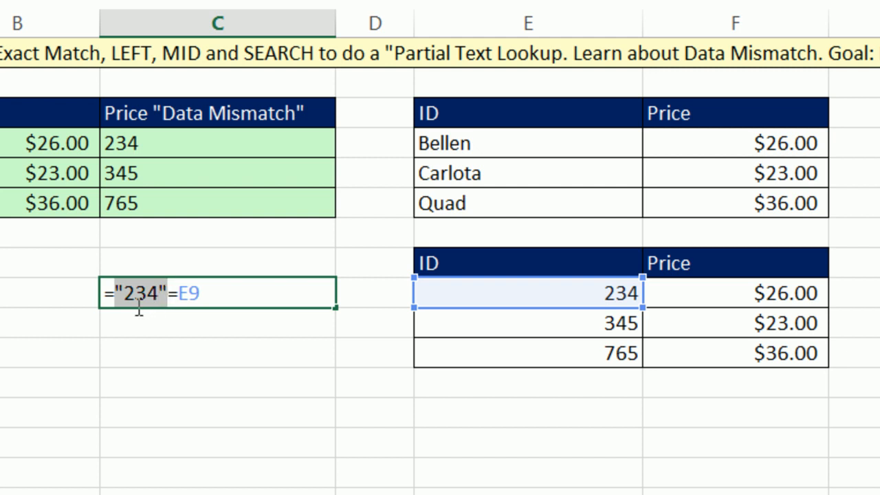
pyautogui.doubleClick(192, 293)
pyautogui.press('F9')
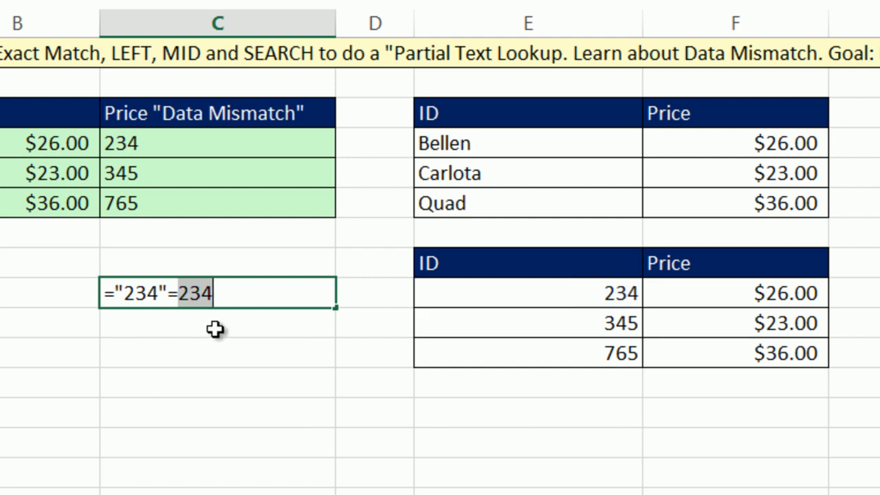
pyautogui.press('Escape')
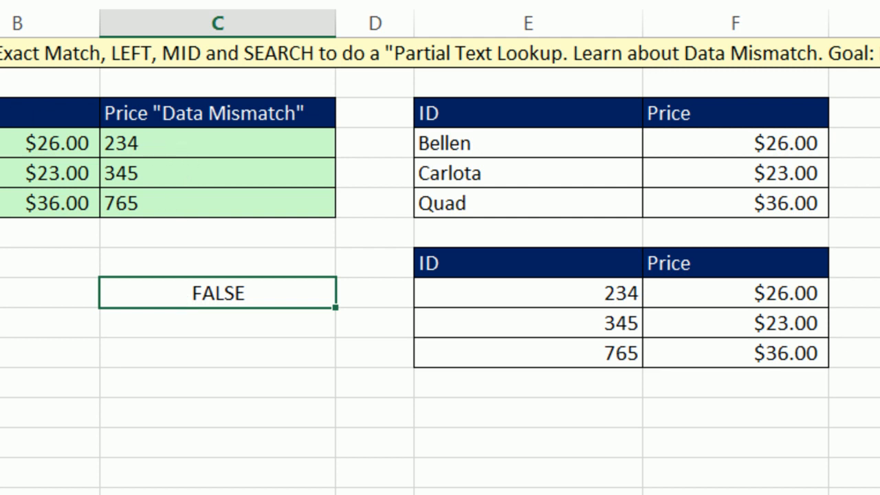
# Add +0 to the end of C4's MID formula to convert its text to a number, and fill it down to C6
pyautogui.doubleClick(142, 143)
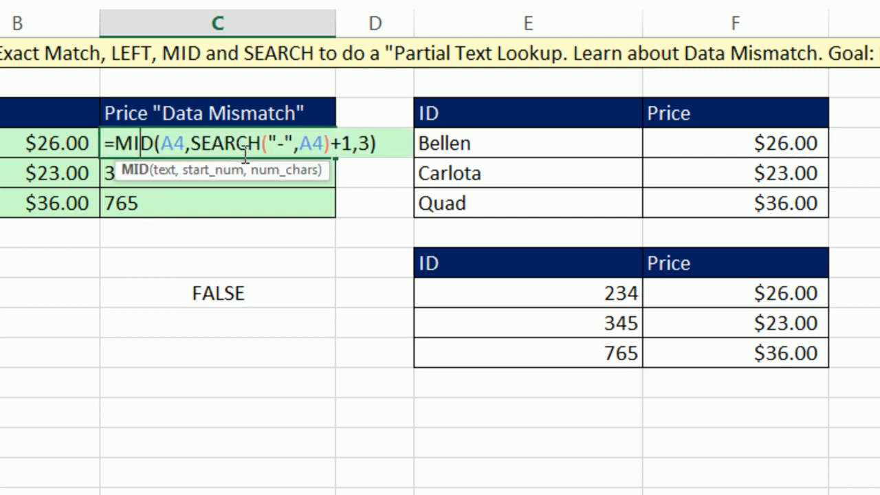
pyautogui.click(380, 143)
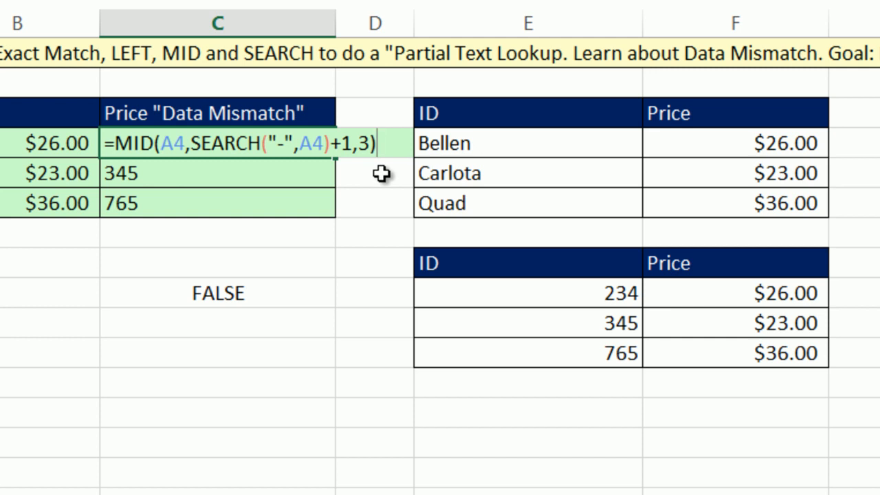
pyautogui.write('+0')
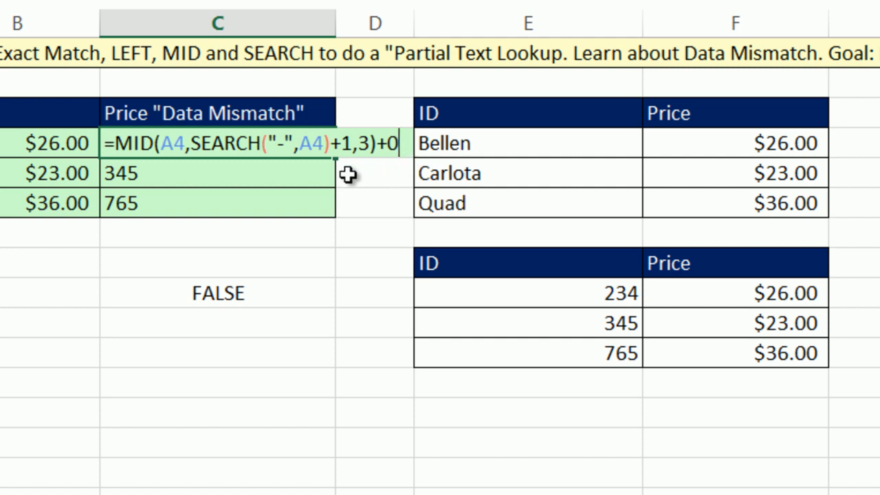
pyautogui.hotkey('ctrl', 'Return')
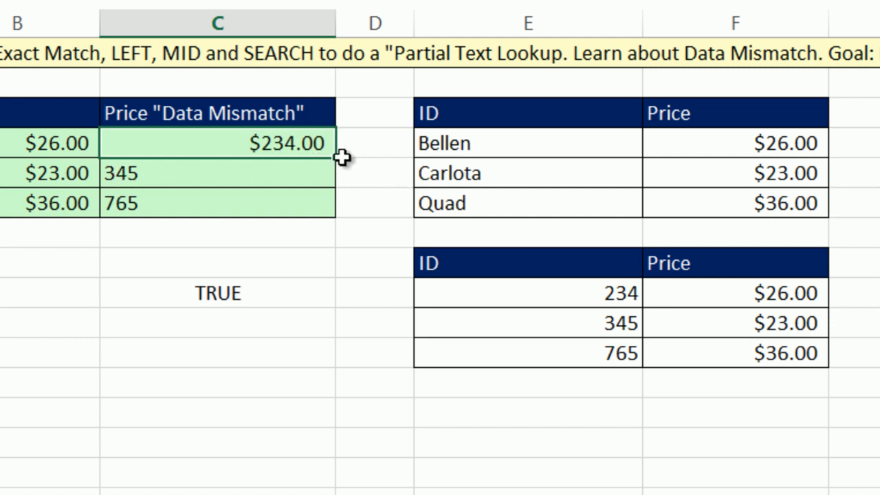
pyautogui.doubleClick(336, 157)
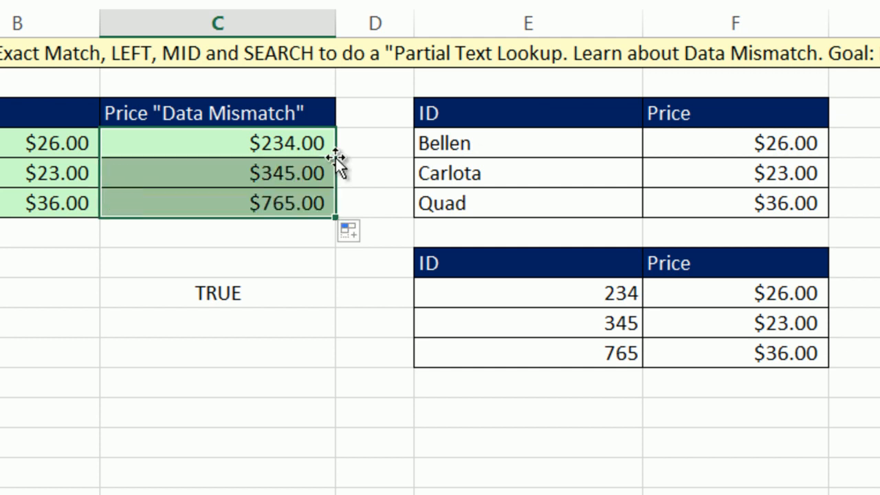
# Wrap C4's MID formula in VLOOKUP, with MID(A4,SEARCH("-",A4)+1,3)+0 as the lookup value
pyautogui.click(244, 148)
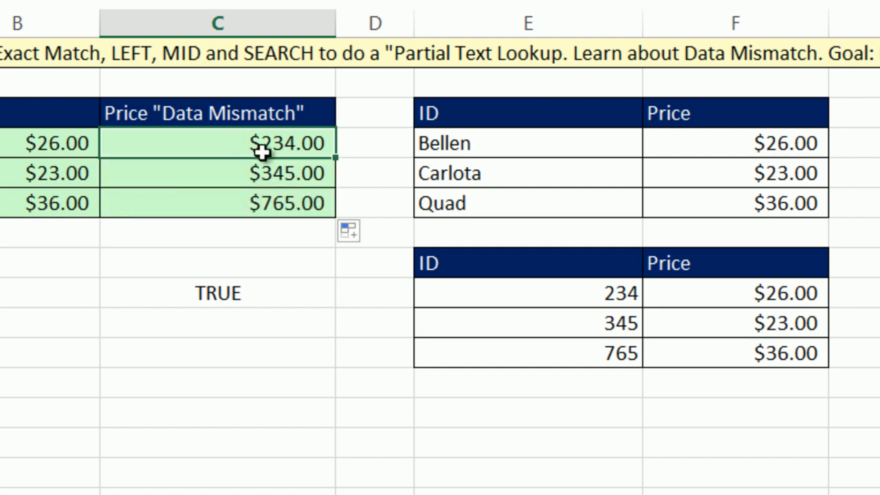
pyautogui.press('F2')
pyautogui.click(117, 143)
pyautogui.write('vlMID(A4,SEARCH("-",A4)+1,3)+0')
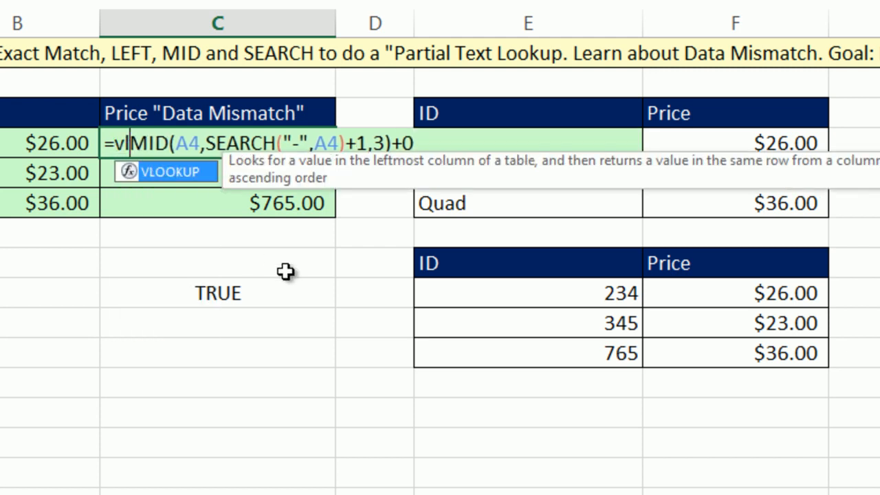
pyautogui.press('Tab')
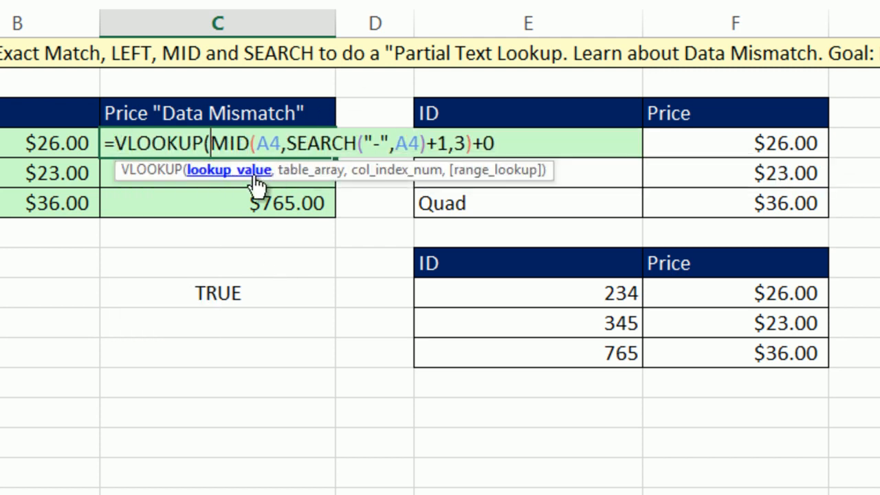
pyautogui.click(229, 170)
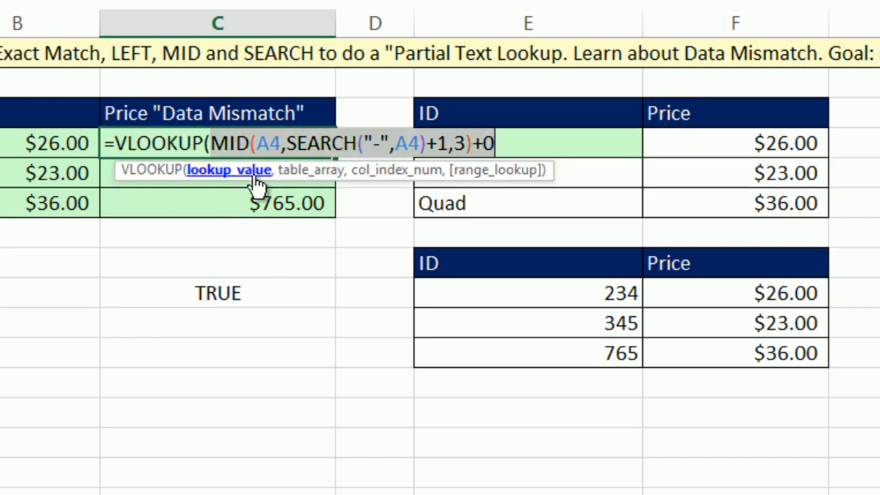
pyautogui.click(504, 144)
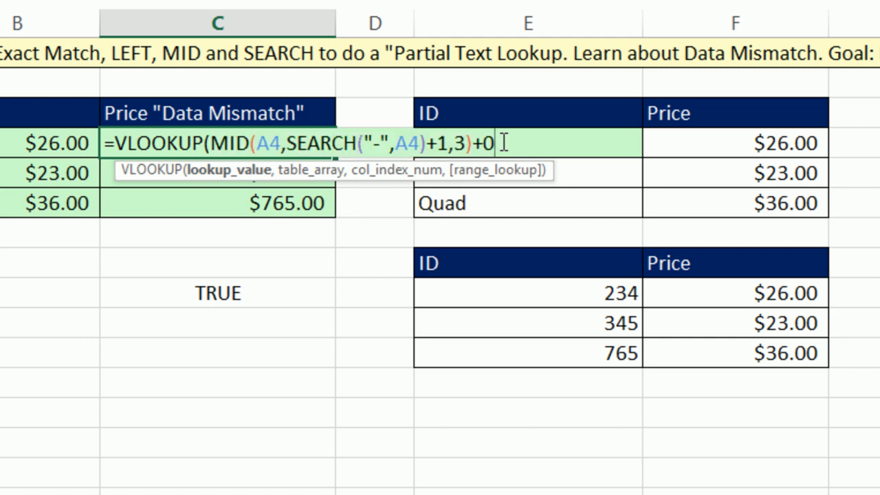
# Complete C4's VLOOKUP with table $E$9:$F$11, column index 2 and exact match 0, and fill it down to C6
pyautogui.write(',')
pyautogui.moveTo(605, 294); pyautogui.dragTo(713, 355)
pyautogui.press('F4')
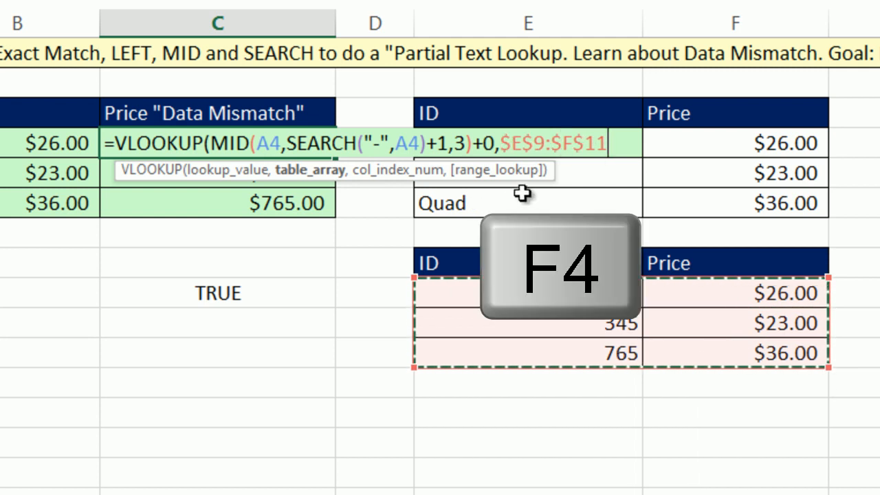
pyautogui.write(',')
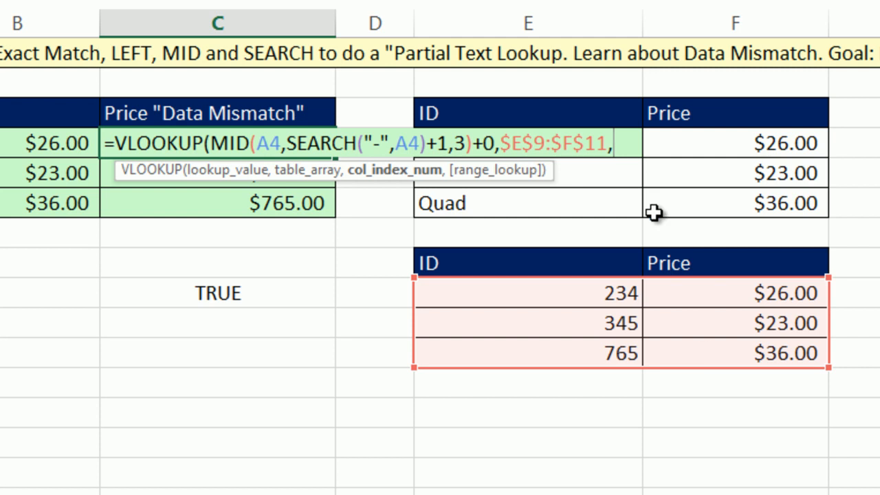
pyautogui.write('2,')
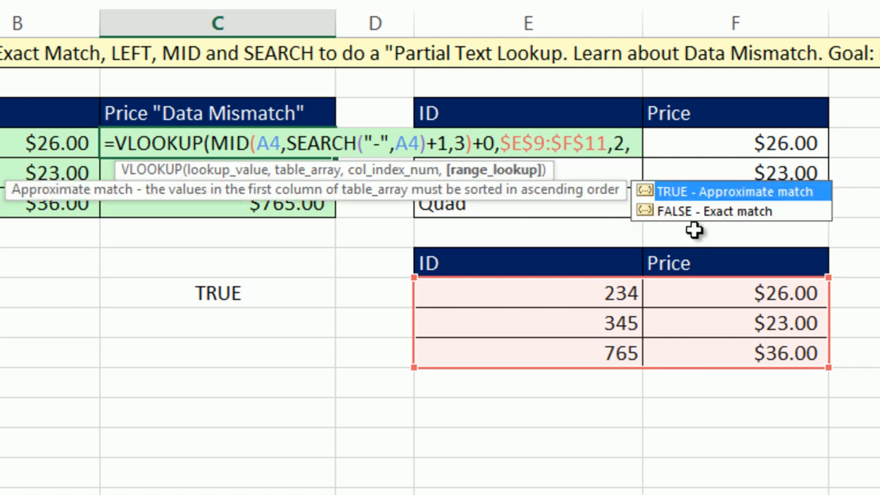
pyautogui.write('0)')
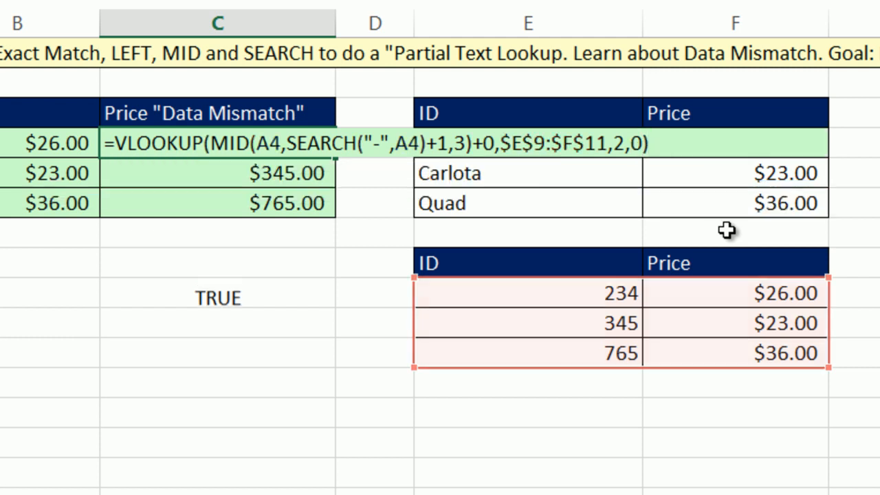
pyautogui.hotkey('ctrl', 'Return')
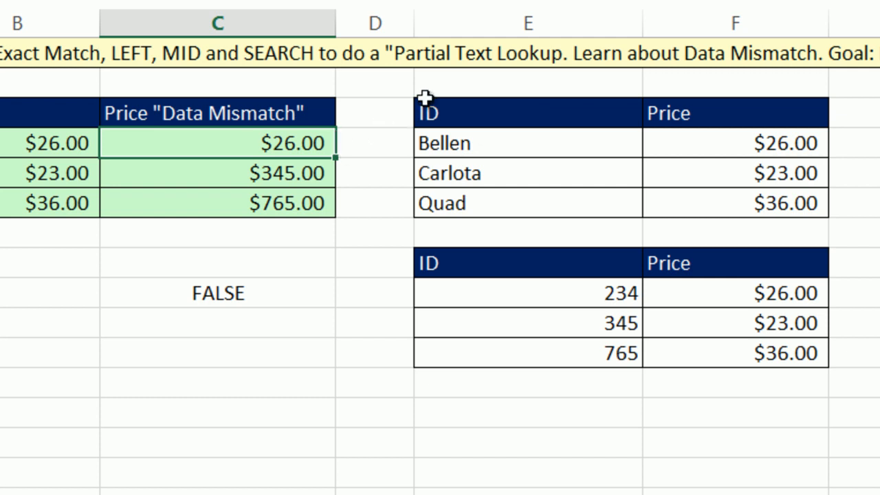
pyautogui.doubleClick(338, 161)
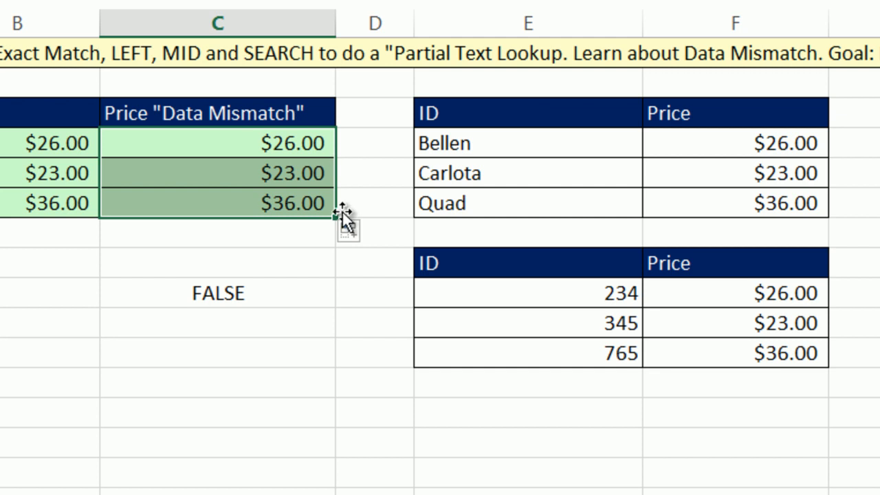
# Review the finished VLOOKUP formulas in C6, B4 and C4, checking their cell references and table ranges
pyautogui.click(314, 204)
pyautogui.press('F2')
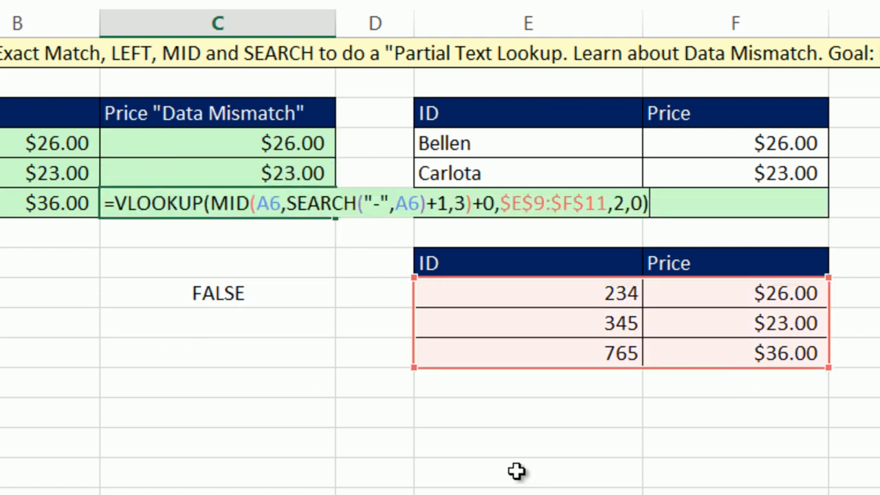
pyautogui.press('Escape')
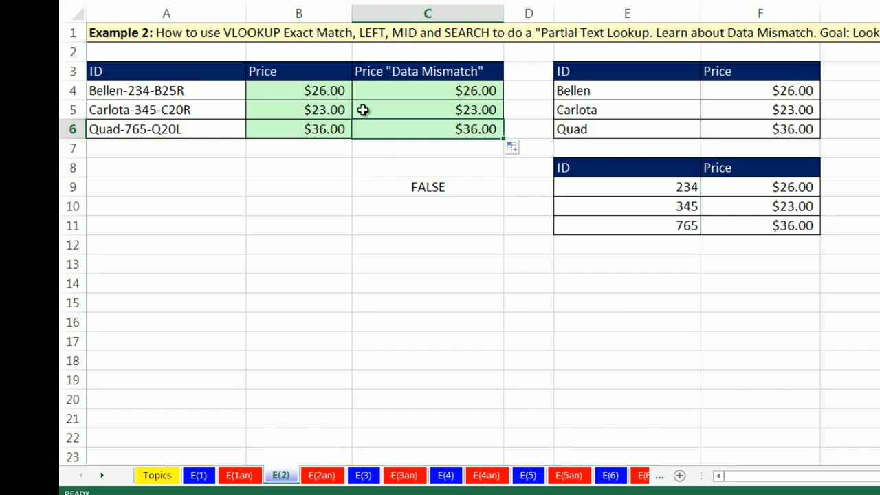
pyautogui.doubleClick(341, 92)
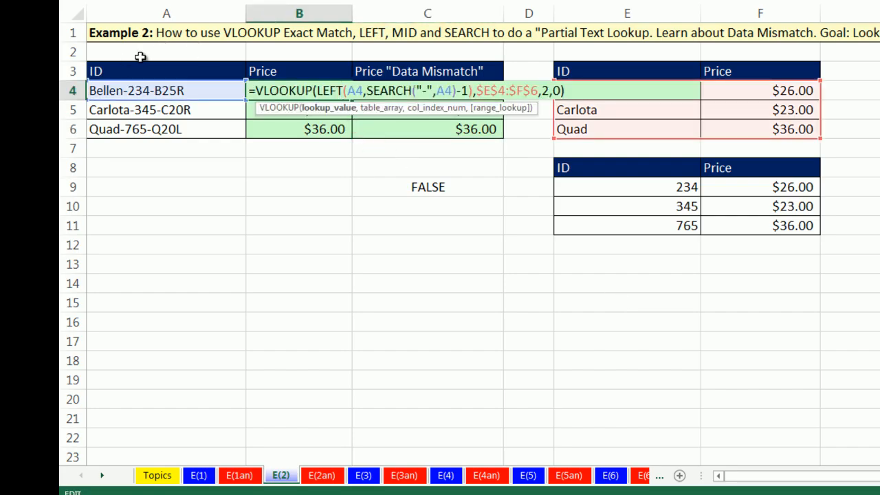
pyautogui.hotkey('ctrl', 'Return')
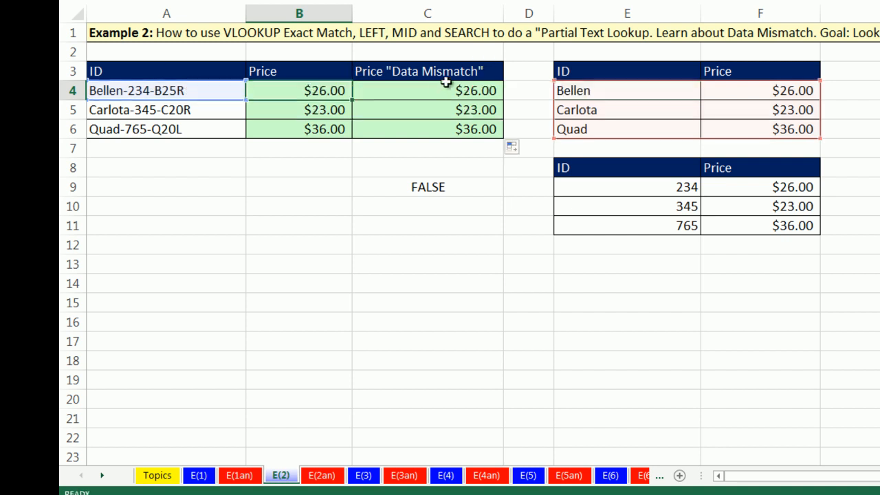
pyautogui.doubleClick(439, 87)
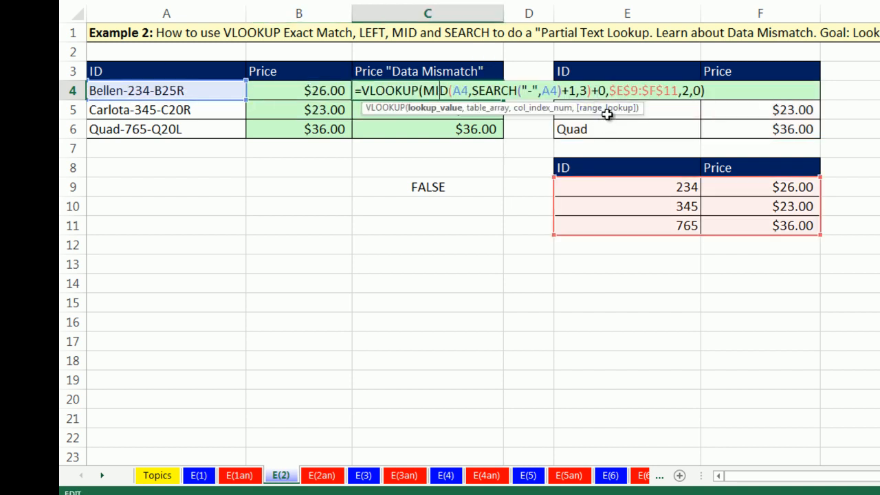
pyautogui.hotkey('ctrl', 'Return')
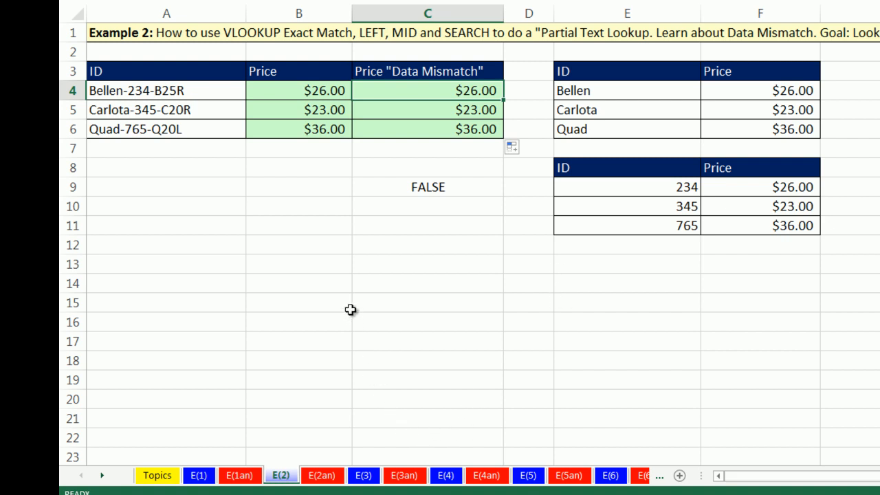
# Open sheet E(3) and examine how employee sales relate to the rating and commission table and the column numbers in row 10
pyautogui.click(364, 475)
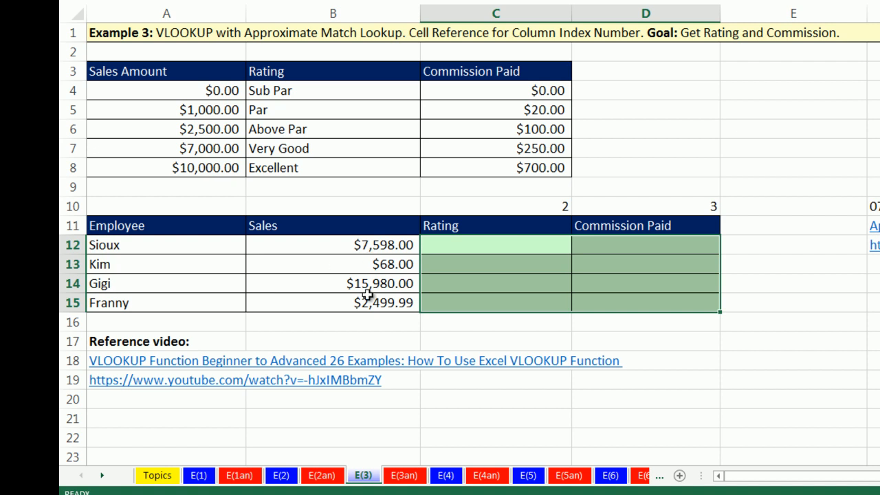
pyautogui.click(467, 246)
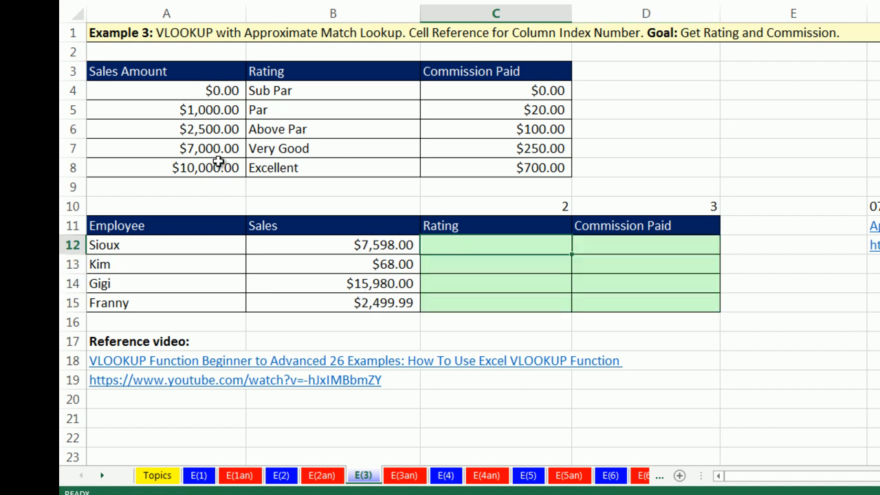
pyautogui.click(306, 92)
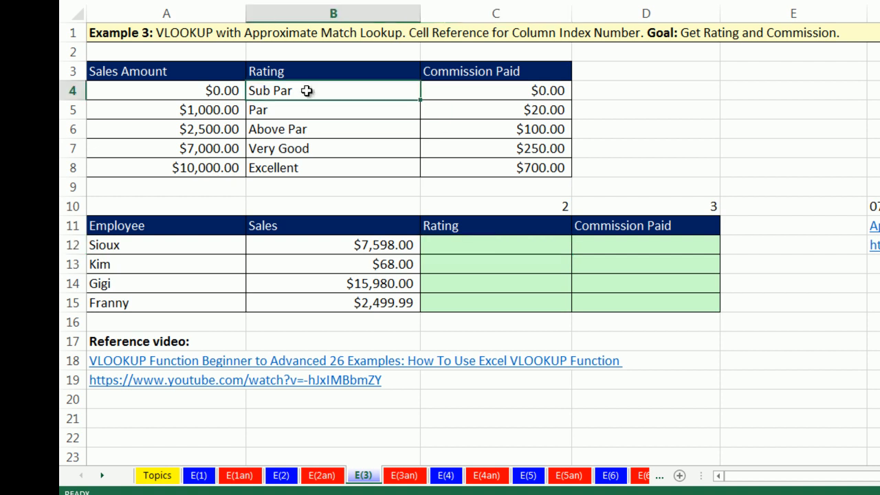
pyautogui.click(482, 246)
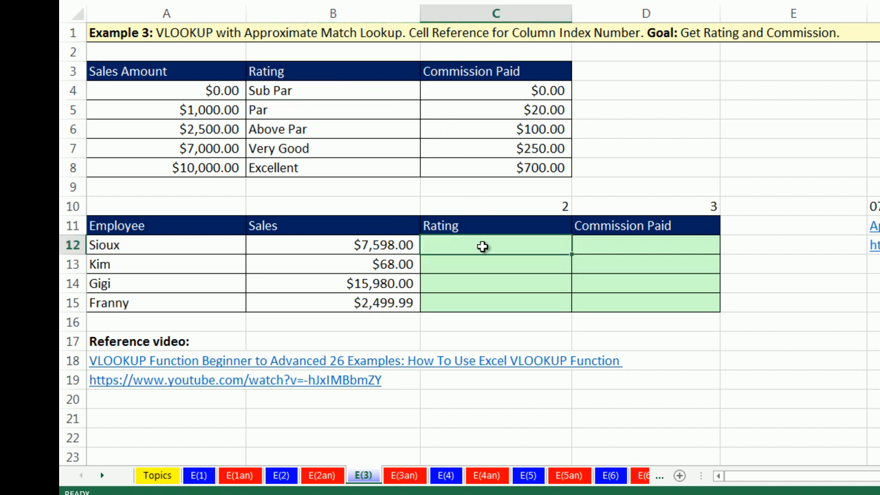
pyautogui.click(499, 92)
pyautogui.click(623, 250)
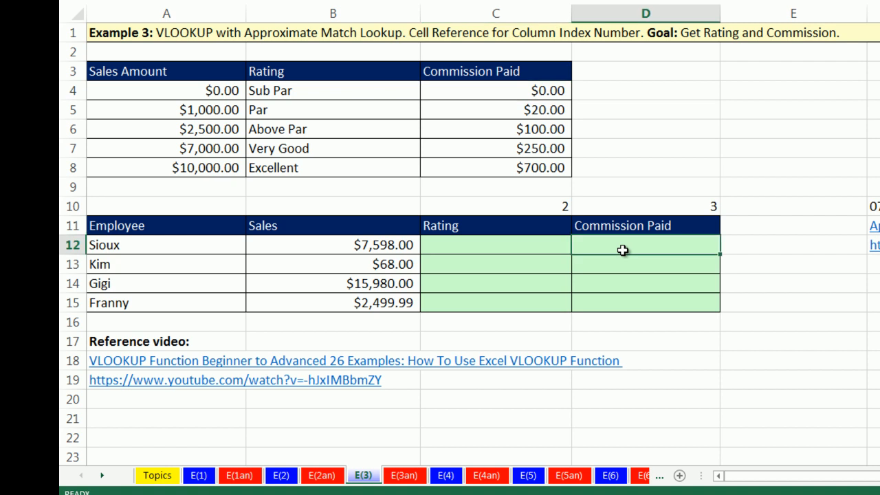
pyautogui.click(512, 204)
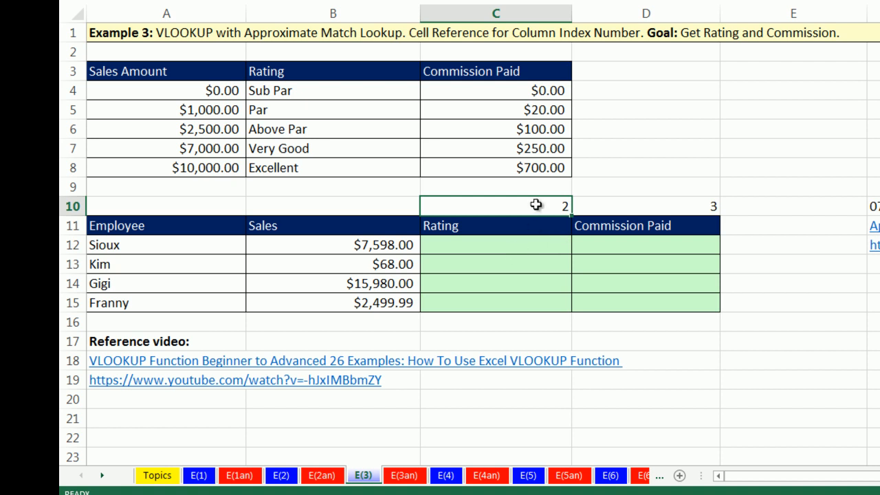
pyautogui.click(495, 249)
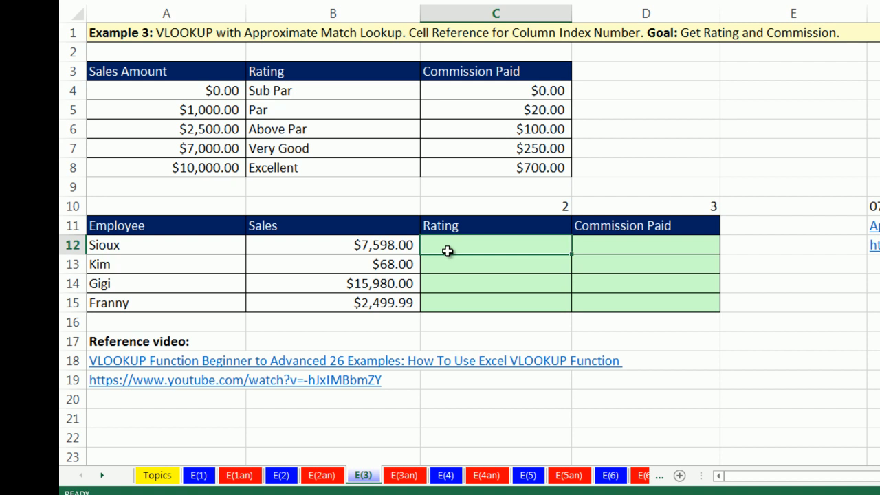
pyautogui.click(401, 245)
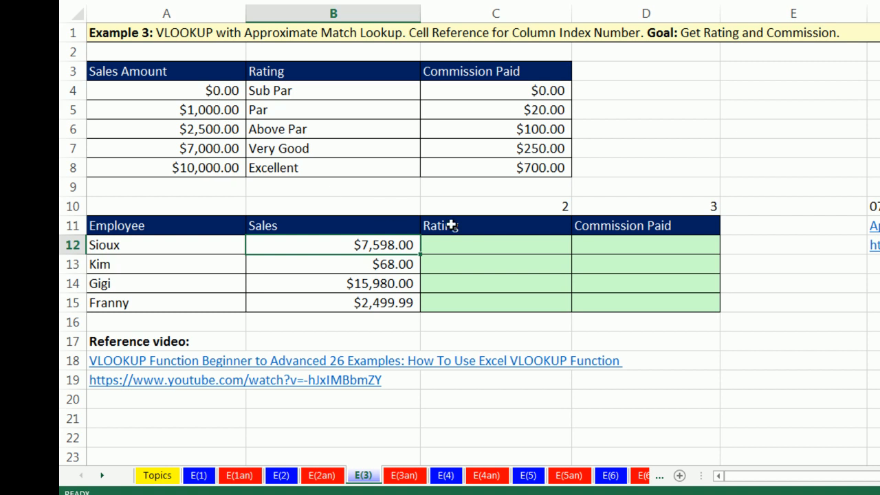
pyautogui.click(467, 245)
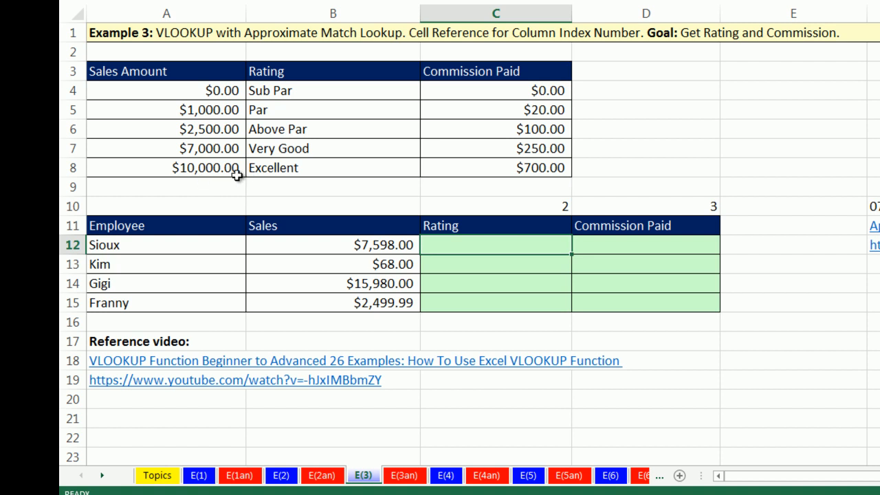
pyautogui.click(198, 148)
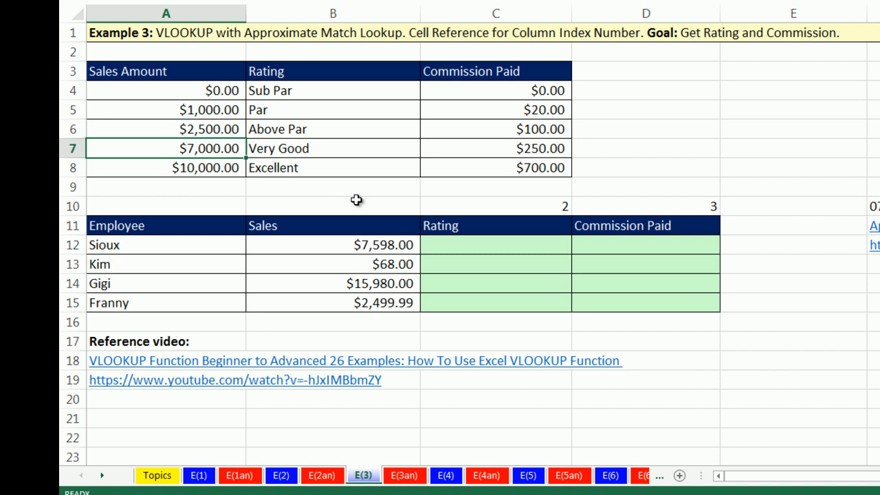
pyautogui.click(449, 264)
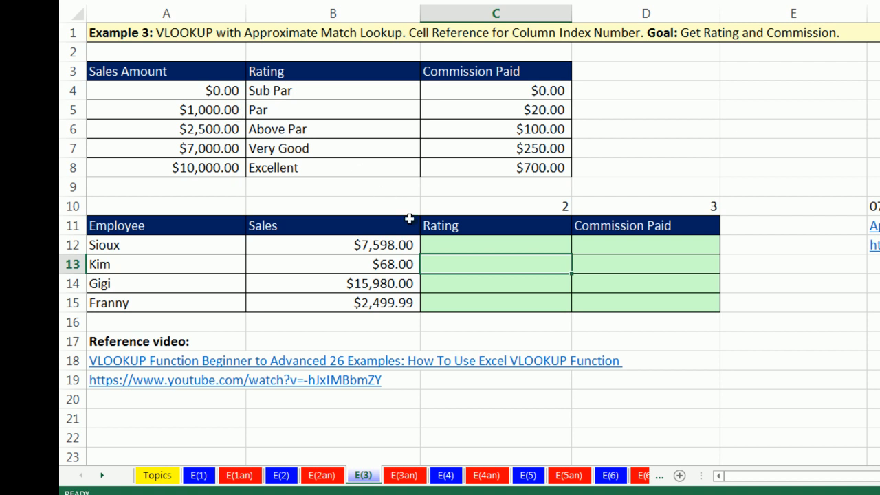
# Start a VLOOKUP in C12 with the column-locked sales reference $B12 as the lookup value
pyautogui.click(438, 248)
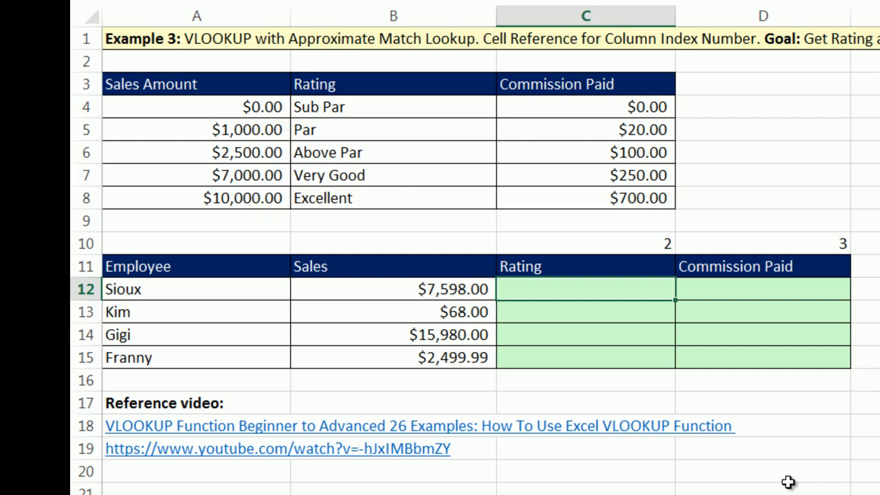
pyautogui.write('=vl')
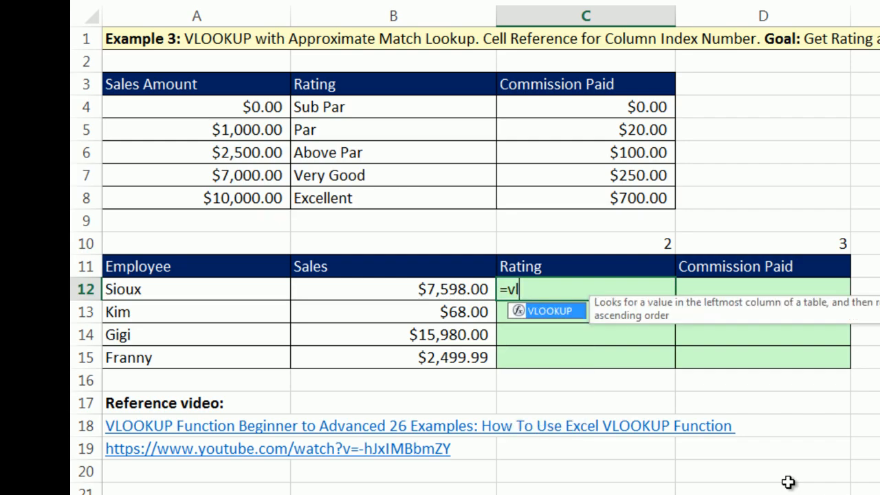
pyautogui.press('Tab')
pyautogui.click(445, 284)
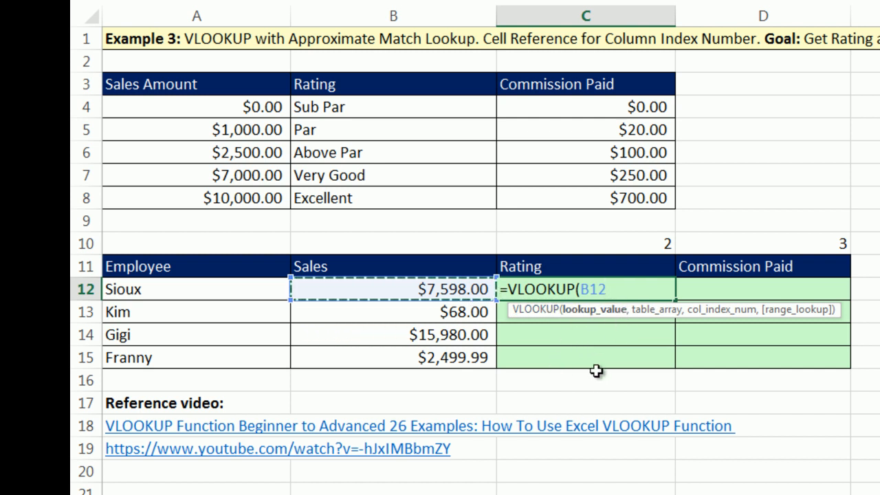
pyautogui.press('F4')
pyautogui.press('F4')
pyautogui.press('F4')
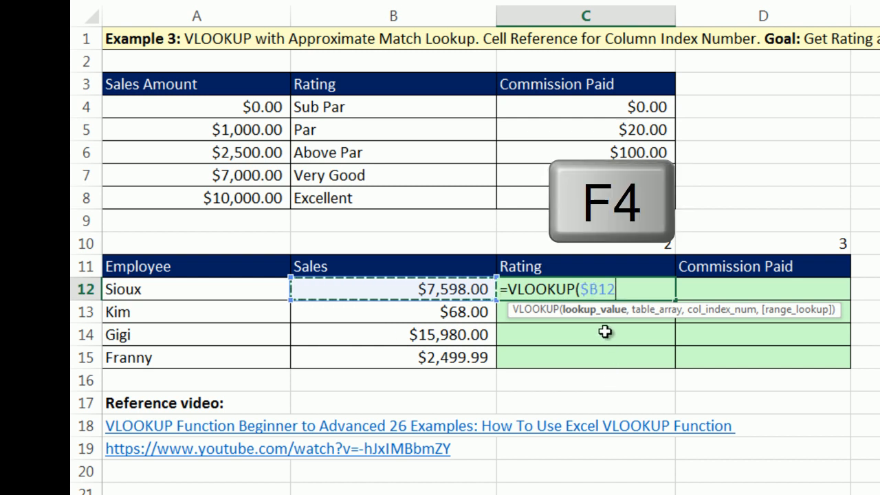
pyautogui.press('F4')
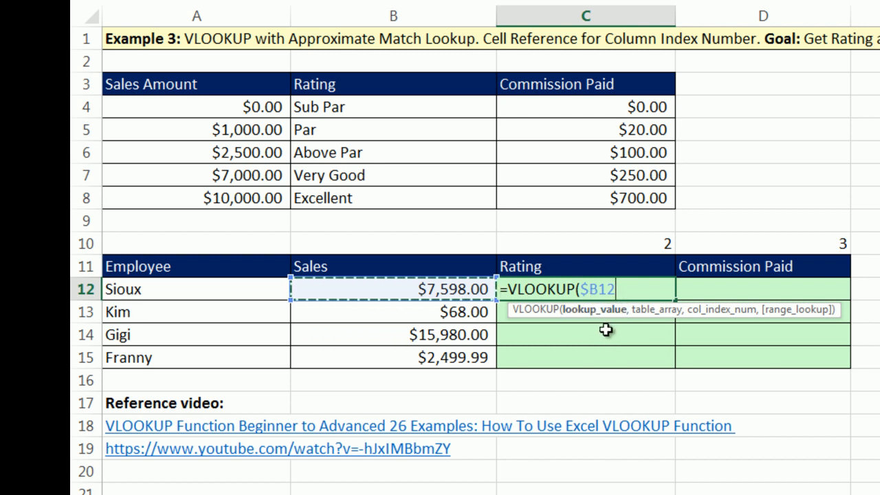
pyautogui.write(',')
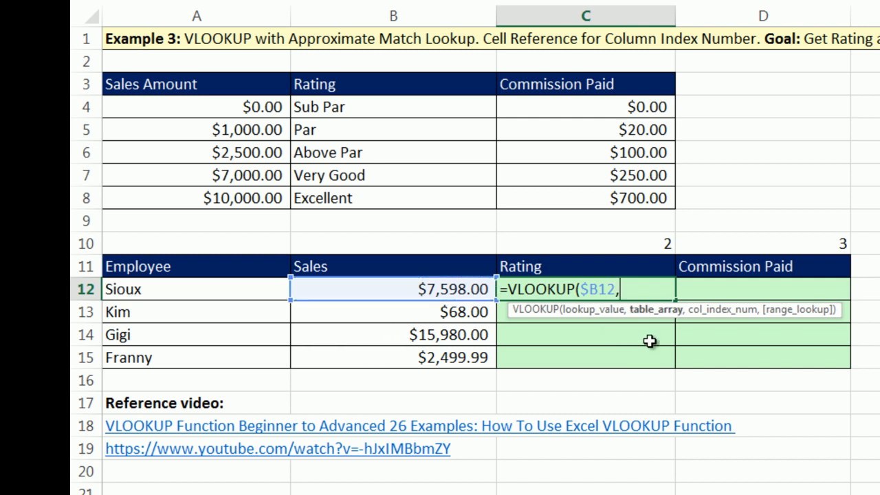
# Add the locked table range $A$4:$C$8 and the row-locked column index reference C$10 to C12's VLOOKUP
pyautogui.moveTo(180, 108); pyautogui.dragTo(572, 195)
pyautogui.press('F4')
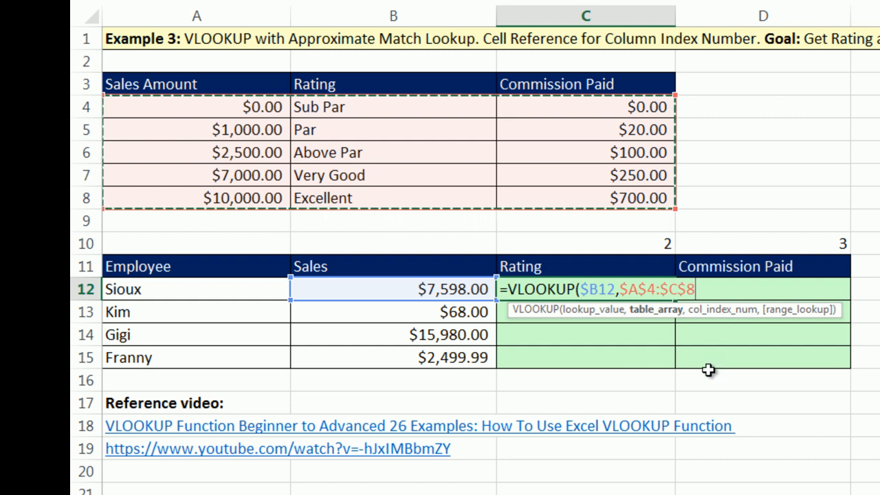
pyautogui.write(',')
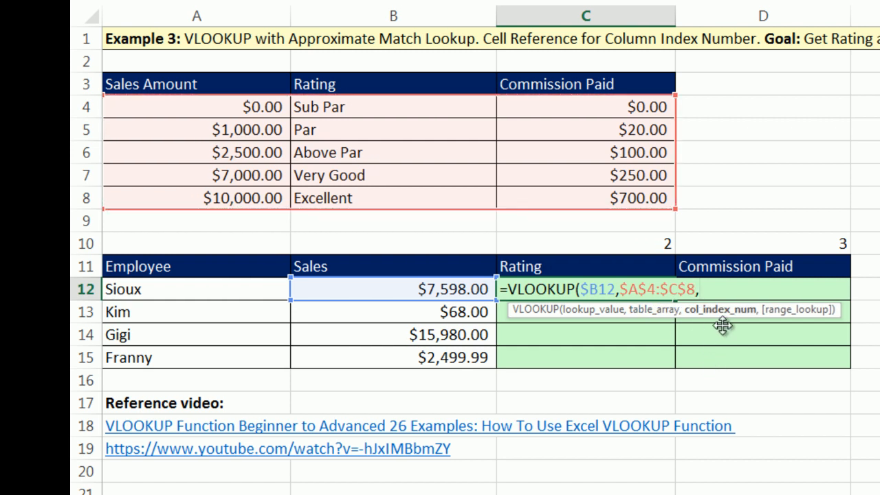
pyautogui.click(632, 244)
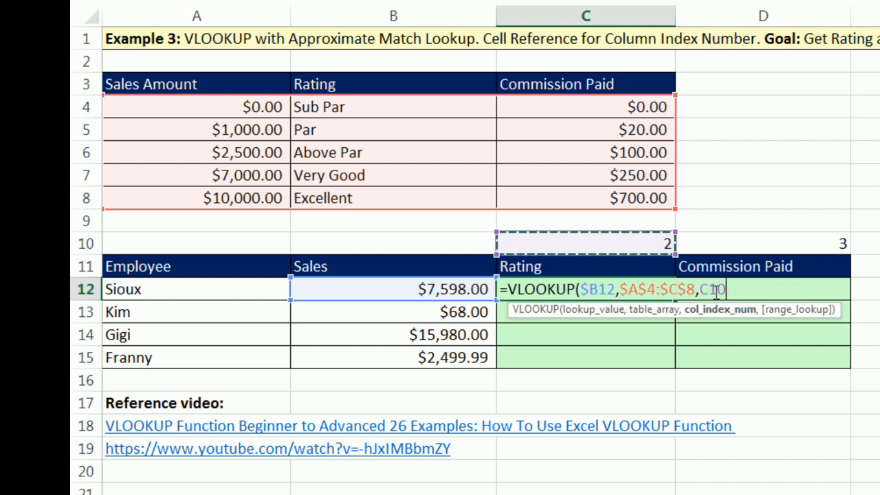
pyautogui.doubleClick(598, 289)
pyautogui.doubleClick(699, 290)
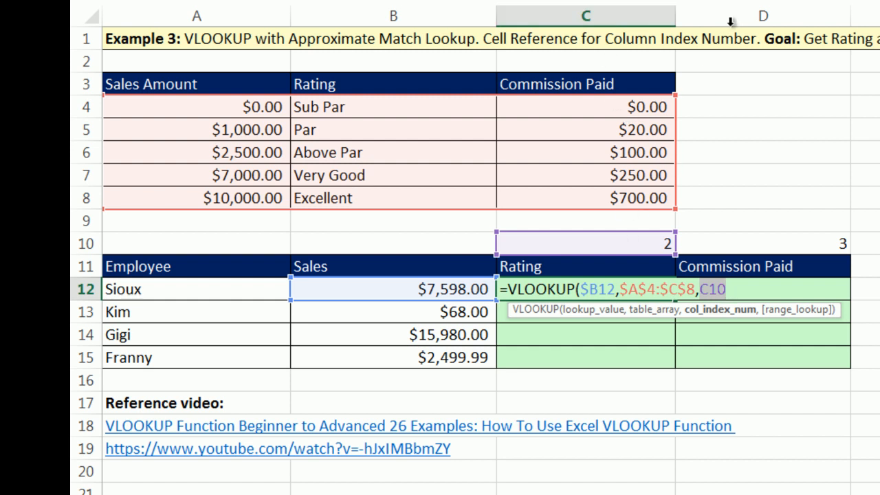
pyautogui.click(712, 291)
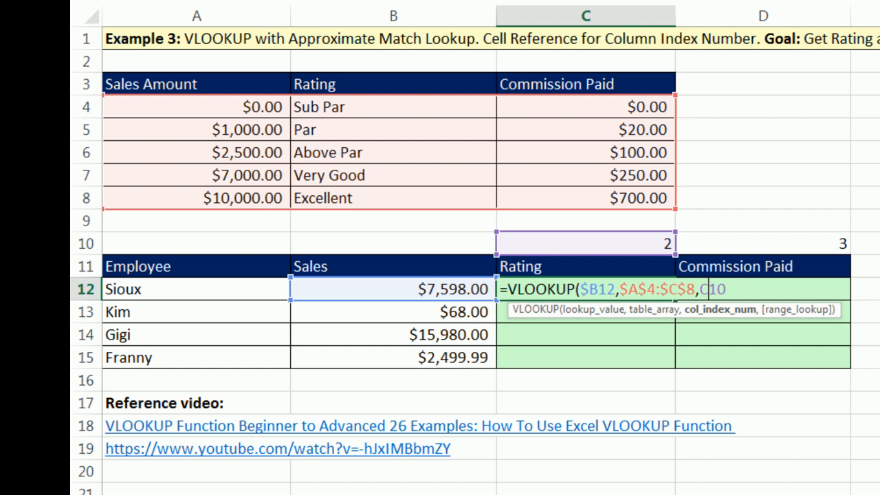
pyautogui.press('F4')
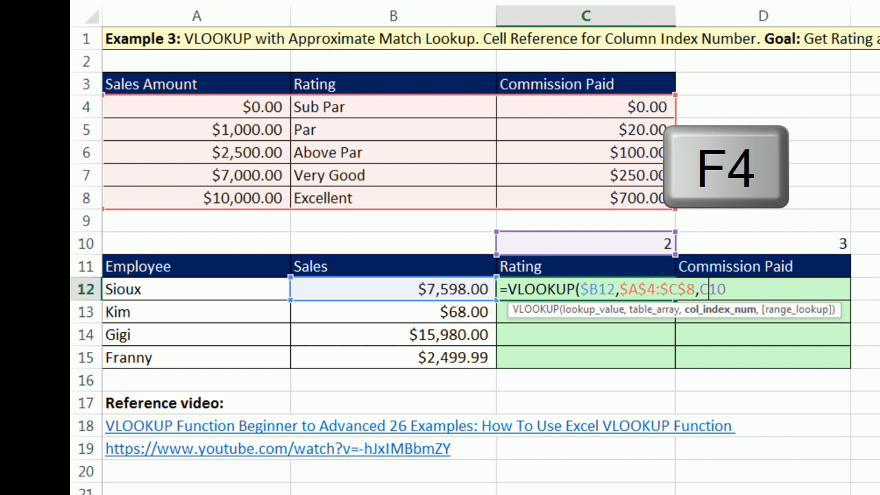
pyautogui.press('F4')
pyautogui.press('F4')
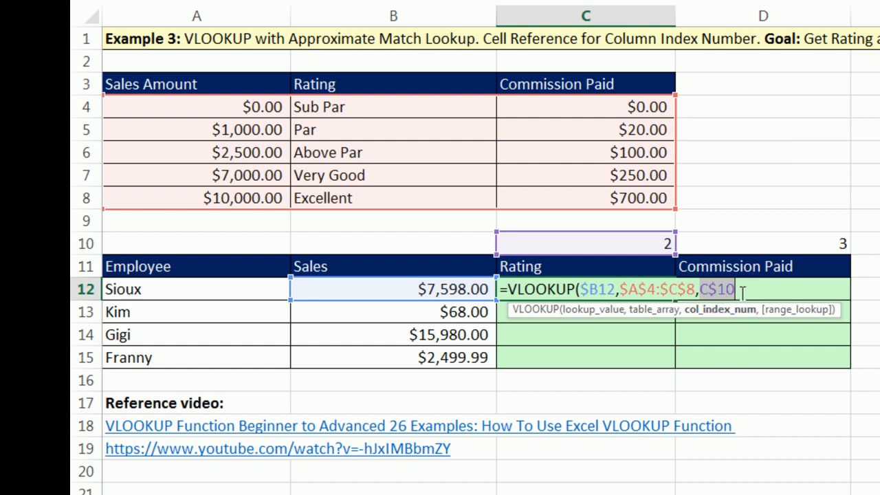
# Try TRUE and 1 as the range_lookup argument in C12's VLOOKUP, and remove the argument again
pyautogui.write(',')
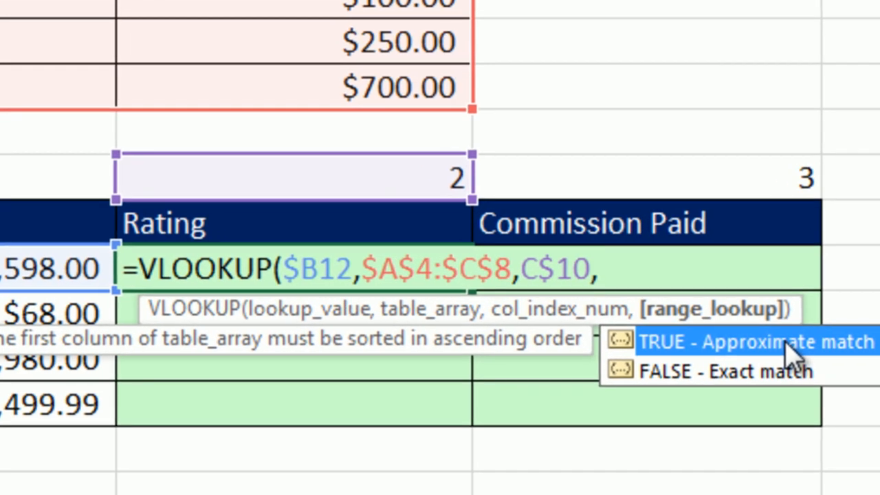
pyautogui.doubleClick(719, 343)
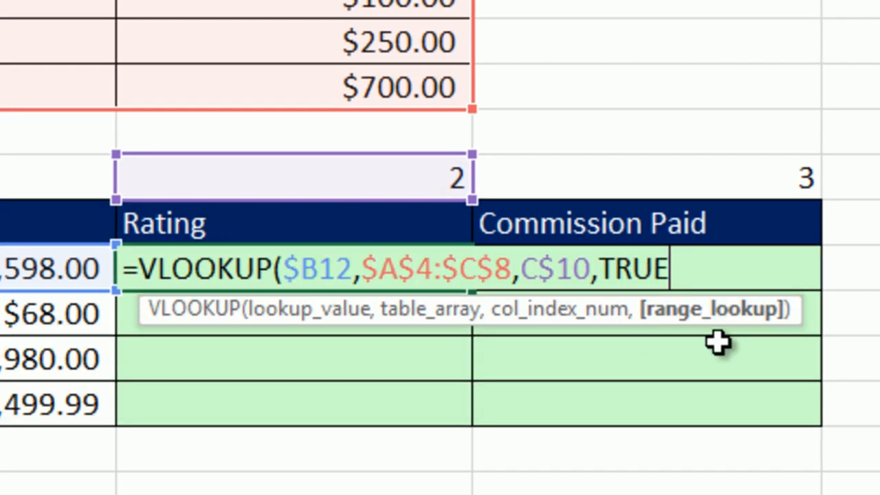
pyautogui.press('BackSpace')
pyautogui.press('BackSpace')
pyautogui.press('BackSpace')
pyautogui.press('BackSpace')
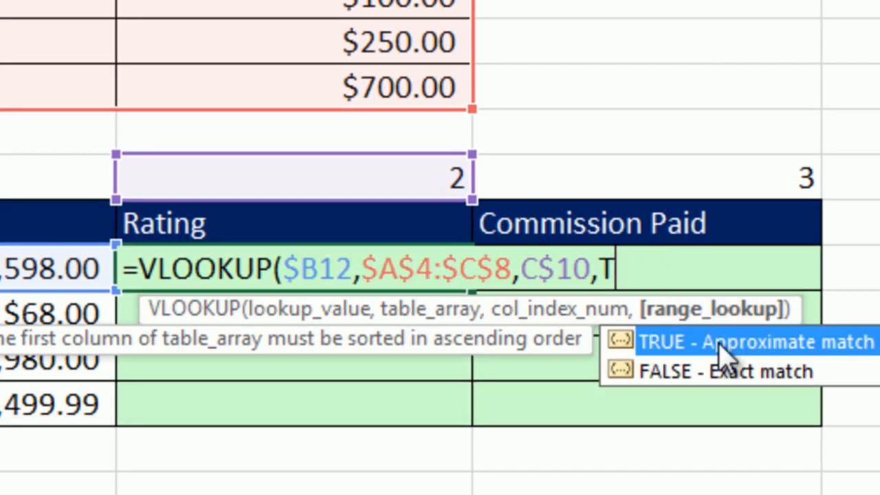
pyautogui.write('1')
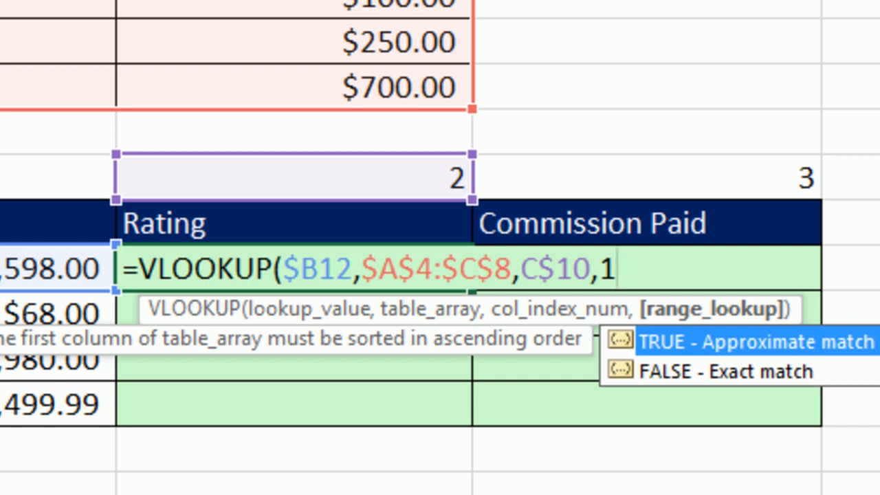
pyautogui.press('BackSpace')
pyautogui.press('BackSpace')
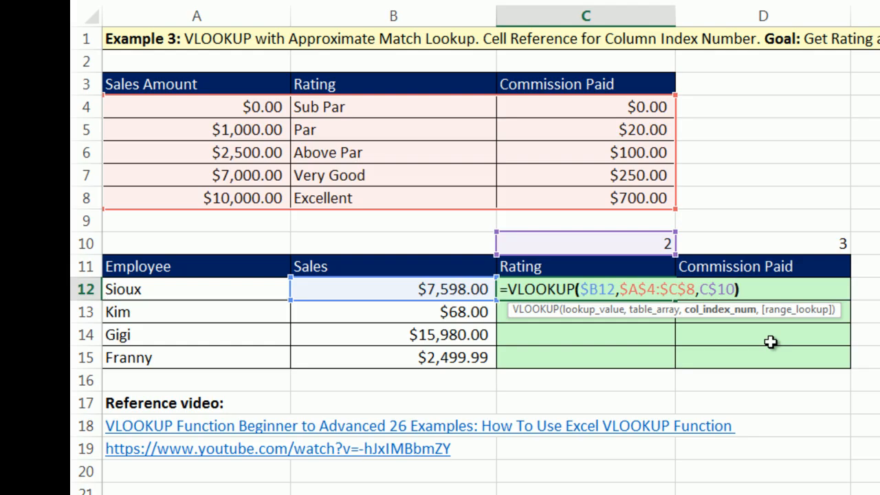
# Complete C12 as =VLOOKUP($B12,$A$4:$C$8,C$10) without a range_lookup argument, and fill it across to D12 and down to row 15
pyautogui.write(')')
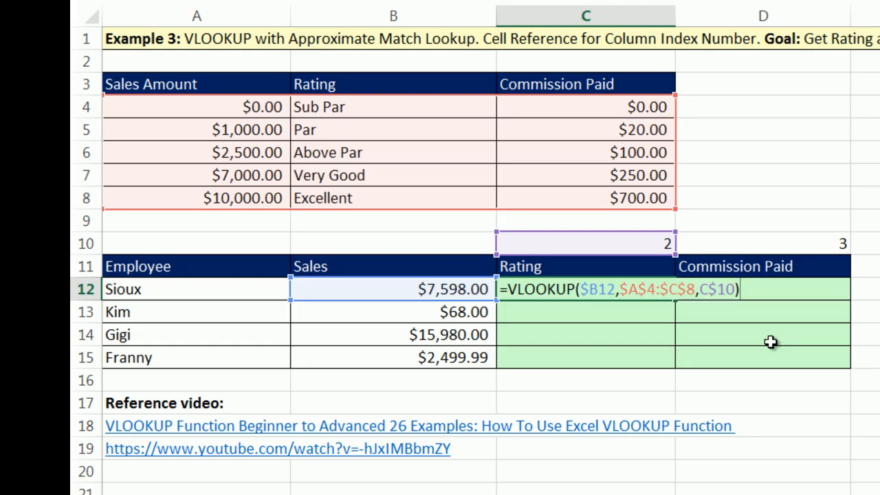
pyautogui.hotkey('ctrl', 'Return')
pyautogui.moveTo(675, 300); pyautogui.dragTo(835, 305)
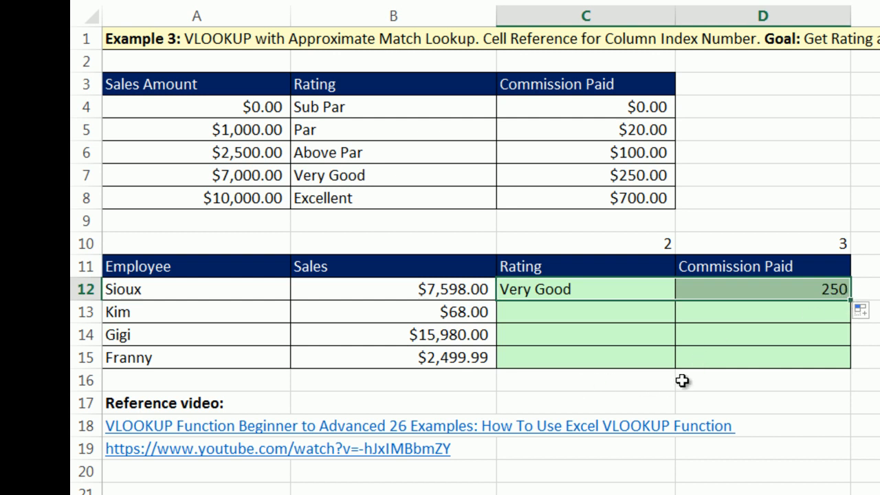
pyautogui.doubleClick(852, 303)
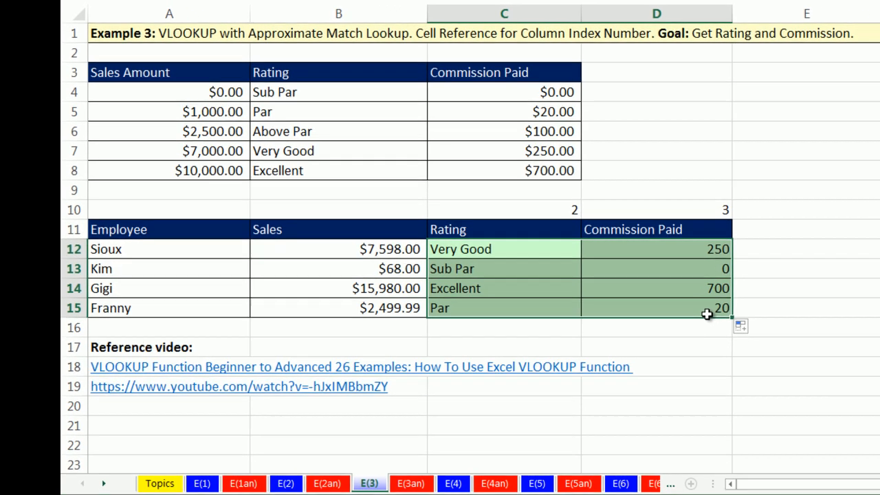
# Check the cell references in D15's VLOOKUP formula and the column index cell C10
pyautogui.click(821, 363)
pyautogui.press('F2')
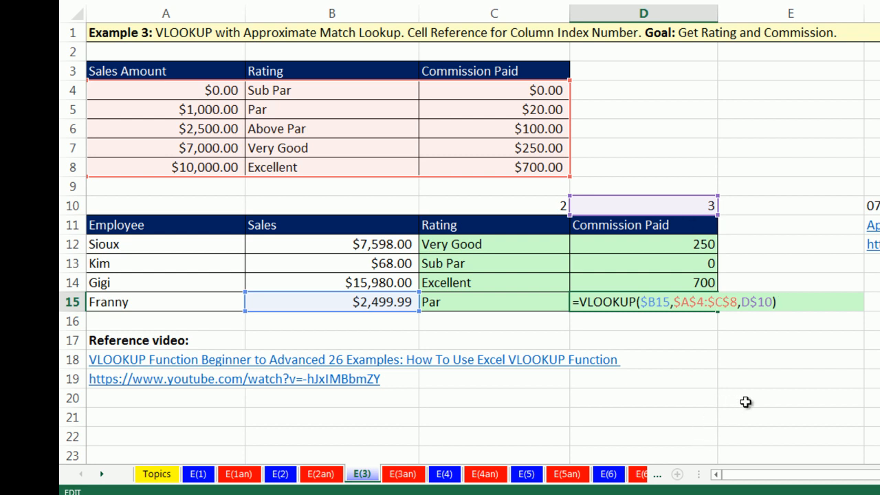
pyautogui.hotkey('ctrl', 'Return')
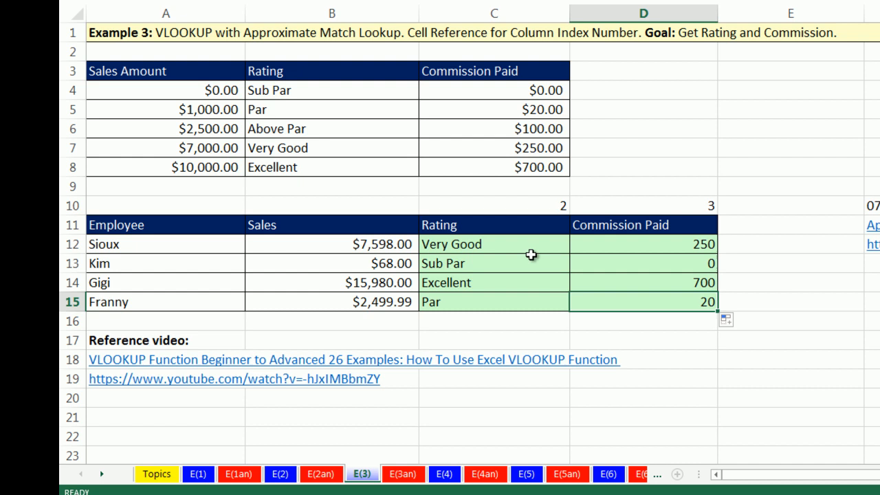
pyautogui.click(513, 204)
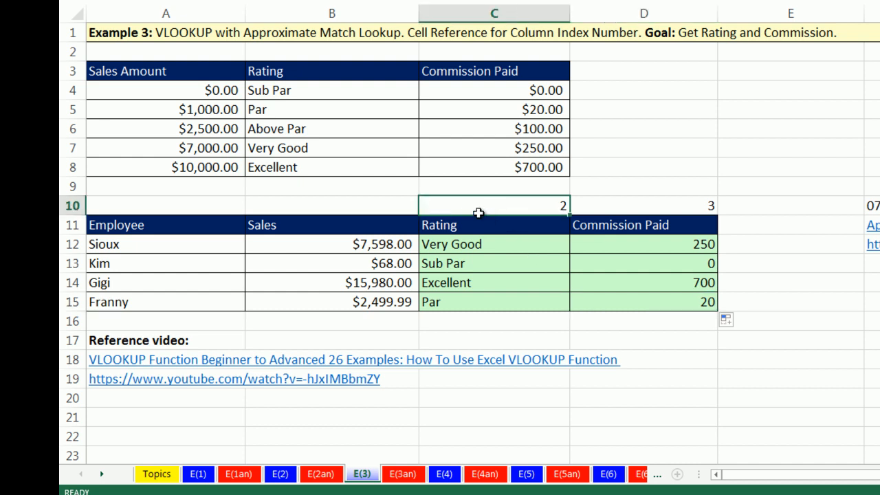
# Compare the column index cells C10 and D10 with the commission result in D12
pyautogui.click(622, 210)
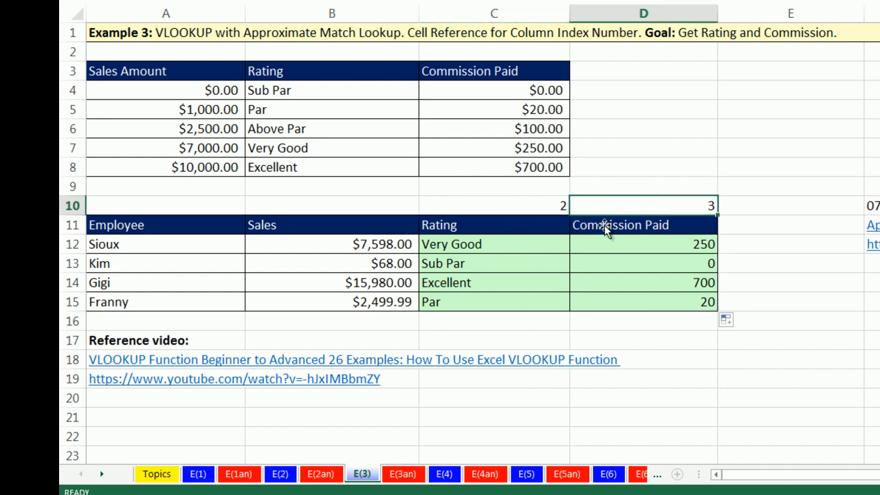
pyautogui.click(526, 204)
pyautogui.click(605, 208)
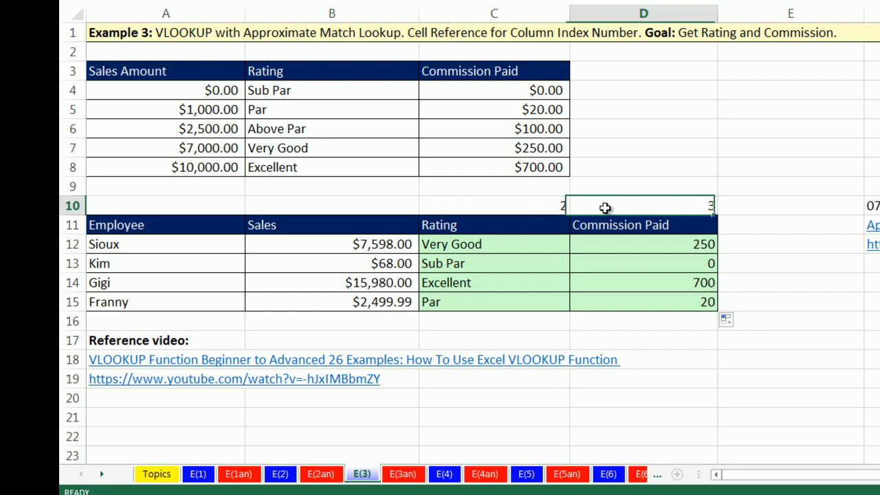
pyautogui.click(597, 244)
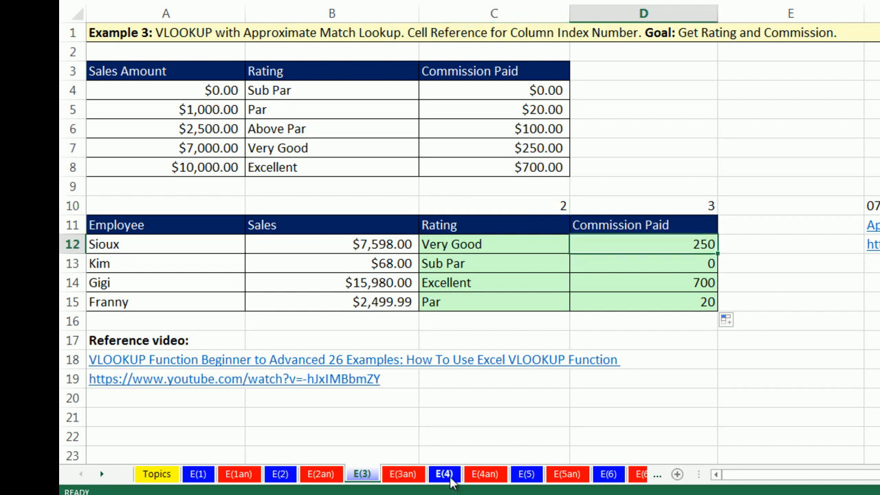
# Open the E(4) sheet and clear the typed column index numbers from C13:D13
pyautogui.click(445, 474)
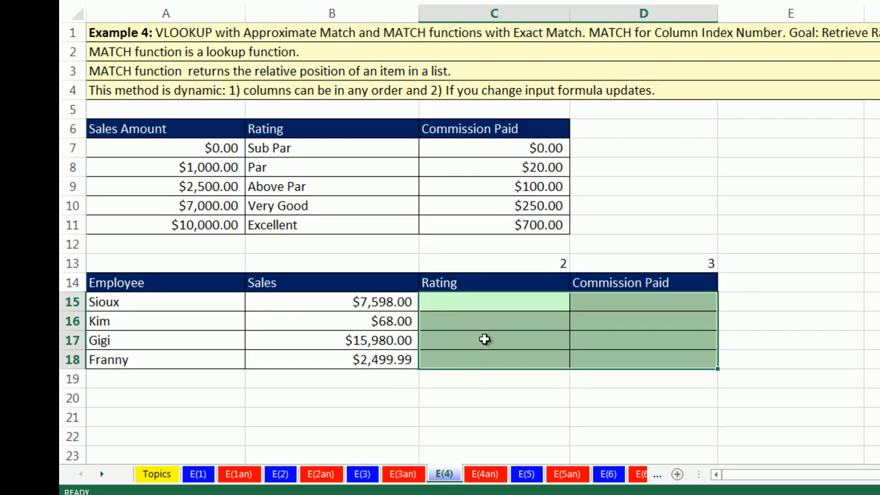
pyautogui.moveTo(504, 264); pyautogui.dragTo(661, 263)
pyautogui.press('Delete')
pyautogui.click(541, 267)
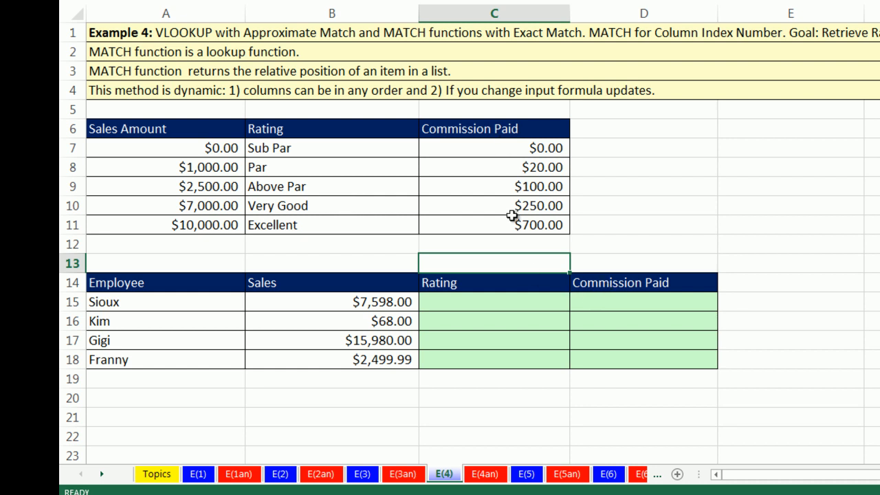
# Compare the Rating and Commission Paid headers in row 14 with their positions among the lookup table headers in A6:C6
pyautogui.click(506, 283)
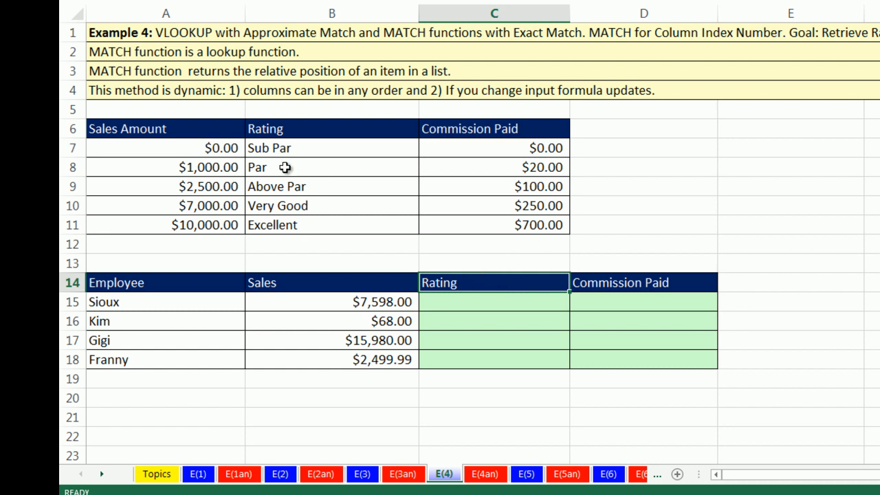
pyautogui.moveTo(181, 128); pyautogui.dragTo(494, 129)
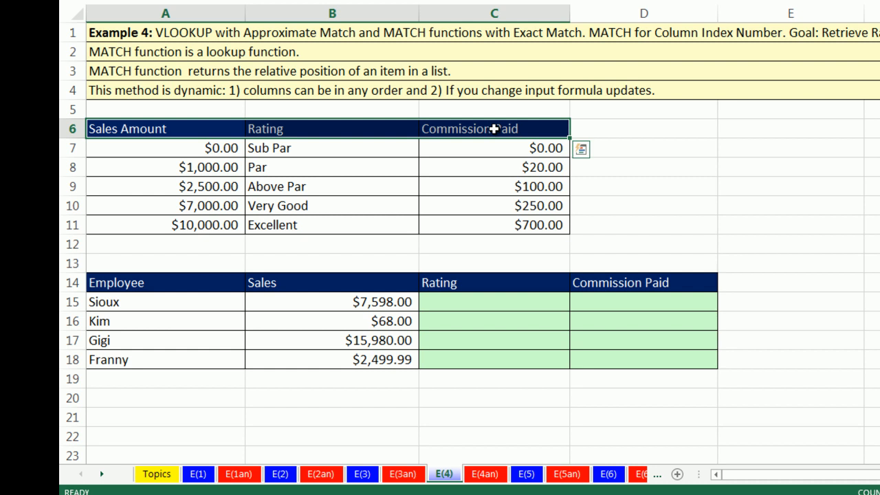
pyautogui.click(317, 130)
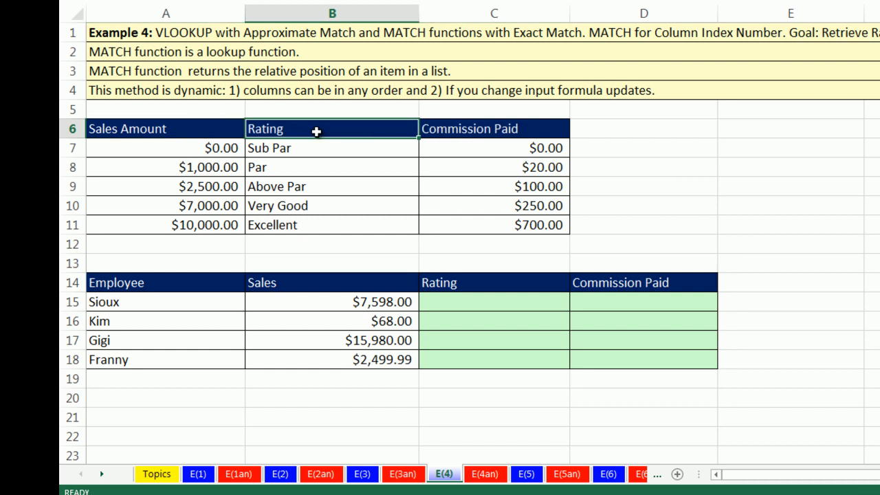
pyautogui.click(451, 287)
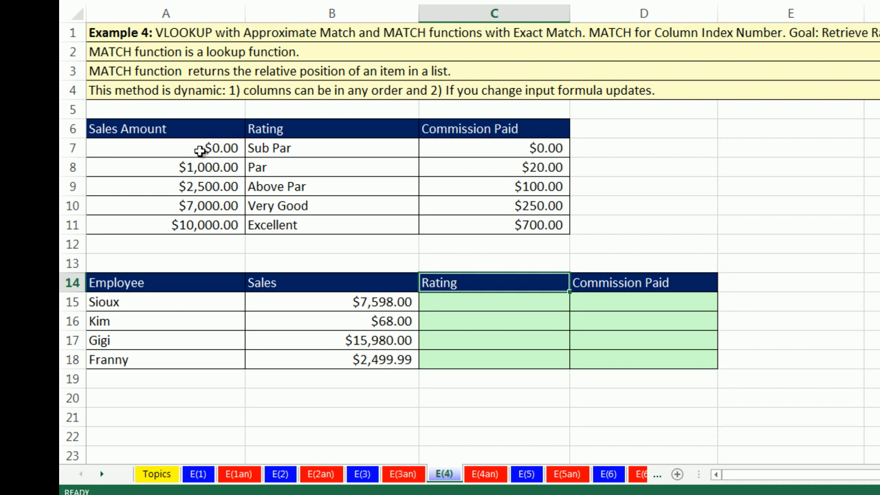
pyautogui.click(373, 131)
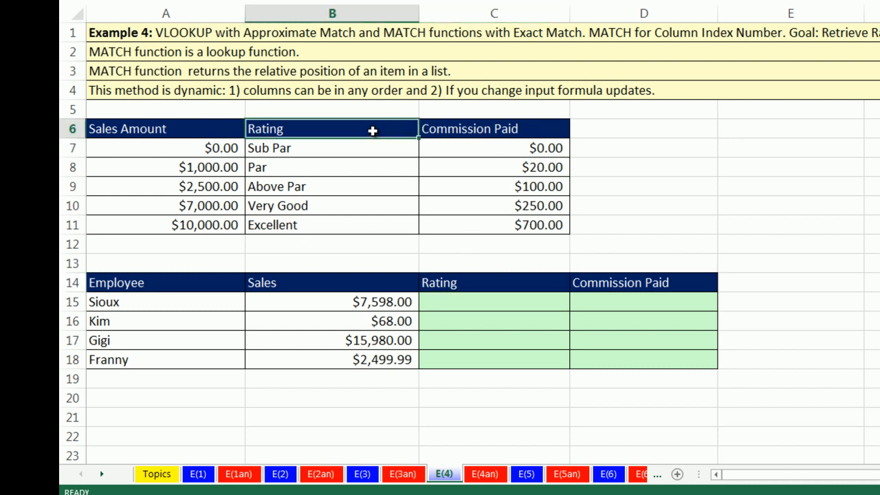
pyautogui.click(623, 285)
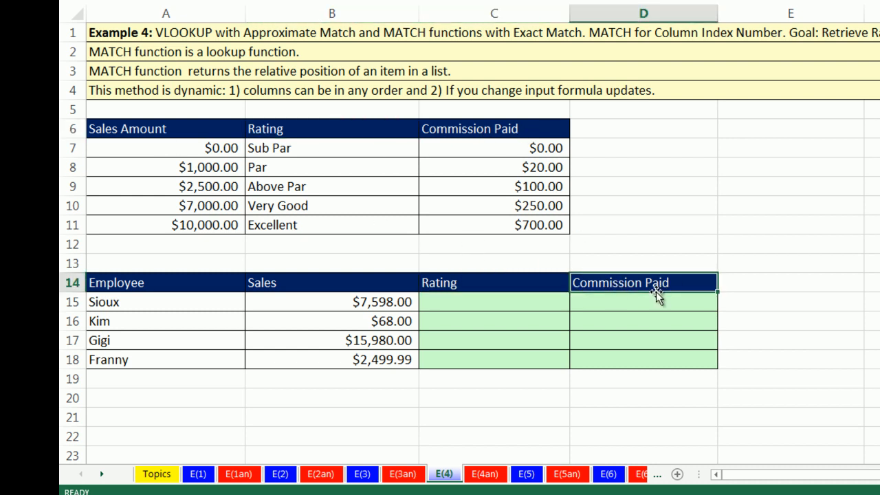
pyautogui.moveTo(150, 130); pyautogui.dragTo(450, 122)
pyautogui.click(468, 127)
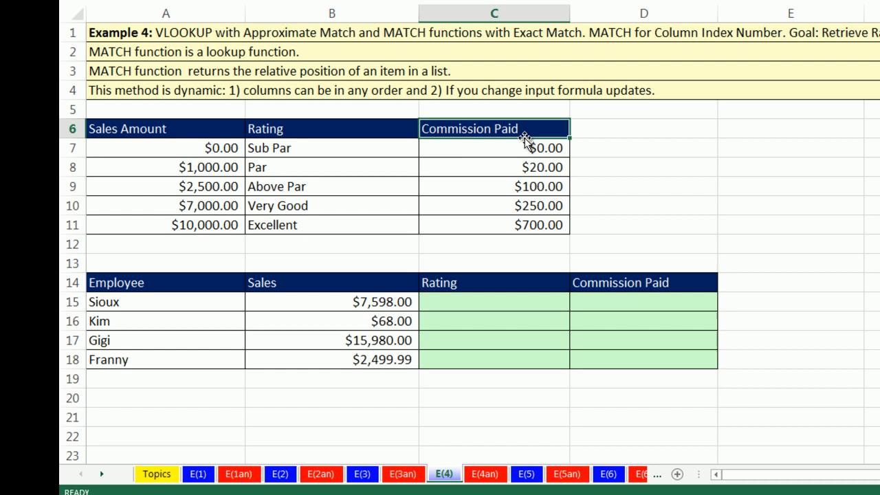
# Start a MATCH formula in C13 with the Rating header C14 as the lookup value
pyautogui.click(501, 263)
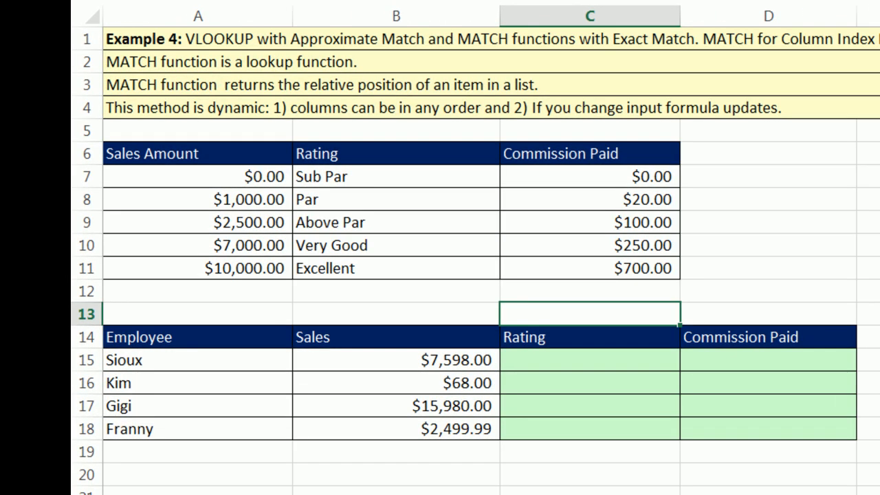
pyautogui.write('=m')
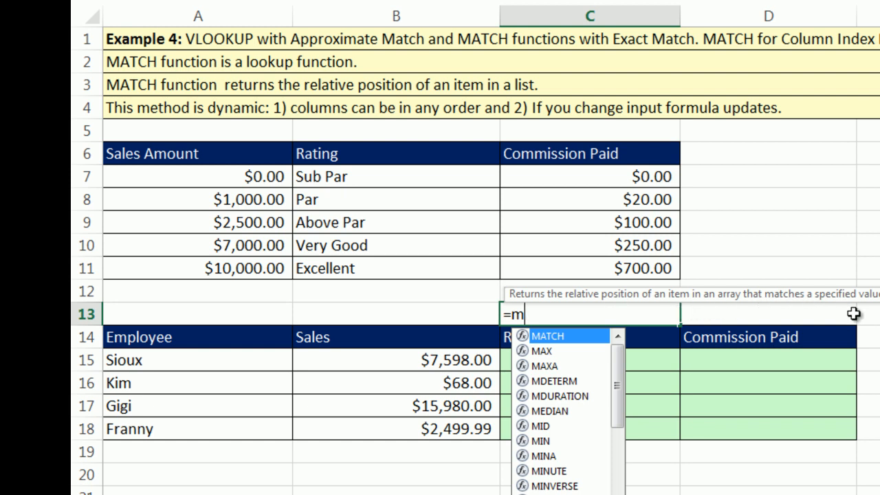
pyautogui.press('Tab')
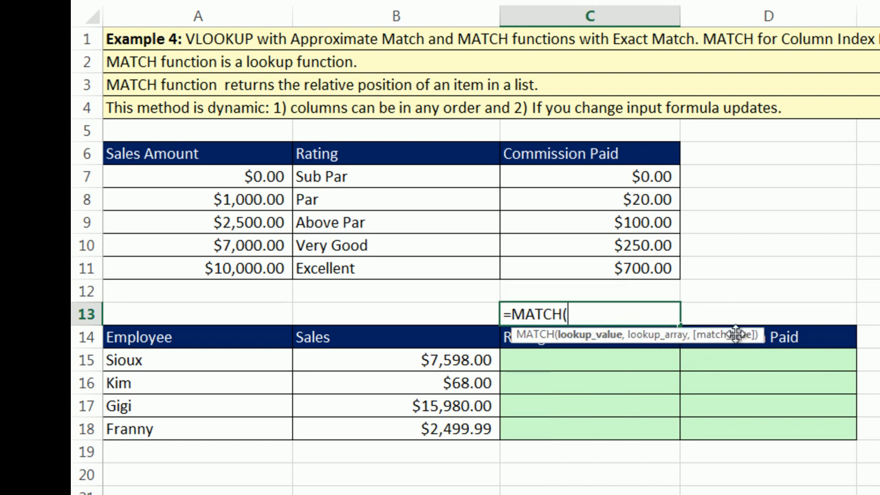
pyautogui.moveTo(741, 334); pyautogui.dragTo(782, 290)
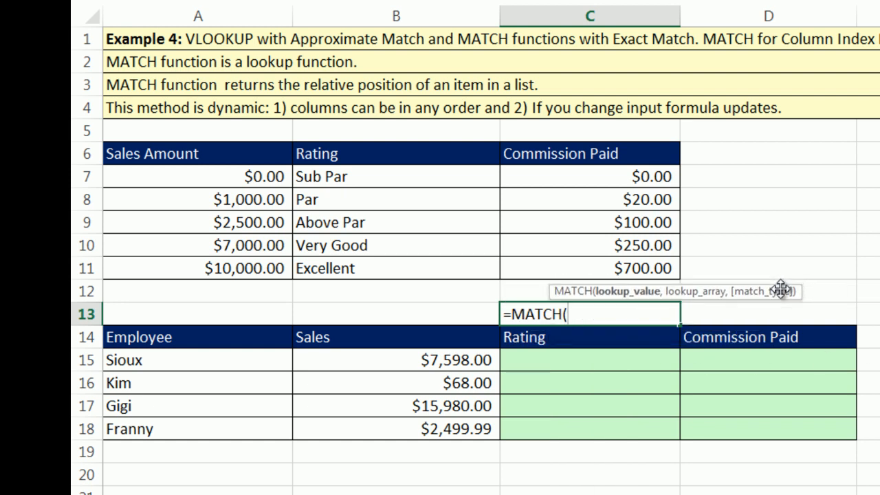
pyautogui.click(571, 340)
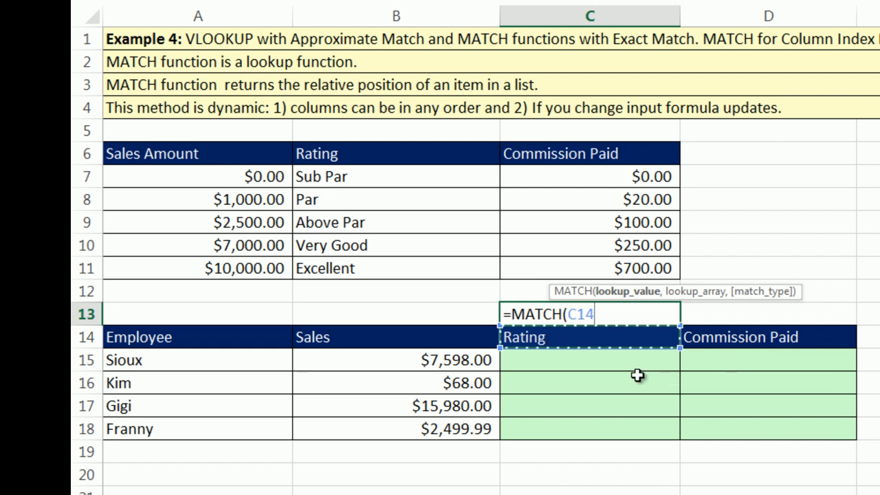
pyautogui.write(',')
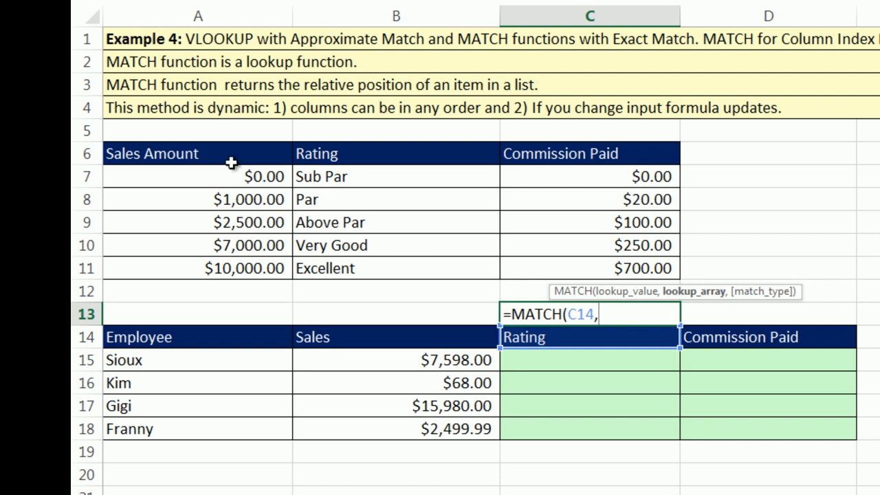
# Complete C13 as =MATCH(C14,$A$6:$C$6,0) and fill it across to D13
pyautogui.moveTo(199, 154); pyautogui.dragTo(348, 153)
pyautogui.moveTo(506, 153); pyautogui.dragTo(586, 150)
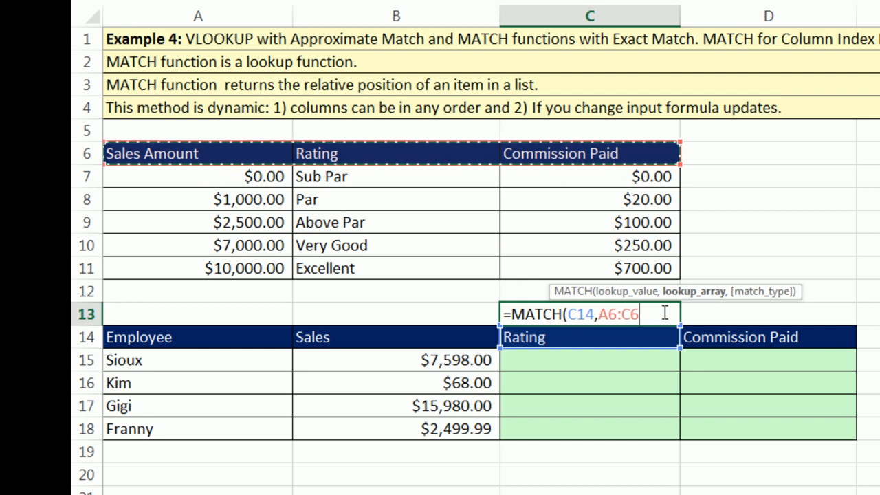
pyautogui.press('F4')
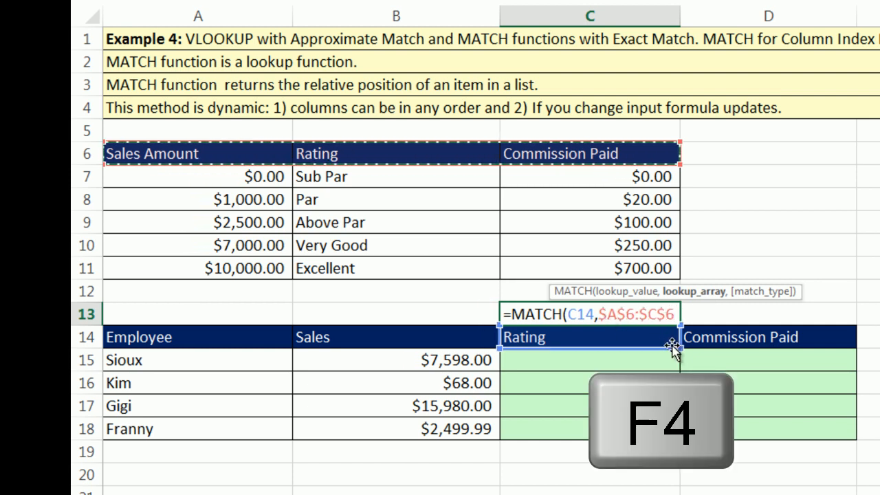
pyautogui.write(',0')
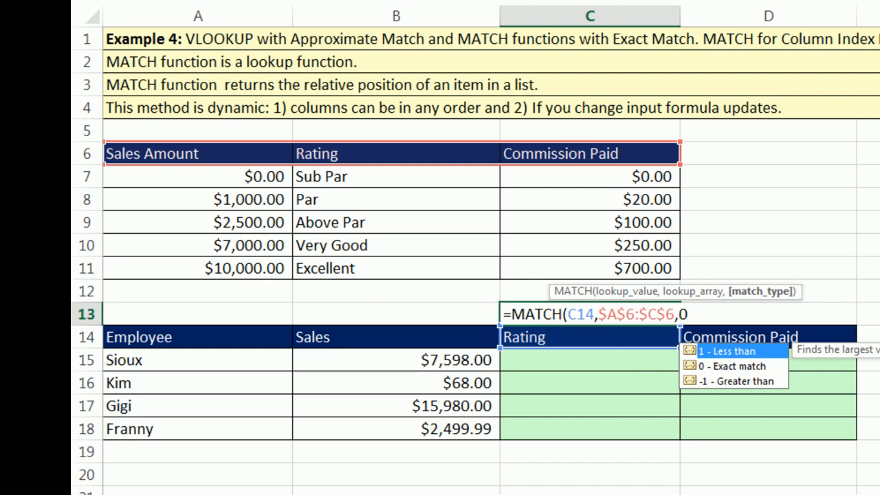
pyautogui.write(')')
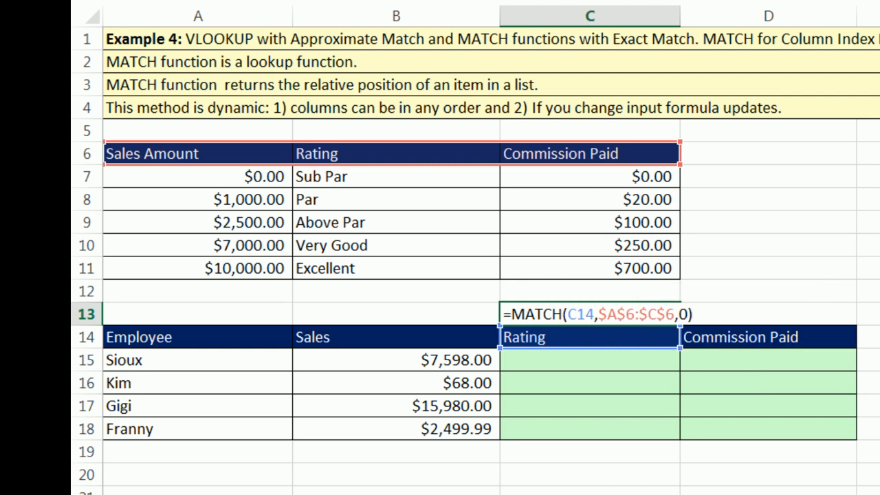
pyautogui.hotkey('ctrl', 'Return')
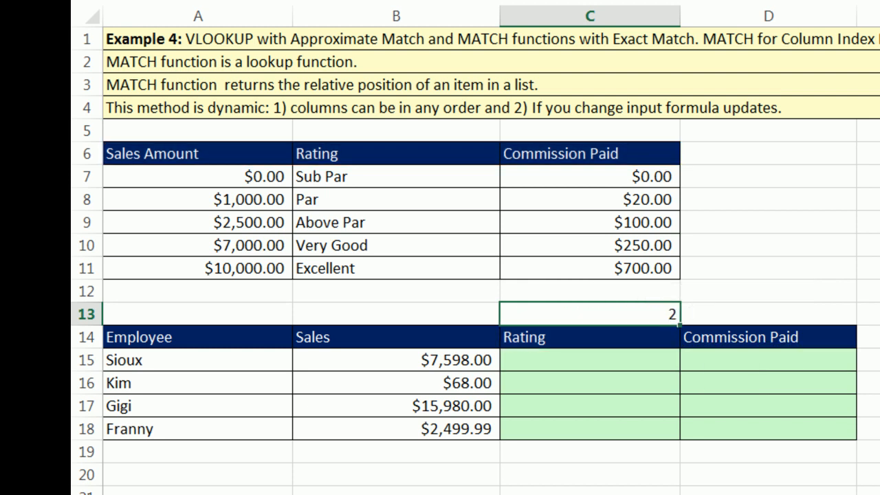
pyautogui.moveTo(684, 325); pyautogui.dragTo(858, 322)
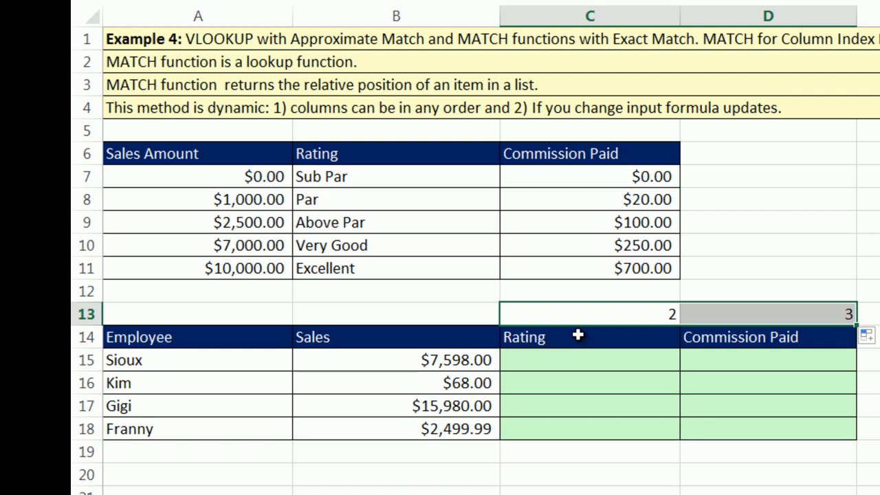
# Test D13's MATCH formula by changing the D14 header to Rating, and undo the header change
pyautogui.click(719, 338)
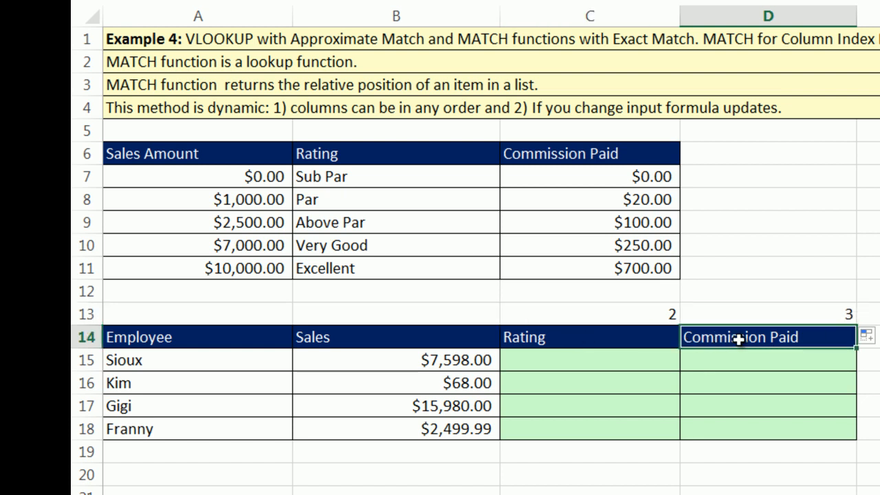
pyautogui.write('Rat')
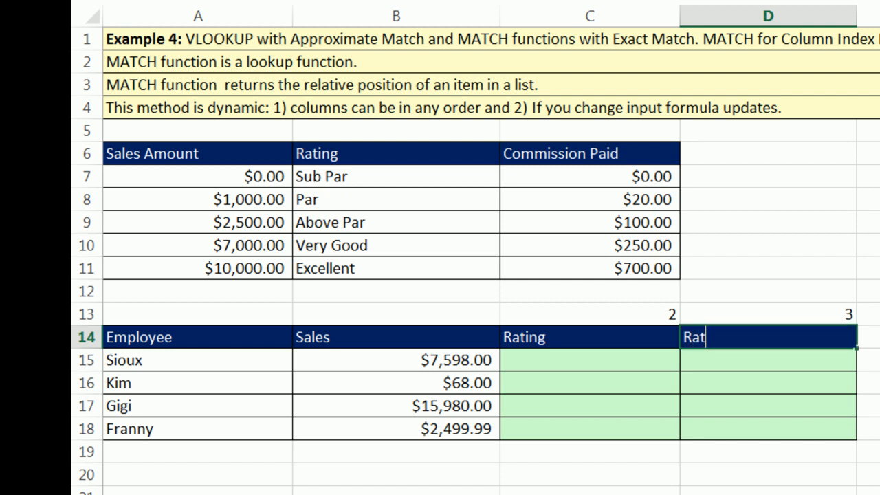
pyautogui.press('Return')
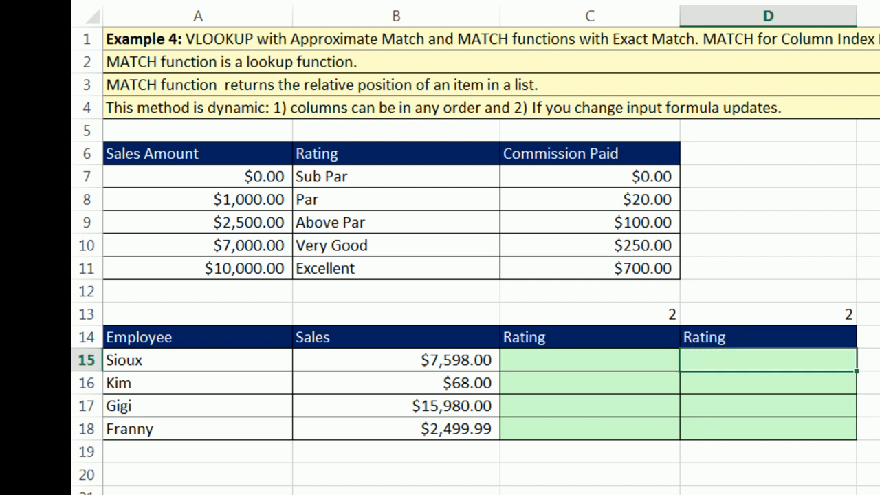
pyautogui.click(776, 333)
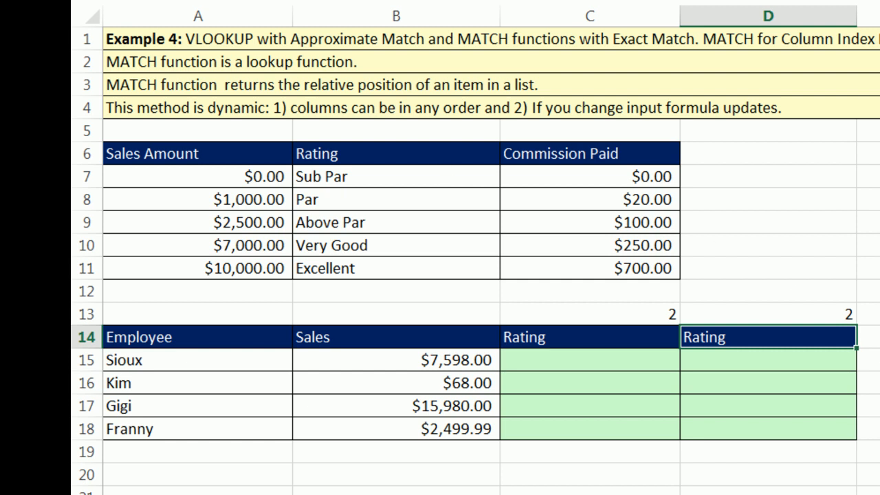
pyautogui.hotkey('ctrl', 'z')
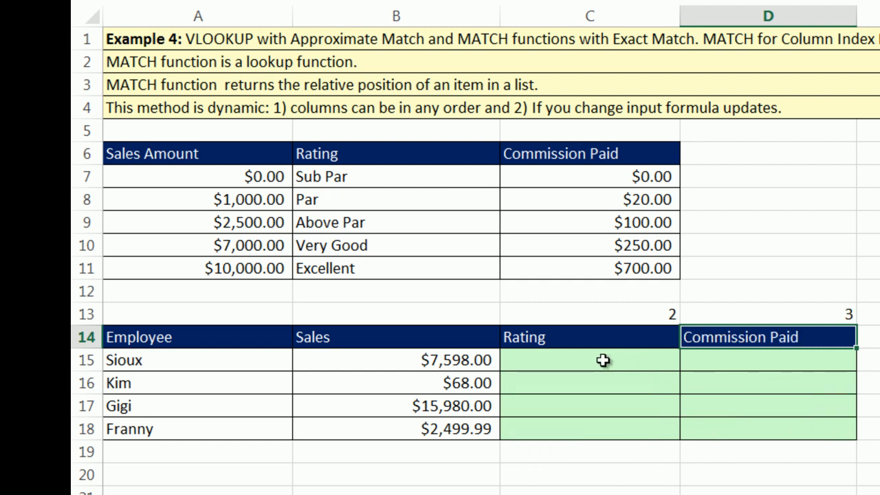
# Start a VLOOKUP formula in C15 with the column-locked sales cell $B15 as the lookup value
pyautogui.moveTo(635, 314); pyautogui.dragTo(816, 314)
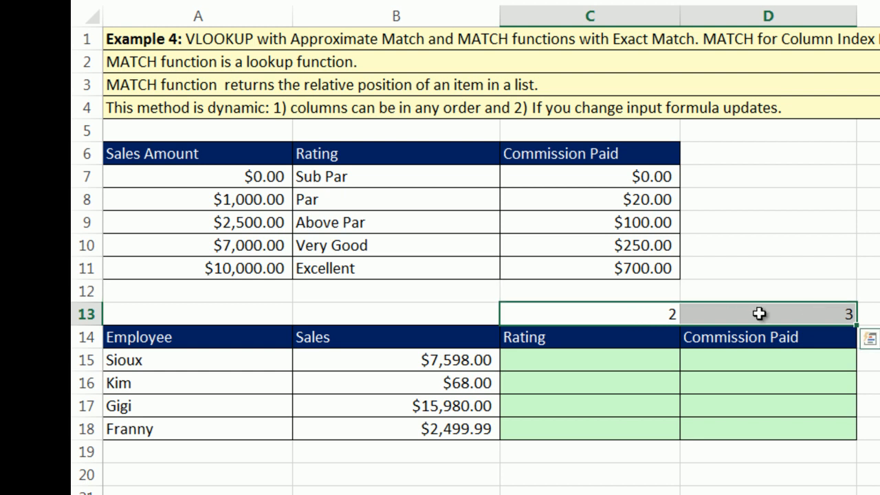
pyautogui.click(626, 366)
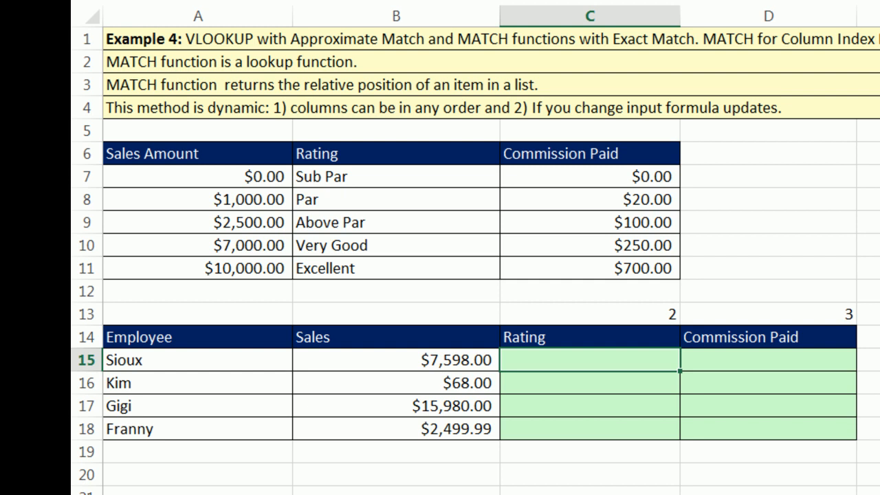
pyautogui.write('=vl')
pyautogui.press('Tab')
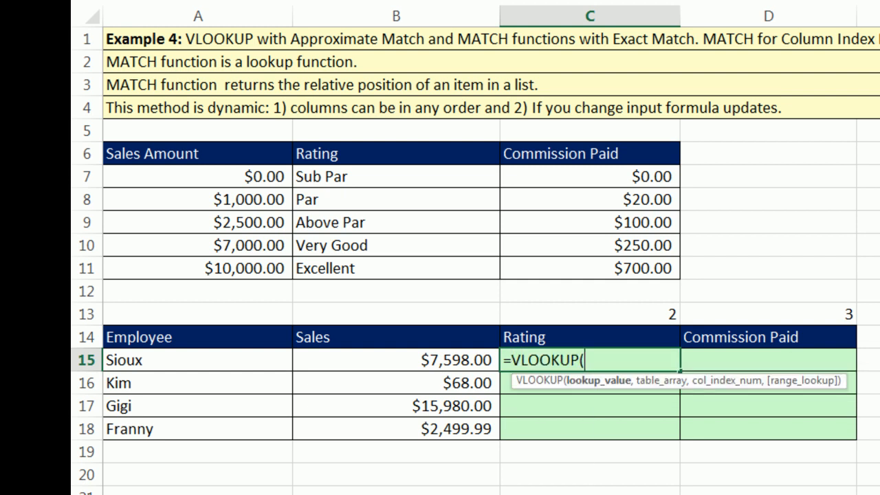
pyautogui.click(468, 363)
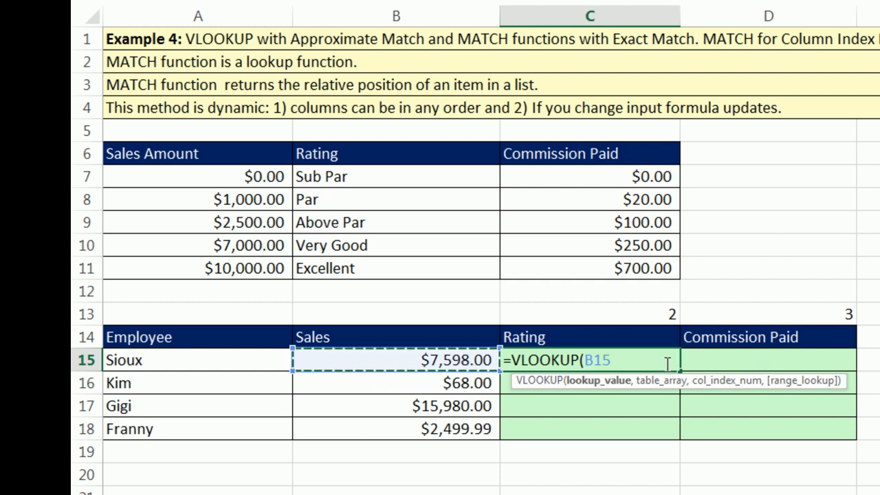
pyautogui.press('F4')
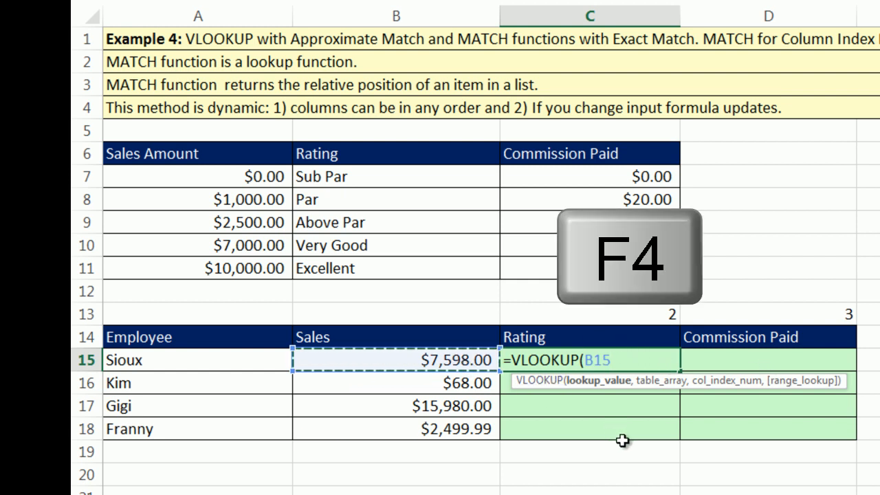
pyautogui.press('F4')
pyautogui.press('F4')
pyautogui.press('F4')
pyautogui.write(',')
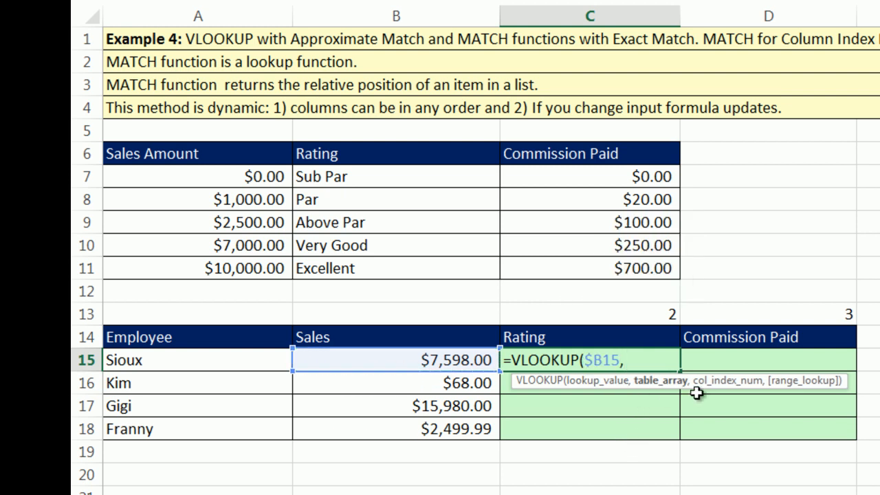
# Add the locked table array $A$7:$C$11 to C15's VLOOKUP and start a nested MATCH with C$14 as lookup value for the column index
pyautogui.moveTo(206, 176); pyautogui.dragTo(580, 268)
pyautogui.press('F4')
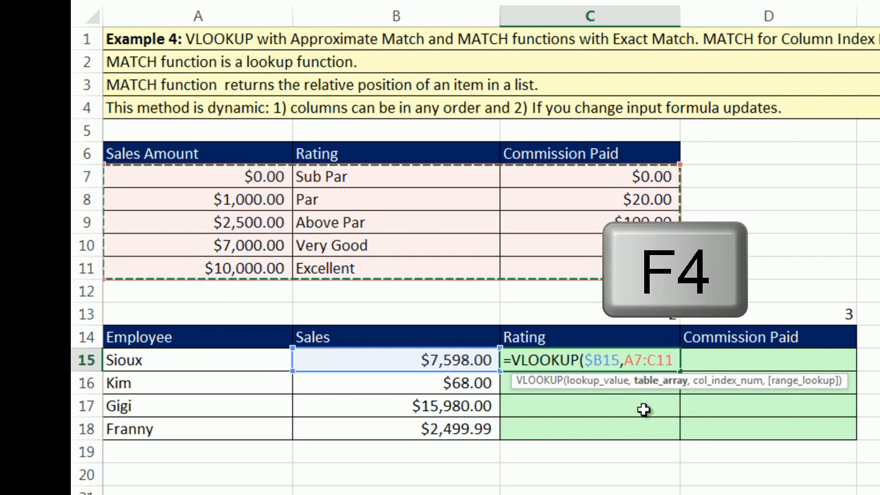
pyautogui.write(',')
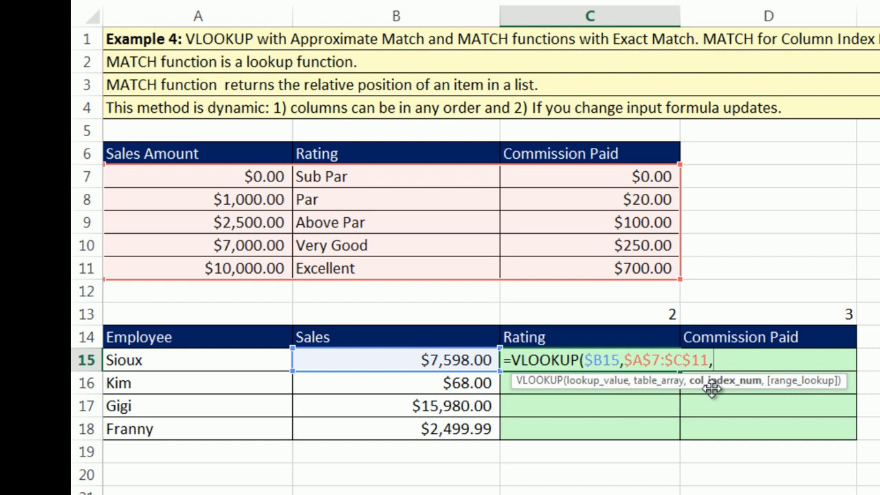
pyautogui.write('mat')
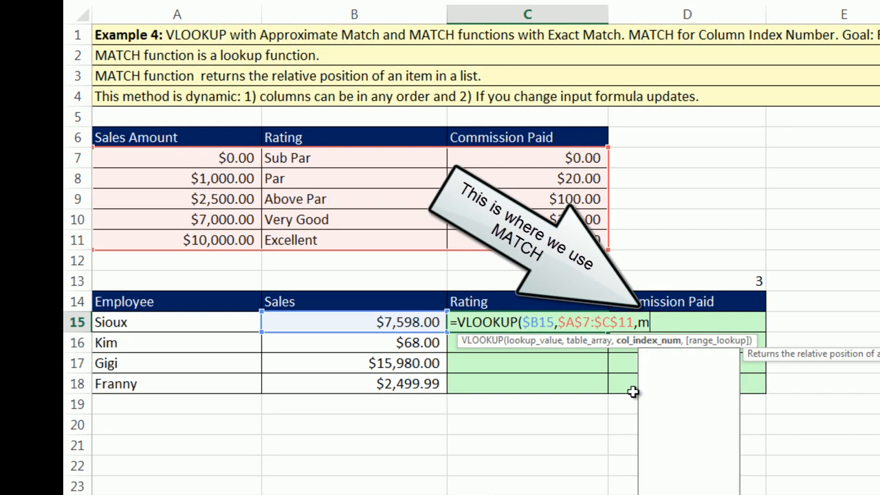
pyautogui.press('Tab')
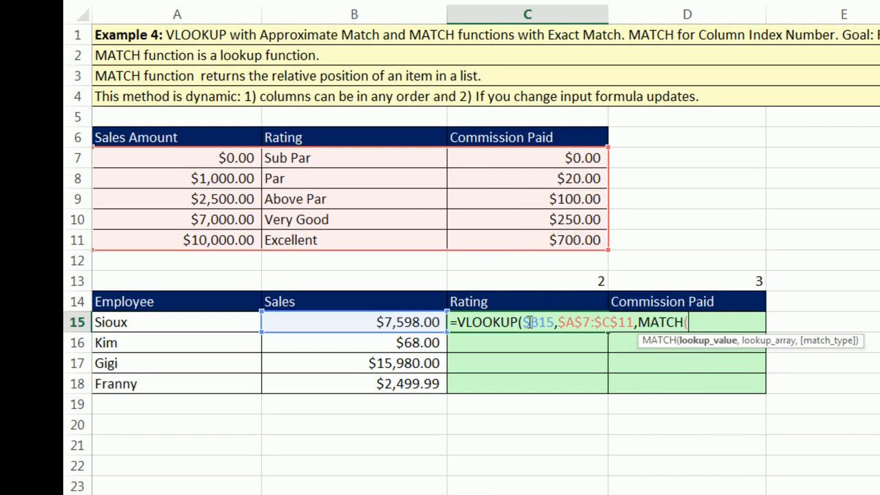
pyautogui.click(502, 305)
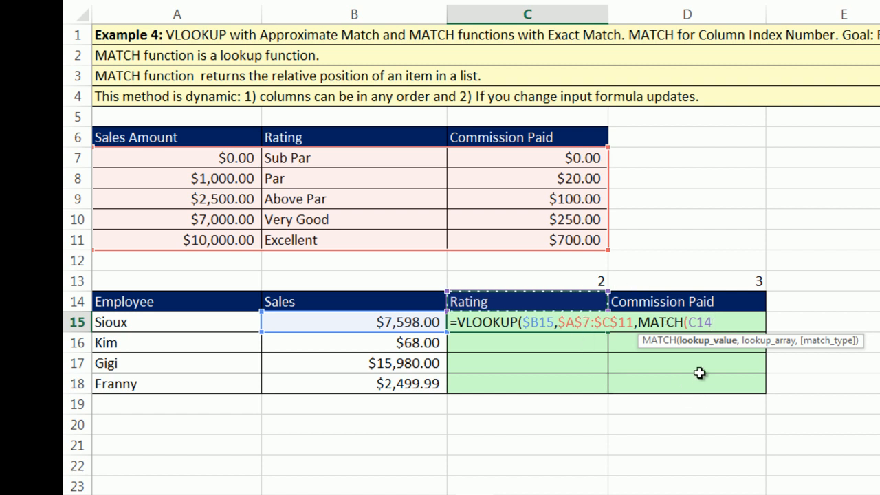
pyautogui.press('F4')
pyautogui.write(',')
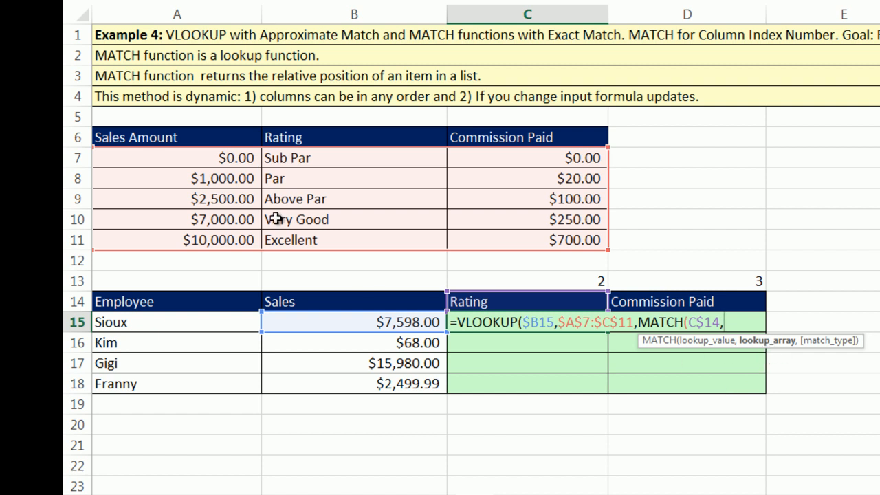
# Complete the nested MATCH with the locked header range $A$6:$C$6 and match type 0, and check that it fills the column index argument
pyautogui.moveTo(191, 132); pyautogui.dragTo(515, 137)
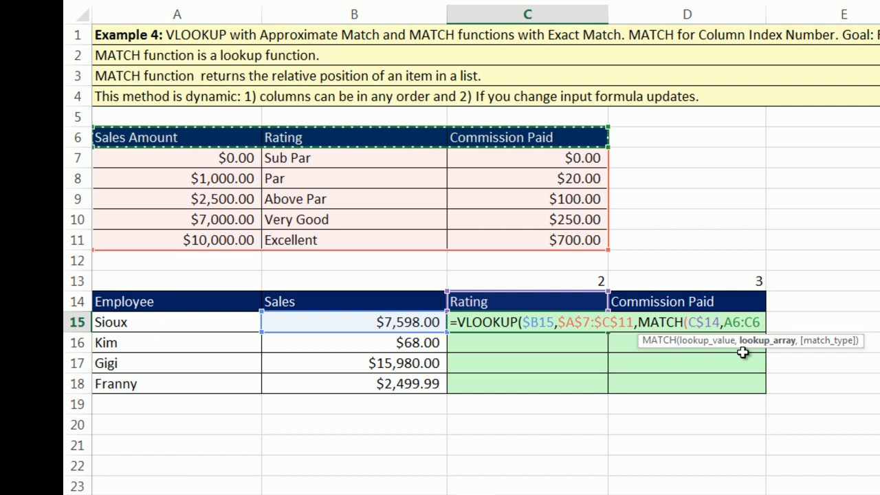
pyautogui.press('F4')
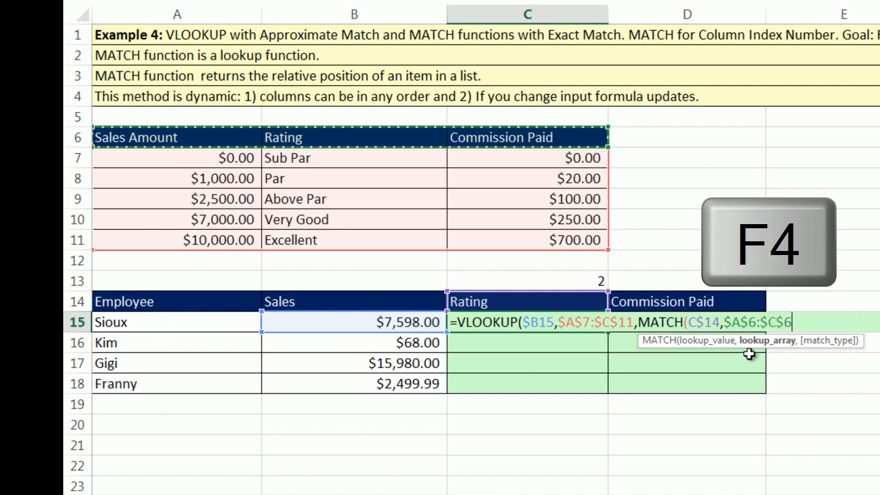
pyautogui.write(',')
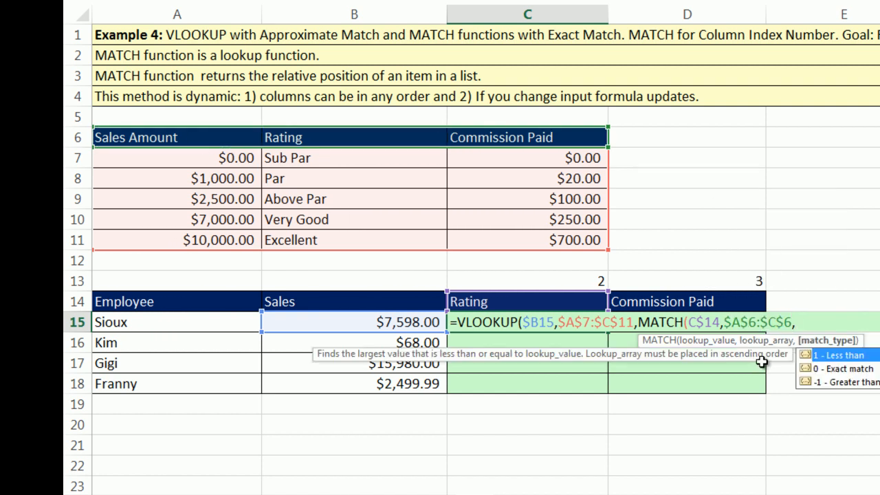
pyautogui.write('0)')
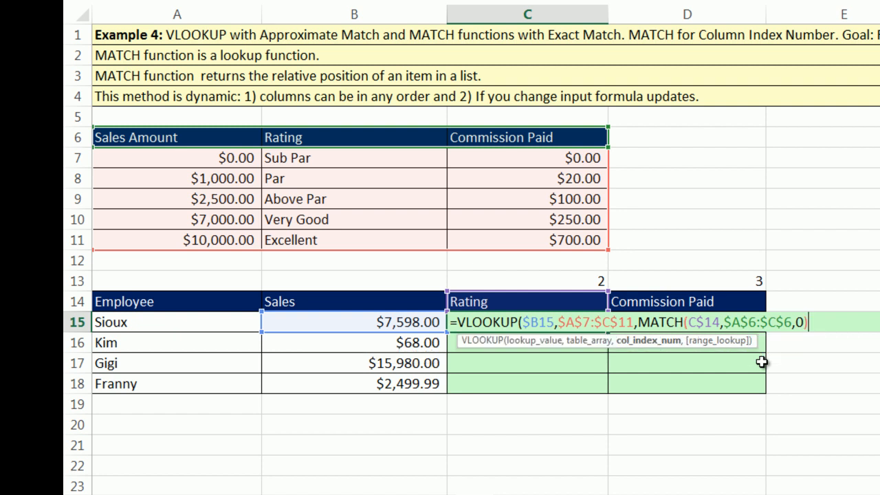
pyautogui.click(647, 343)
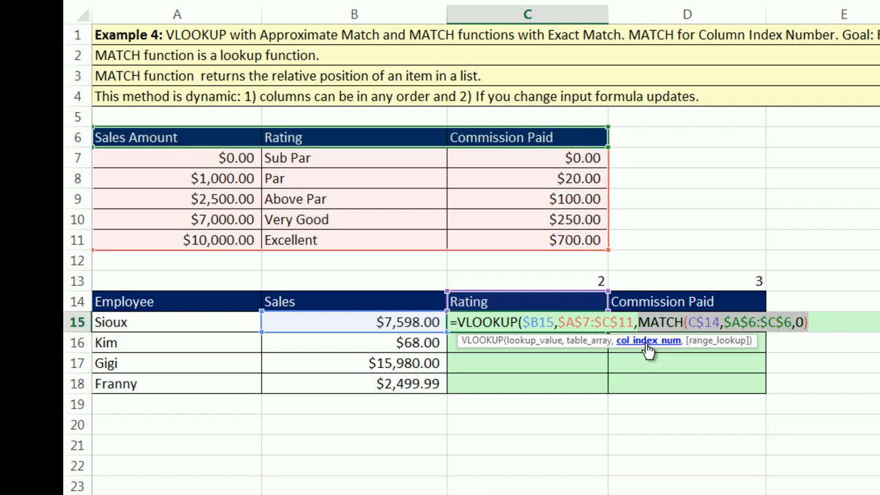
pyautogui.click(813, 325)
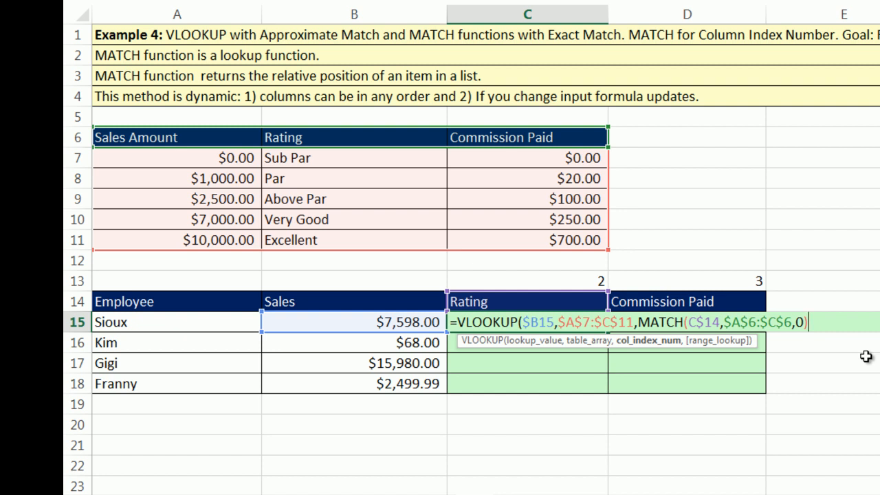
# Enter the VLOOKUP in C15 without a range lookup argument and fill it across to column D and down to row 18
pyautogui.write(')')
pyautogui.hotkey('ctrl', 'Return')
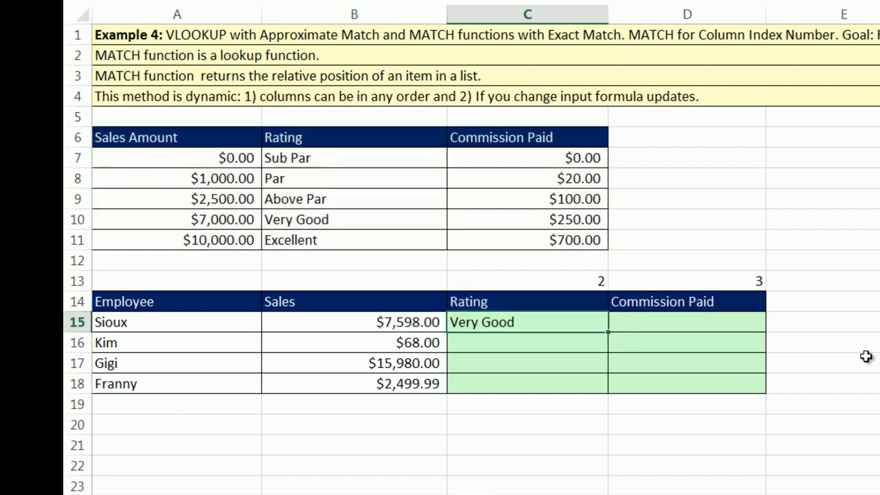
pyautogui.moveTo(608, 333); pyautogui.dragTo(762, 331)
pyautogui.doubleClick(766, 333)
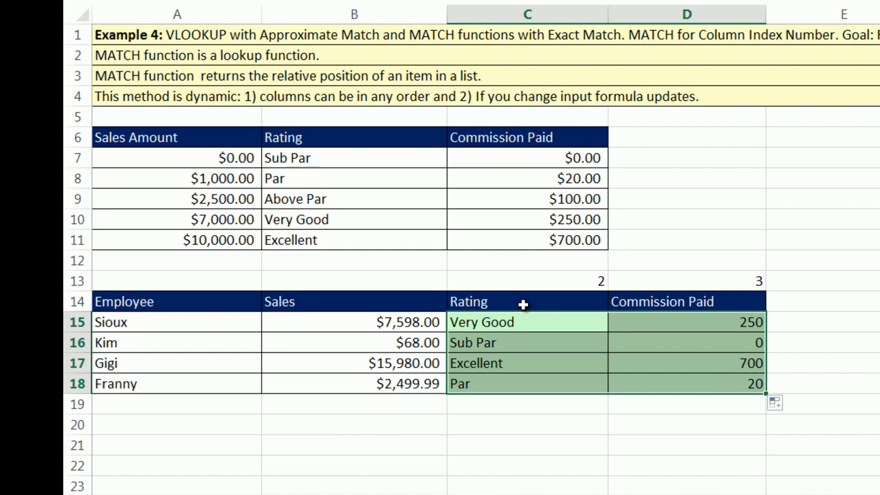
# Check the cell references of the copied formula in D18
pyautogui.click(725, 387)
pyautogui.press('F2')
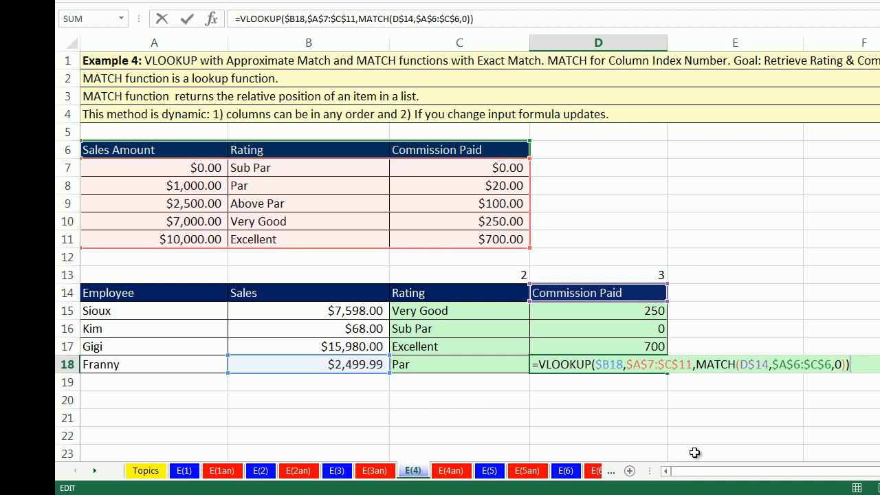
pyautogui.hotkey('ctrl', 'Return')
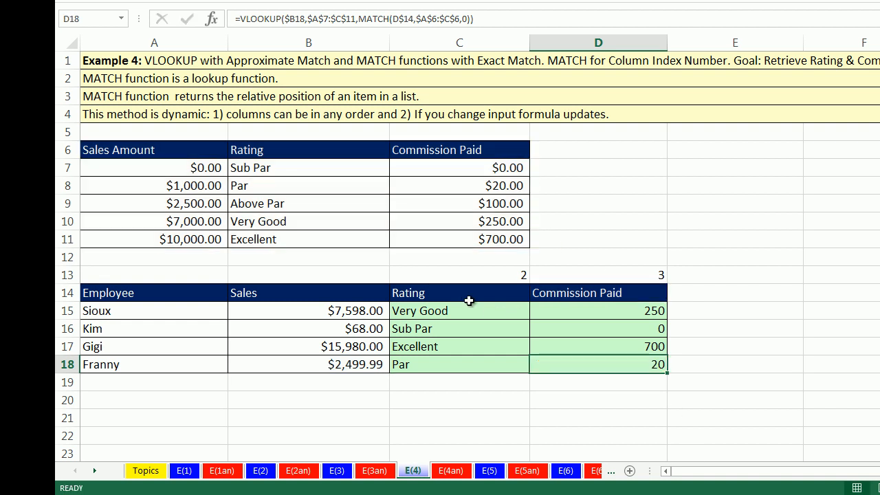
# Swap the output headers by setting C14 to Commission Paid and D14 to Rating, and inspect the formula in D18
pyautogui.click(533, 292)
pyautogui.hotkey('ctrl', 'c')
pyautogui.click(462, 294)
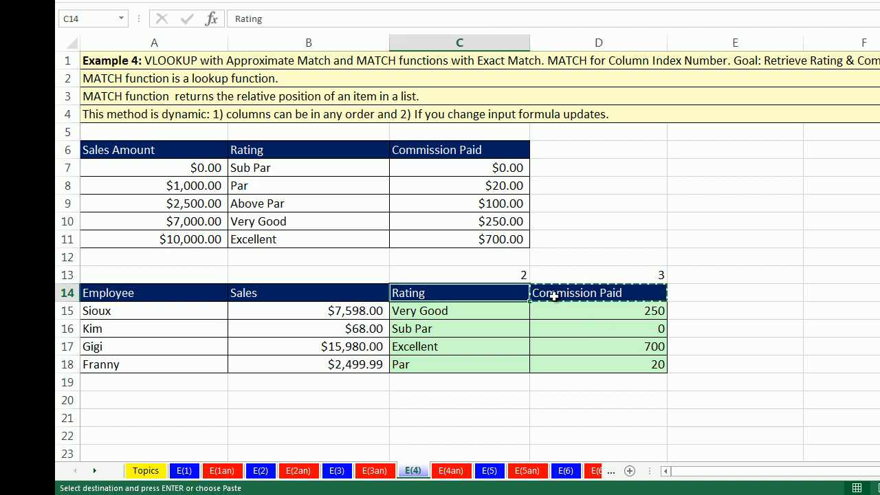
pyautogui.hotkey('ctrl', 'v')
pyautogui.click(585, 297)
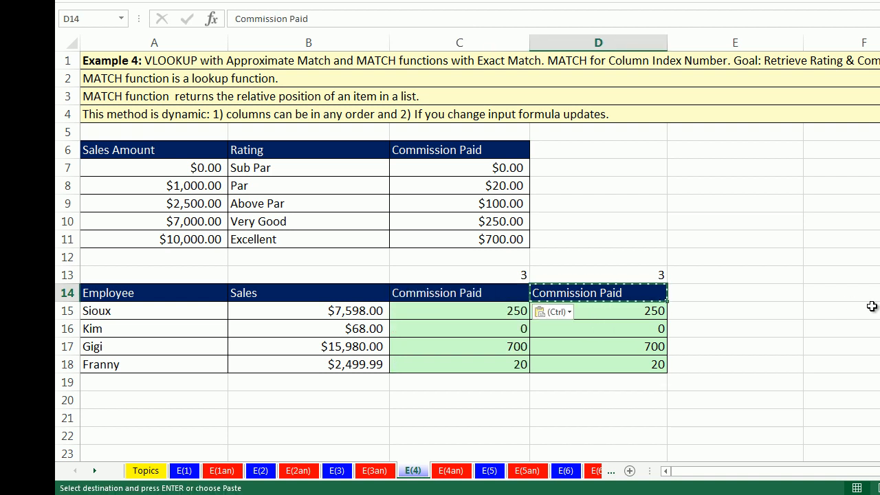
pyautogui.write('Rating')
pyautogui.press('Return')
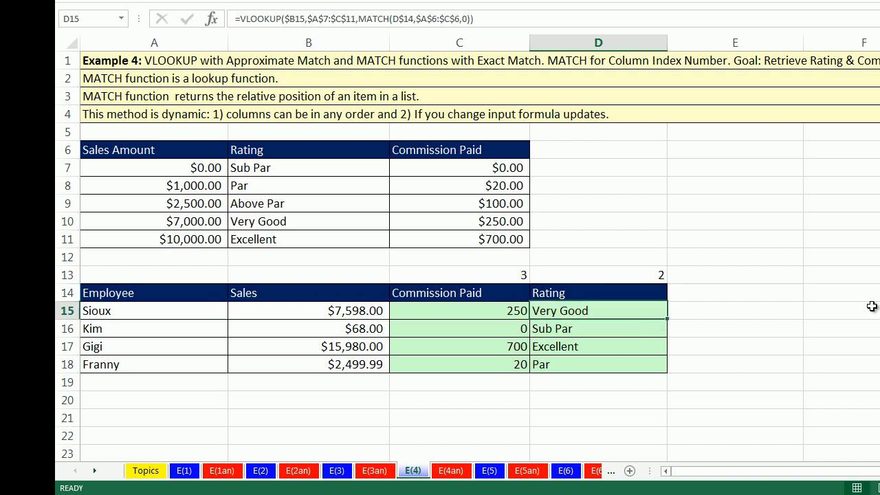
pyautogui.doubleClick(560, 364)
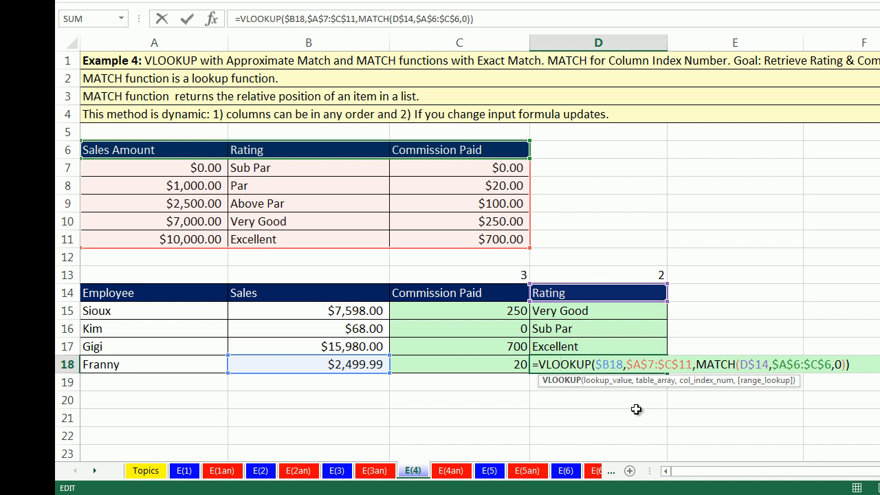
pyautogui.press('Escape')
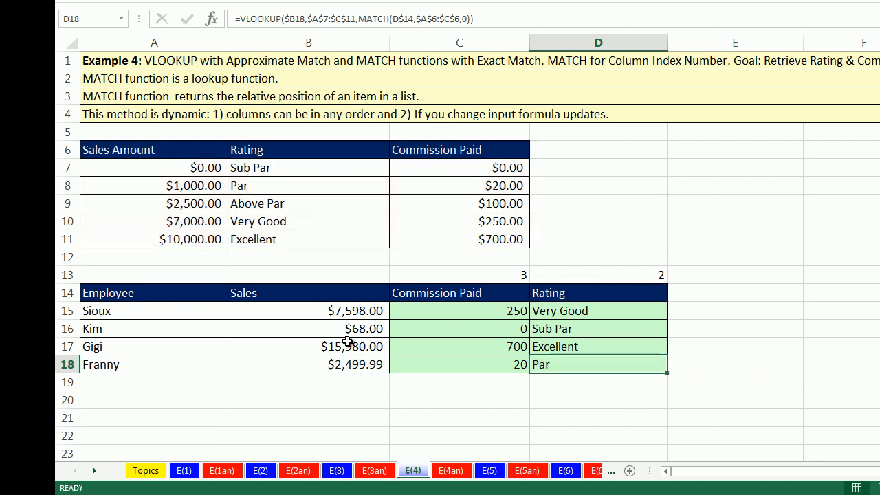
# Open the E(5) sheet and examine the master customer list in column A and the prospective customers in column C
pyautogui.click(489, 471)
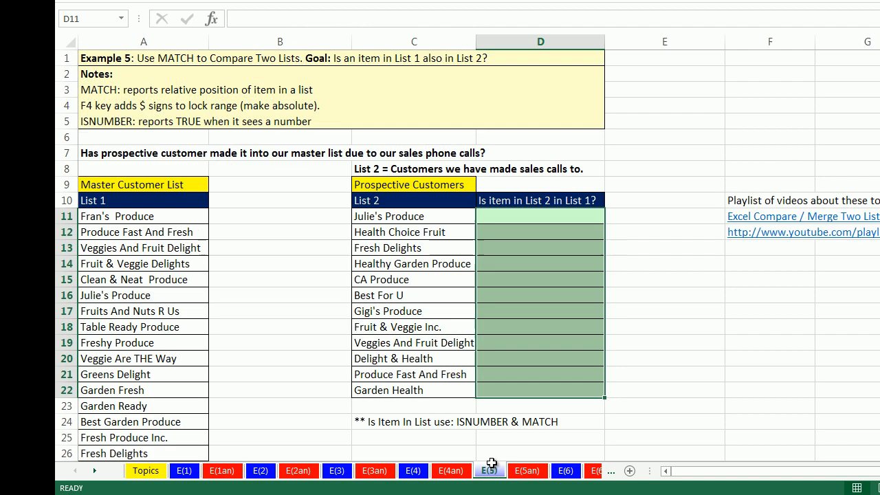
pyautogui.click(496, 221)
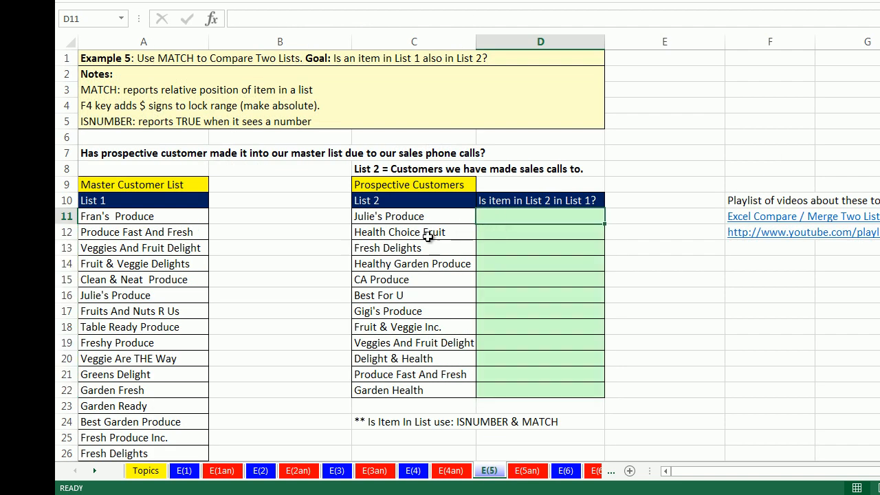
pyautogui.moveTo(179, 222); pyautogui.dragTo(168, 421)
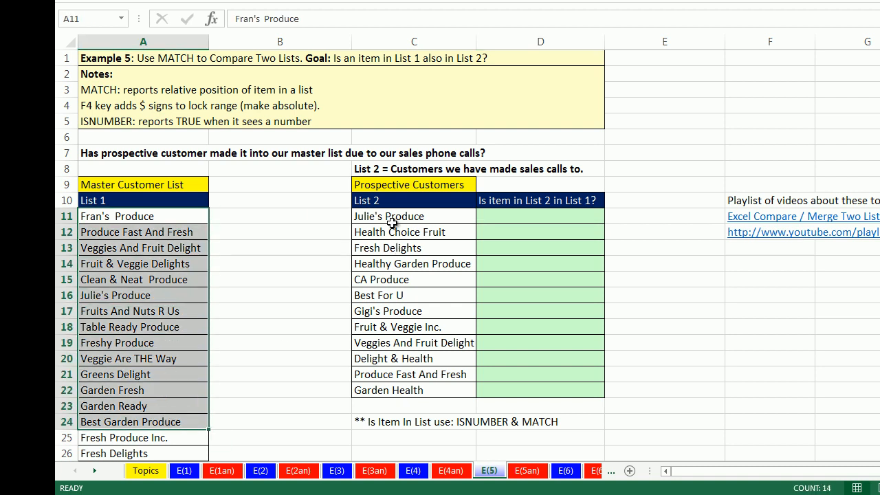
pyautogui.moveTo(389, 216); pyautogui.dragTo(403, 390)
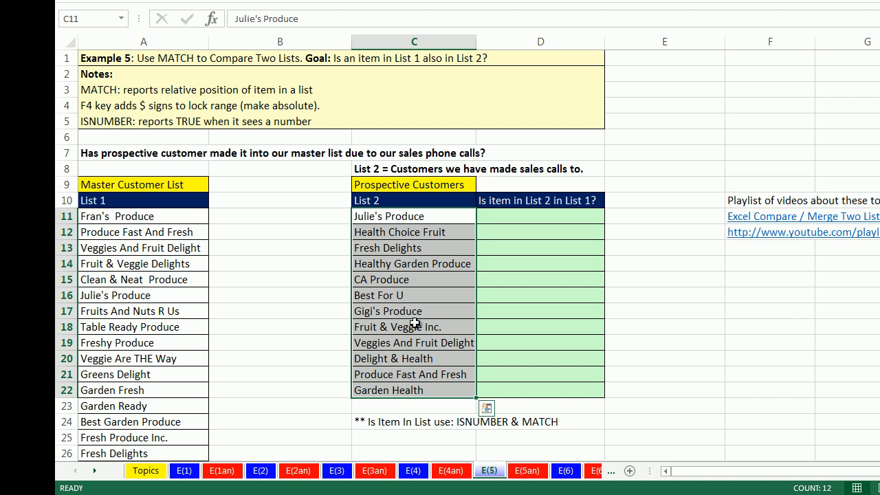
pyautogui.click(454, 220)
pyautogui.click(453, 233)
pyautogui.click(449, 248)
pyautogui.click(449, 265)
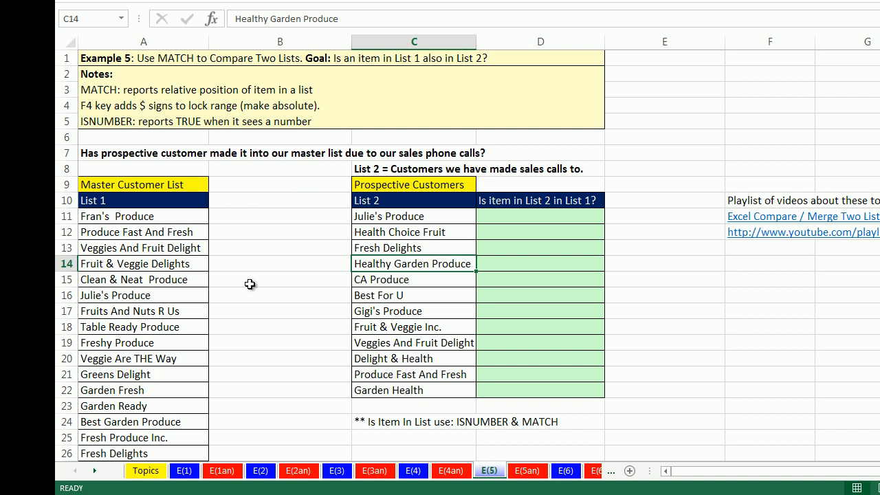
pyautogui.click(402, 217)
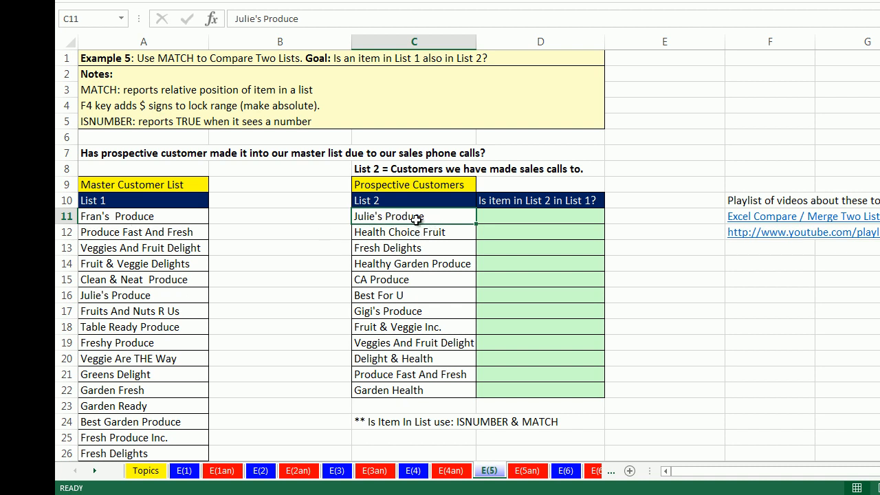
# Enter a MATCH formula in D11 looking up C11 in the locked range $A$11:$A$29 with match type 0, and fill it down to D22
pyautogui.click(493, 219)
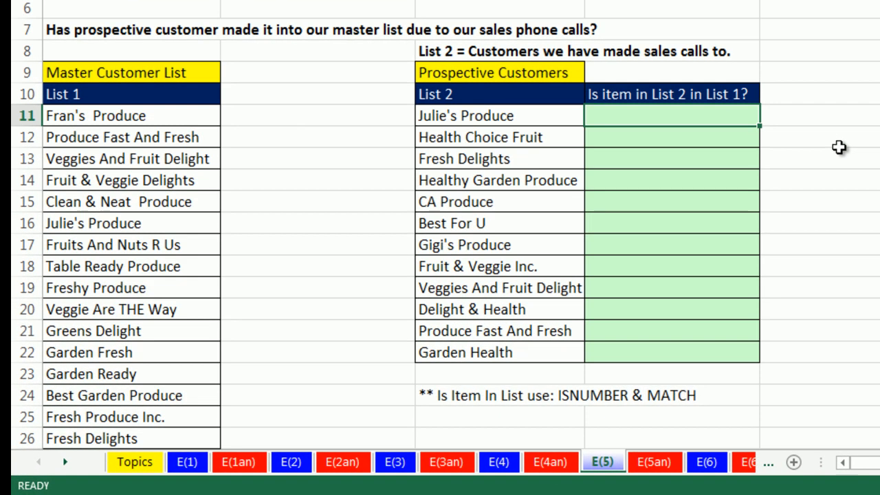
pyautogui.write('=m')
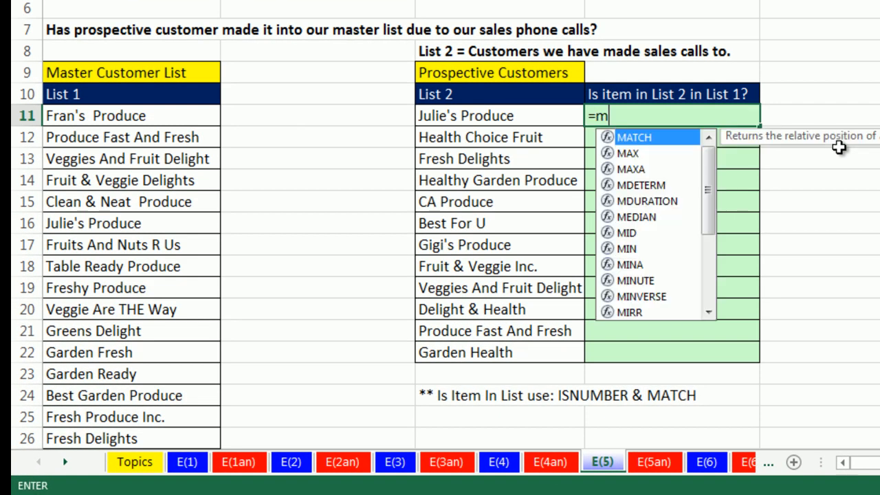
pyautogui.press('Tab')
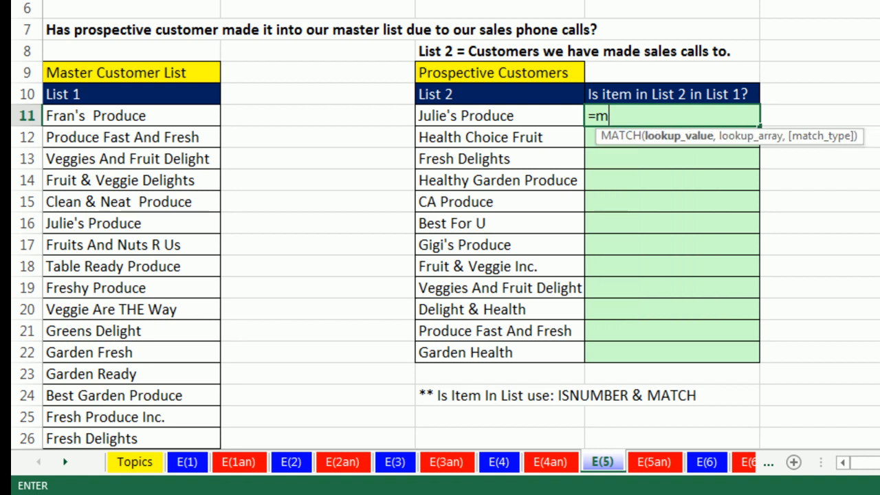
pyautogui.click(552, 120)
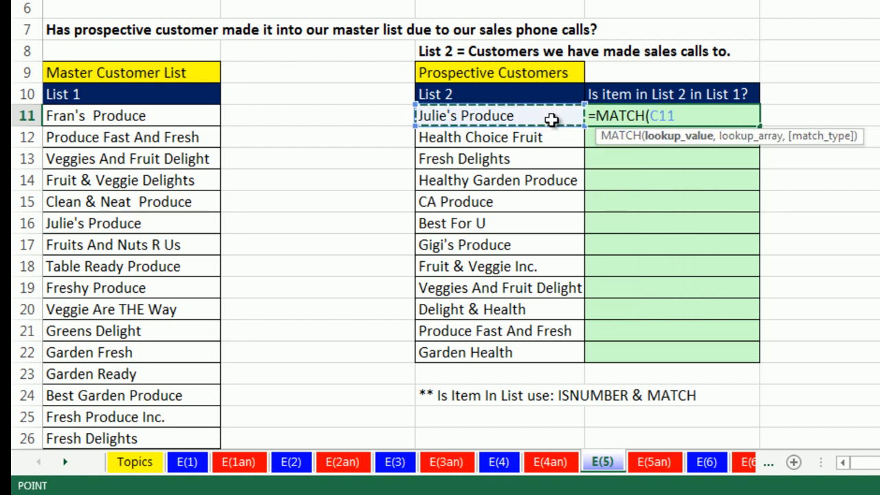
pyautogui.write(',')
pyautogui.moveTo(185, 115); pyautogui.dragTo(187, 374)
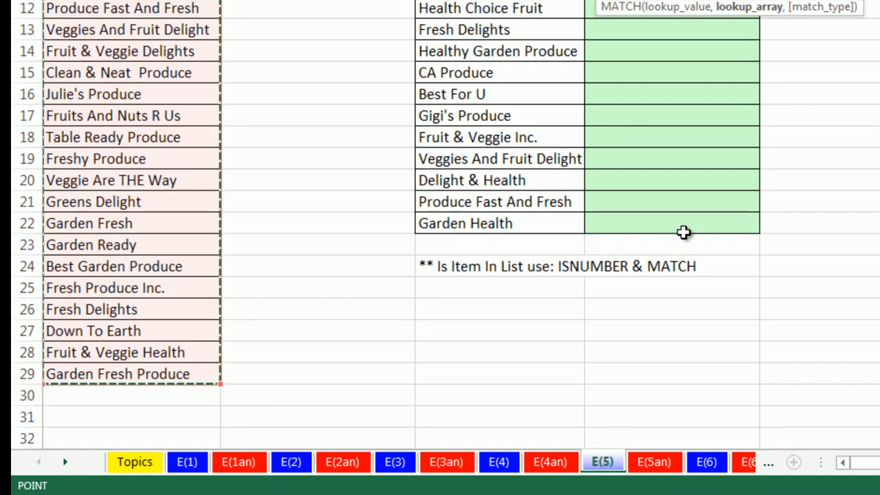
pyautogui.press('F4')
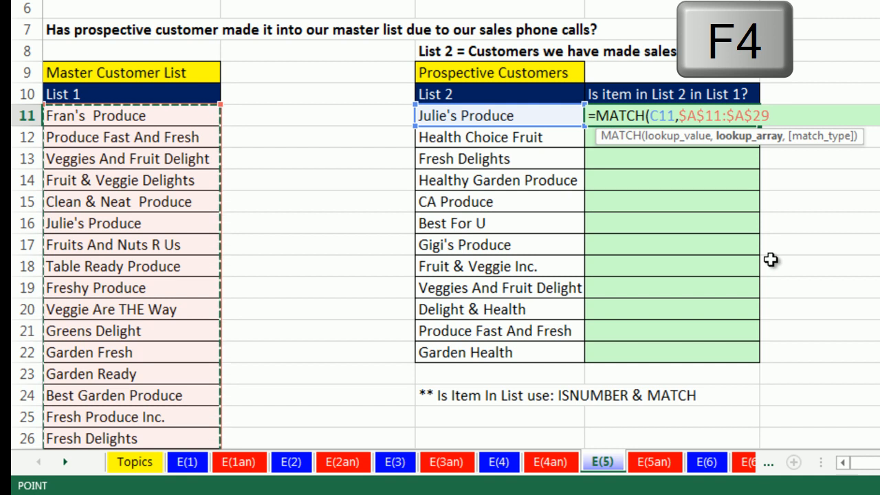
pyautogui.write(',0')
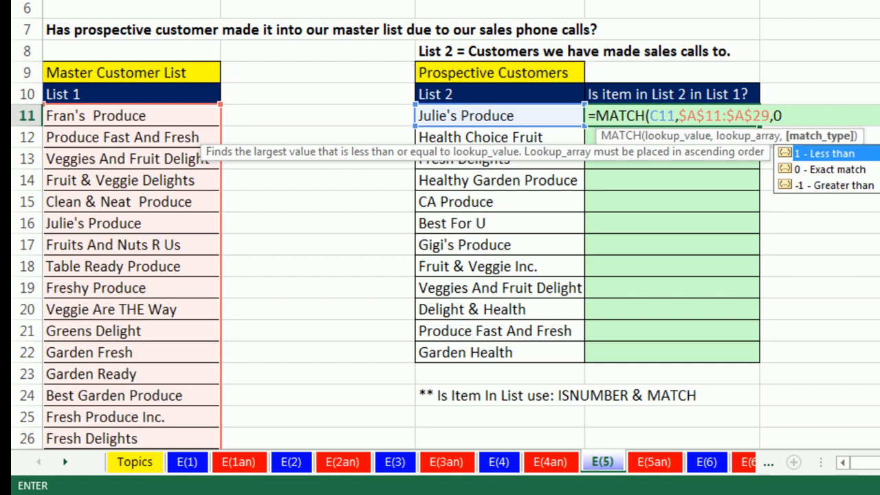
pyautogui.write(')')
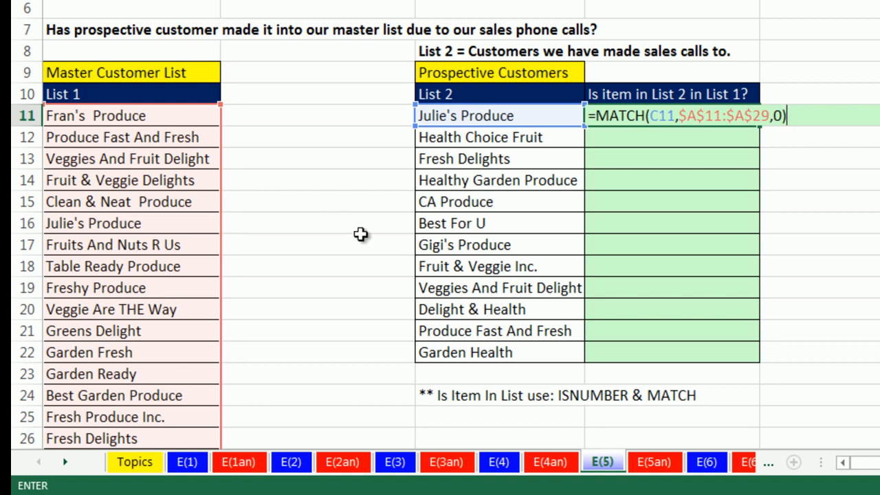
pyautogui.hotkey('ctrl', 'Return')
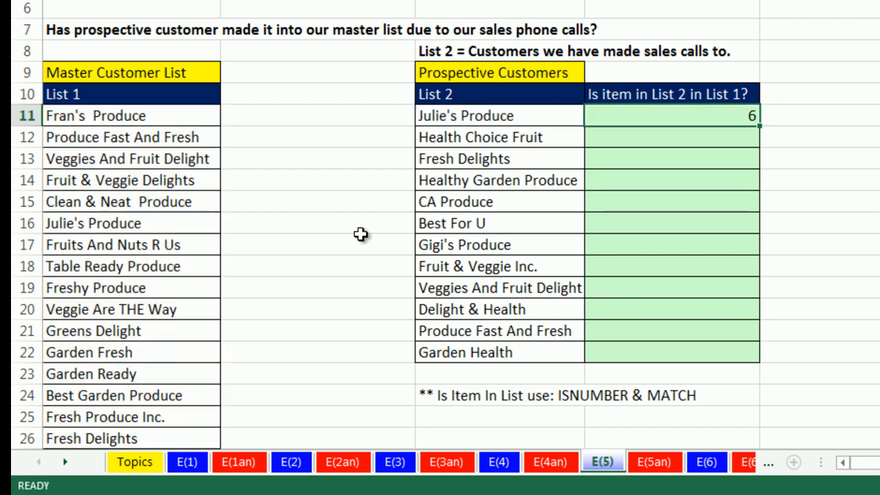
pyautogui.doubleClick(760, 127)
# Check the cell references of the copied MATCH formula in D22
pyautogui.click(708, 355)
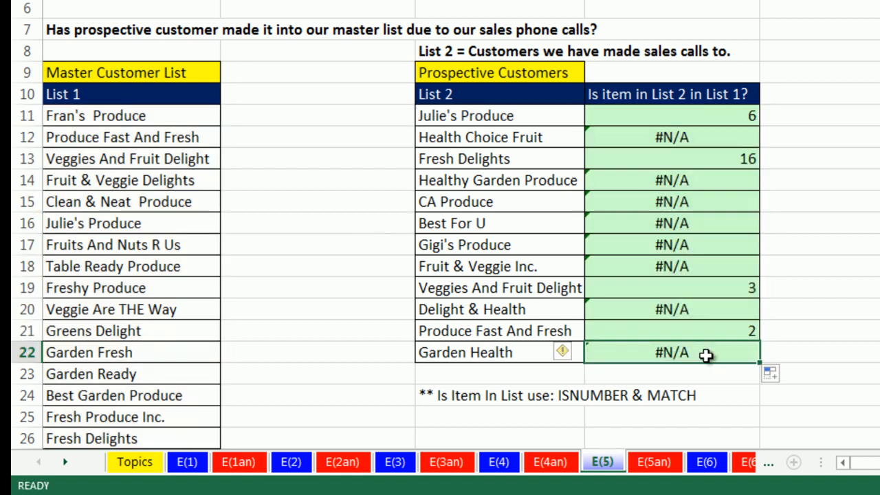
pyautogui.press('F2')
pyautogui.press('Escape')
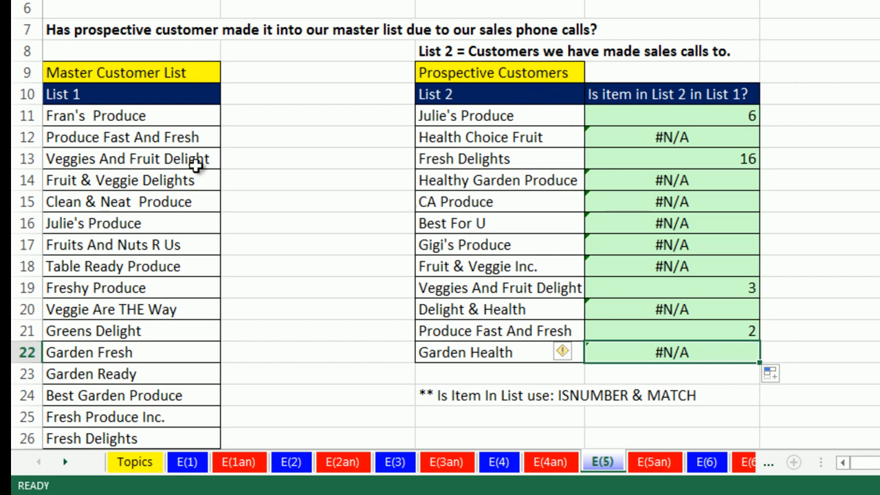
# Review the numeric MATCH results in D11, D13, D19 and D21, and inspect the formula in D11
pyautogui.click(742, 116)
pyautogui.click(751, 153)
pyautogui.click(727, 289)
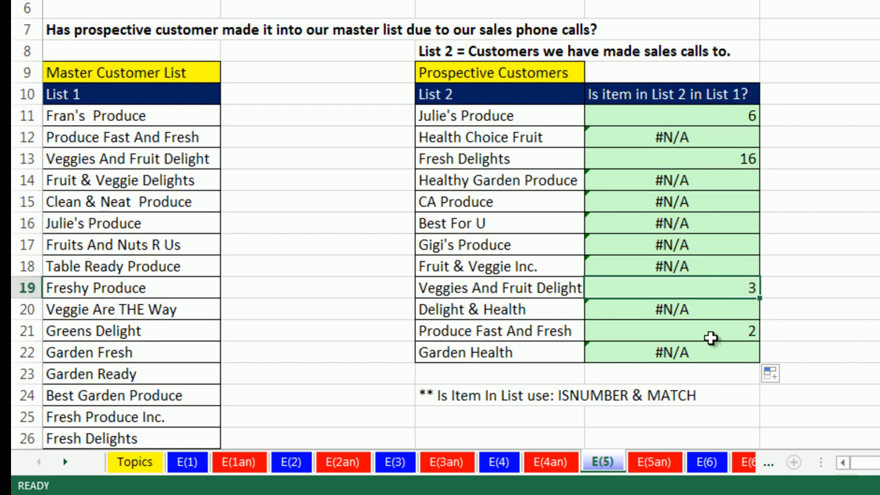
pyautogui.click(708, 331)
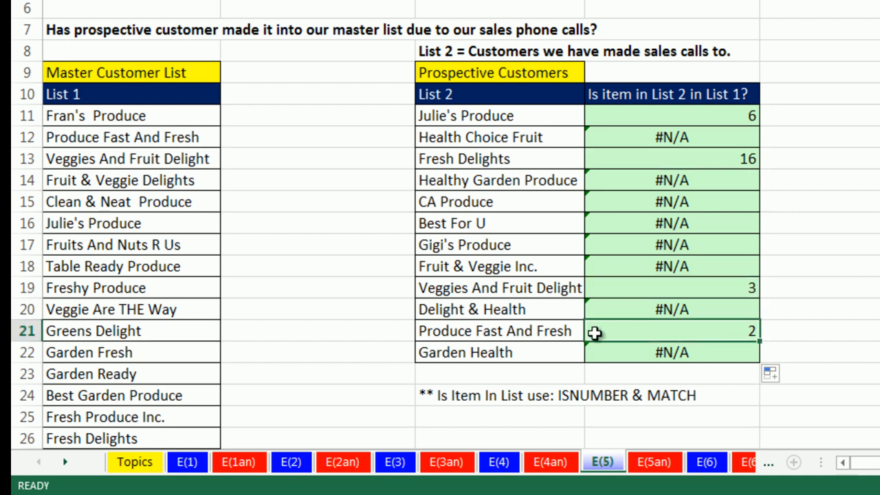
pyautogui.doubleClick(626, 117)
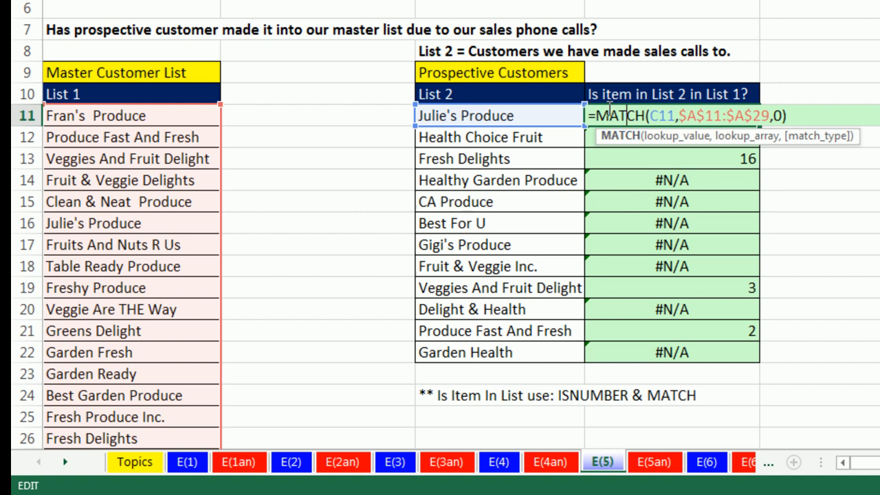
pyautogui.hotkey('ctrl', 'Return')
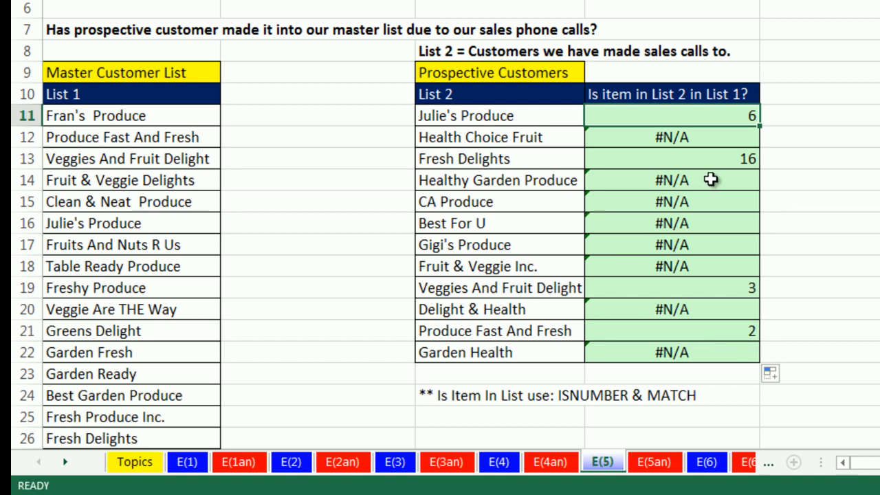
# Wrap the MATCH formula in D11 in ISNUMBER, making it =ISNUMBER(MATCH(C11,$A$11:$A$29,0))
pyautogui.doubleClick(688, 116)
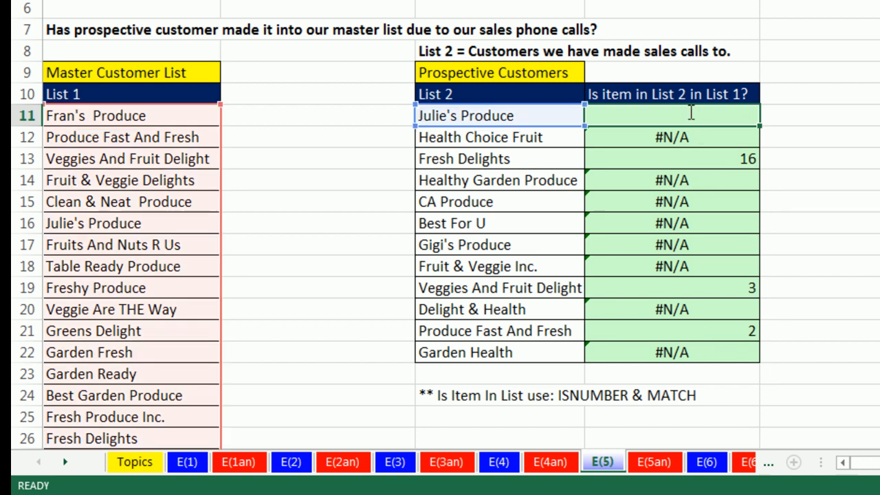
pyautogui.click(599, 115)
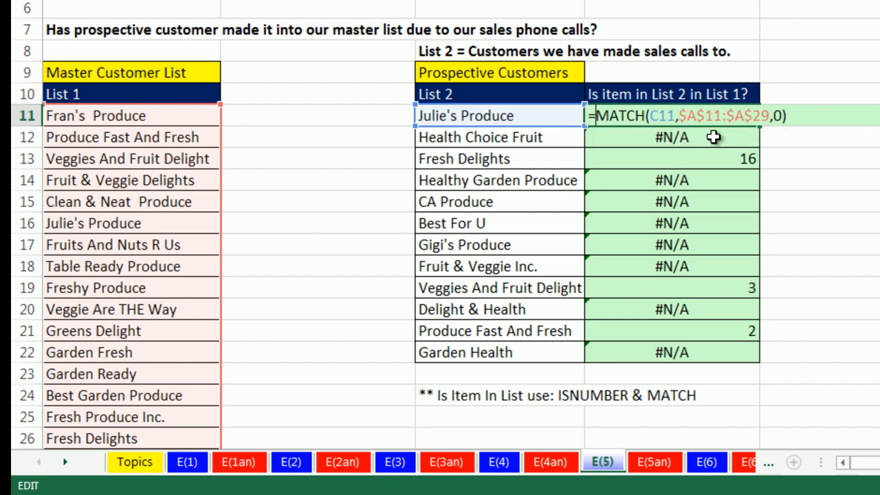
pyautogui.write('isnu')
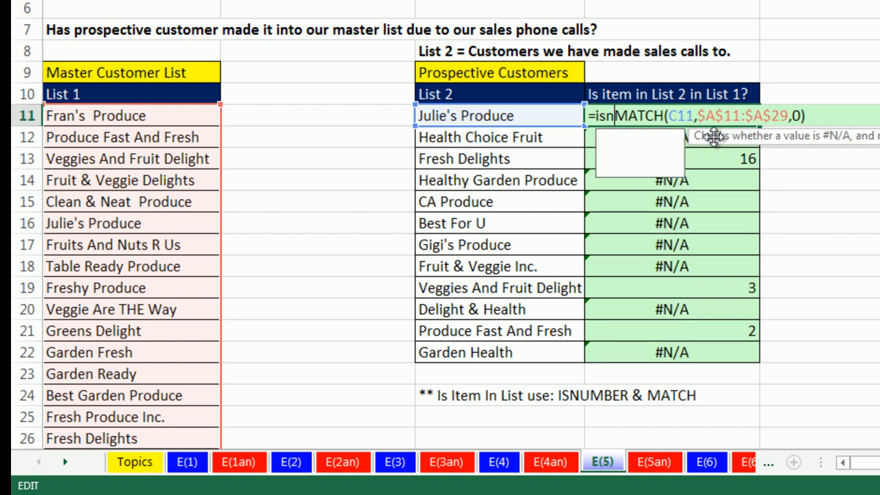
pyautogui.press('Tab')
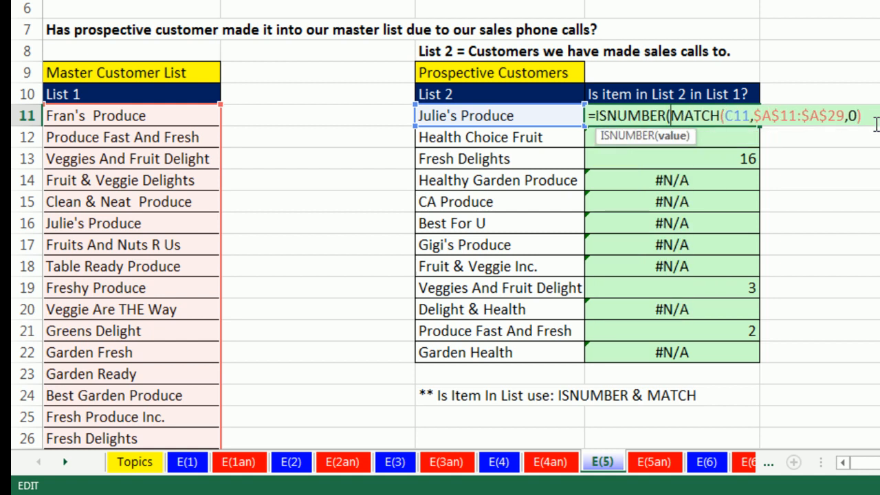
pyautogui.write(')')
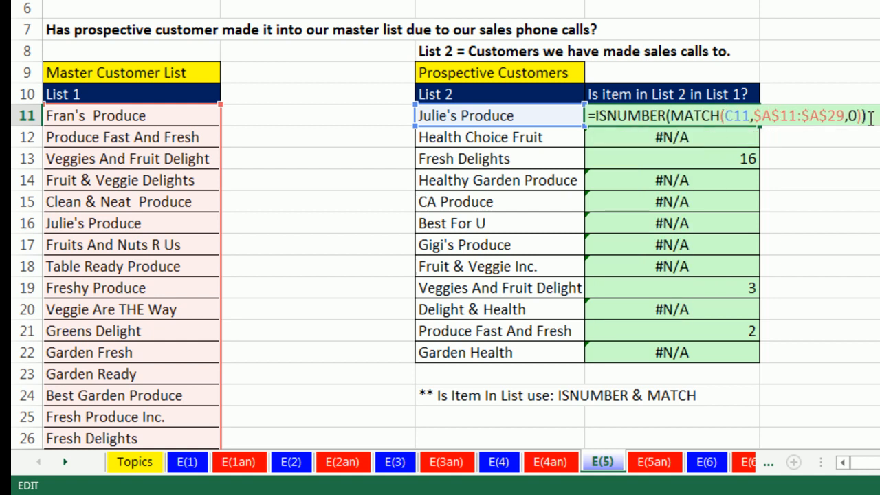
pyautogui.hotkey('ctrl', 'Return')
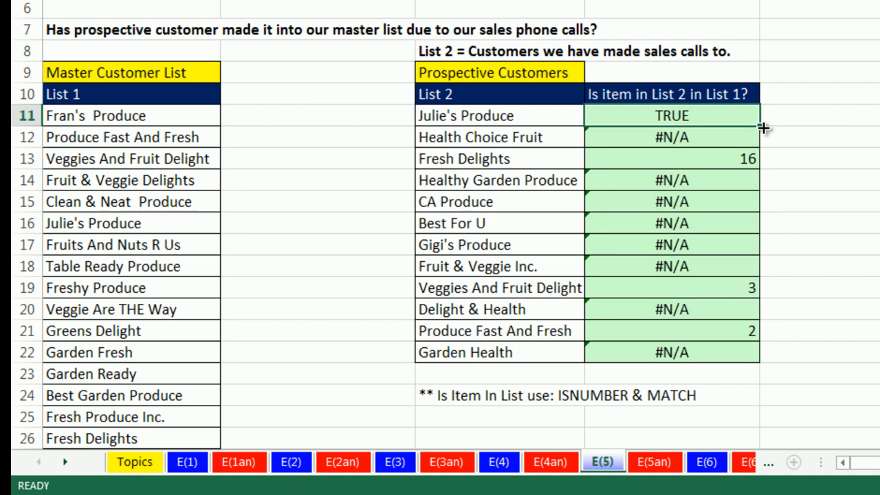
# Fill the D11 formula down through D22 and copy the "Is item in List 2 in List 1?" header into E10
pyautogui.hotkey('ctrl', 'shift', 'Down')
pyautogui.hotkey('ctrl', 'd')
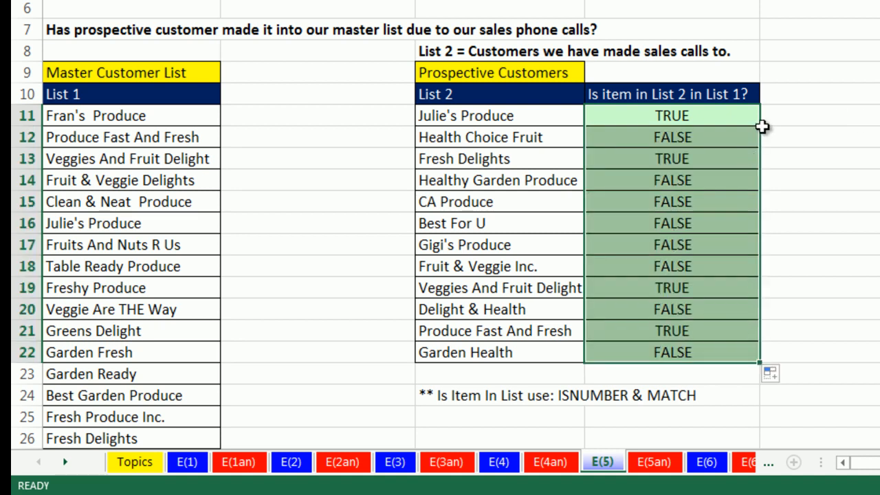
pyautogui.click(732, 94)
pyautogui.hotkey('ctrl', 'c')
pyautogui.click(826, 96)
pyautogui.hotkey('ctrl', 'v')
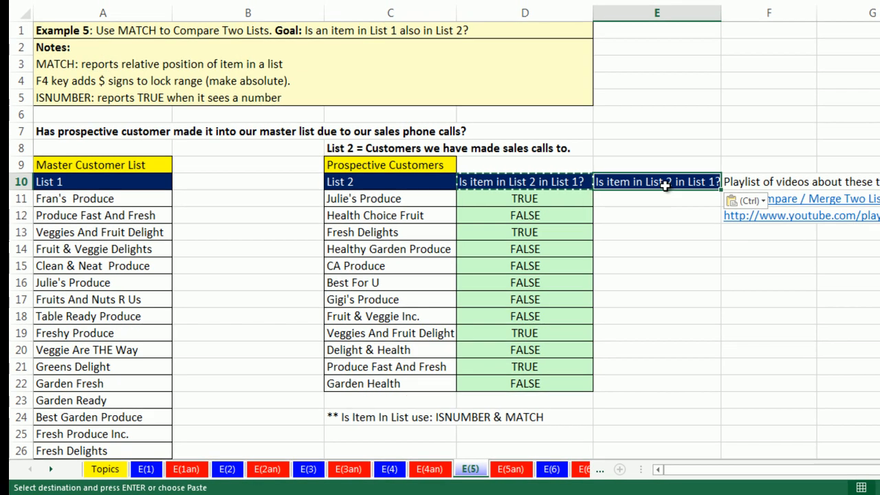
# Change the E10 header to "Is item NOT in List 2 in List 1?" and widen column E to fit it
pyautogui.doubleClick(666, 183)
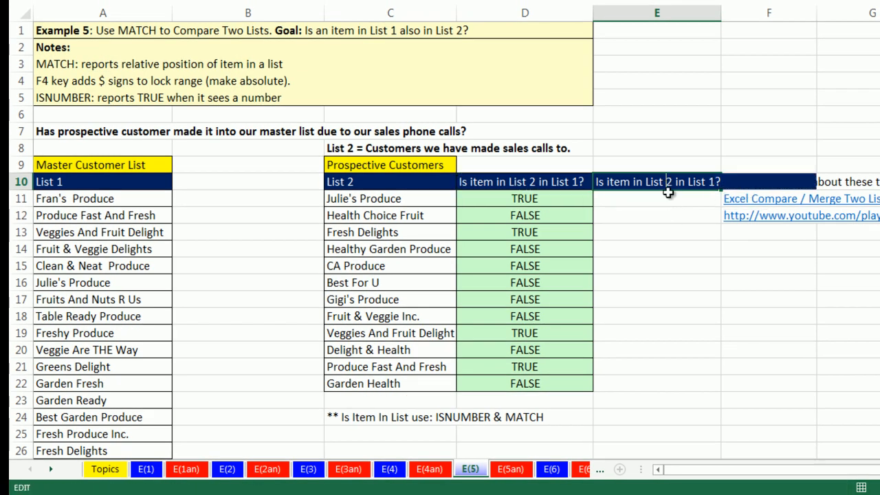
pyautogui.doubleClick(639, 183)
pyautogui.click(635, 182)
pyautogui.write('NOT')
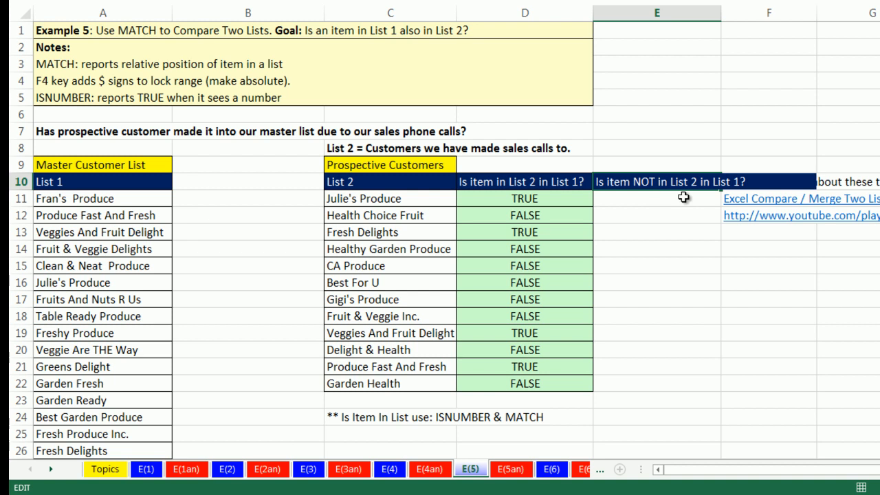
pyautogui.press('Return')
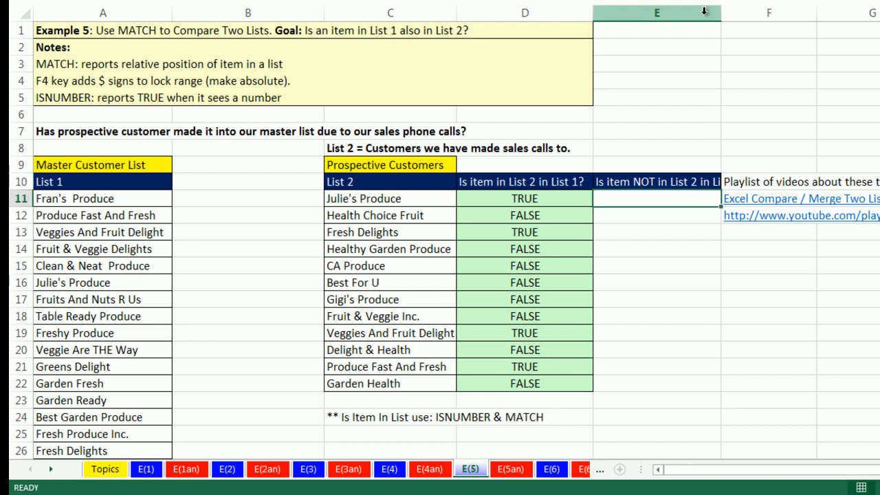
pyautogui.moveTo(721, 13); pyautogui.dragTo(760, 19)
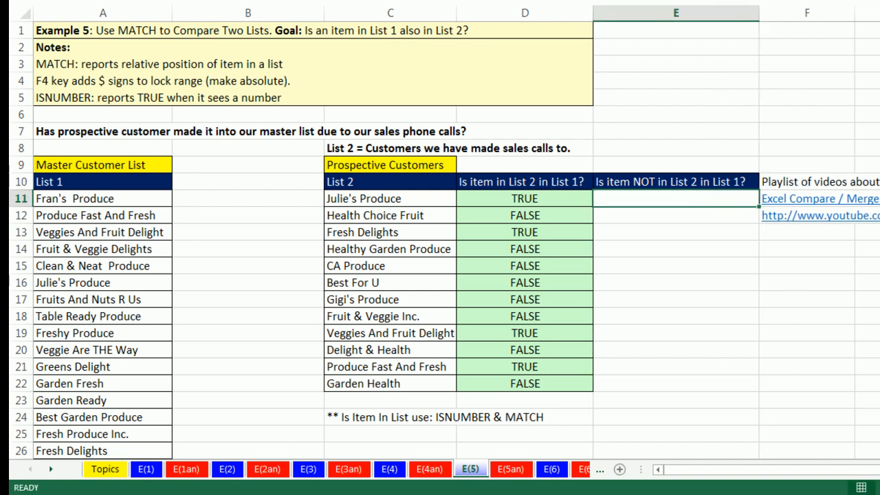
pyautogui.click(536, 184)
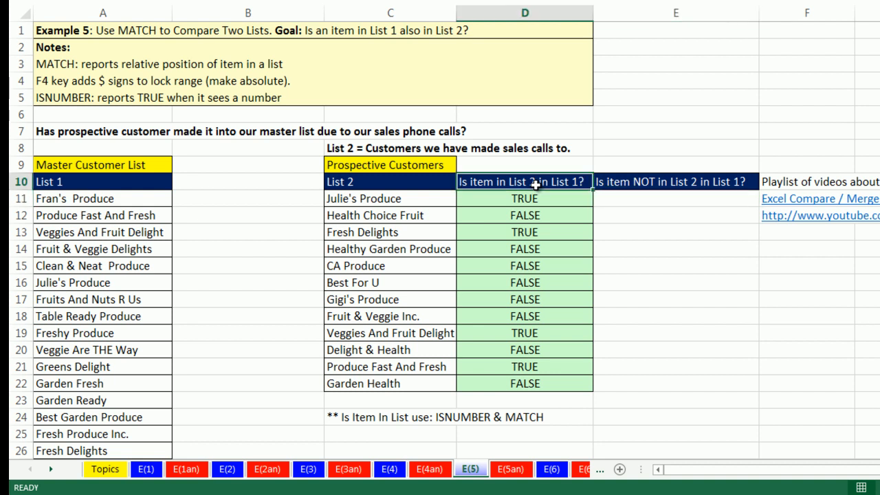
pyautogui.click(668, 180)
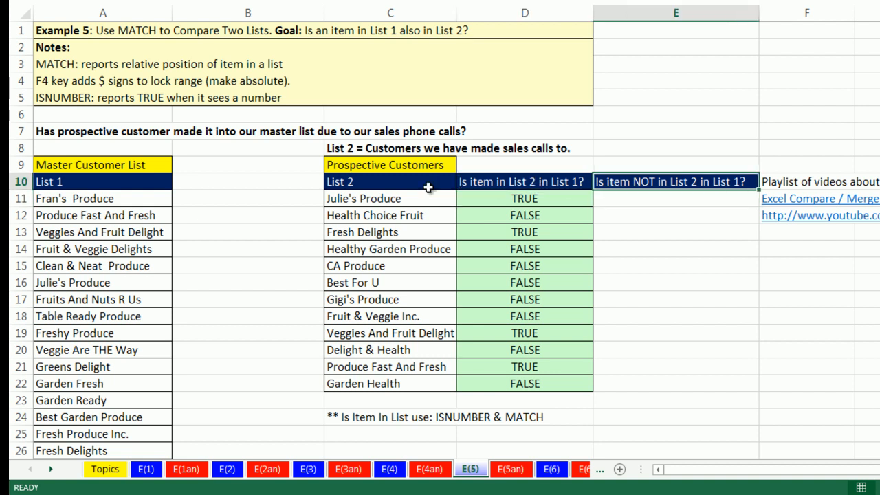
# Reuse the MATCH part of D11's formula to enter =MATCH(C11,$A$11:$A$29,0) in E11 and fill it down through E22
pyautogui.doubleClick(517, 199)
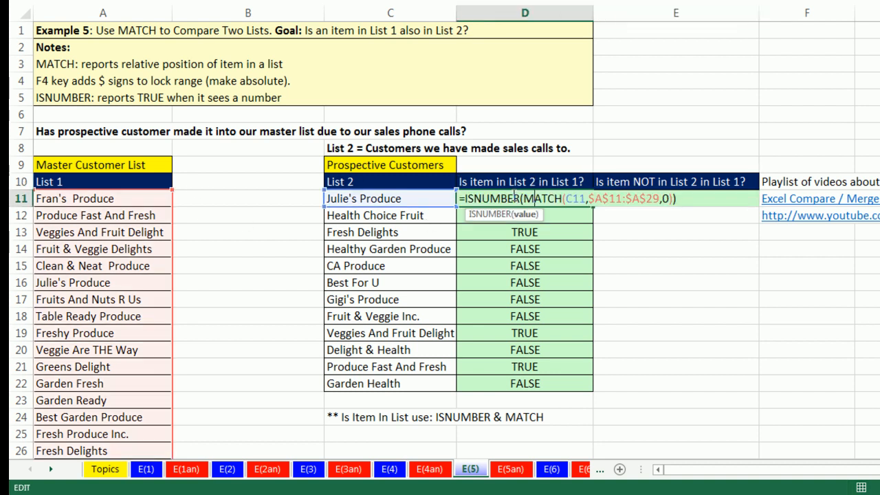
pyautogui.click(526, 216)
pyautogui.hotkey('ctrl', 'c')
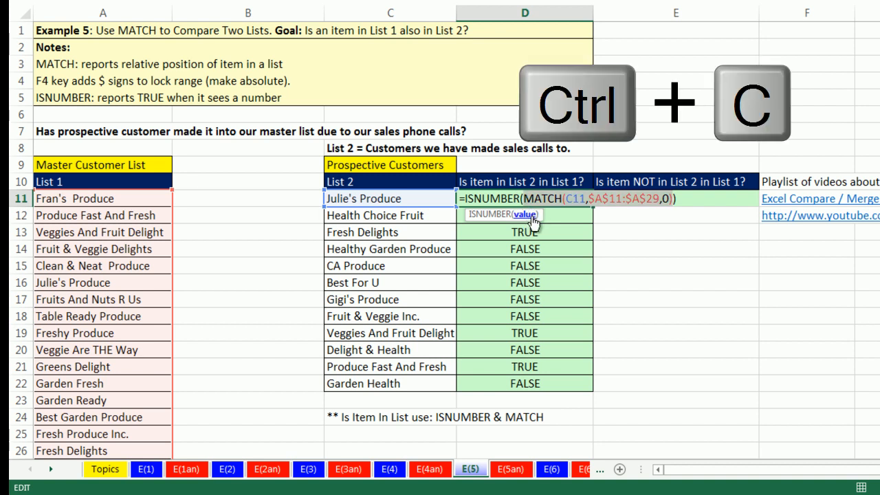
pyautogui.press('Escape')
pyautogui.click(672, 201)
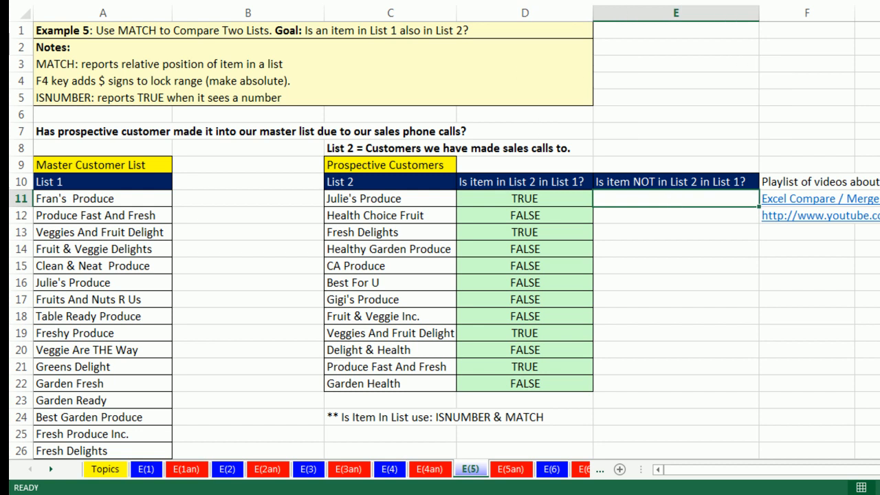
pyautogui.write('=')
pyautogui.hotkey('ctrl', 'v')
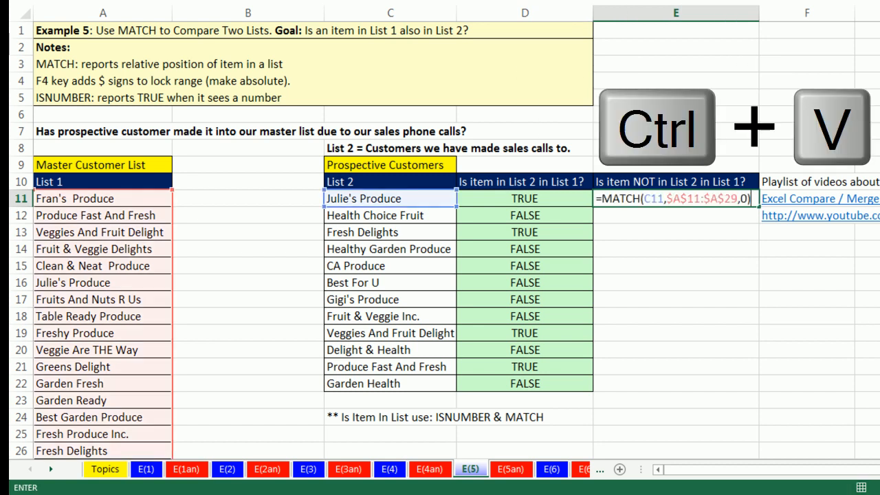
pyautogui.hotkey('ctrl', 'Return')
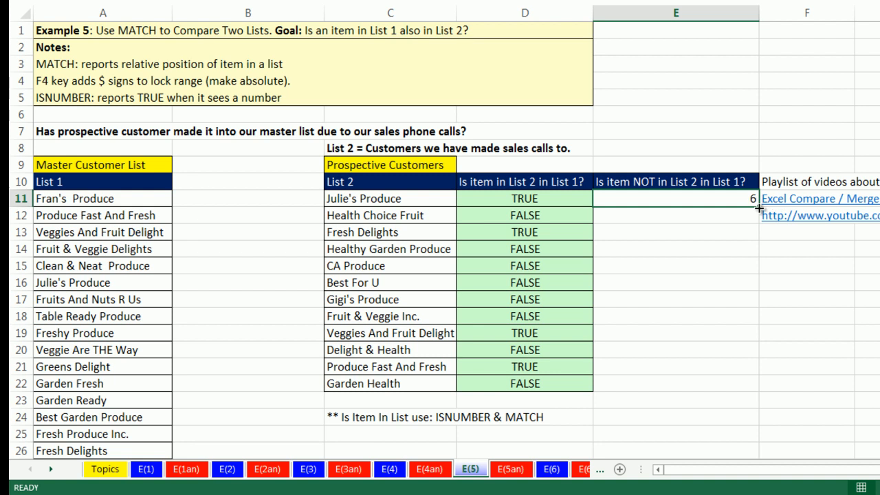
pyautogui.doubleClick(760, 208)
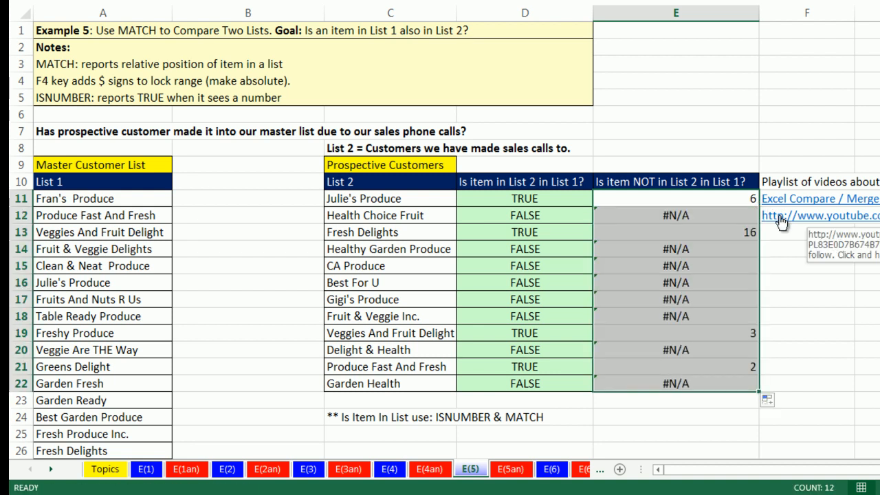
# Wrap E11's MATCH formula in ISNA, giving =ISNA(MATCH(C11,$A$11:$A$29,0)), and fill it down through E22
pyautogui.click(652, 202)
pyautogui.press('F2')
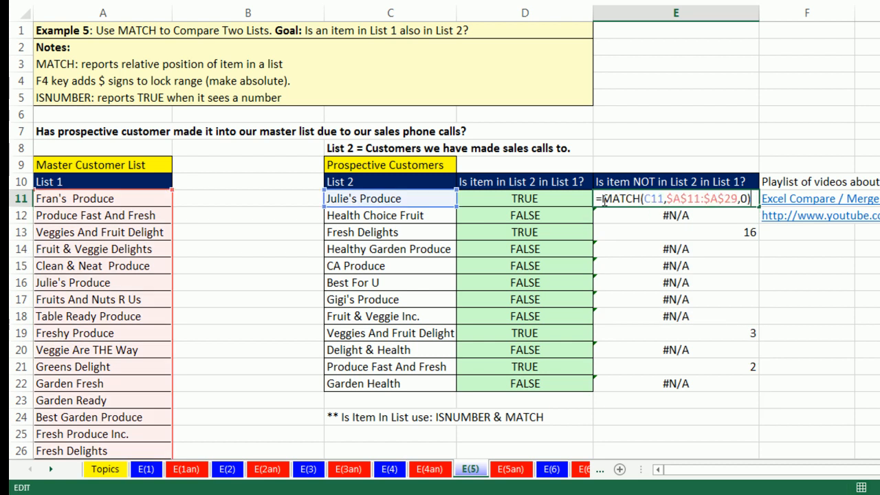
pyautogui.write('isn')
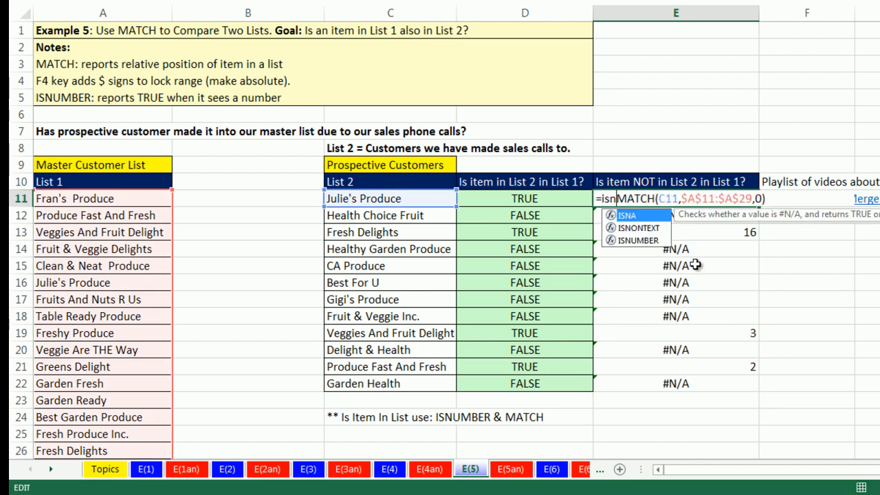
pyautogui.press('Tab')
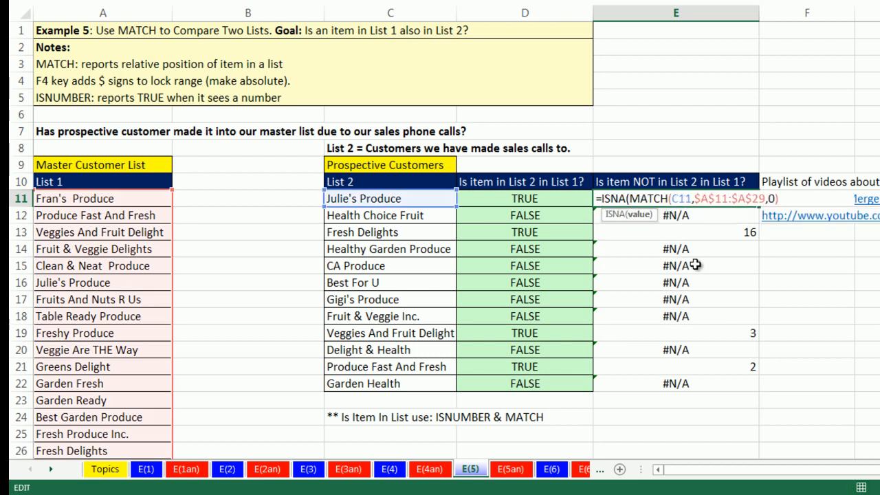
pyautogui.click(787, 196)
pyautogui.write(')')
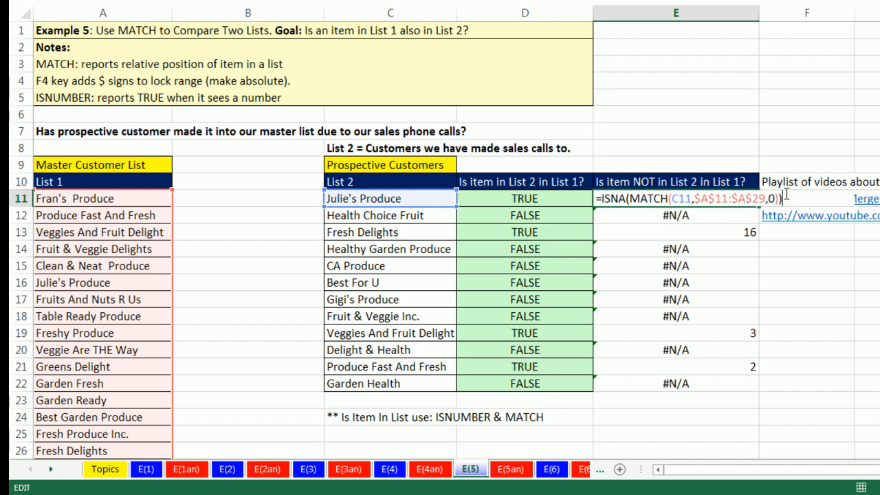
pyautogui.hotkey('ctrl', 'Return')
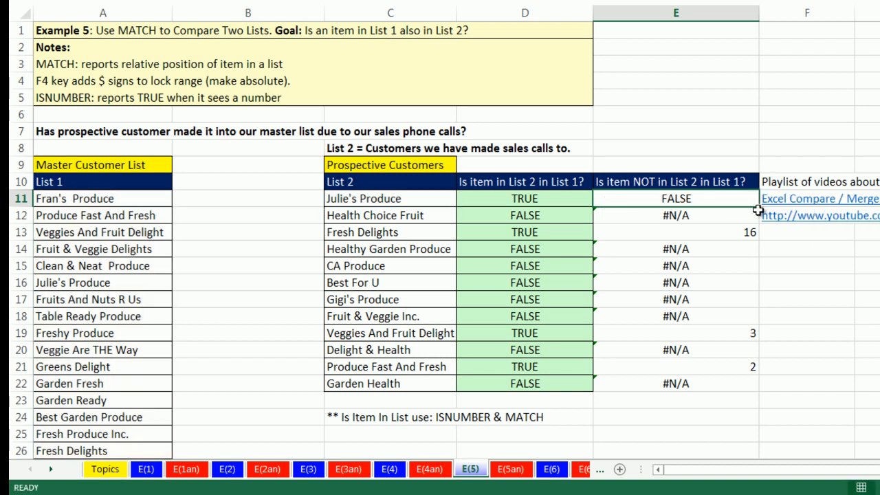
pyautogui.doubleClick(759, 207)
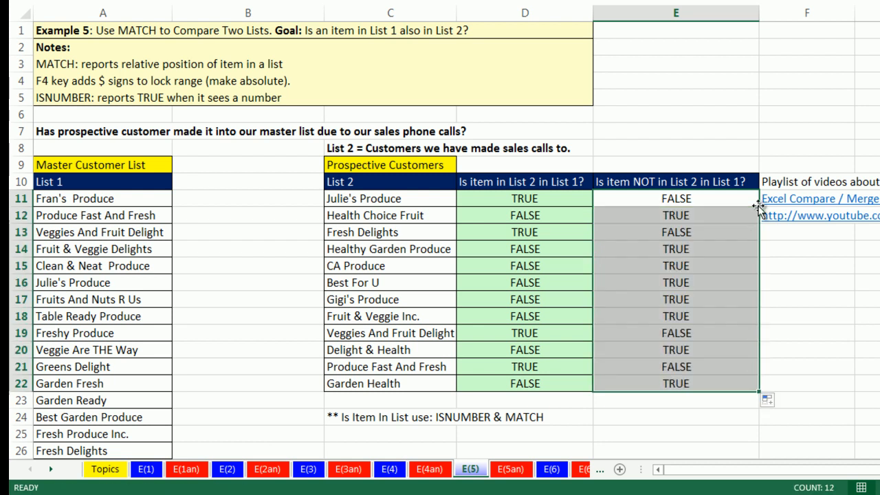
# Inspect the MATCH expression used as the value argument of the ISNUMBER formula in D11, leaving the formula unchanged
pyautogui.doubleClick(535, 198)
pyautogui.click(524, 215)
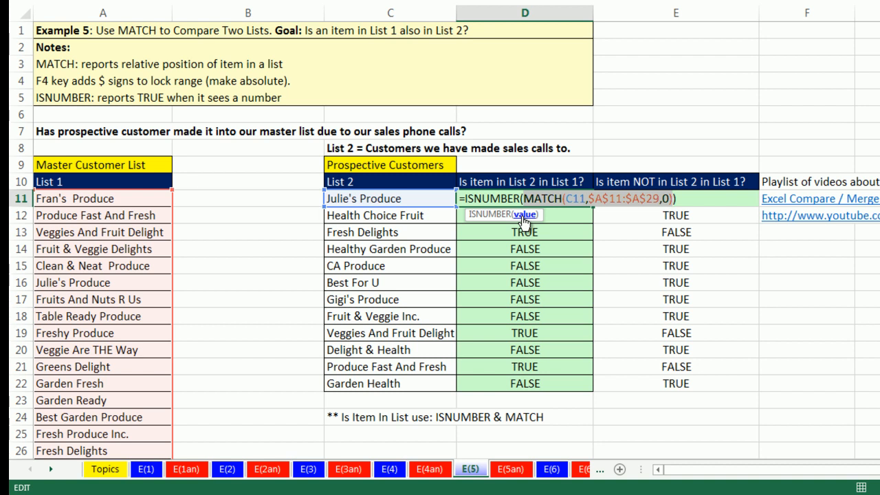
pyautogui.press('Escape')
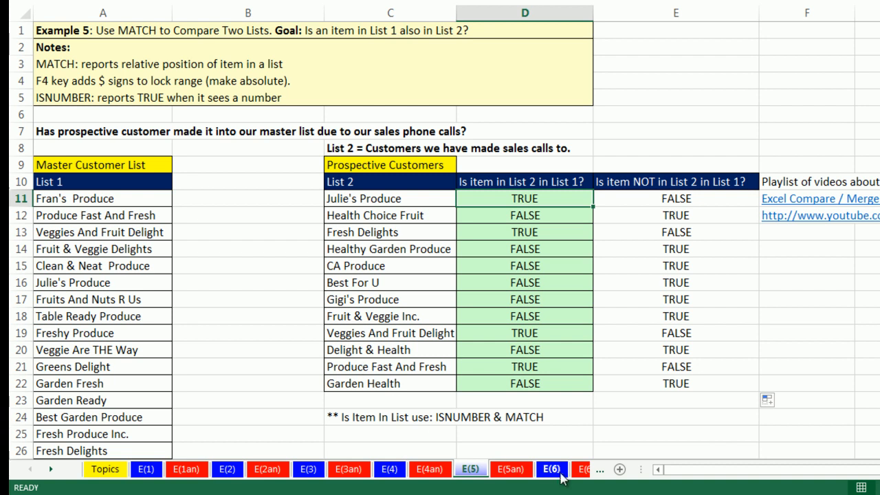
# Open sheet E(6) and examine the lookup value in B21, the Description column, and the matching product in column A
pyautogui.click(552, 469)
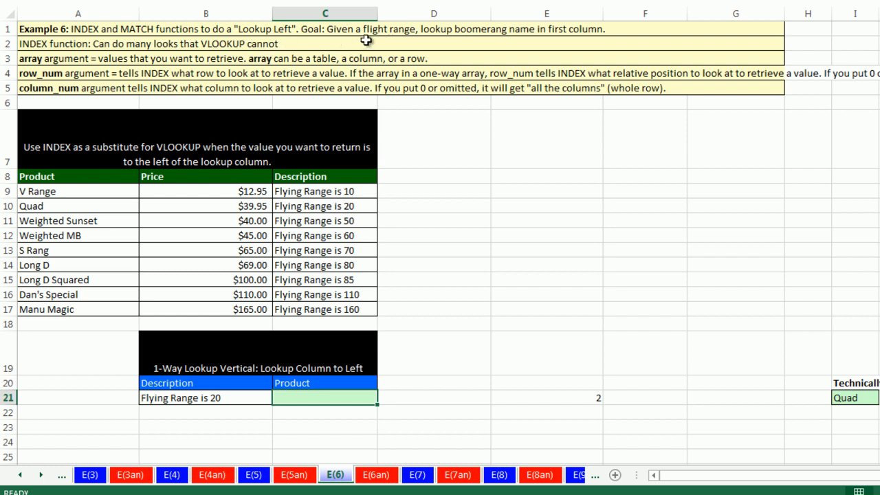
pyautogui.click(216, 398)
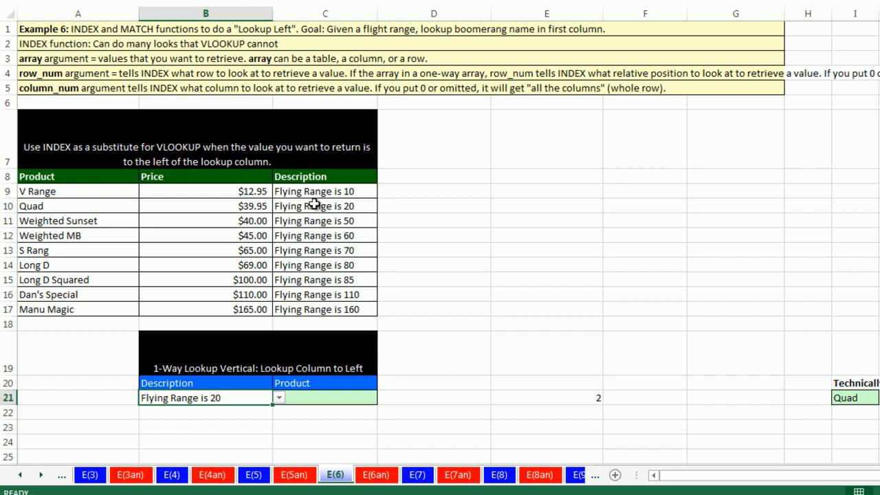
pyautogui.moveTo(315, 193); pyautogui.dragTo(337, 309)
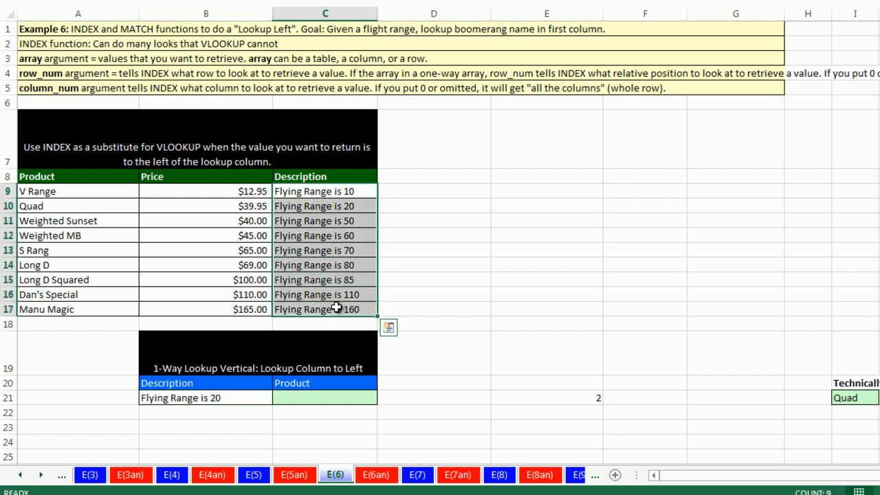
pyautogui.click(337, 208)
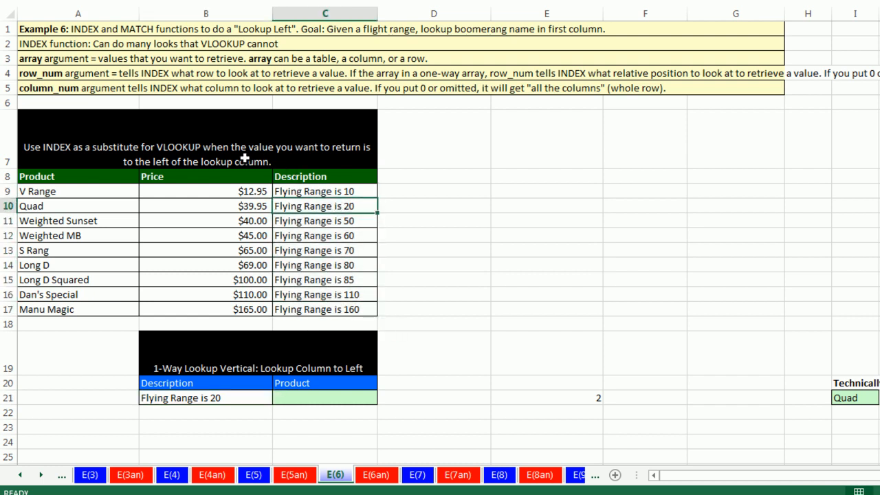
pyautogui.click(110, 212)
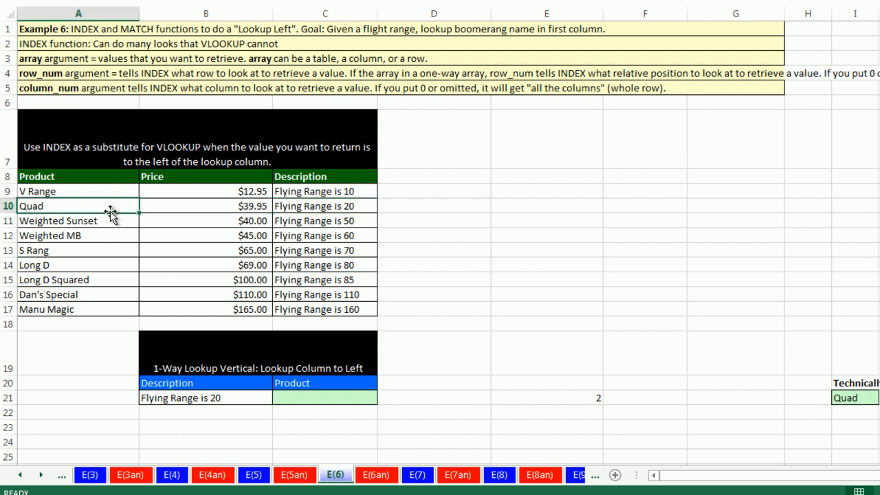
# Start an INDEX formula in the Product result cell C21
pyautogui.click(294, 399)
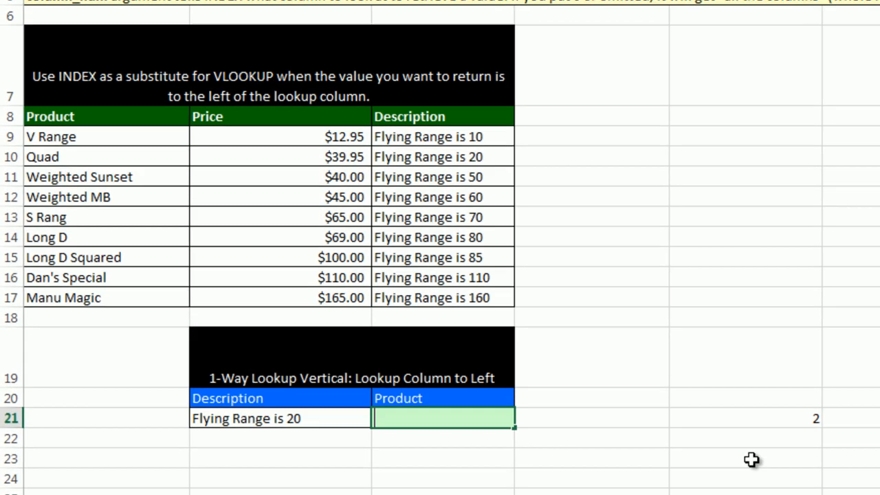
pyautogui.write('=in')
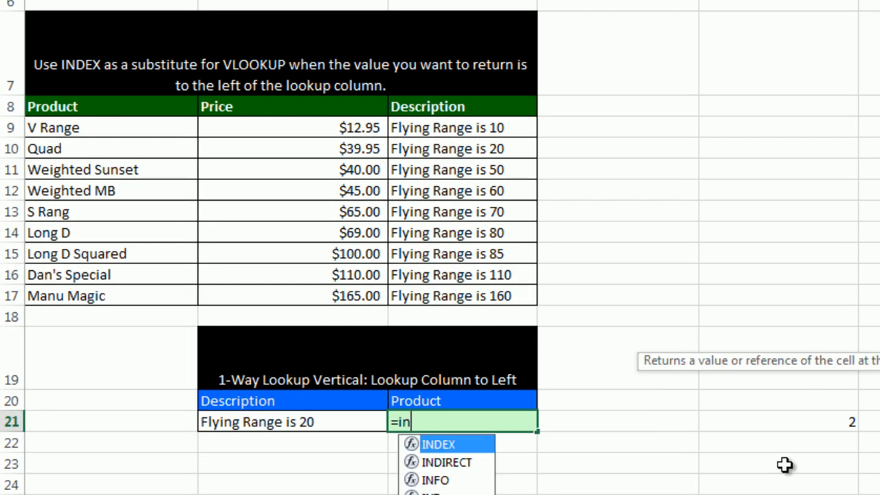
pyautogui.doubleClick(454, 444)
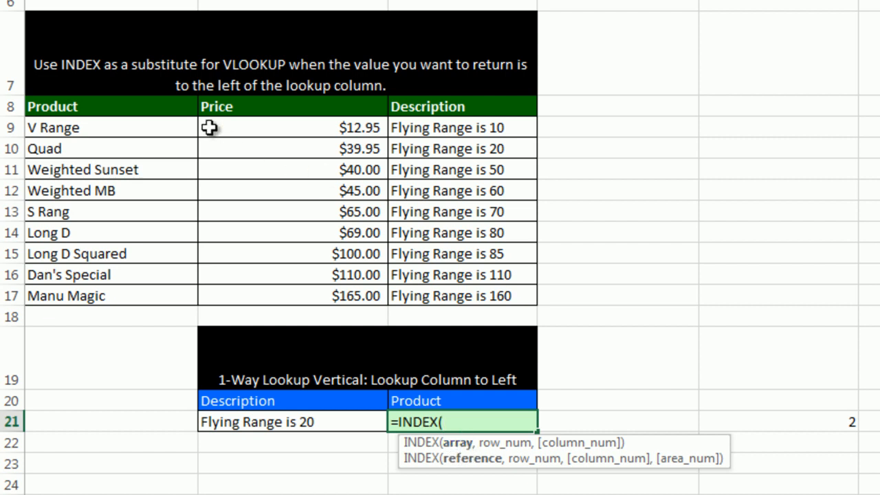
pyautogui.moveTo(177, 131); pyautogui.dragTo(452, 298)
pyautogui.moveTo(153, 122); pyautogui.dragTo(169, 295)
pyautogui.moveTo(133, 106); pyautogui.dragTo(429, 104)
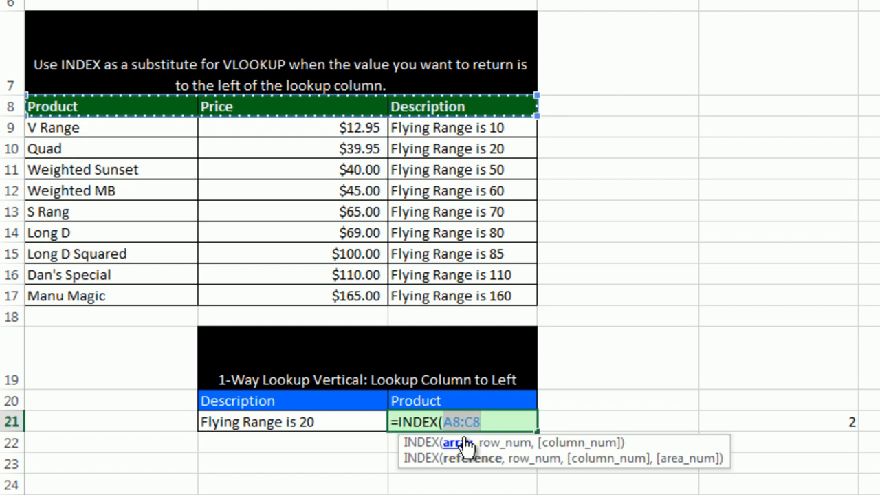
pyautogui.press('BackSpace')
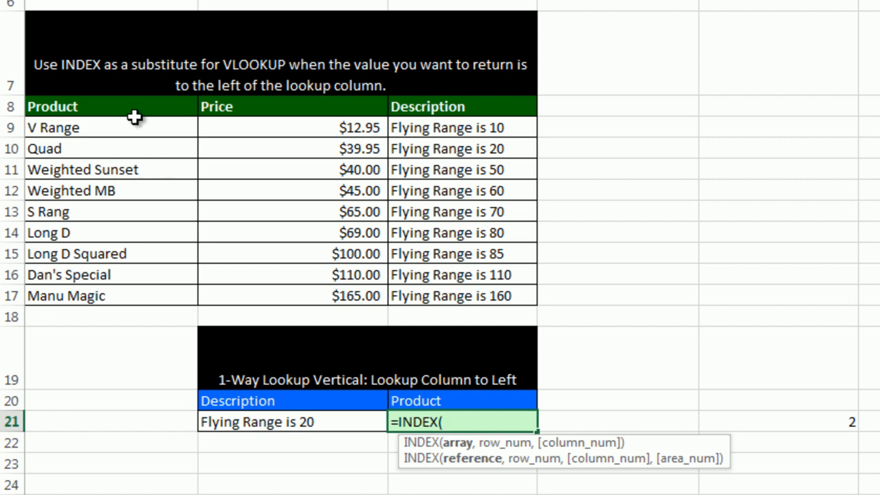
# Set the product names A9:A17 as the INDEX array in C21 and continue to the row_num argument
pyautogui.moveTo(130, 130); pyautogui.dragTo(196, 293)
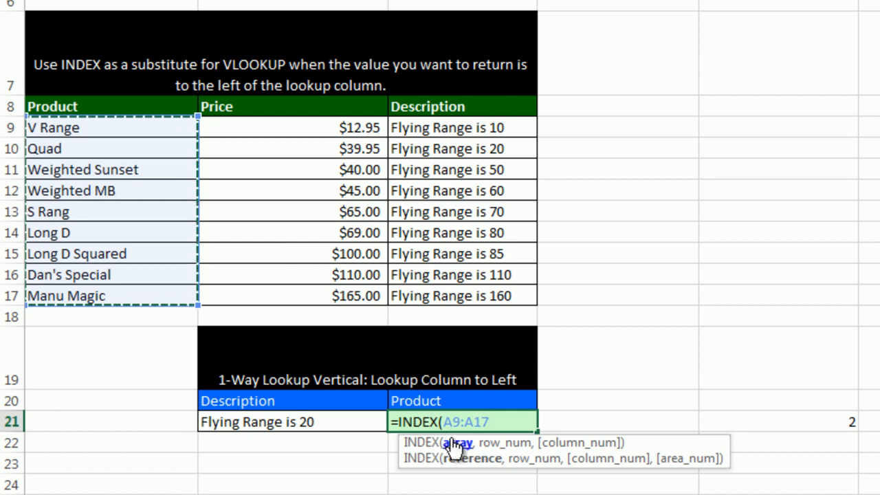
pyautogui.write(',')
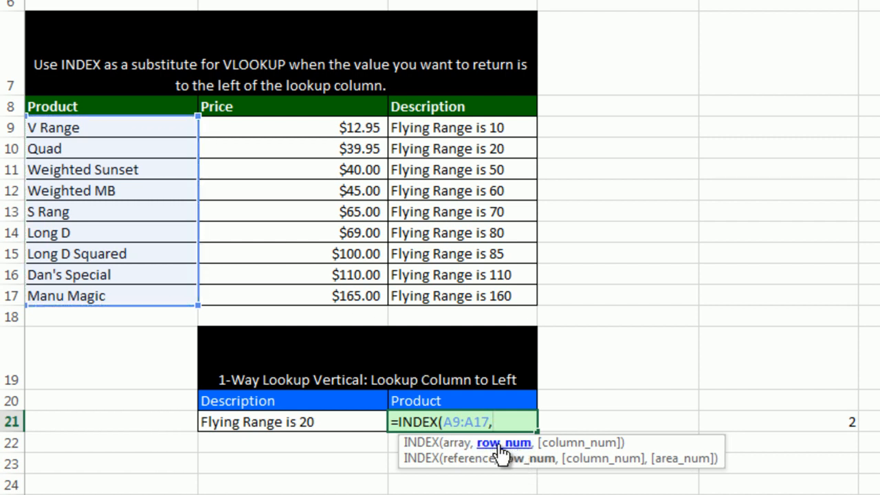
pyautogui.click(458, 447)
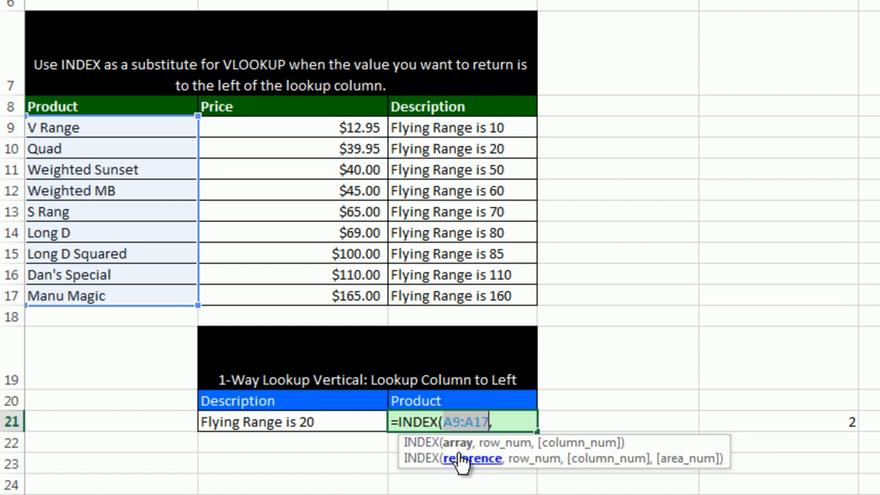
pyautogui.click(512, 447)
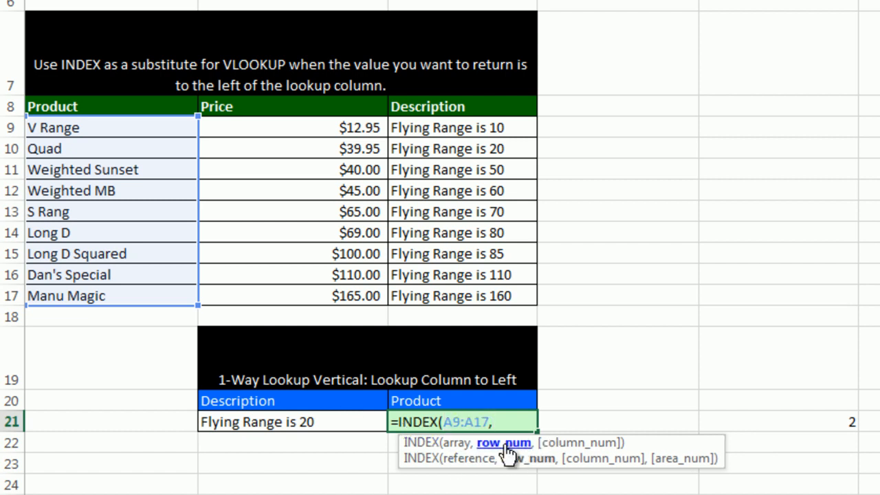
# Nest MATCH(B21,C9:C17,0) as the row_num argument of the INDEX formula in C21, using an exact match on the Description column
pyautogui.write('mat')
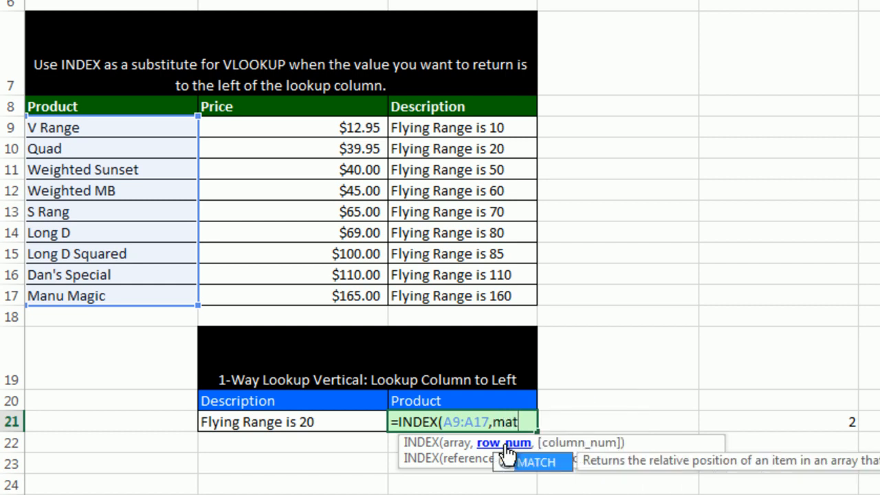
pyautogui.press('Tab')
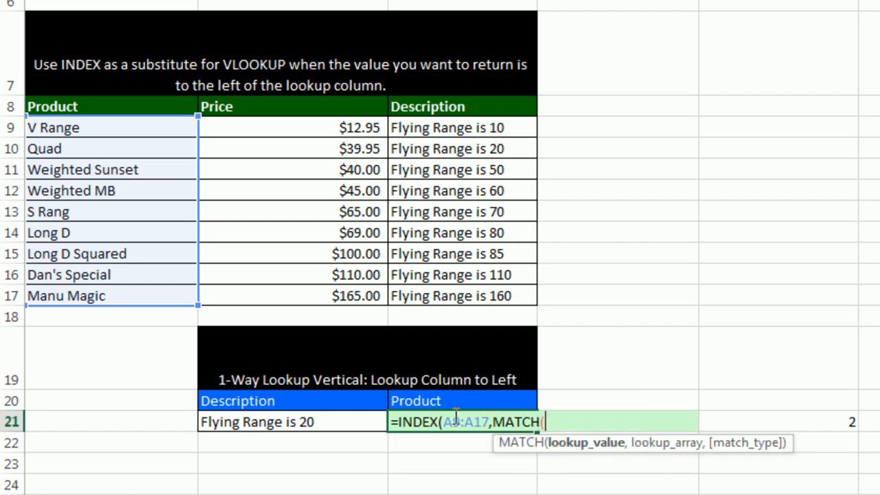
pyautogui.click(322, 423)
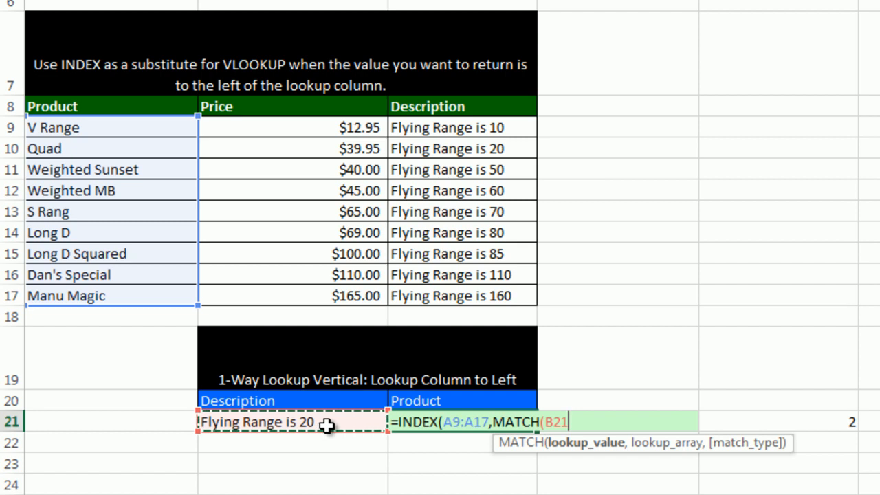
pyautogui.write(',')
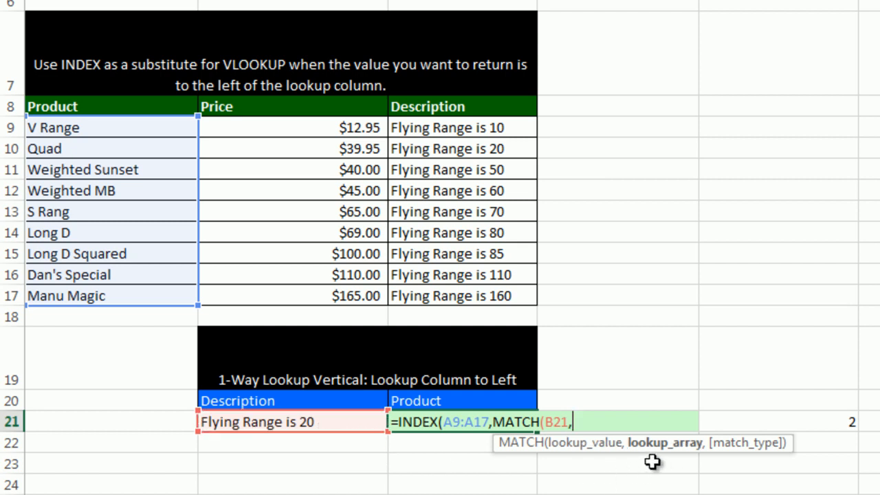
pyautogui.moveTo(452, 126); pyautogui.dragTo(462, 297)
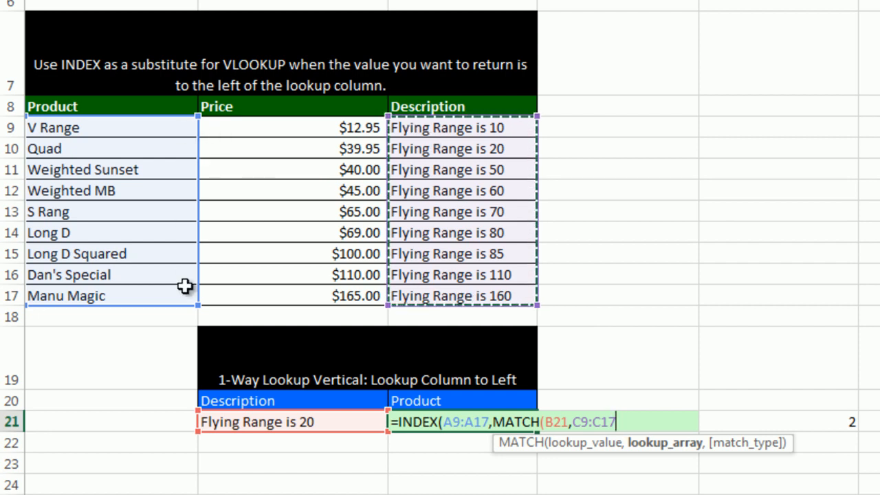
pyautogui.write(',')
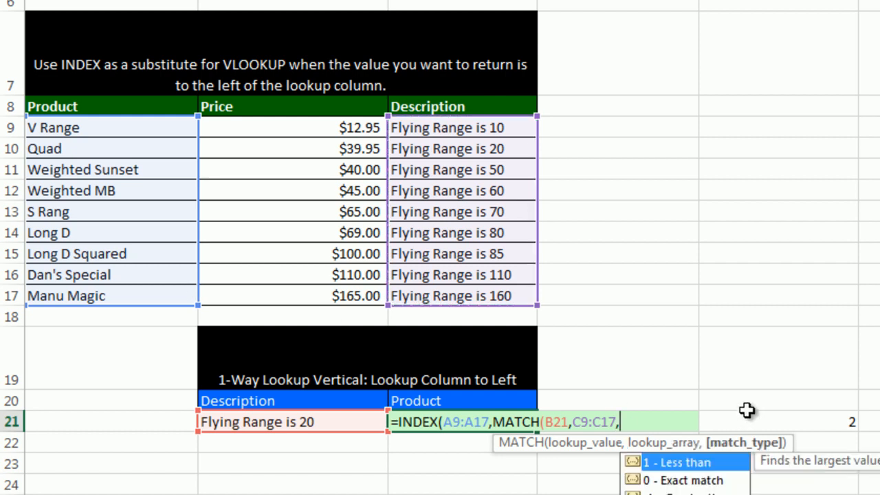
pyautogui.write('0')
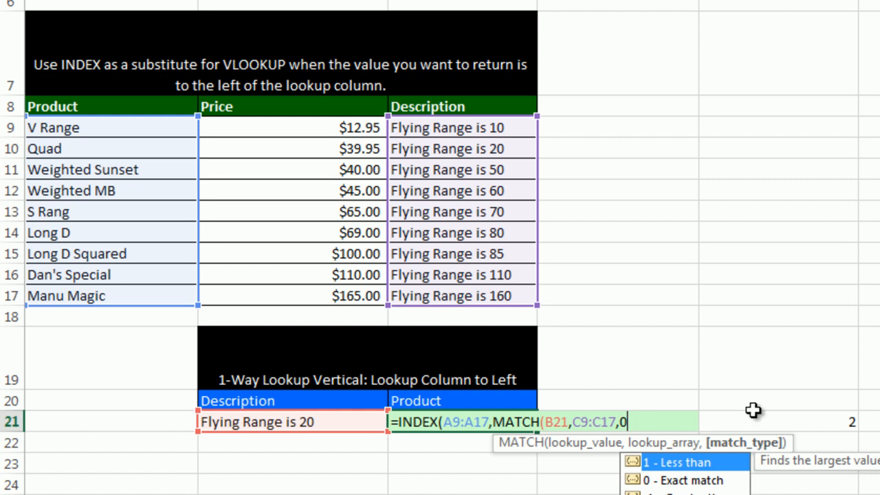
pyautogui.write(')')
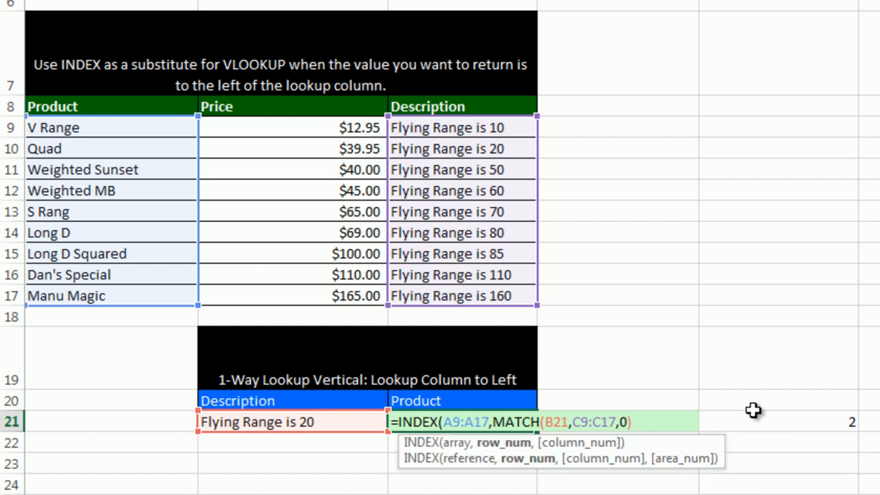
# Check the MATCH expression serving as row_num, then close and enter =INDEX(A9:A17,MATCH(B21,C9:C17,0)) in C21
pyautogui.click(519, 454)
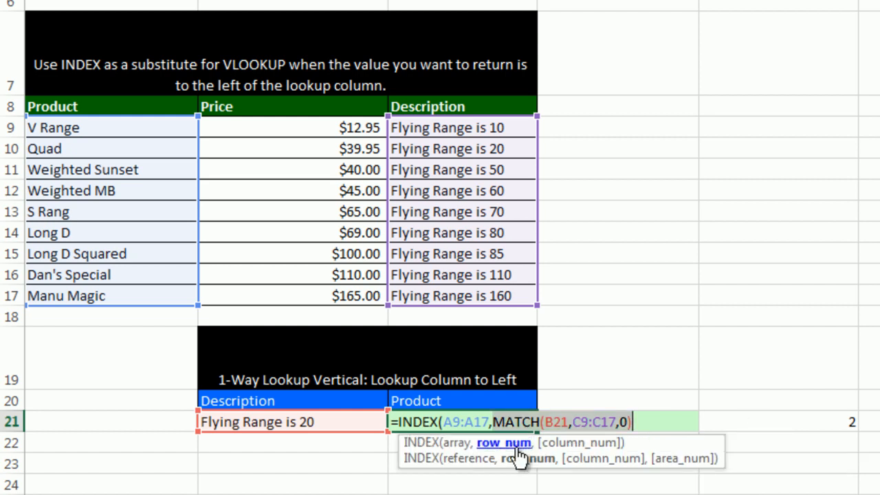
pyautogui.click(663, 423)
pyautogui.write(')')
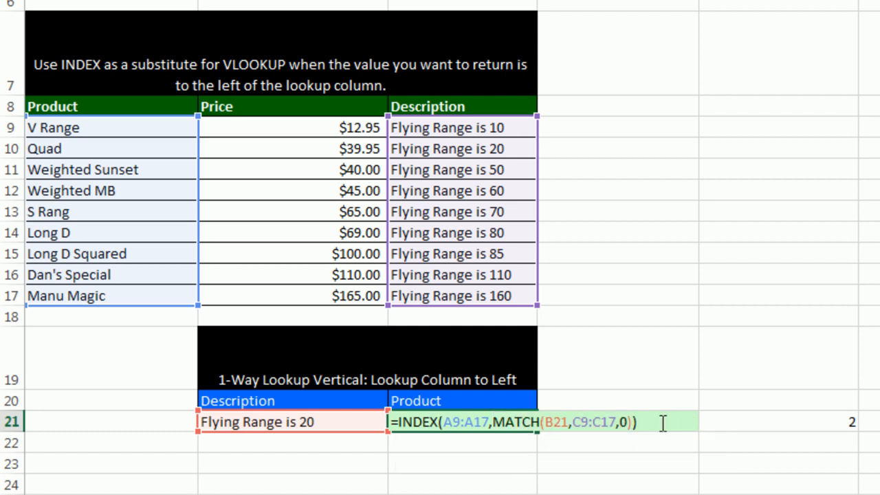
pyautogui.hotkey('ctrl', 'Return')
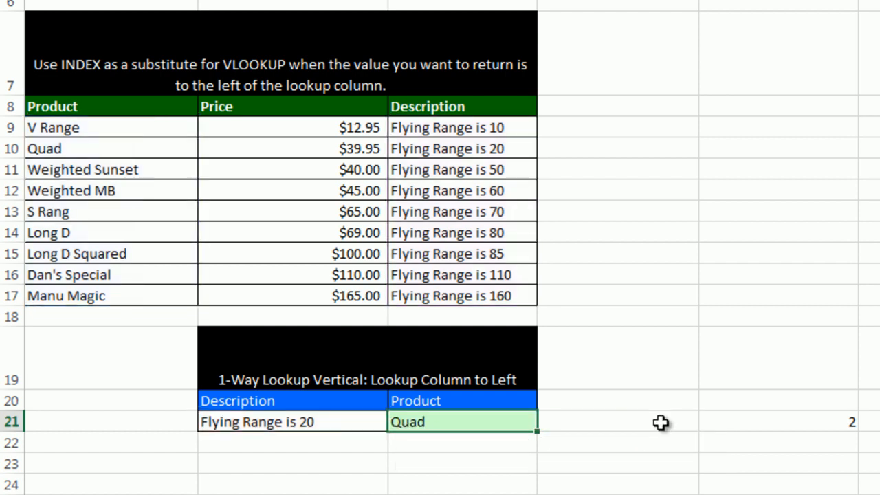
# Change the lookup description in B21 to Flying Range is 60 and review the ranges used by the formula in C21
pyautogui.click(370, 426)
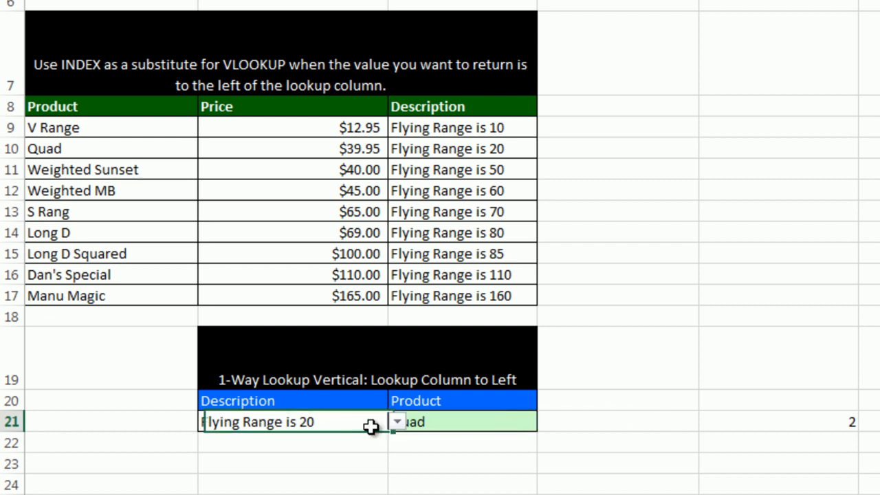
pyautogui.click(397, 422)
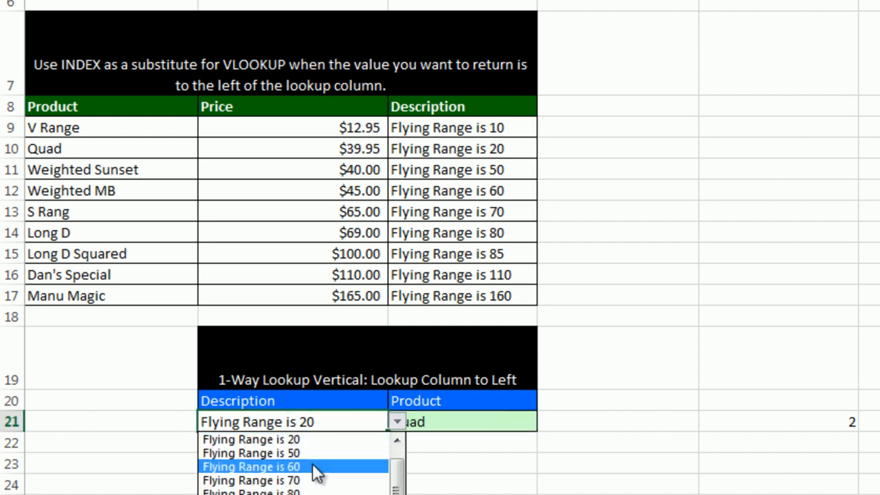
pyautogui.click(316, 467)
pyautogui.click(454, 474)
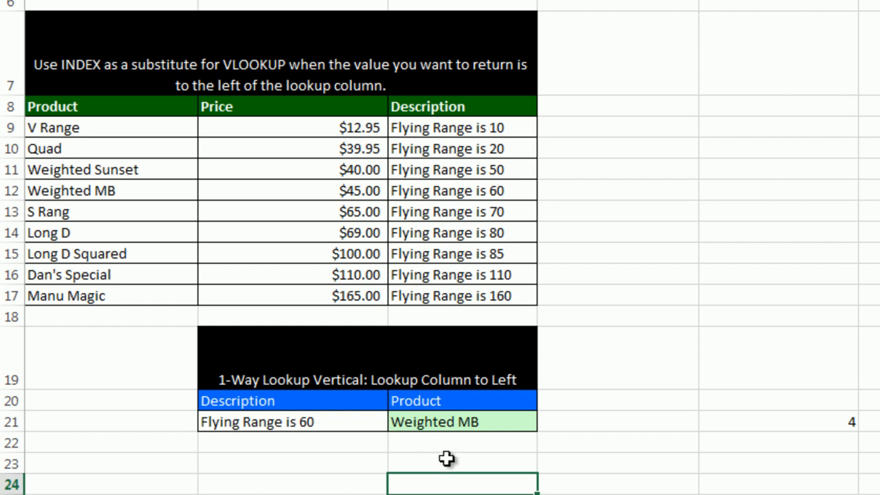
pyautogui.doubleClick(456, 427)
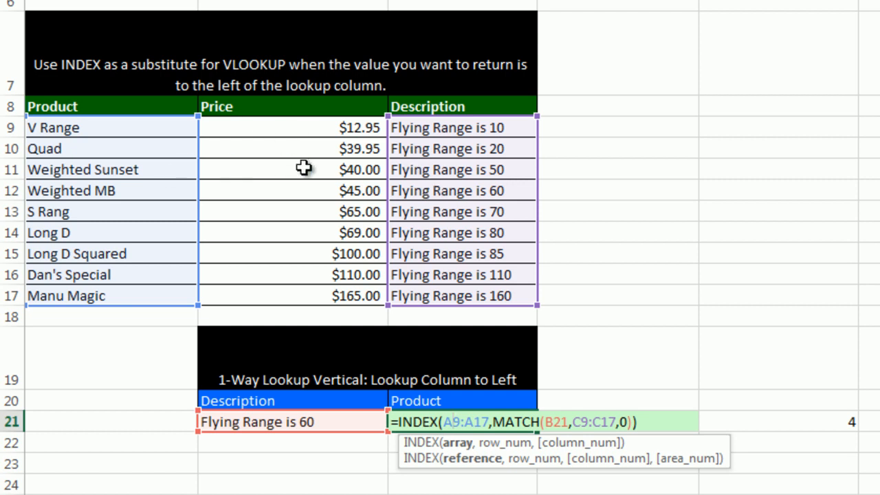
pyautogui.hotkey('ctrl', 'Return')
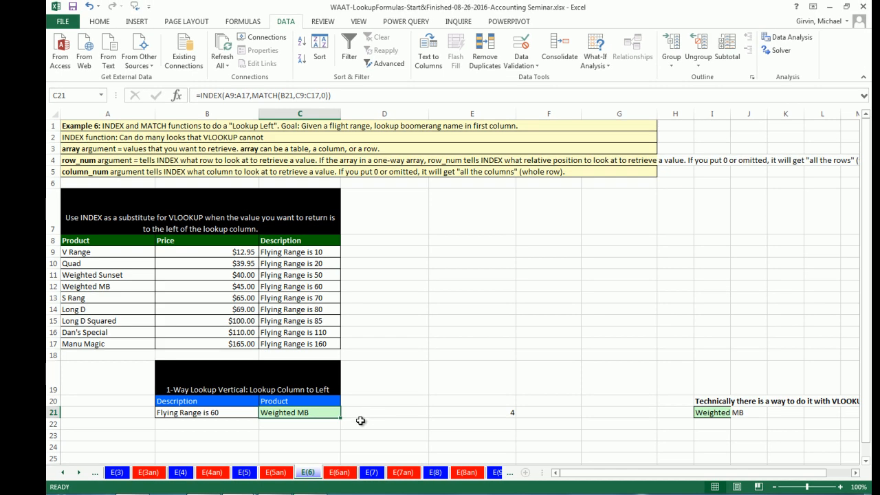
# Open sheet E(7) and examine the vendor names in row 4, the bids in rows 8 and 11, and the Low Bid formula in F5
pyautogui.click(371, 473)
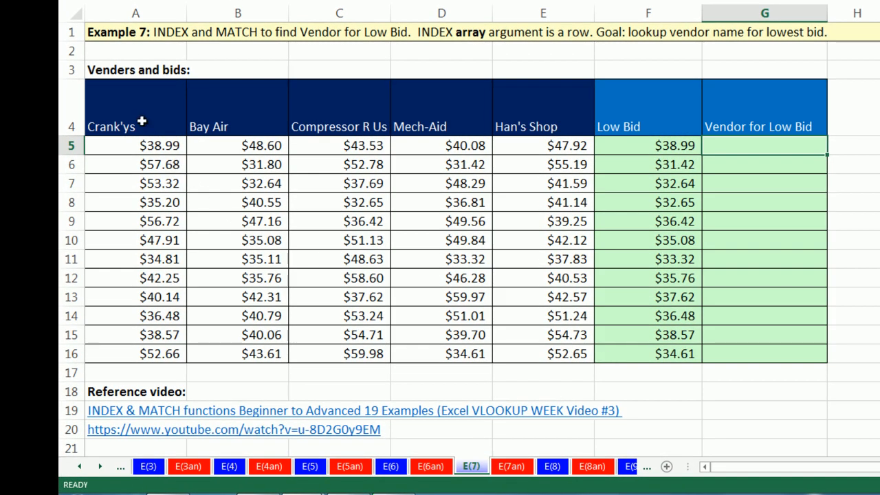
pyautogui.moveTo(135, 118); pyautogui.dragTo(521, 131)
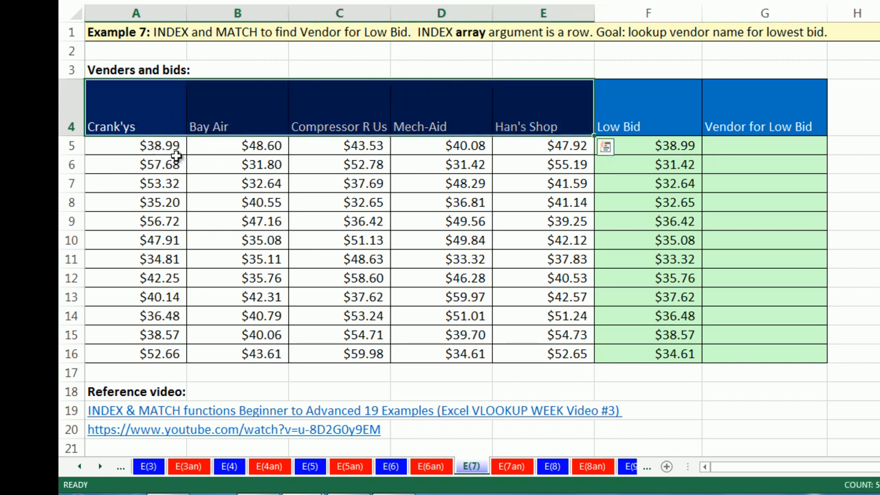
pyautogui.moveTo(137, 200); pyautogui.dragTo(545, 198)
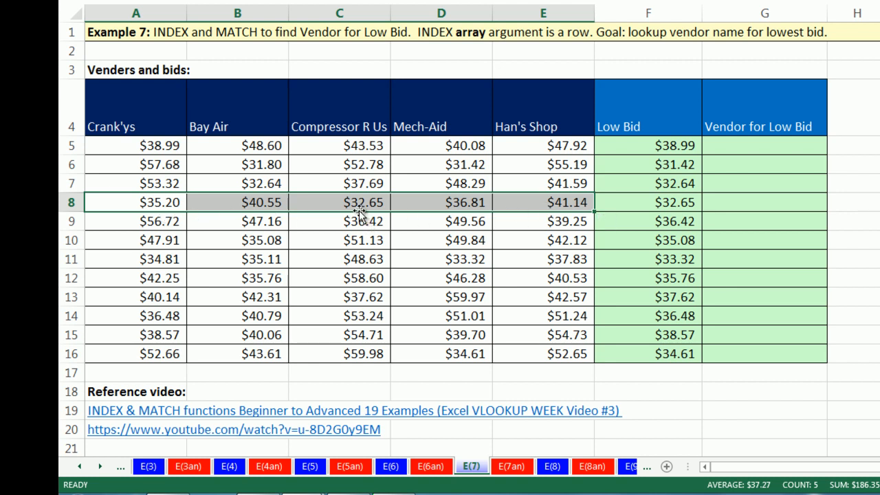
pyautogui.click(351, 114)
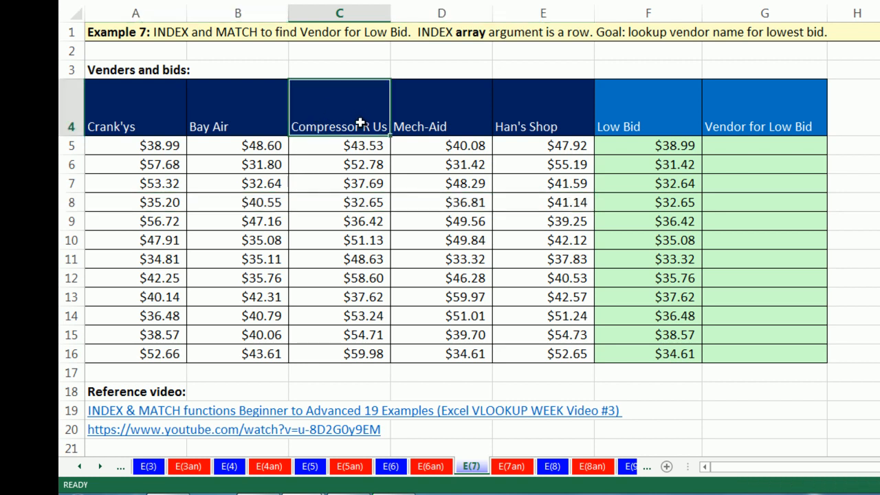
pyautogui.click(732, 204)
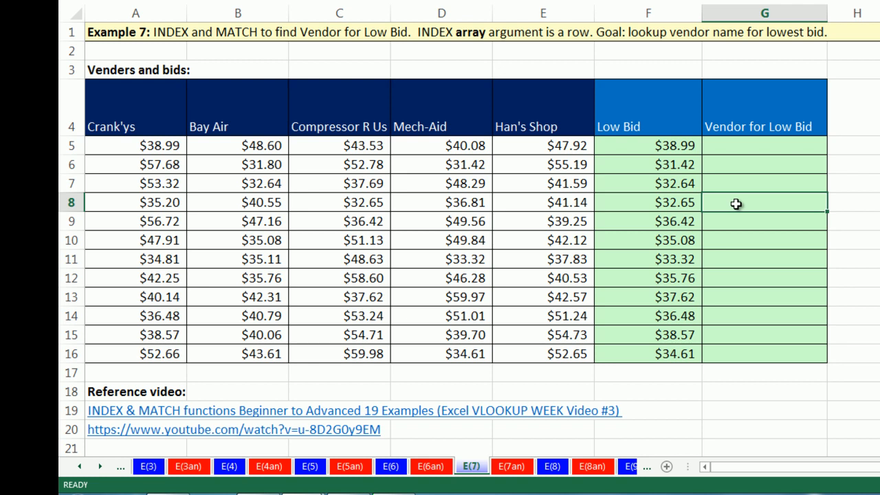
pyautogui.click(737, 263)
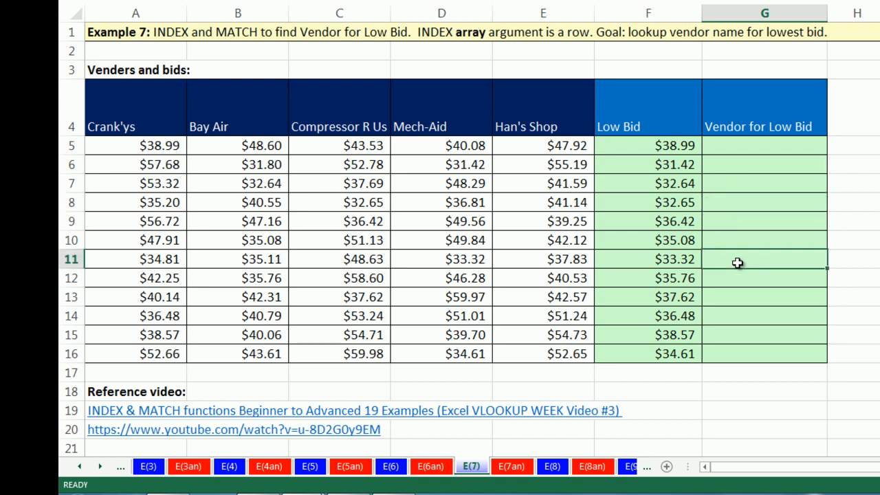
pyautogui.click(675, 258)
pyautogui.moveTo(582, 260); pyautogui.dragTo(133, 261)
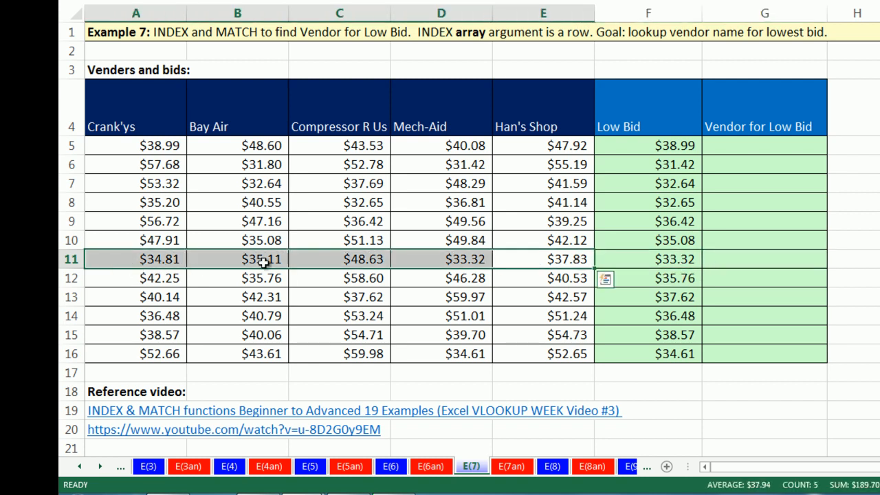
pyautogui.click(452, 261)
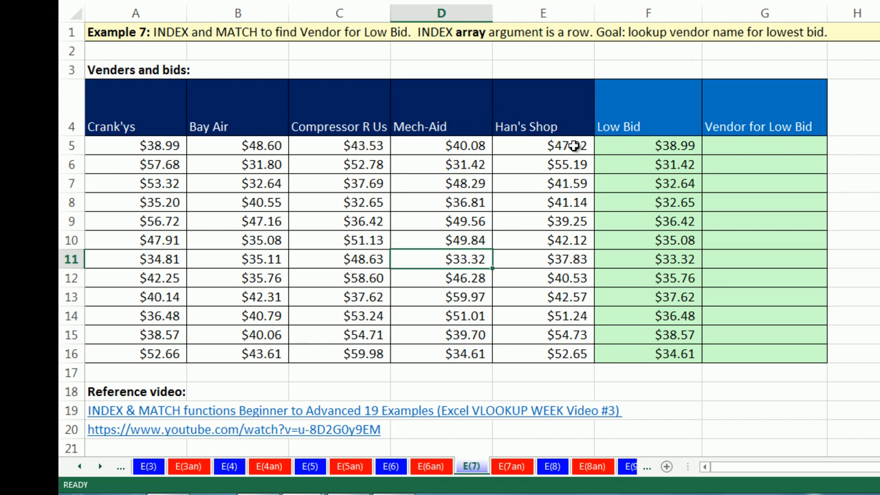
pyautogui.click(743, 257)
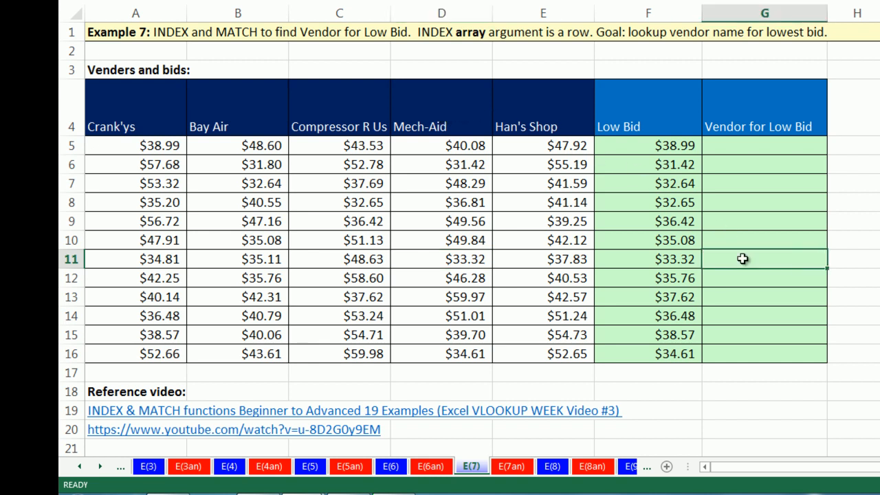
pyautogui.doubleClick(652, 147)
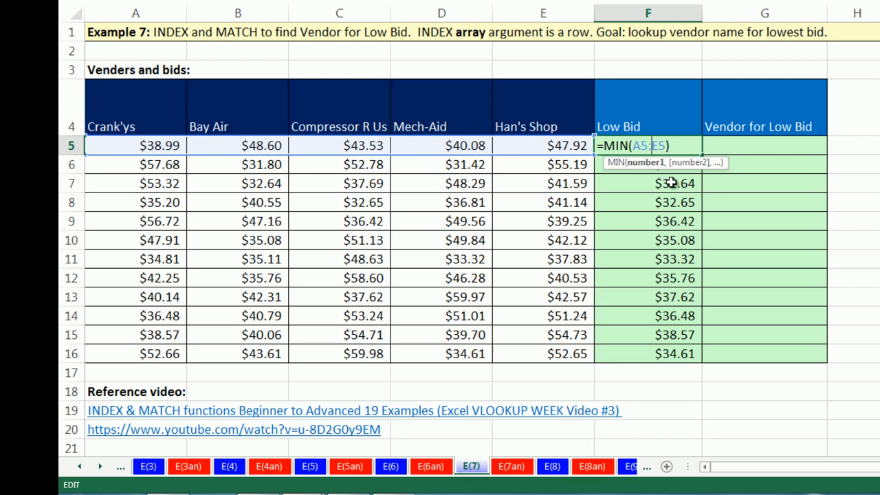
# Start an INDEX formula in G5 with the vendor names as the absolute array $A$4:$E$4
pyautogui.click(748, 149)
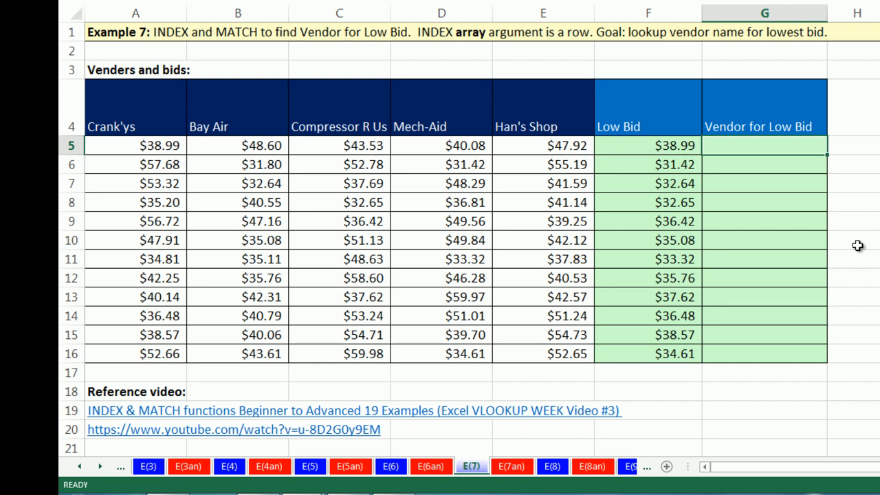
pyautogui.write('=in')
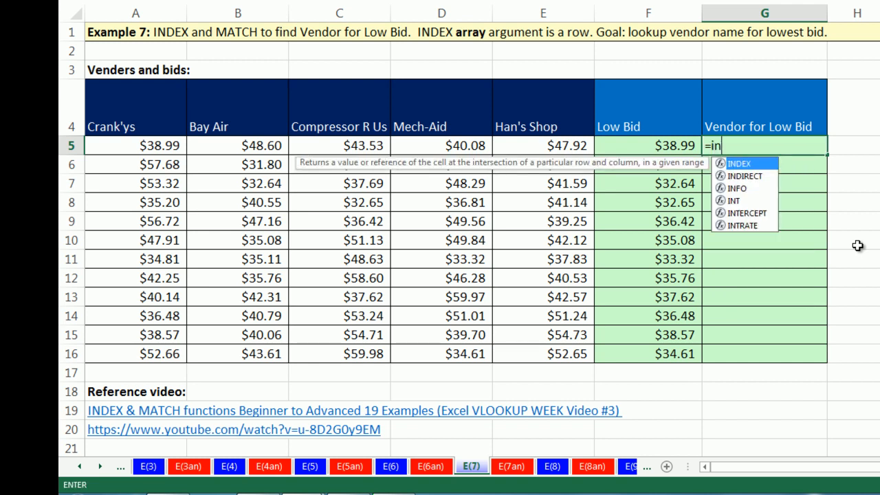
pyautogui.press('Tab')
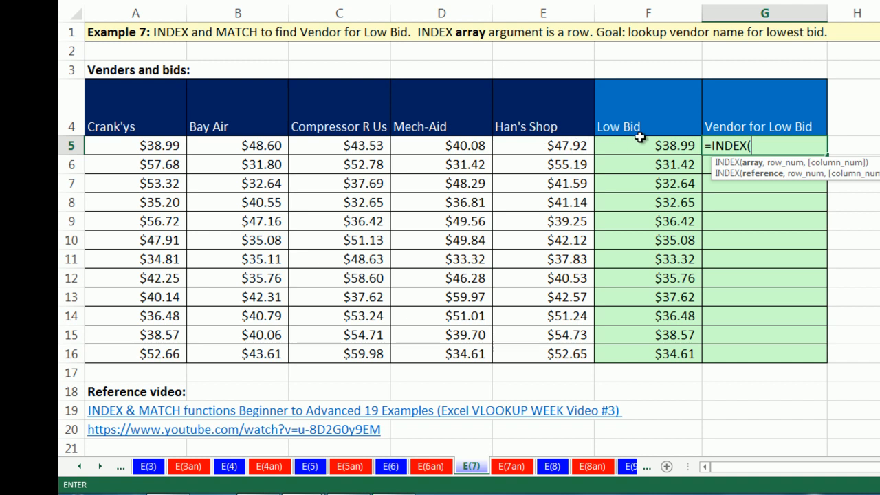
pyautogui.moveTo(130, 122); pyautogui.dragTo(532, 114)
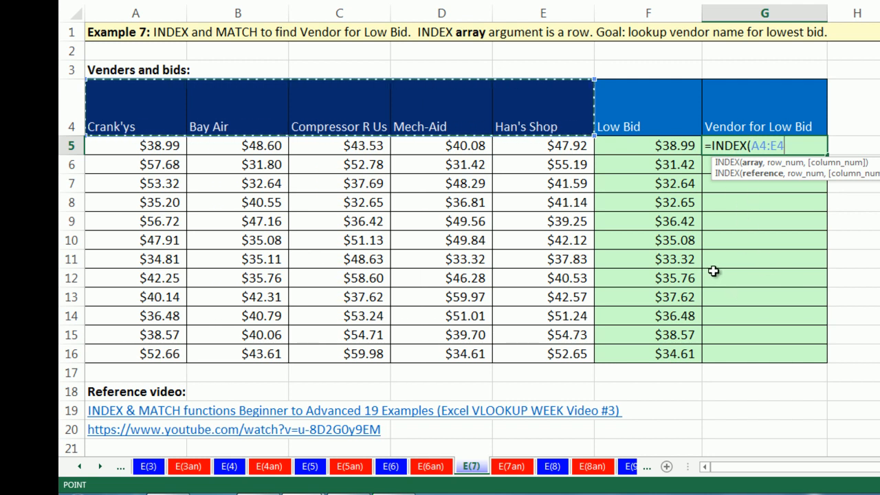
pyautogui.press('F4')
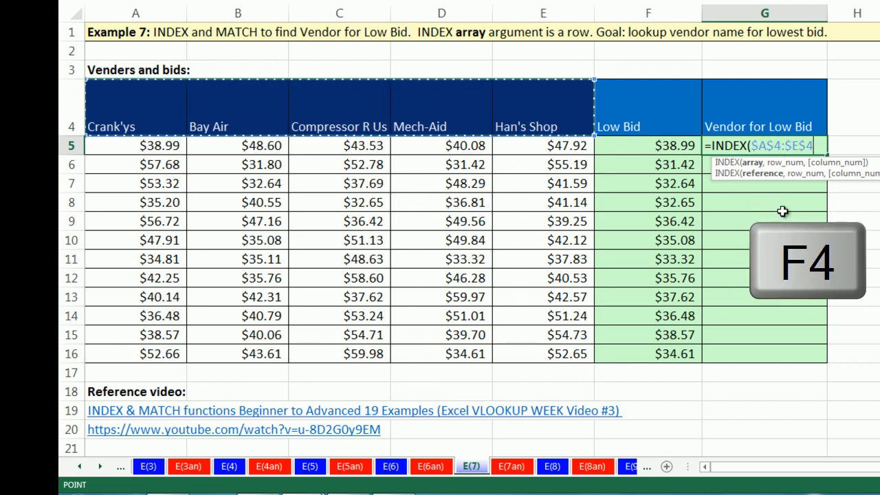
# Add MATCH(F5,A5:E5,0) as the row_num argument of the INDEX formula in G5
pyautogui.write(',')
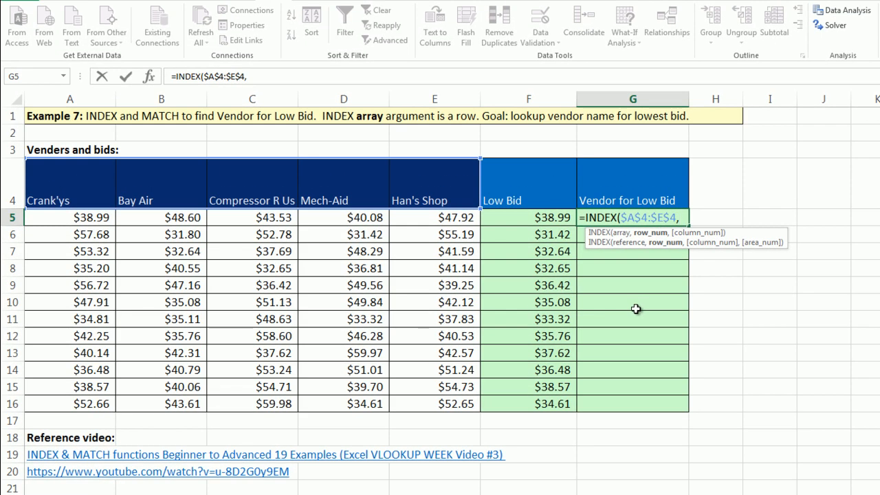
pyautogui.write('mat')
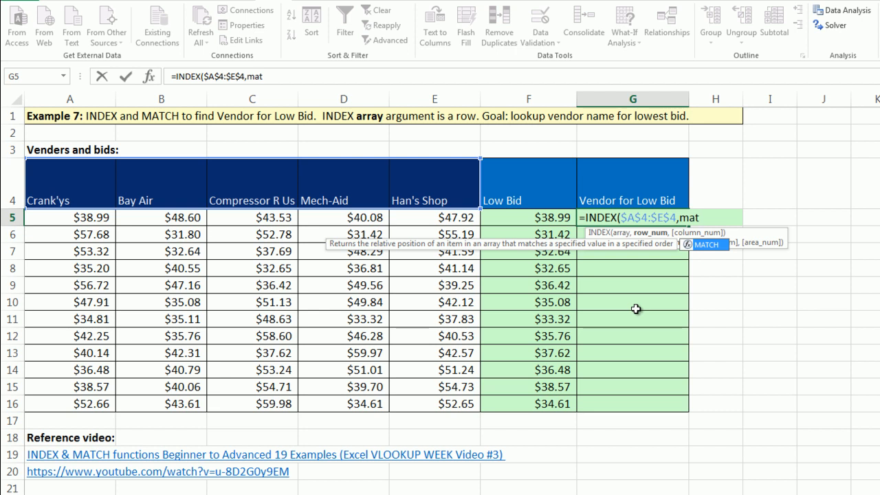
pyautogui.press('Tab')
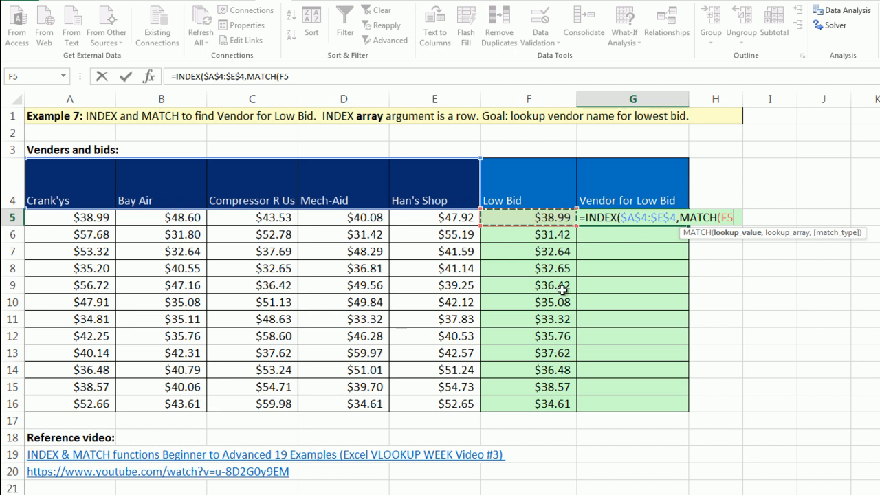
pyautogui.click(724, 233)
pyautogui.click(735, 214)
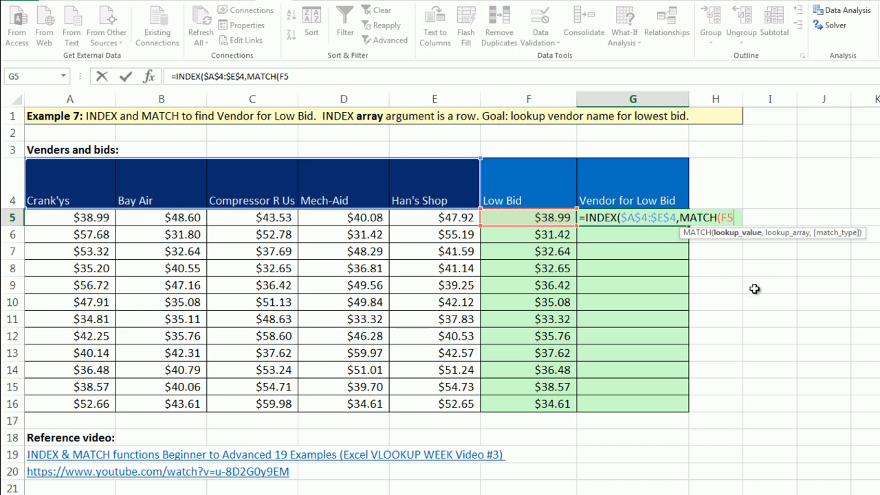
pyautogui.write(',')
pyautogui.moveTo(466, 218); pyautogui.dragTo(36, 219)
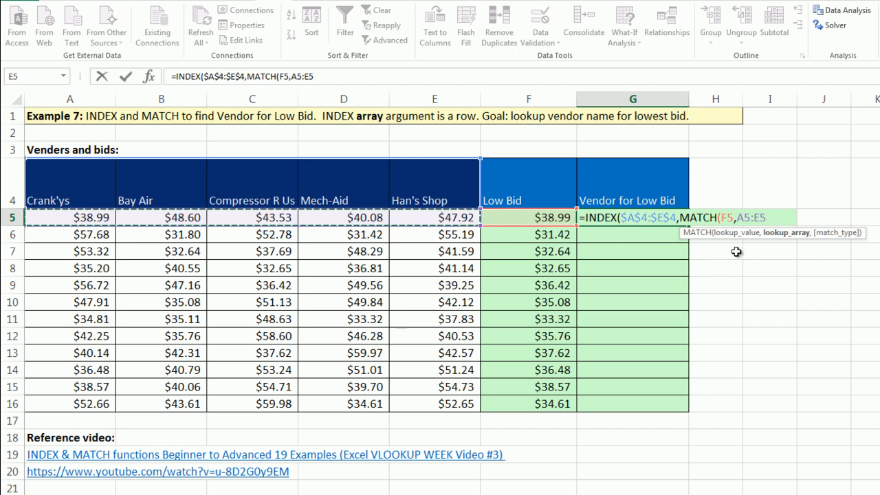
pyautogui.write(',0')
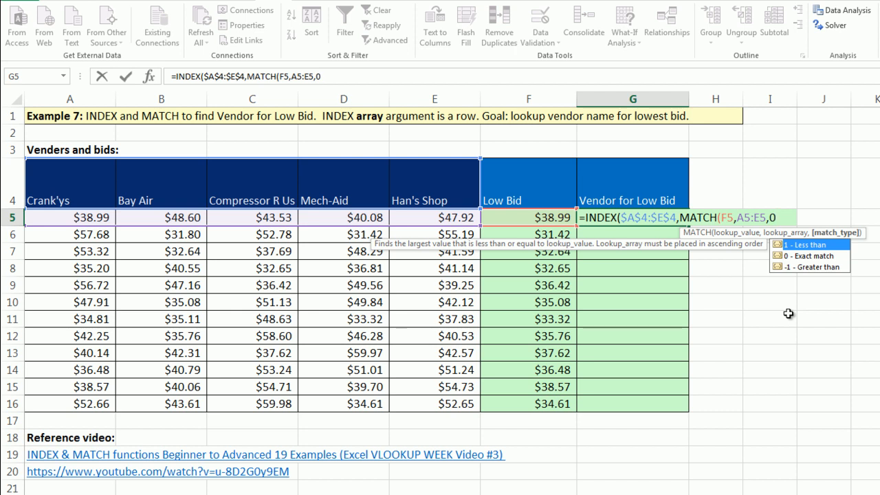
pyautogui.write(')')
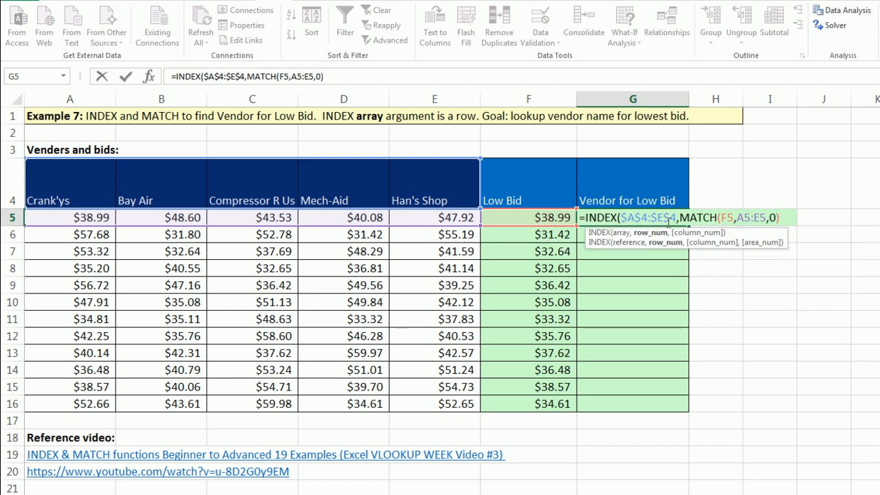
# Check the MATCH expression serving as row_num, then close and enter =INDEX($A$4:$E$4,MATCH(F5,A5:E5,0)) in G5
pyautogui.click(658, 235)
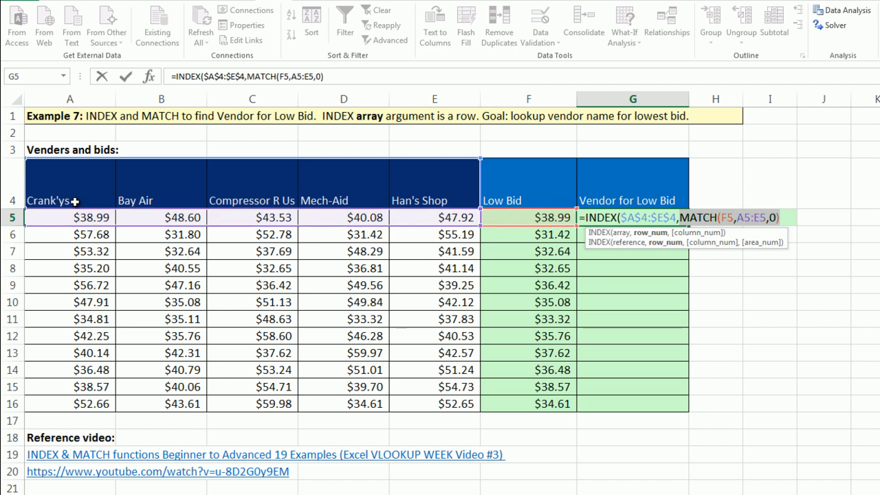
pyautogui.click(786, 219)
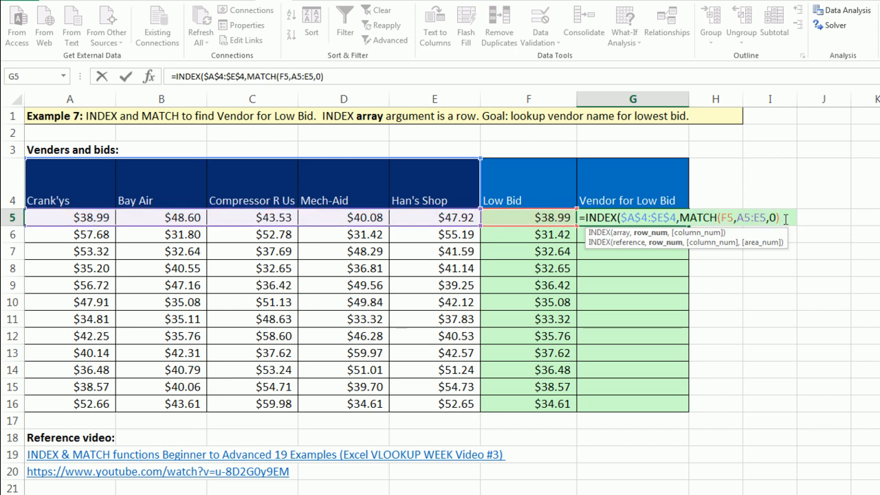
pyautogui.write(')')
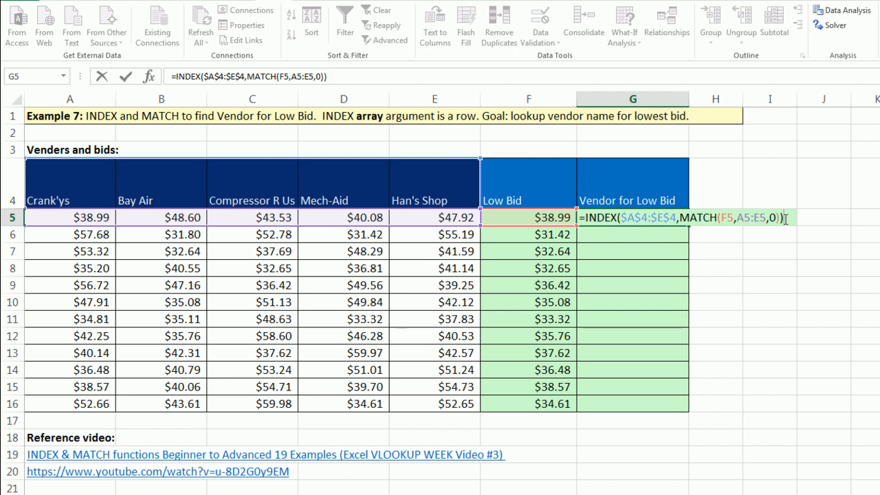
pyautogui.hotkey('ctrl', 'Return')
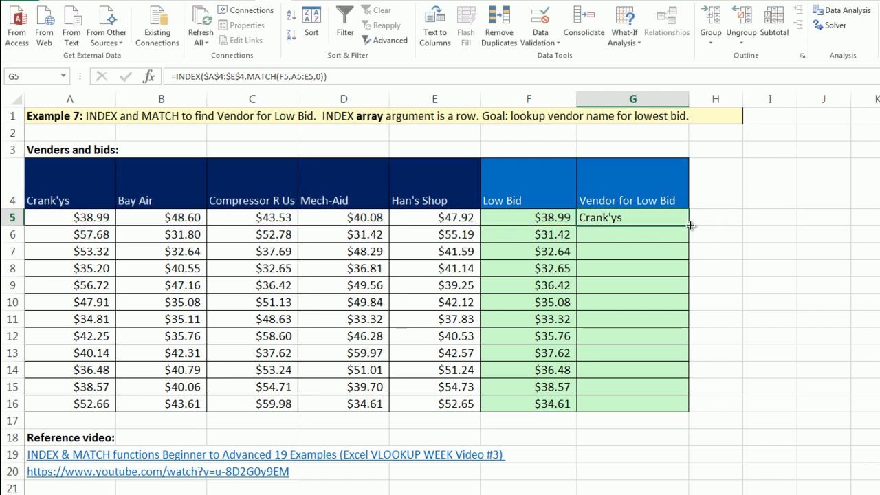
# Copy the vendor formula in G5 down through G16 and check the ranges used in the last cell
pyautogui.doubleClick(691, 225)
pyautogui.click(615, 403)
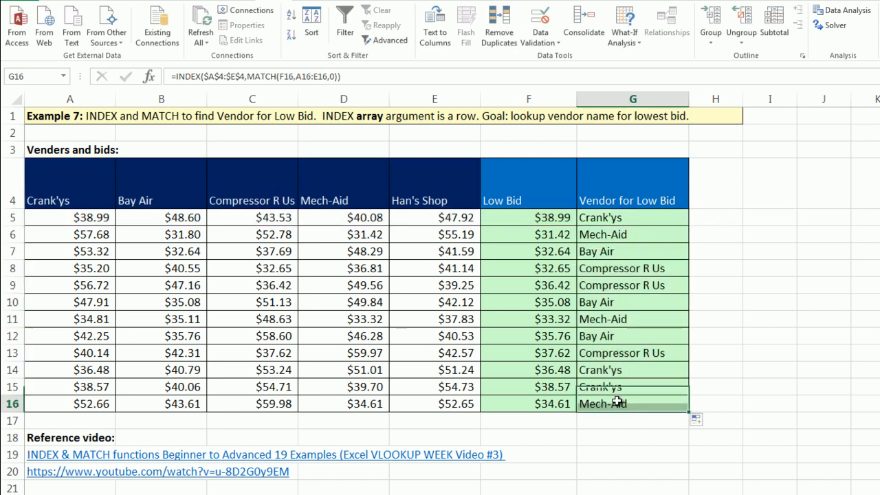
pyautogui.press('F2')
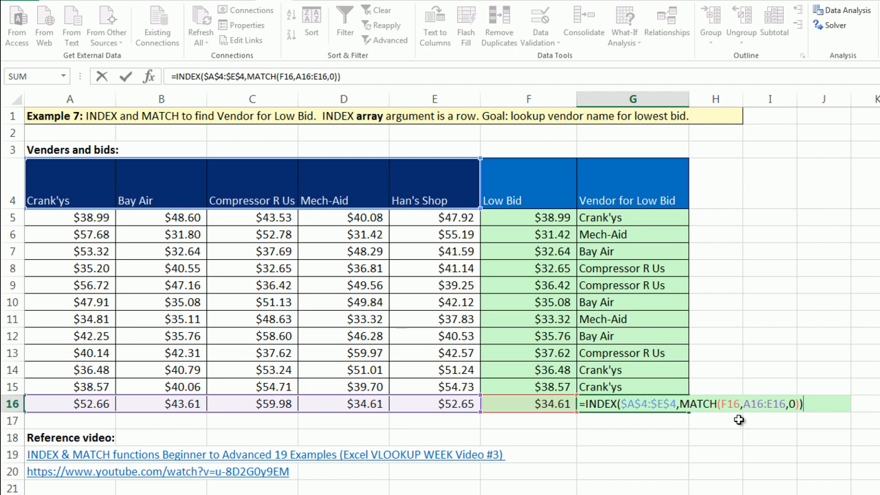
pyautogui.hotkey('ctrl', 'Return')
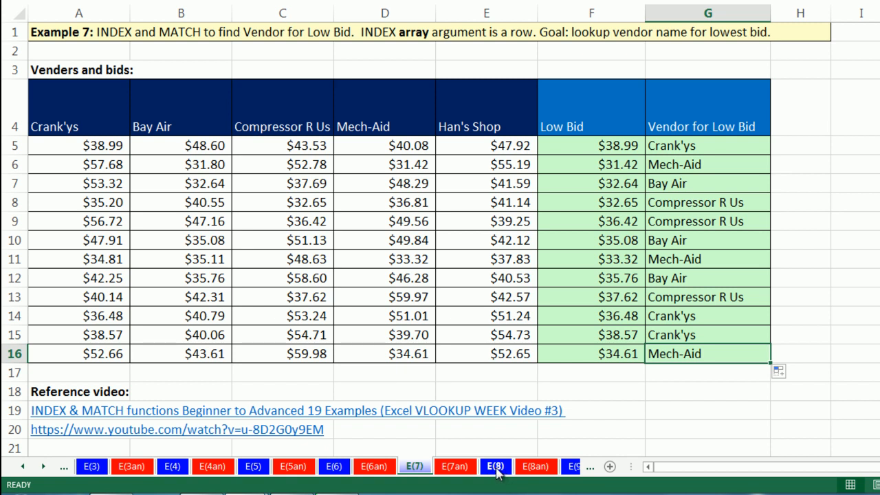
# Open sheet E(8) and examine the products and units sold against the ABC and EDR commission rate tables
pyautogui.click(496, 467)
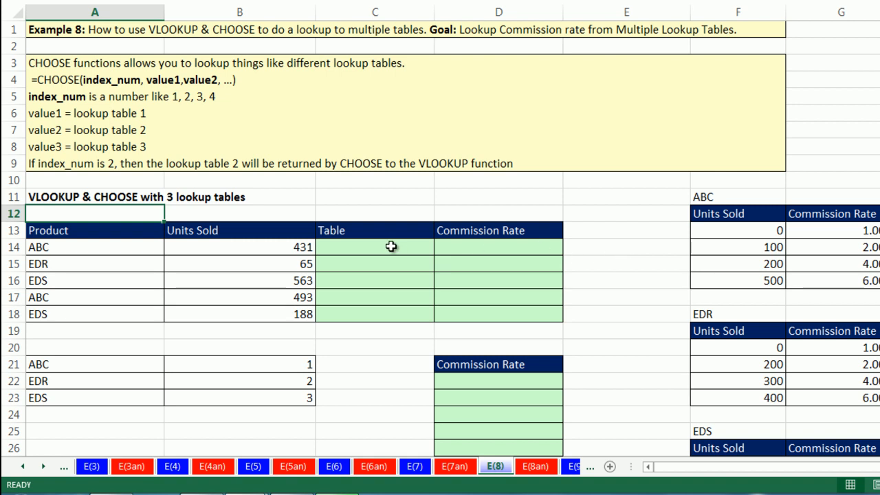
pyautogui.moveTo(113, 249); pyautogui.dragTo(118, 314)
pyautogui.moveTo(238, 249); pyautogui.dragTo(261, 315)
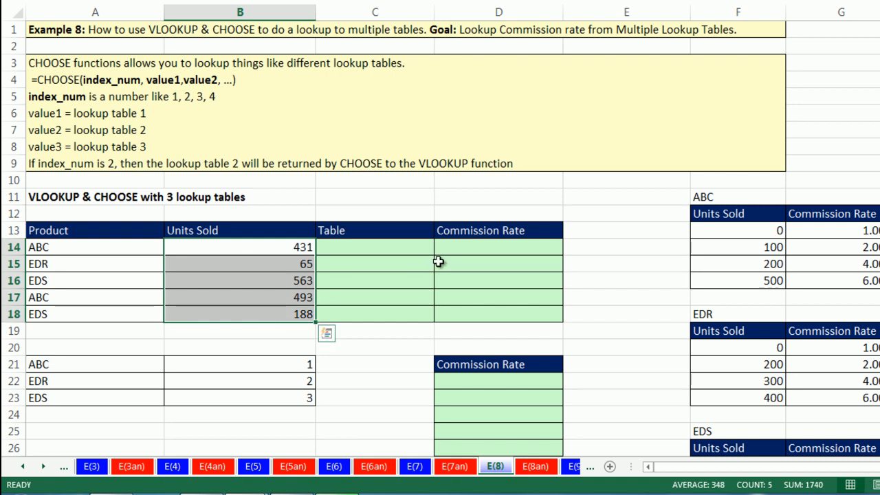
pyautogui.click(480, 247)
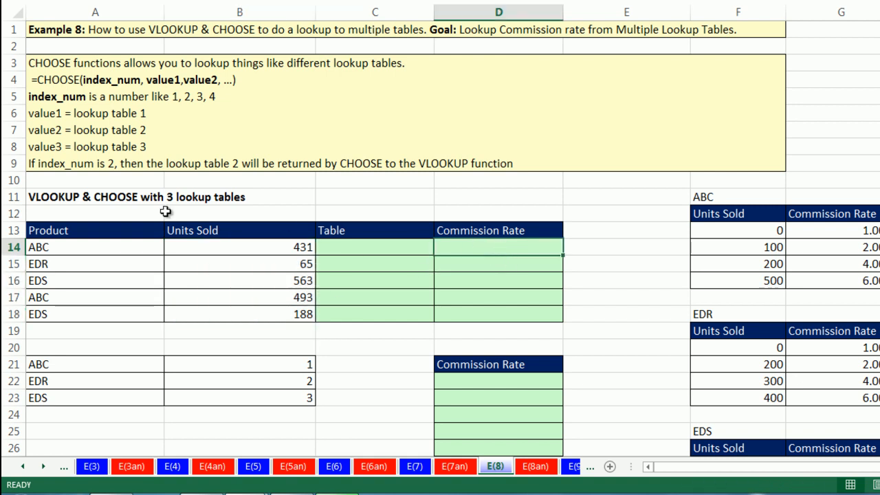
pyautogui.click(284, 249)
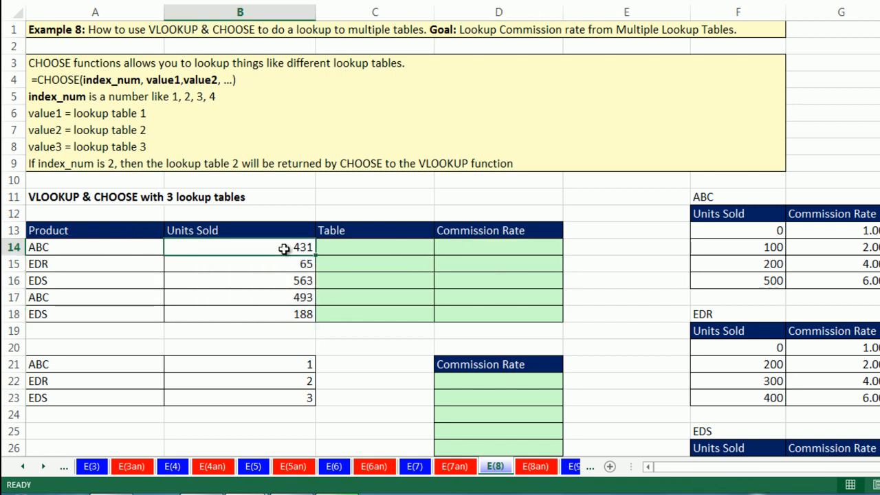
pyautogui.click(107, 246)
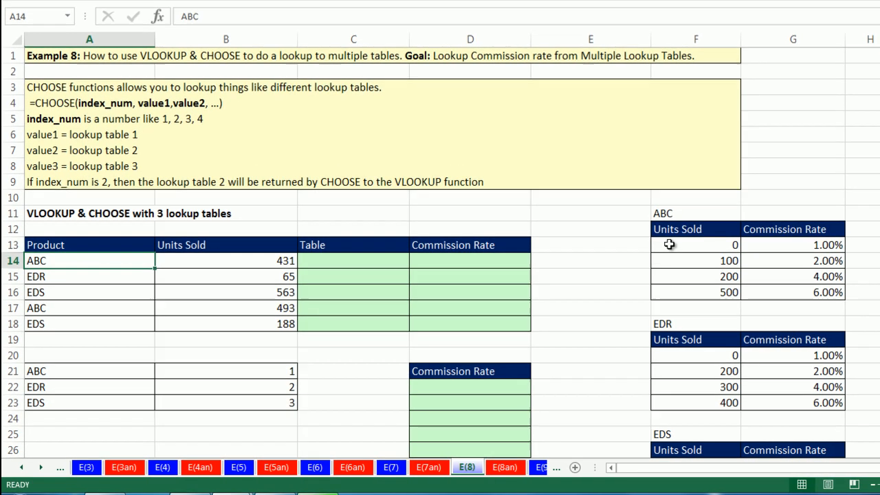
pyautogui.moveTo(669, 245); pyautogui.dragTo(817, 292)
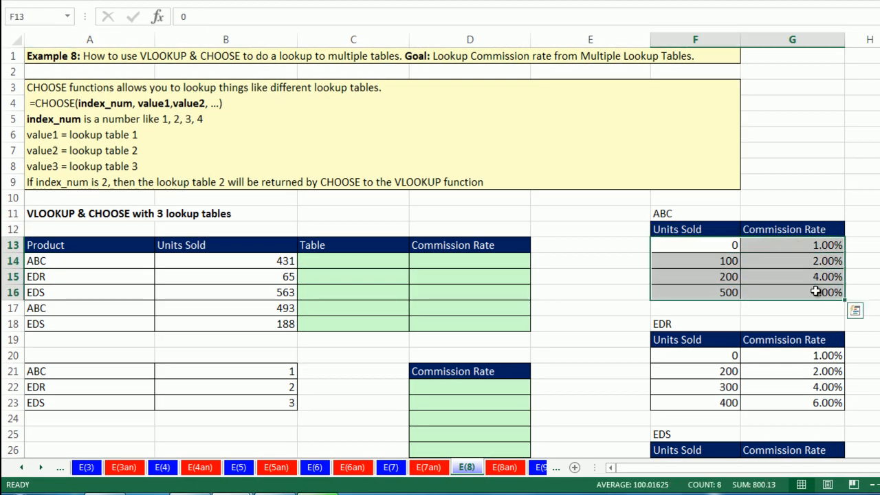
pyautogui.click(273, 278)
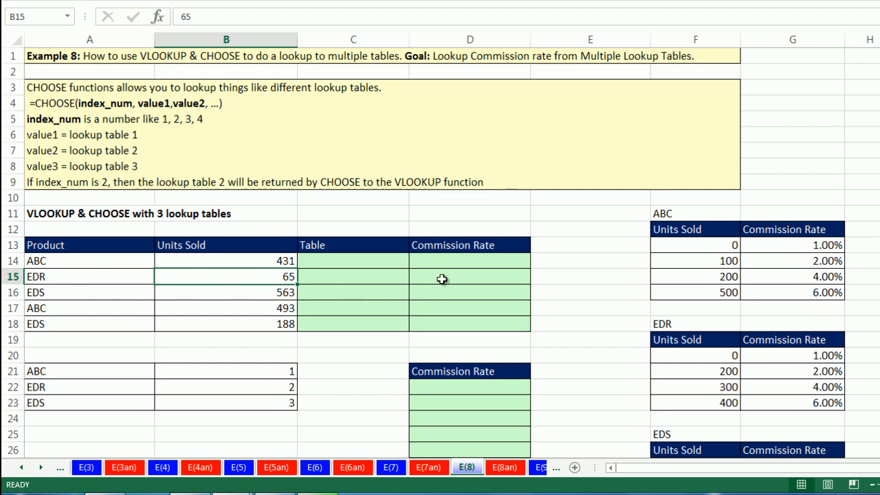
pyautogui.moveTo(722, 355); pyautogui.dragTo(825, 403)
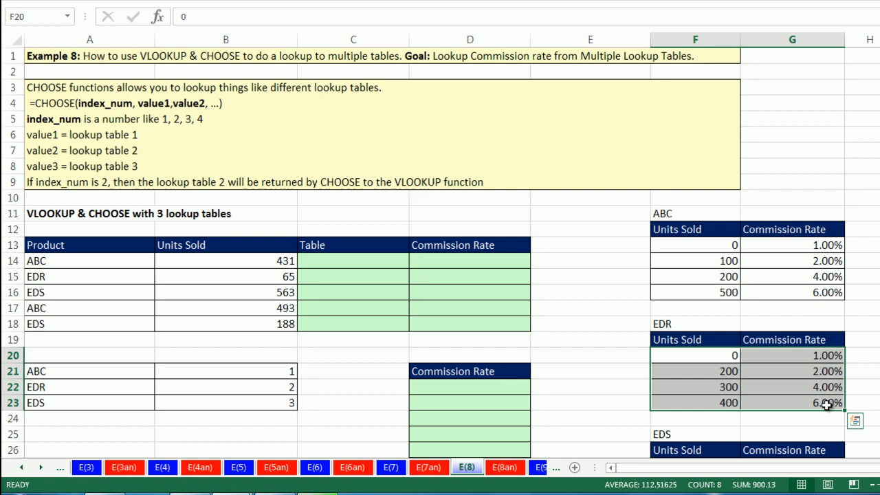
pyautogui.click(447, 265)
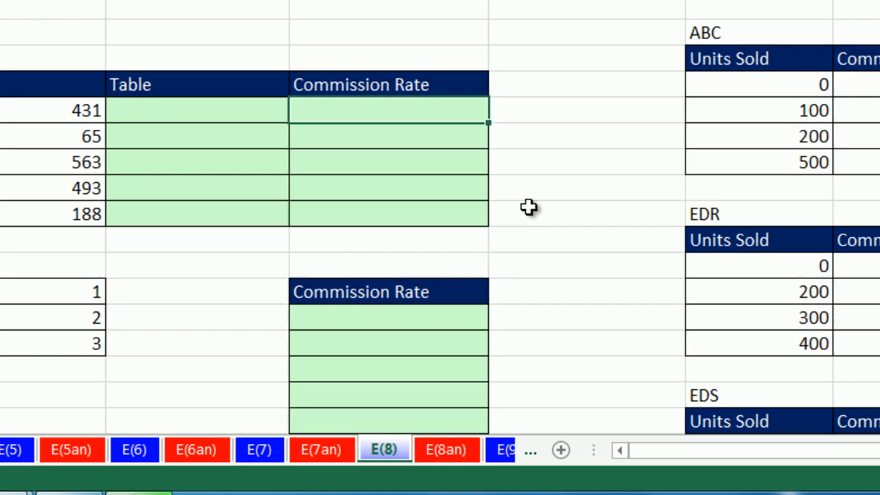
pyautogui.write('=vl')
pyautogui.press('Tab')
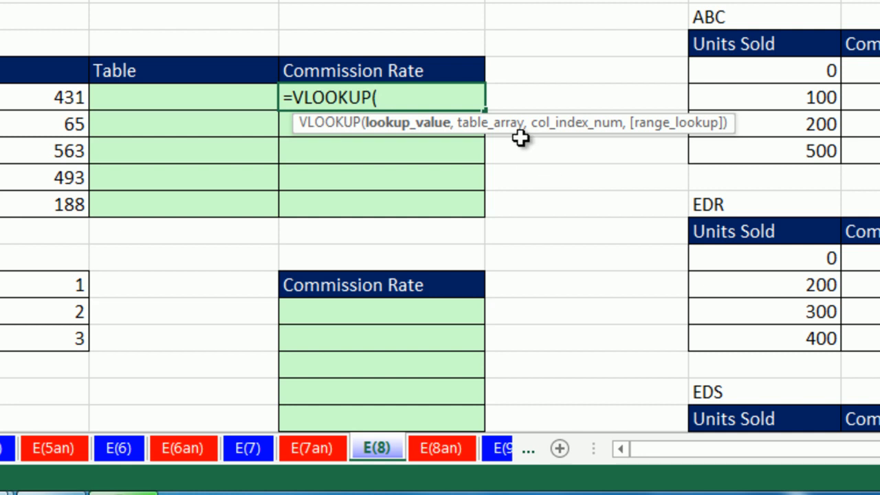
pyautogui.write(',')
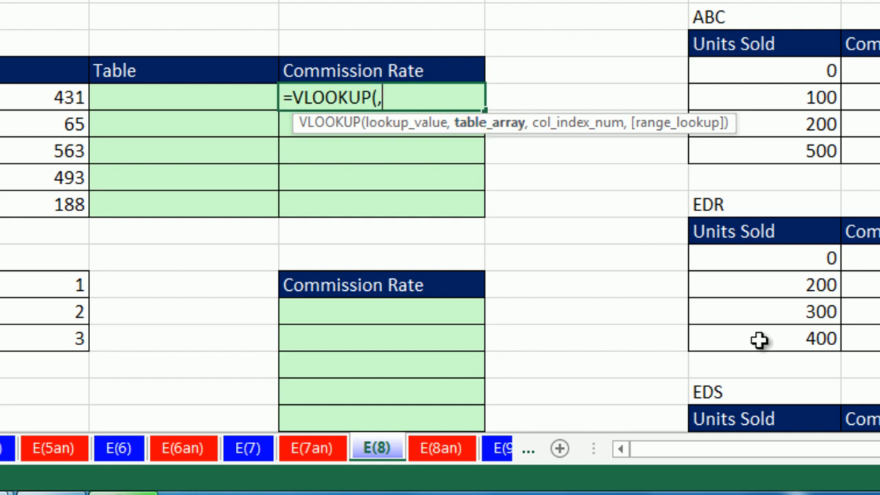
pyautogui.press('Escape')
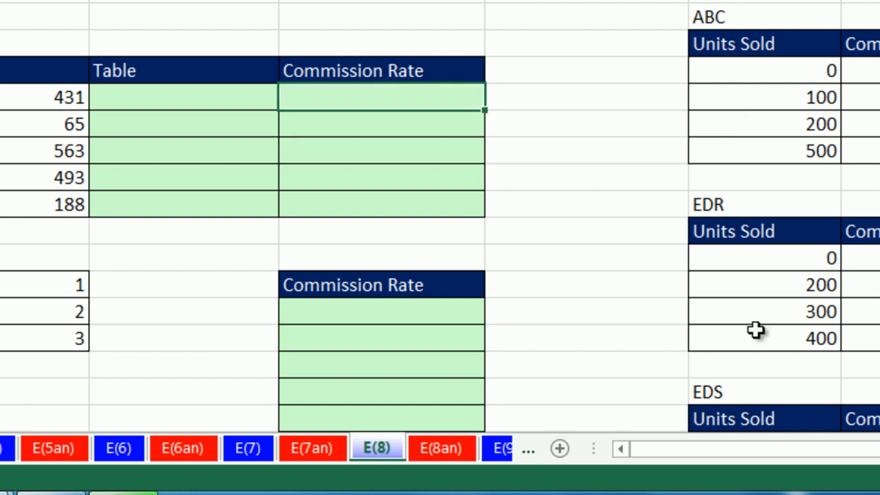
pyautogui.write('=cho')
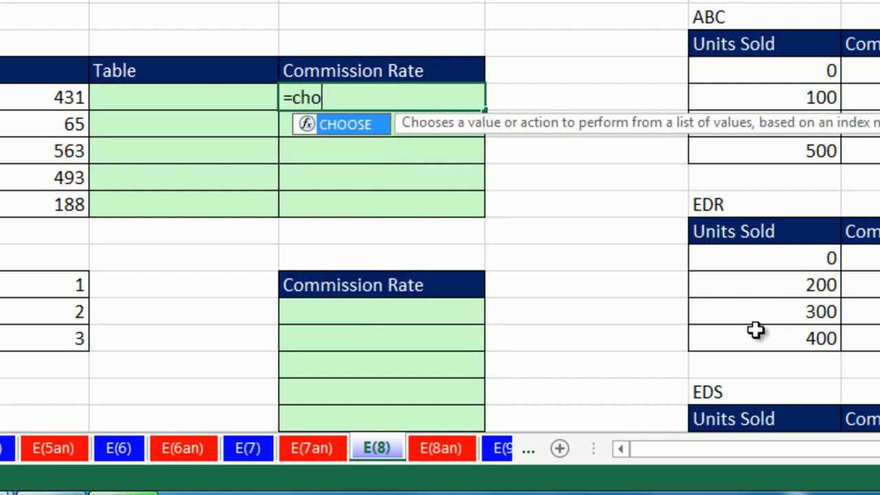
pyautogui.press('Tab')
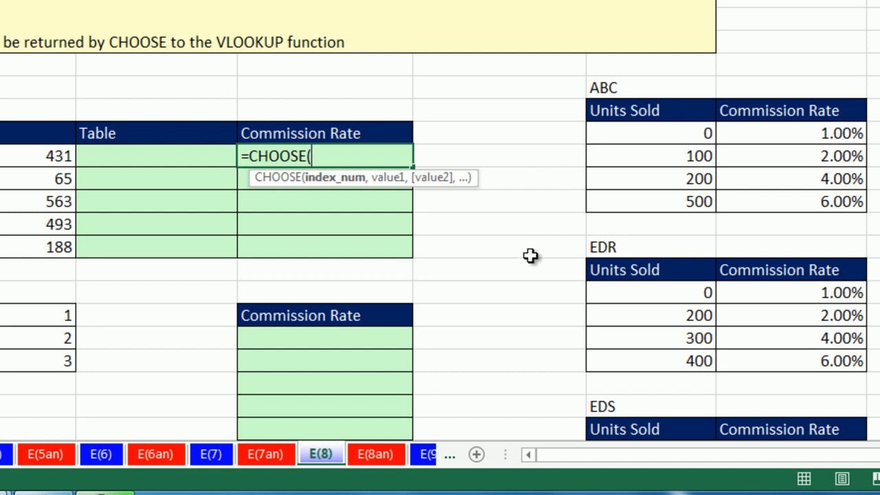
pyautogui.scroll(-2, 581, 320)
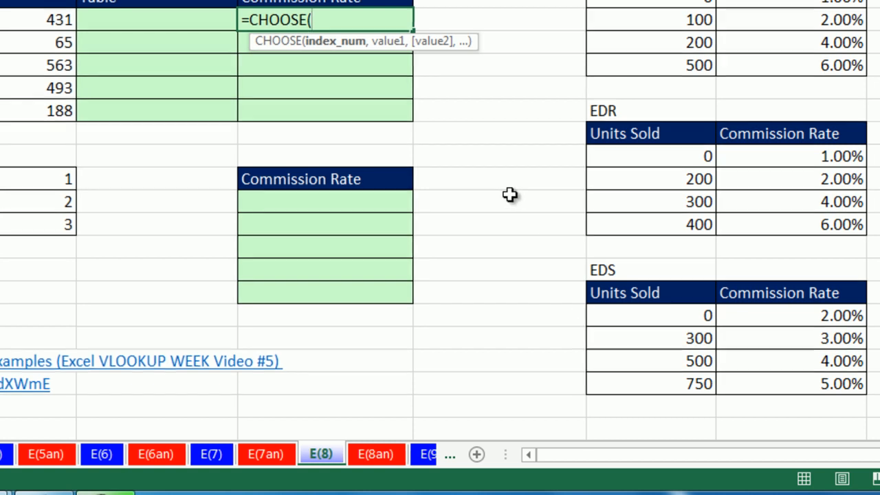
pyautogui.press('Escape')
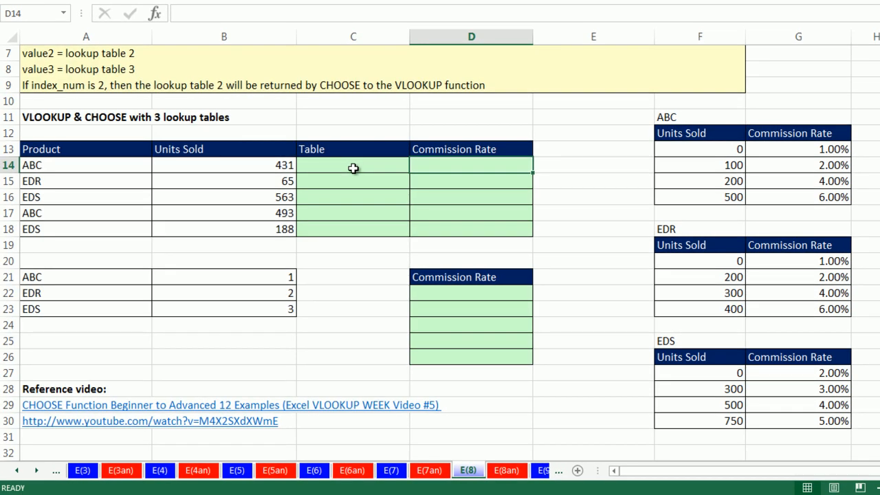
# Examine the ABC, EDR and EDS commission tables and the product-to-table-number list in A21:B23
pyautogui.moveTo(736, 149); pyautogui.dragTo(781, 203)
pyautogui.moveTo(689, 263); pyautogui.dragTo(792, 310)
pyautogui.moveTo(712, 375); pyautogui.dragTo(788, 421)
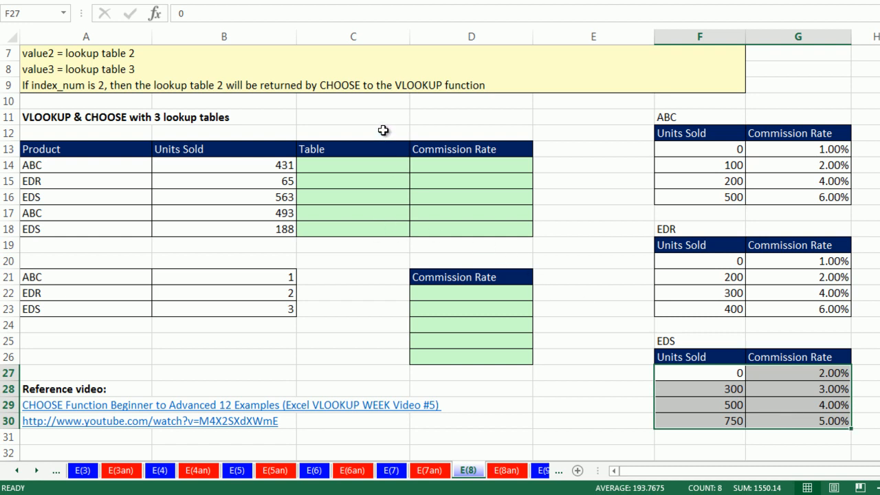
pyautogui.moveTo(57, 278); pyautogui.dragTo(215, 310)
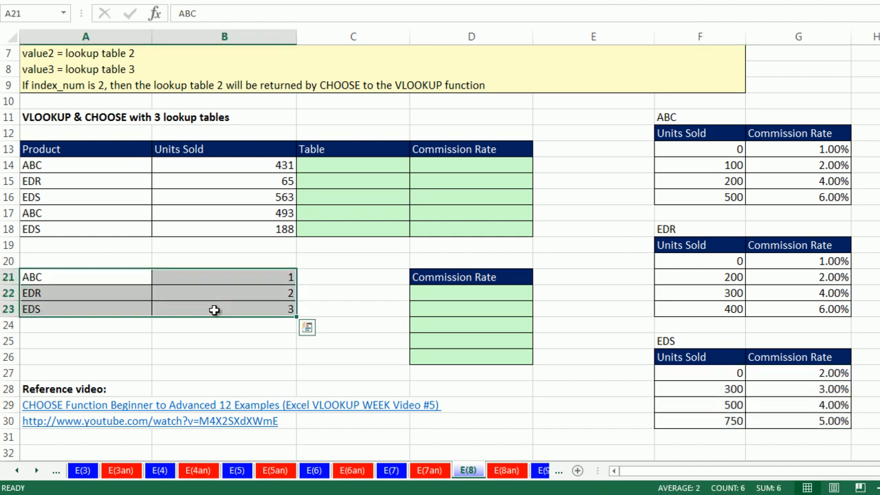
pyautogui.click(68, 282)
pyautogui.click(69, 293)
pyautogui.click(90, 310)
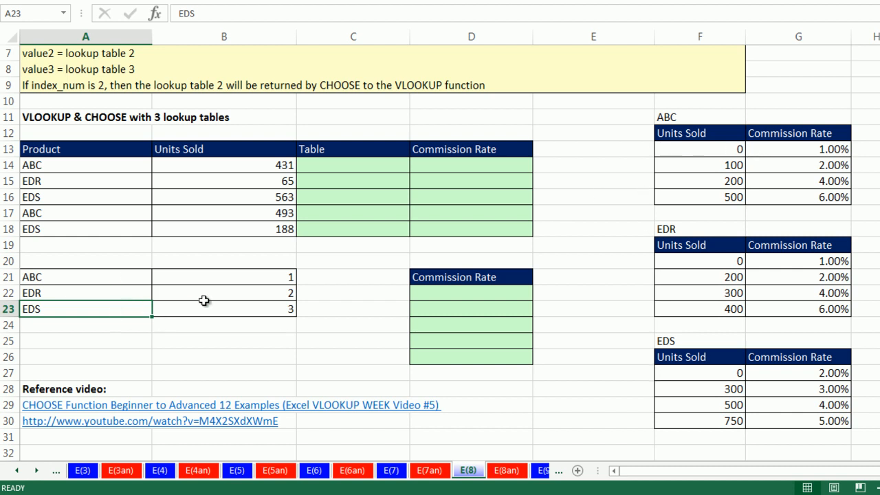
# Enter =VLOOKUP(A14,$A$21:$B$23,2,0) in C14 to return the product's table number with an exact match
pyautogui.click(333, 166)
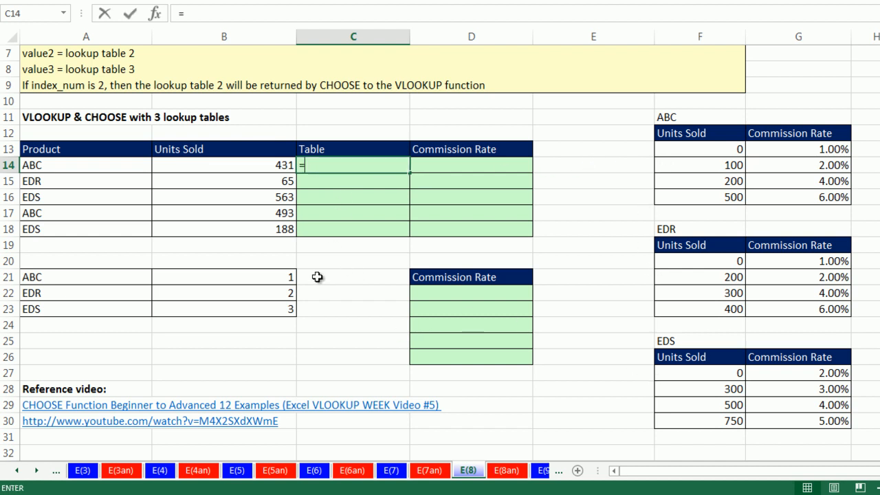
pyautogui.write('=vl')
pyautogui.press('Tab')
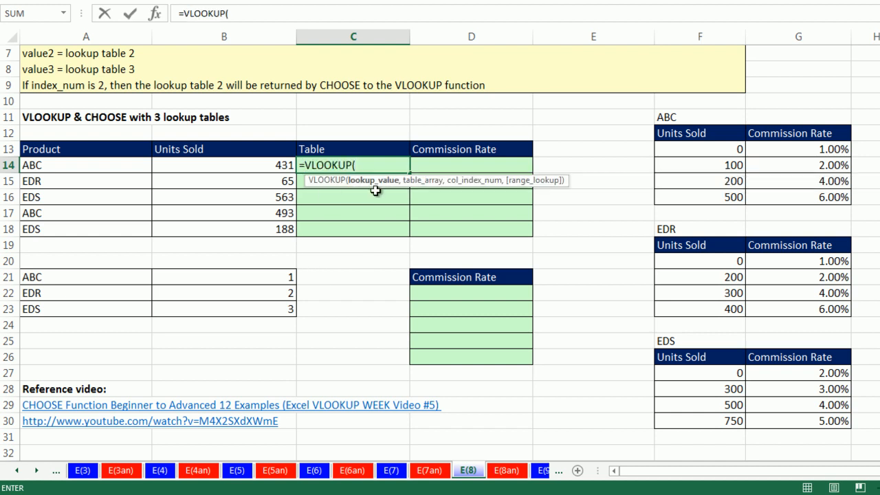
pyautogui.click(110, 168)
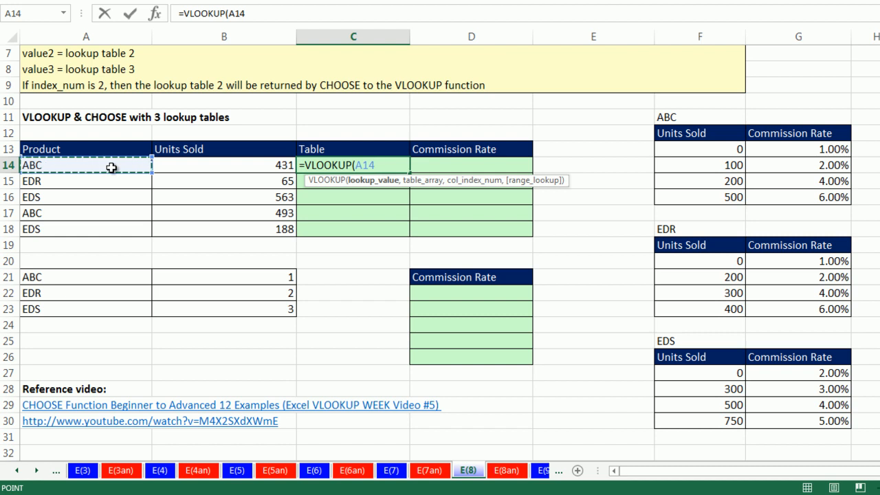
pyautogui.write(',')
pyautogui.moveTo(97, 275); pyautogui.dragTo(213, 310)
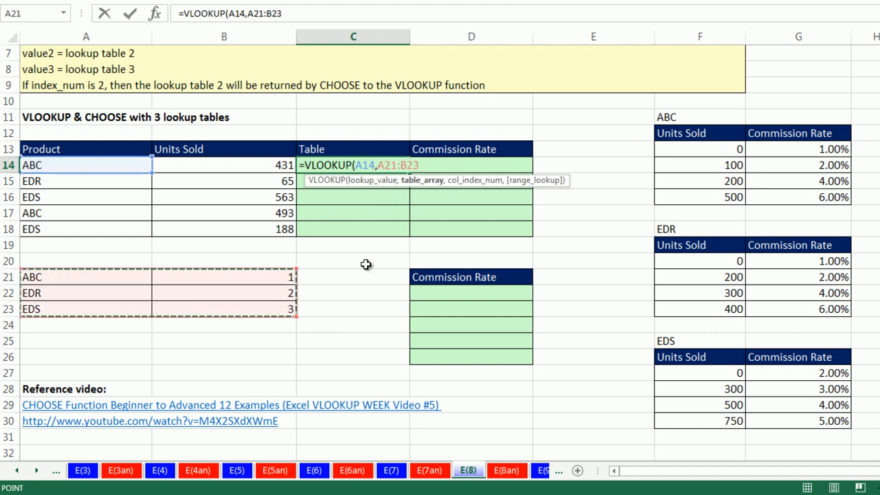
pyautogui.press('F4')
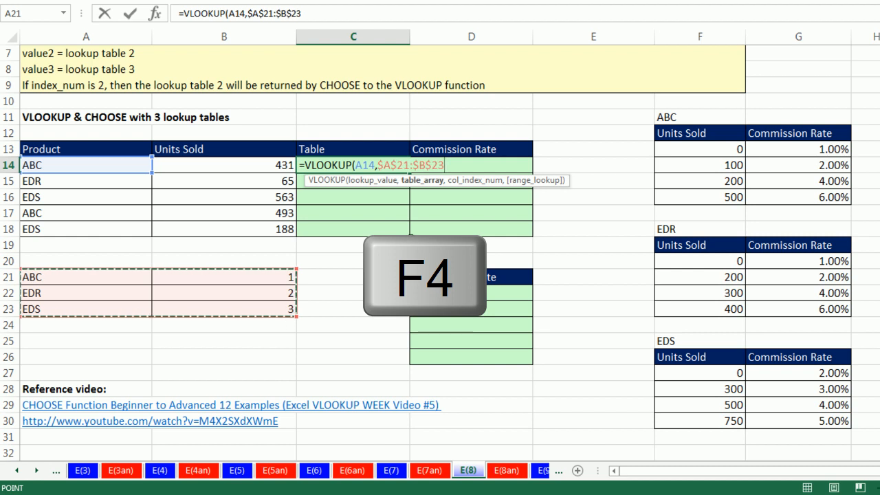
pyautogui.write(',')
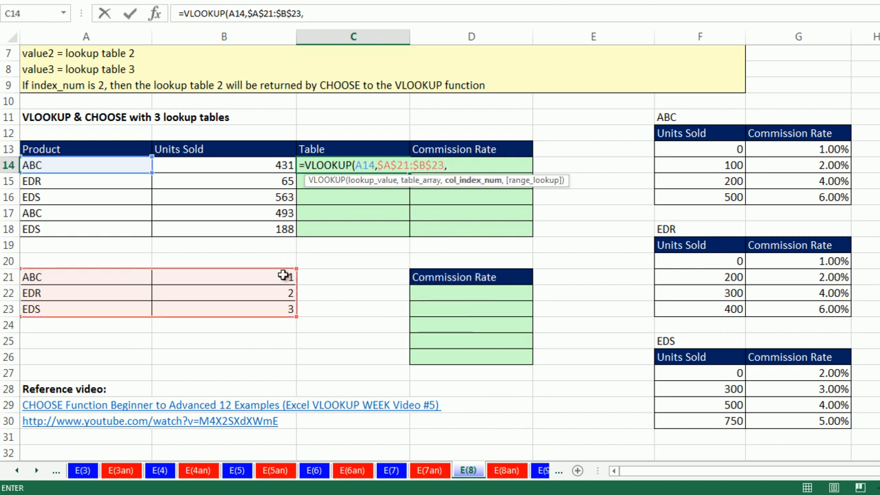
pyautogui.write('2,')
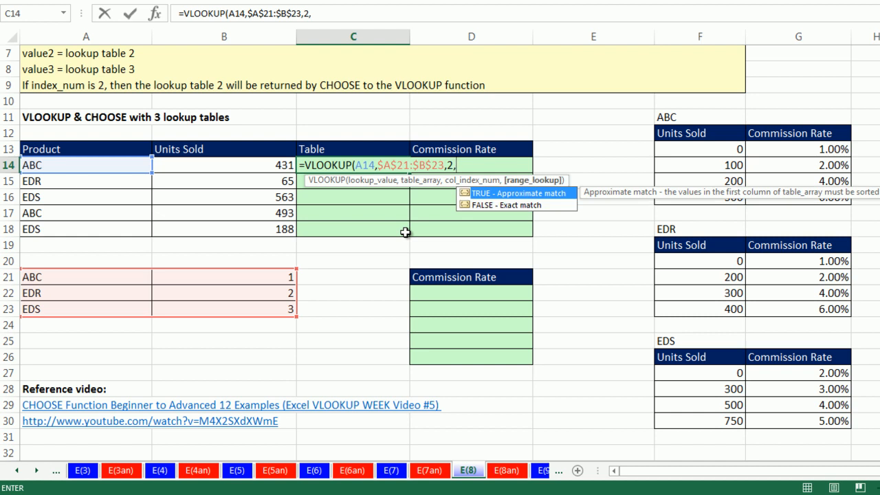
pyautogui.write('0)')
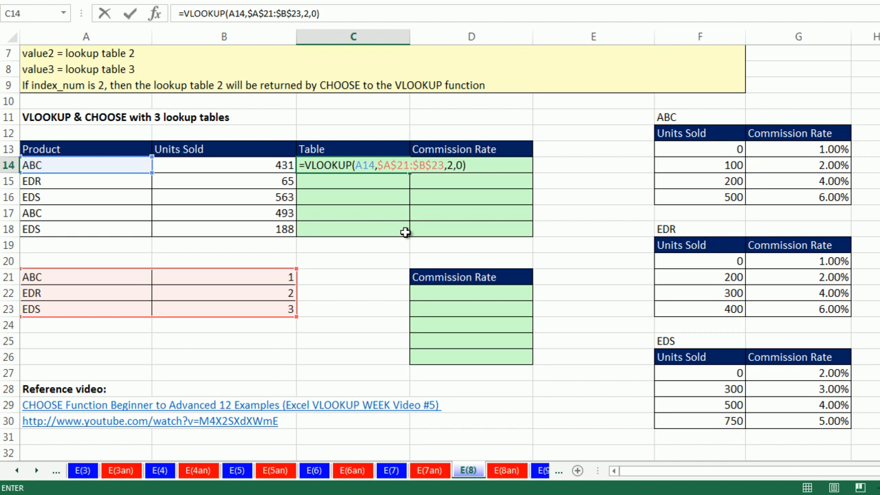
pyautogui.hotkey('ctrl', 'Return')
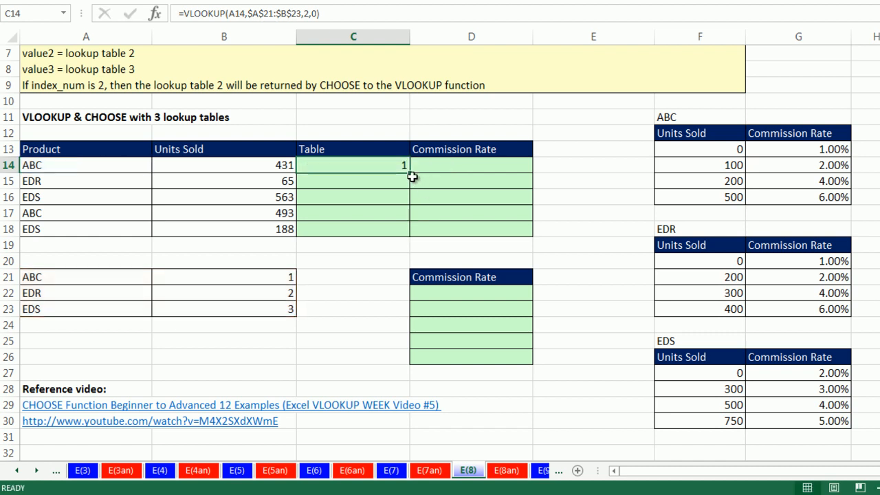
# Copy the table-number formula in C14 down through C18 and check the ranges used in the last cell
pyautogui.doubleClick(411, 171)
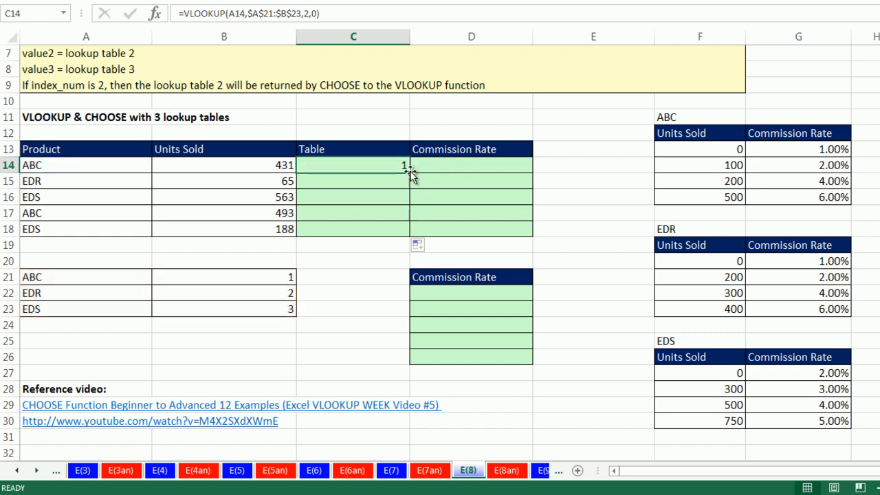
pyautogui.click(377, 227)
pyautogui.press('F2')
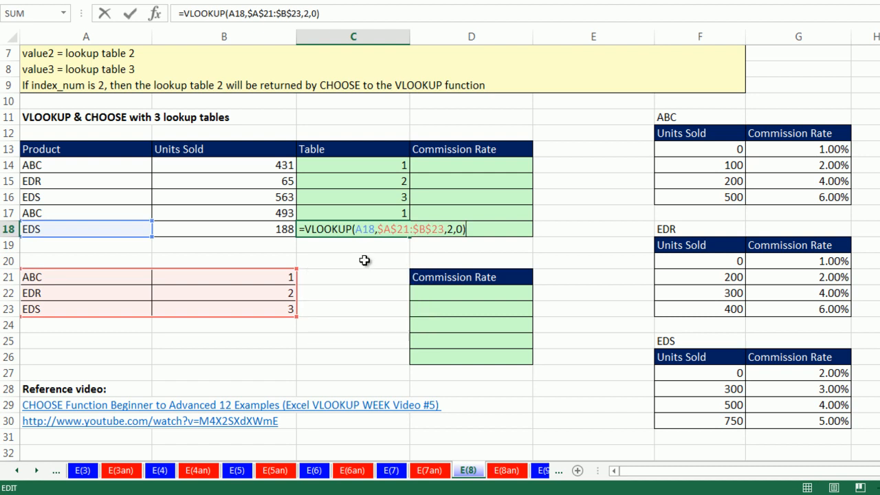
pyautogui.press('Escape')
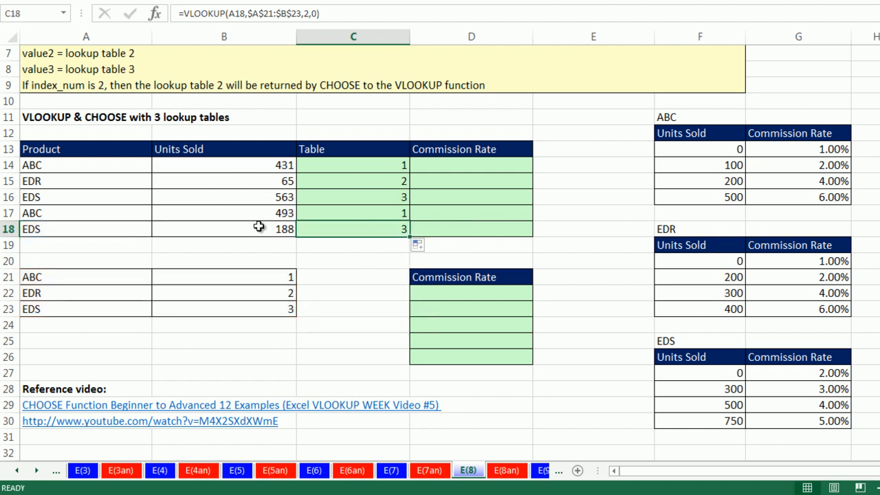
# Start a CHOOSE formula in D14 with C14 as index_num and the ABC table $F$13:$G$16 as value1
pyautogui.click(442, 166)
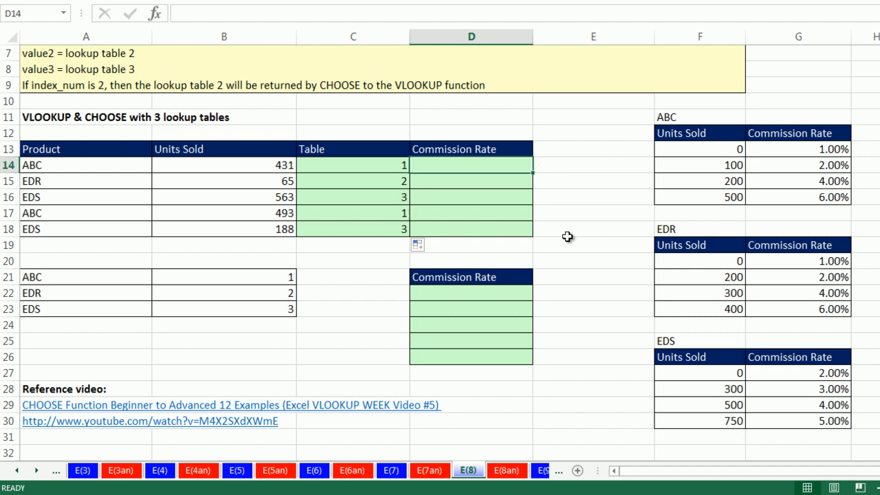
pyautogui.write('=c')
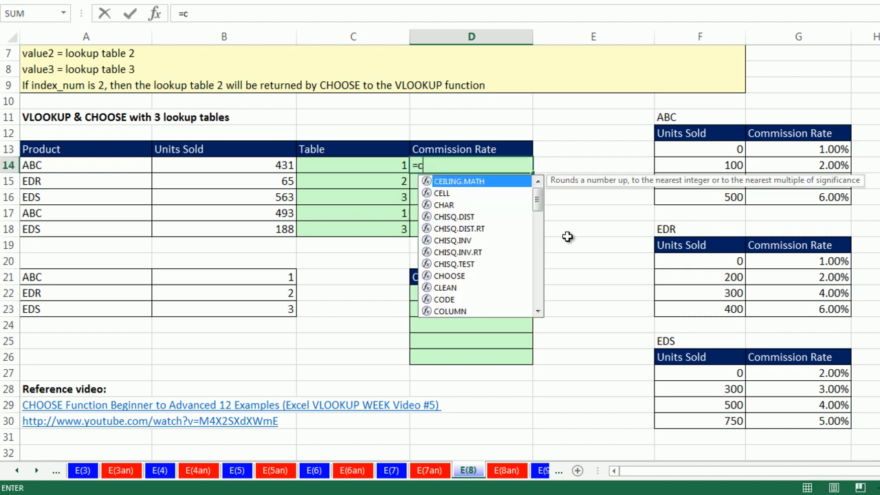
pyautogui.write('ho')
pyautogui.press('Tab')
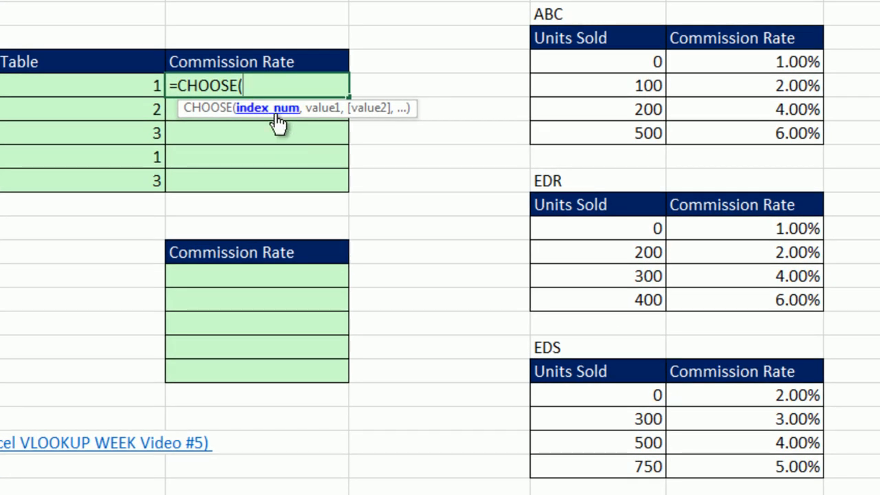
pyautogui.click(143, 83)
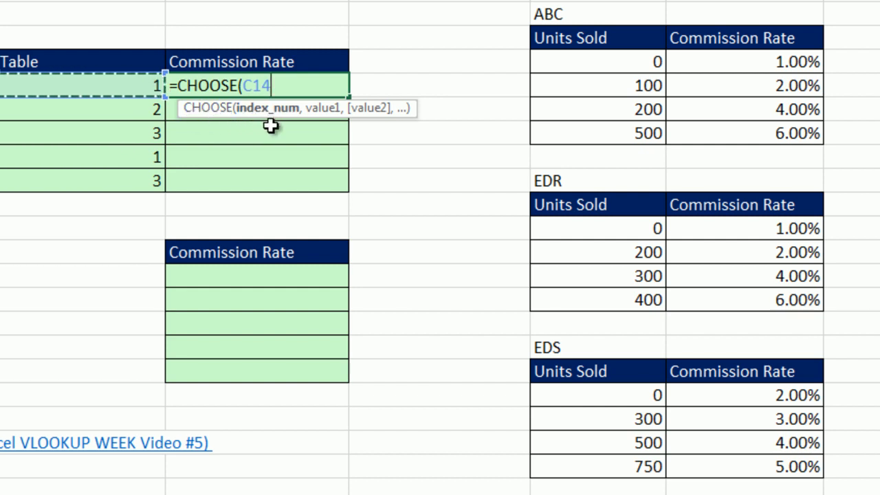
pyautogui.write(',')
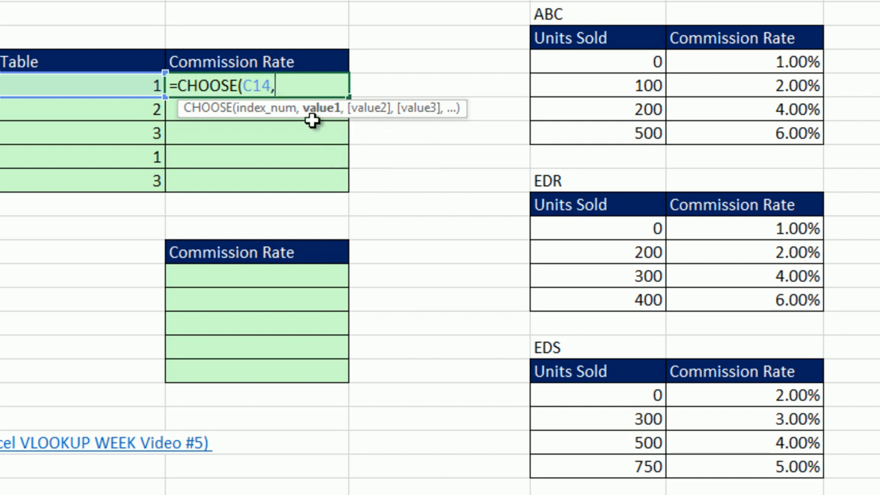
pyautogui.moveTo(571, 58); pyautogui.dragTo(731, 133)
pyautogui.press('F4')
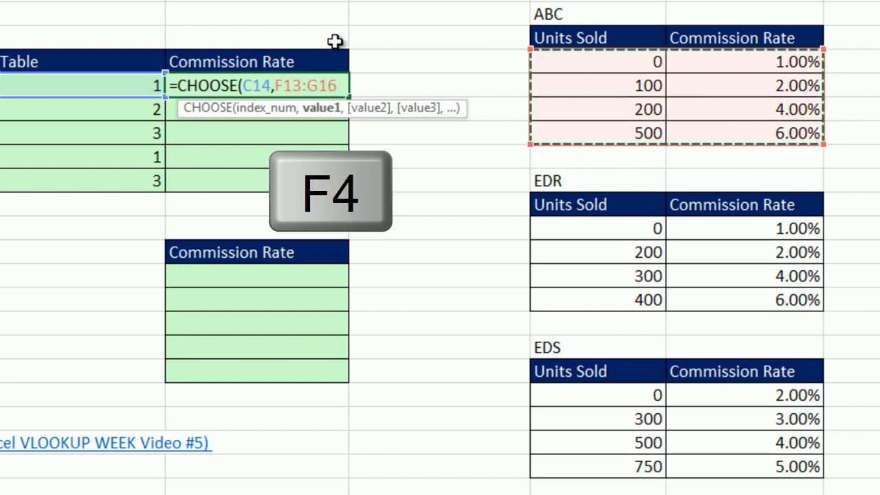
pyautogui.press('F4')
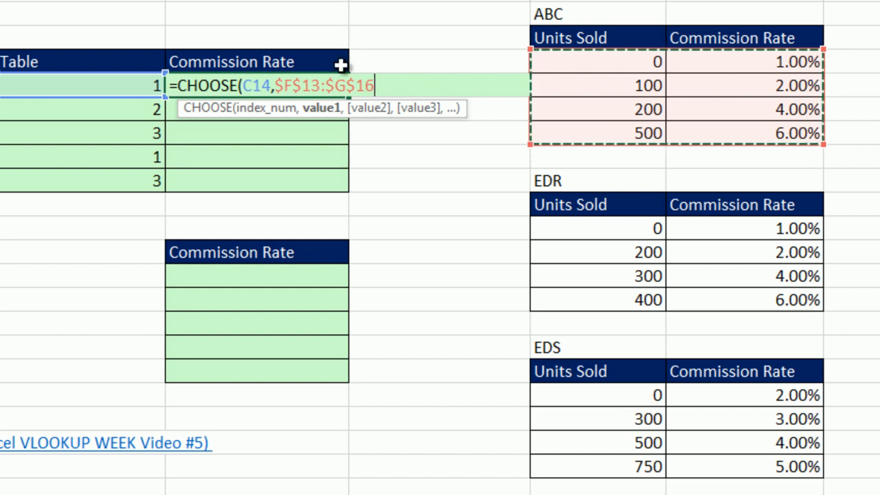
pyautogui.click(322, 119)
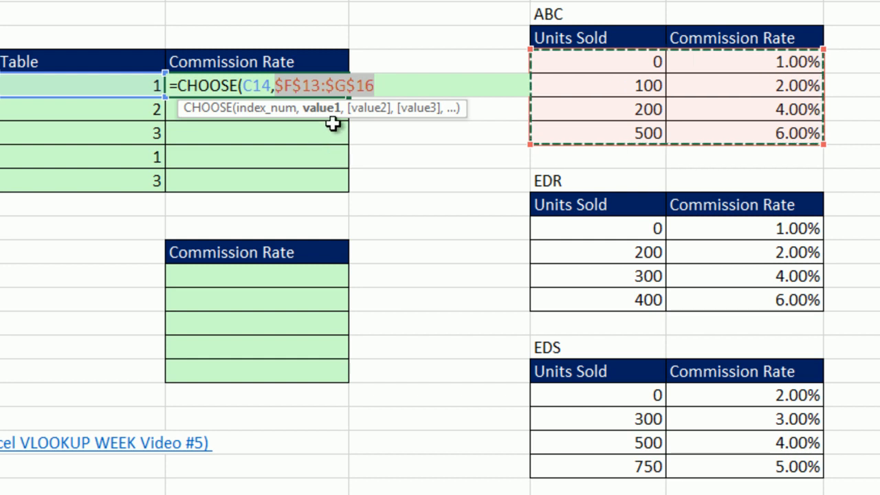
pyautogui.click(399, 85)
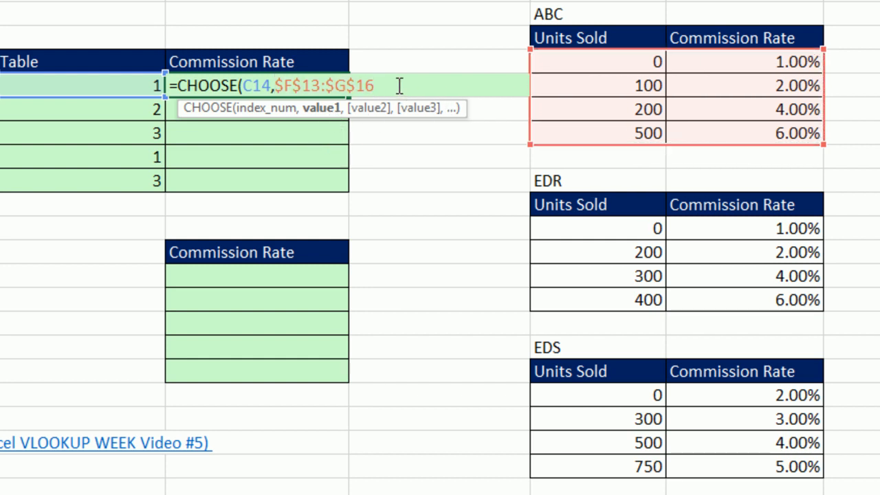
# Add the EDR table $F$20:$G$23 as value2 and the EDS table $F$27:$G$30 as value3, then close and enter the CHOOSE formula
pyautogui.write(',')
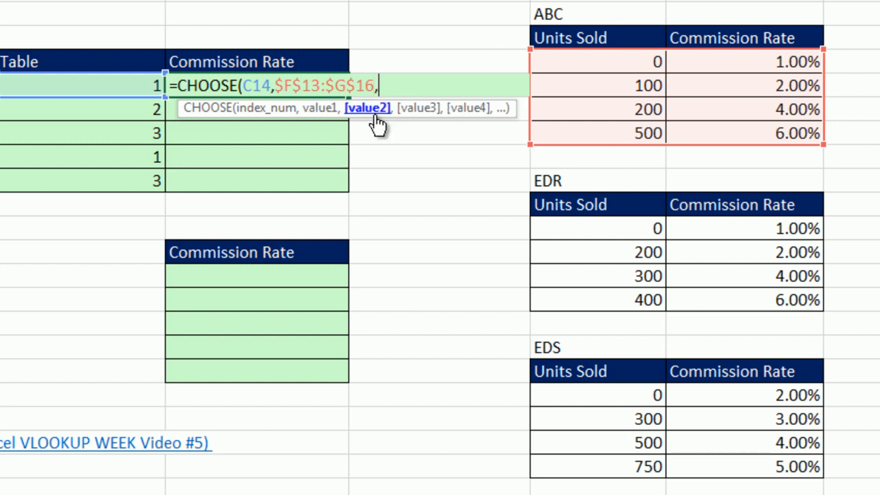
pyautogui.moveTo(716, 282); pyautogui.dragTo(725, 299)
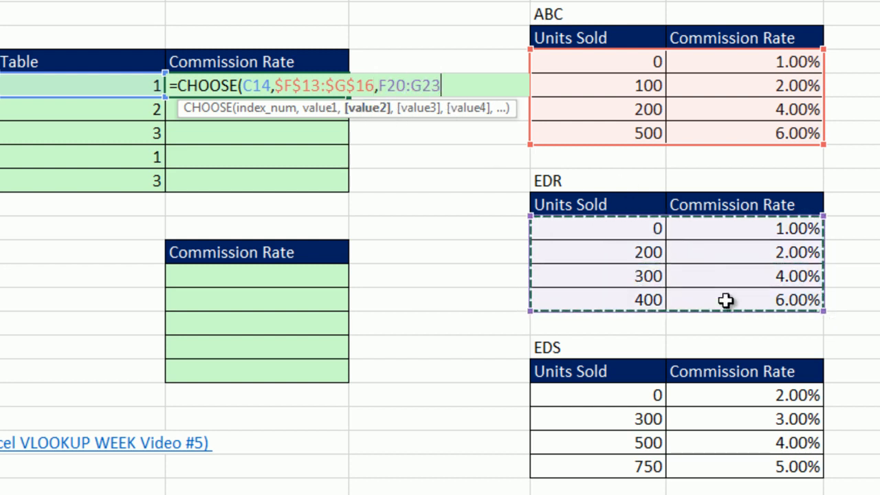
pyautogui.press('F4')
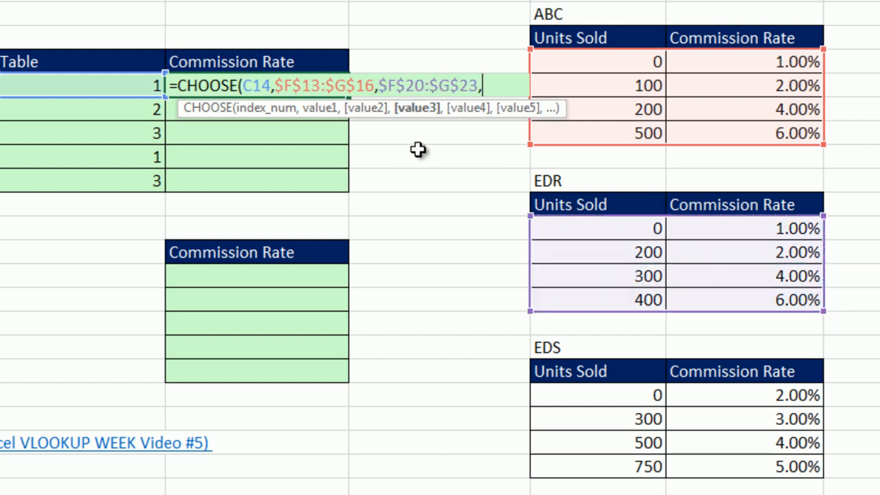
pyautogui.write(',')
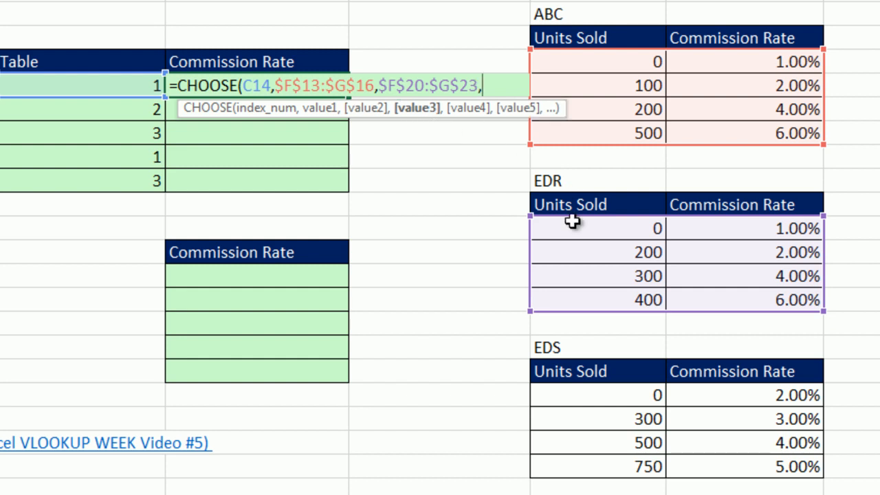
pyautogui.moveTo(576, 397); pyautogui.dragTo(727, 473)
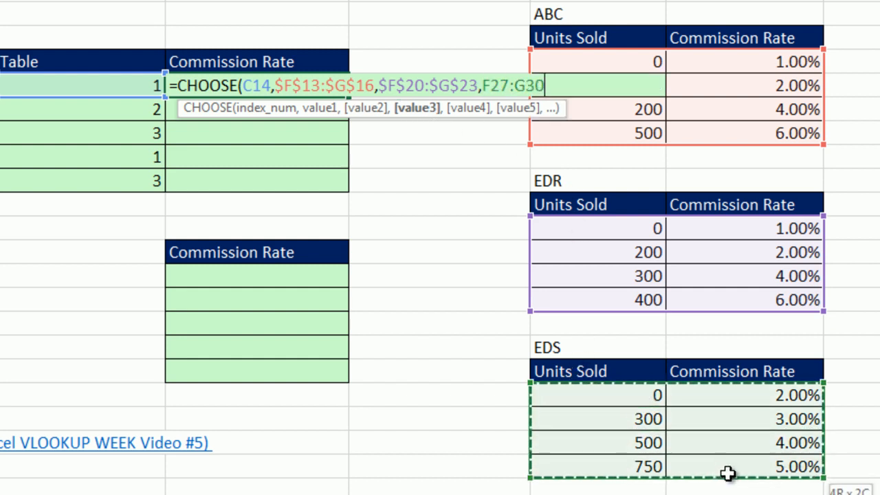
pyautogui.press('F4')
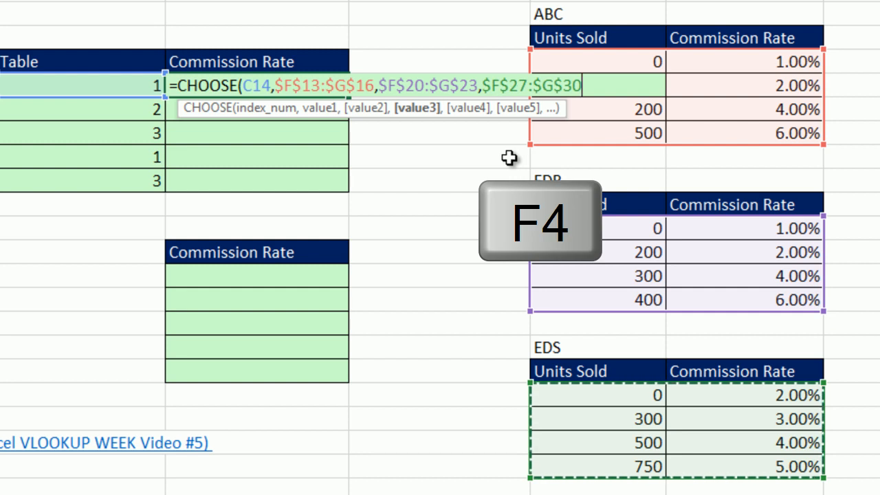
pyautogui.write(')')
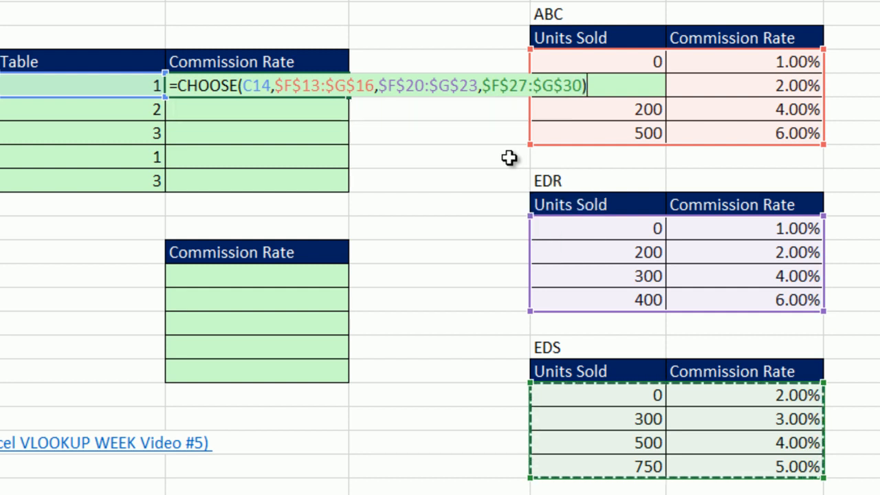
pyautogui.hotkey('ctrl', 'Return')
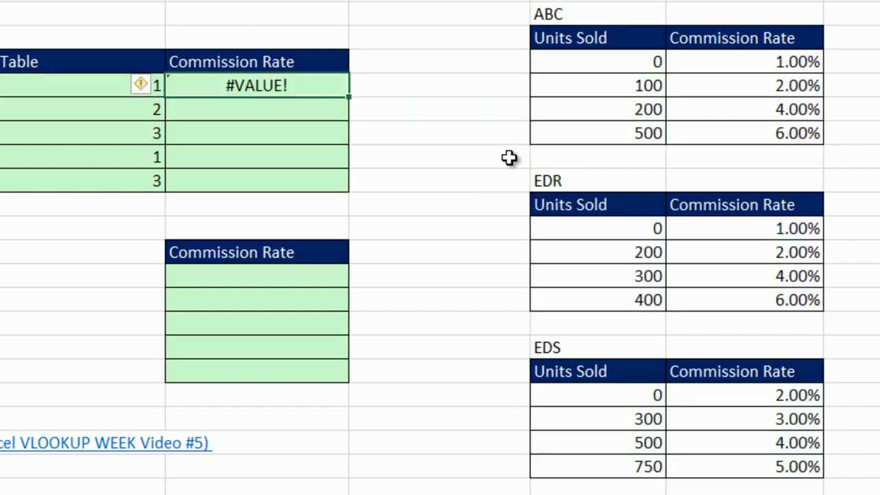
# Copy the CHOOSE formula down through D18 and evaluate the copy in D16 to inspect its returned table, leaving the formula intact
pyautogui.moveTo(349, 99); pyautogui.dragTo(355, 191)
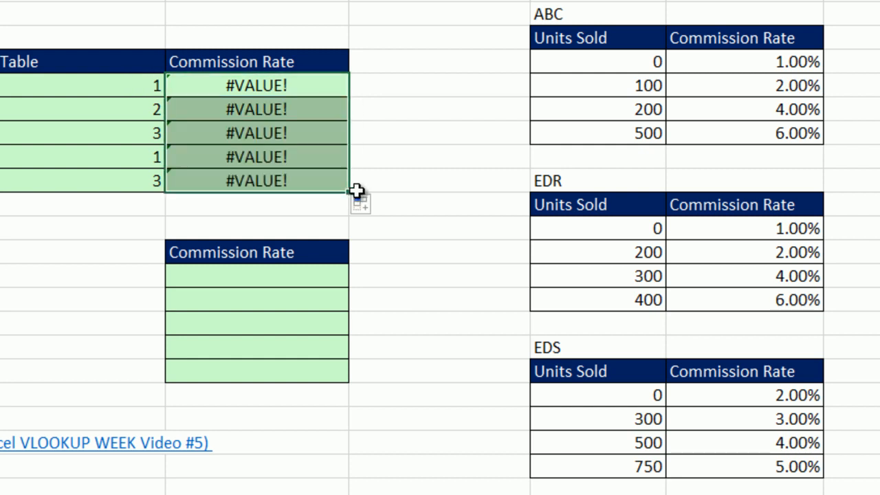
pyautogui.click(216, 140)
pyautogui.press('F2')
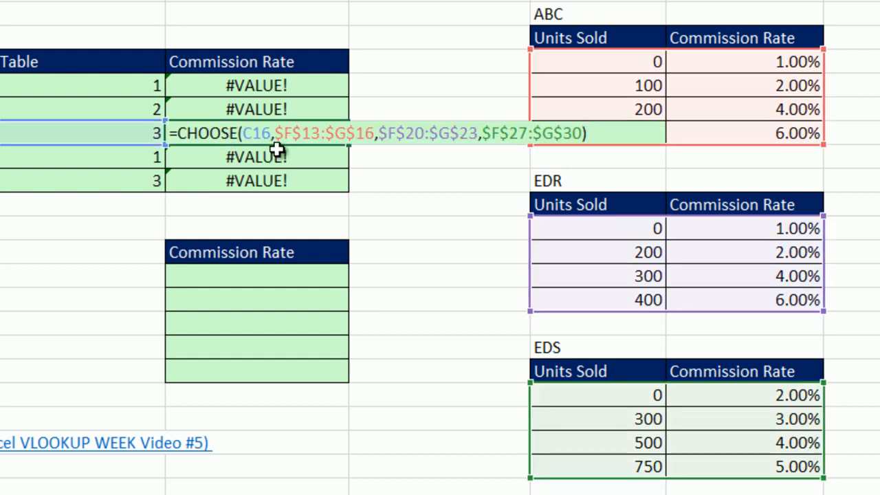
pyautogui.moveTo(179, 129); pyautogui.dragTo(612, 133)
pyautogui.press('F9')
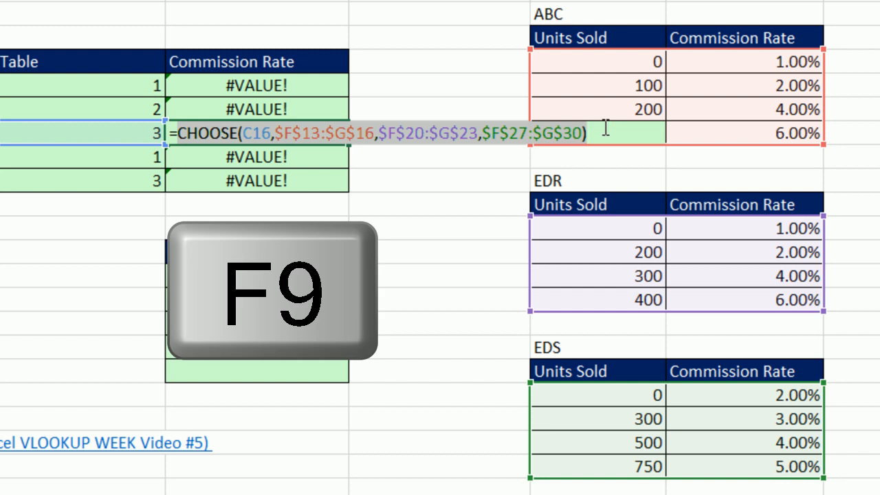
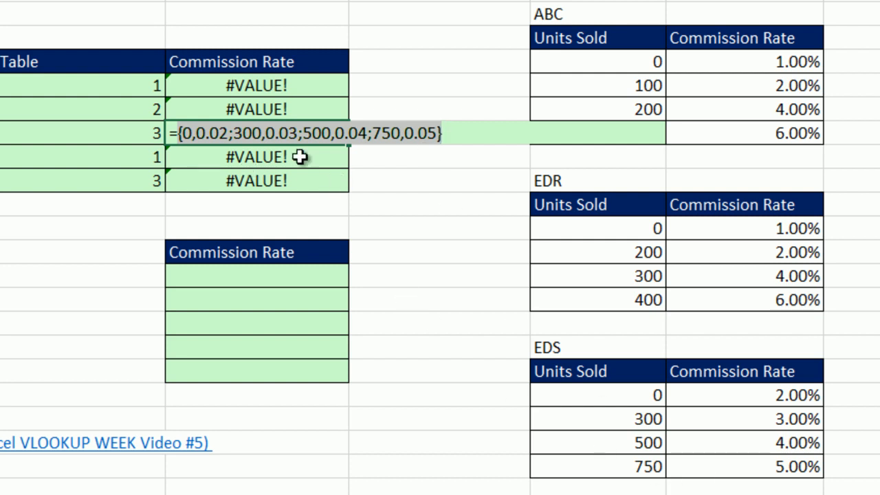
pyautogui.press('Escape')
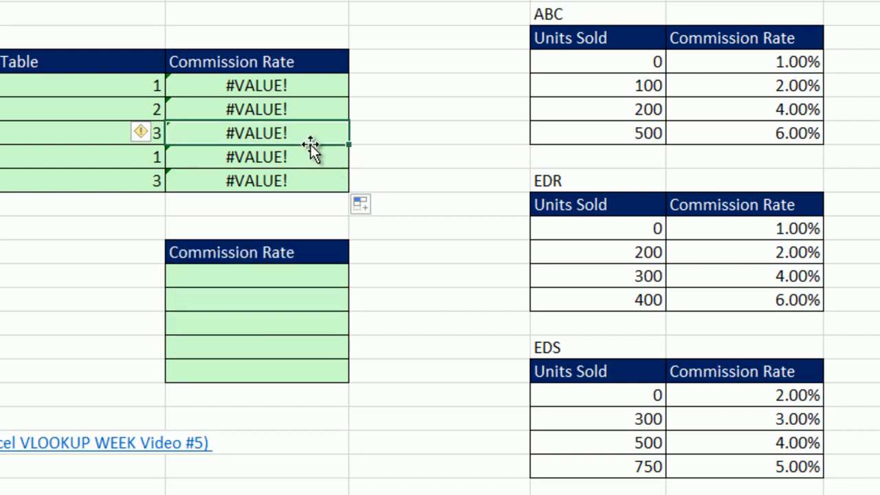
# Wrap the CHOOSE formula in D14 in a VLOOKUP with B14 as lookup_value and the CHOOSE result as table_array
pyautogui.click(277, 85)
pyautogui.doubleClick(277, 85)
pyautogui.click(180, 85)
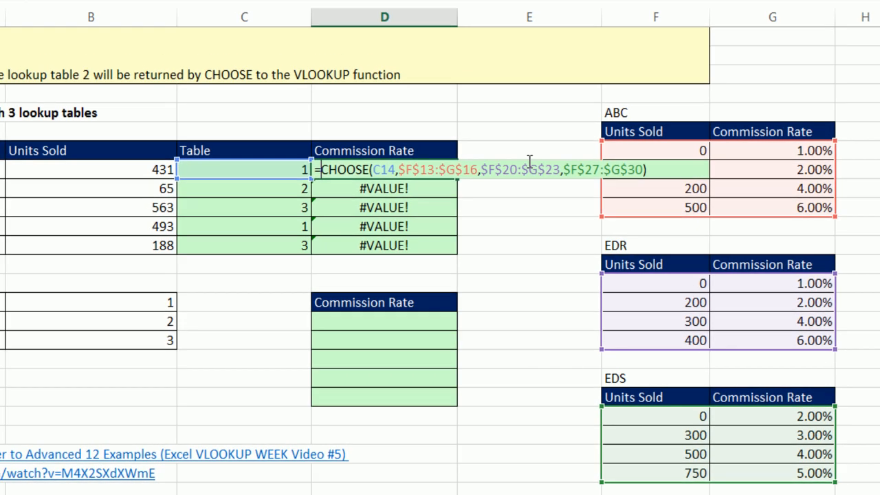
pyautogui.write('VL')
pyautogui.press('Tab')
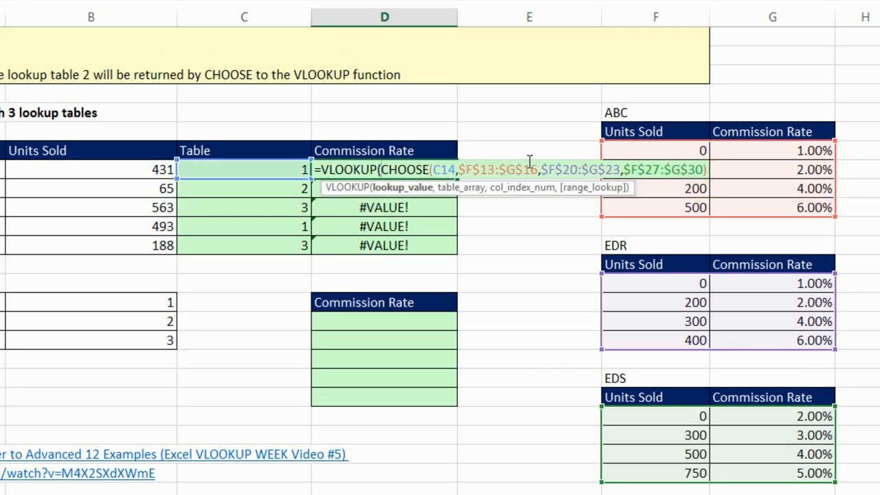
pyautogui.click(130, 171)
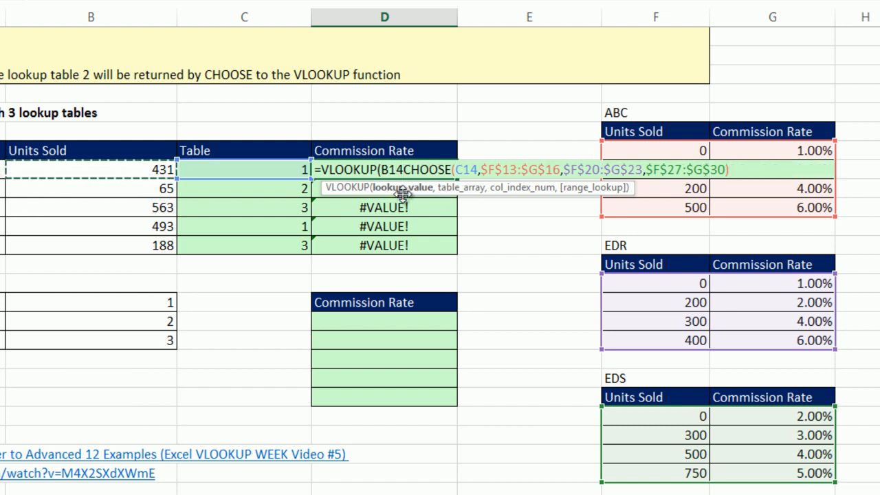
pyautogui.write(',')
pyautogui.hotkey('shift', 'End')
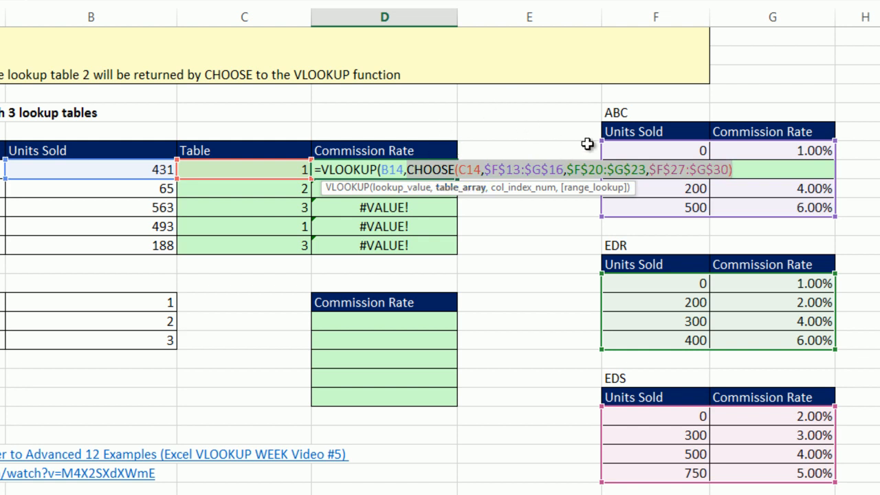
# Finish the VLOOKUP in D14 with 2 as col_index_num, omitting range_lookup, and enter the formula
pyautogui.click(743, 165)
pyautogui.write(',')
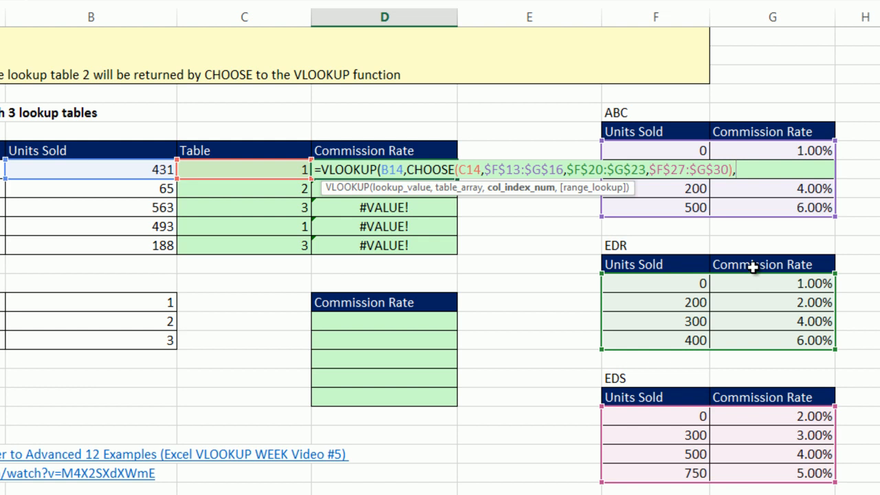
pyautogui.moveTo(562, 192); pyautogui.dragTo(746, 202)
pyautogui.write('2')
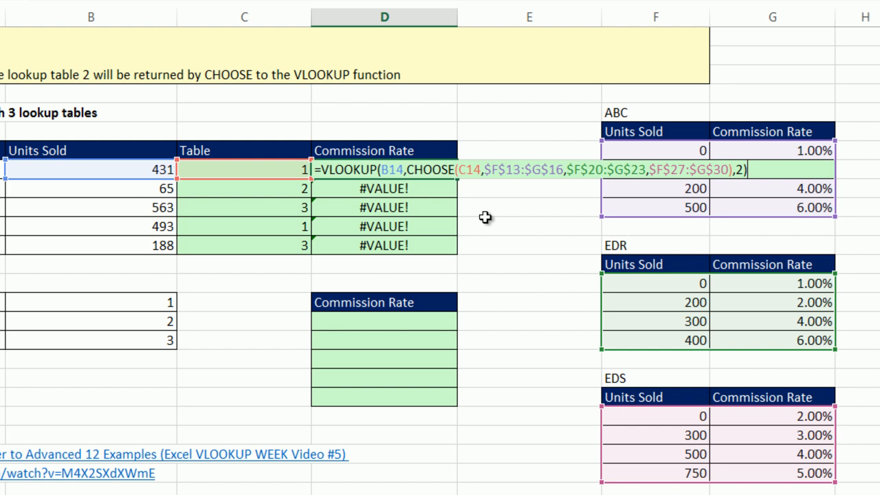
pyautogui.hotkey('ctrl', 'Return')
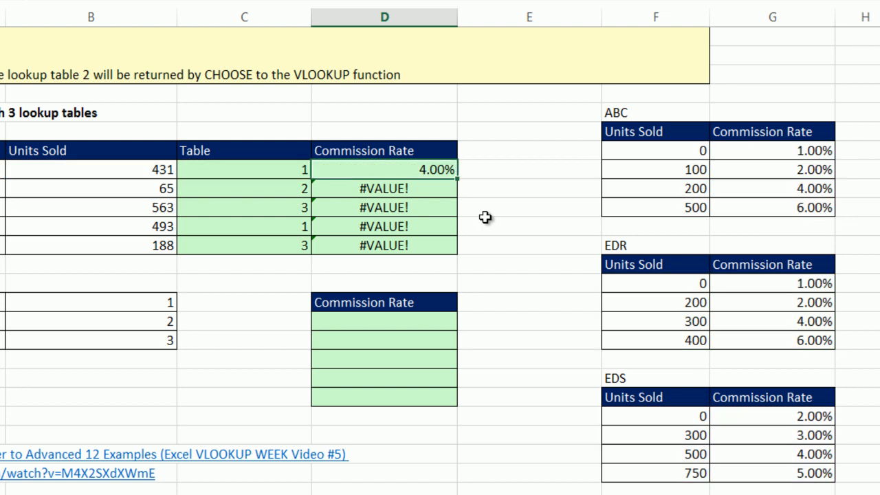
# Copy the VLOOKUP and CHOOSE formula down through D18 and check the references in the last cell
pyautogui.doubleClick(458, 179)
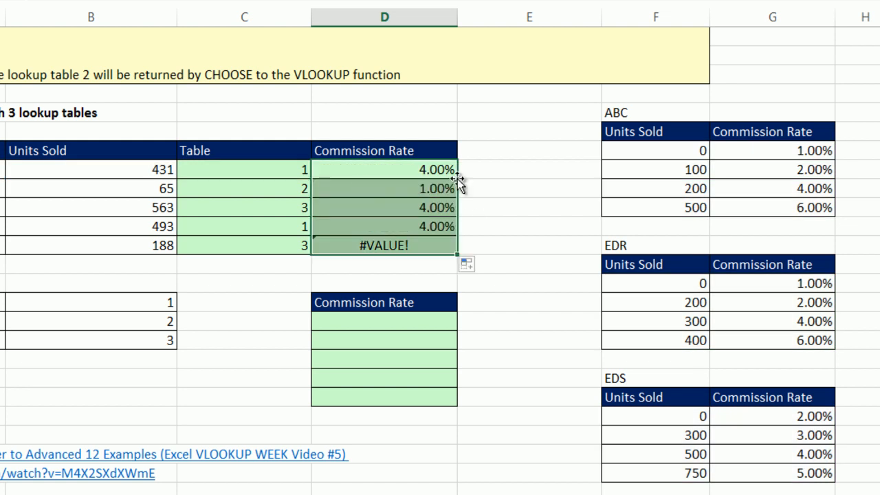
pyautogui.click(416, 245)
pyautogui.press('F2')
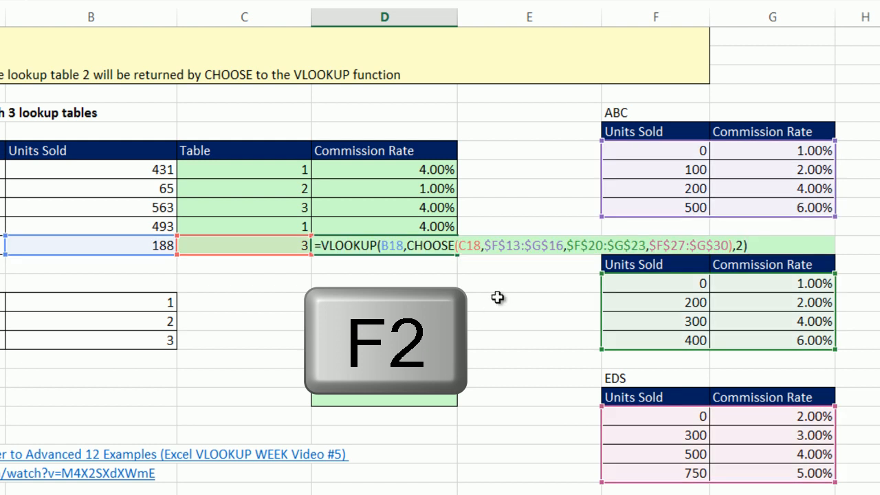
pyautogui.press('Escape')
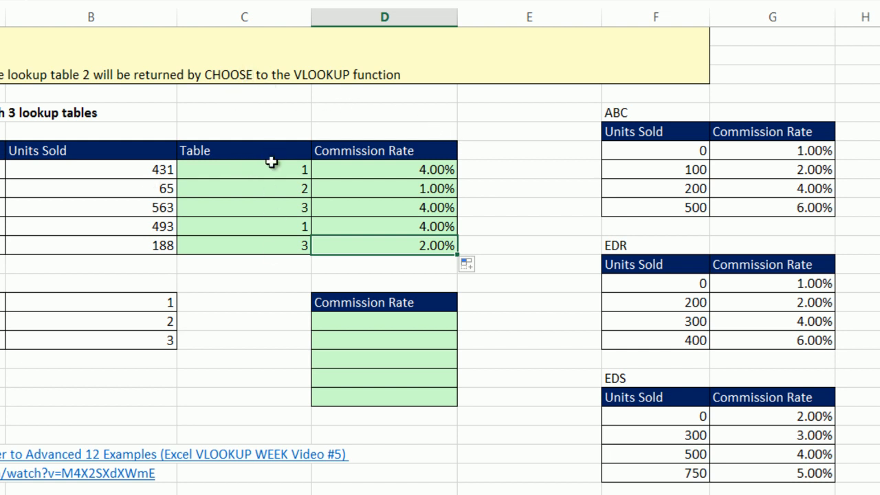
# Copy the formula text from D14 and enter it in D22 with its references unchanged
pyautogui.doubleClick(361, 170)
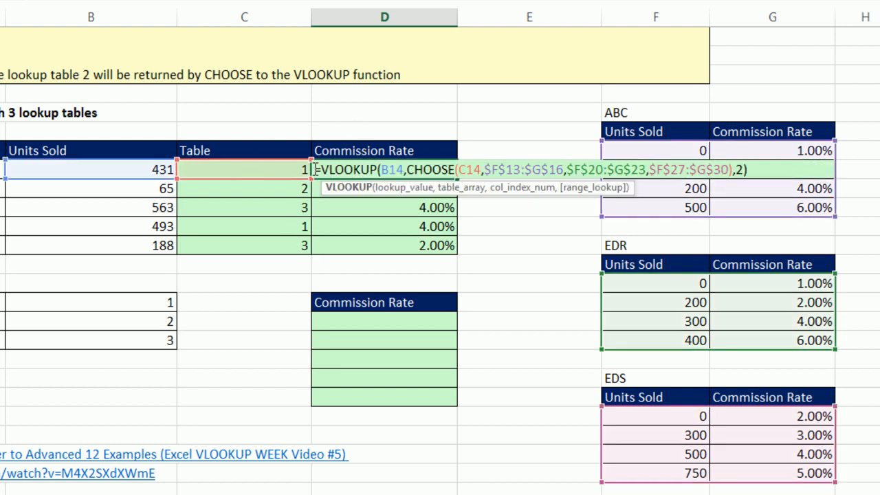
pyautogui.moveTo(341, 168); pyautogui.dragTo(781, 178)
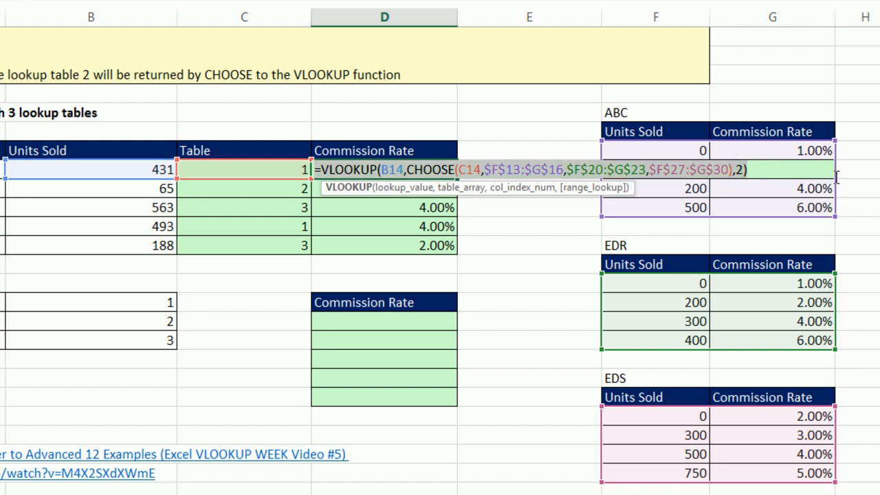
pyautogui.hotkey('ctrl', 'c')
pyautogui.press('Escape')
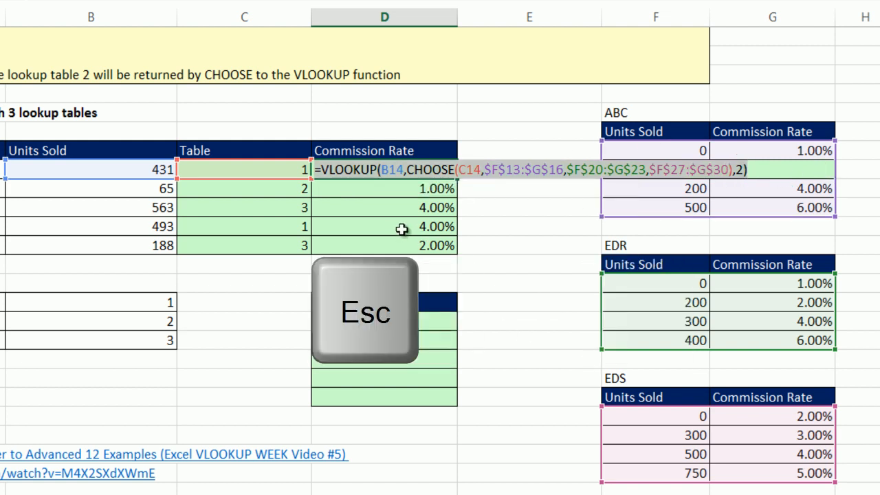
pyautogui.click(381, 321)
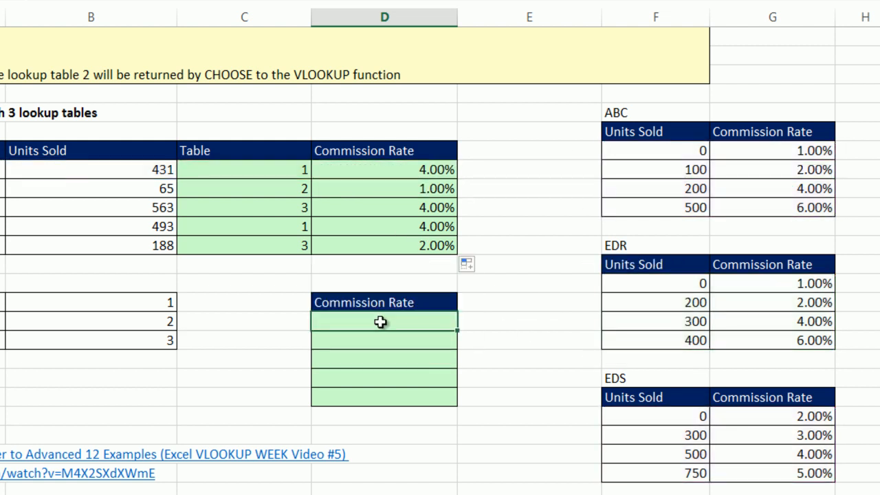
pyautogui.press('F2')
pyautogui.hotkey('ctrl', 'v')
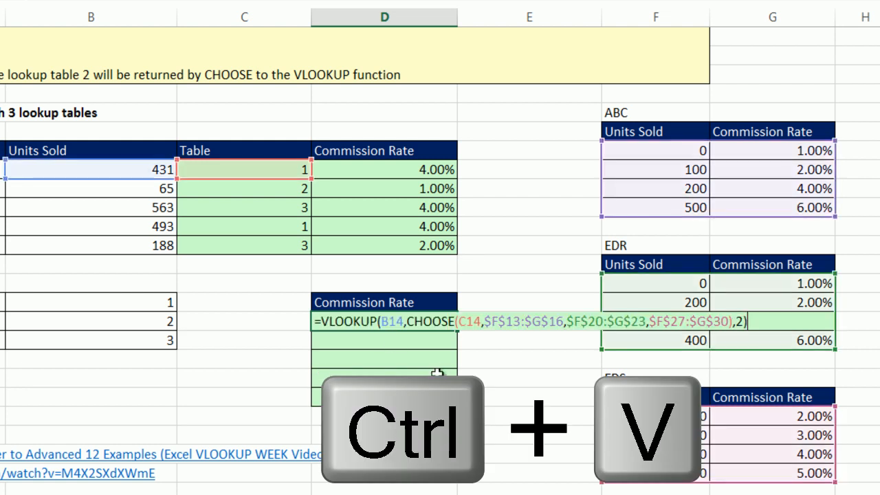
pyautogui.doubleClick(466, 321)
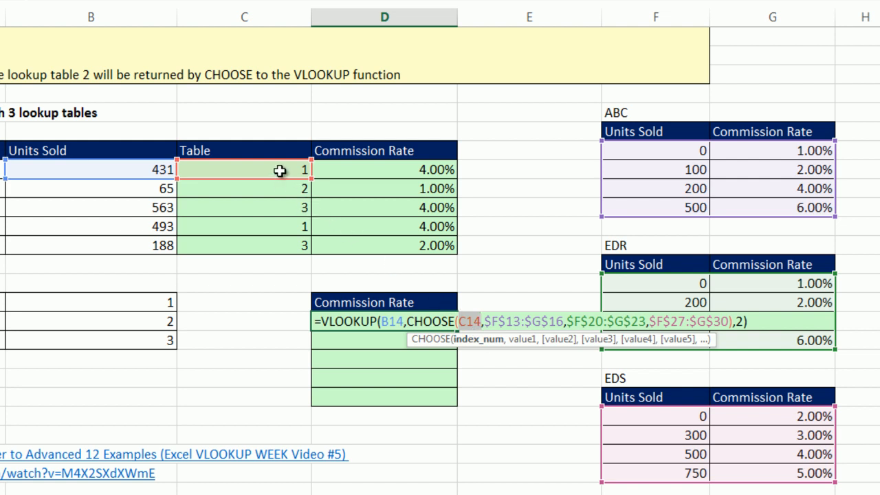
pyautogui.hotkey('ctrl', 'Return')
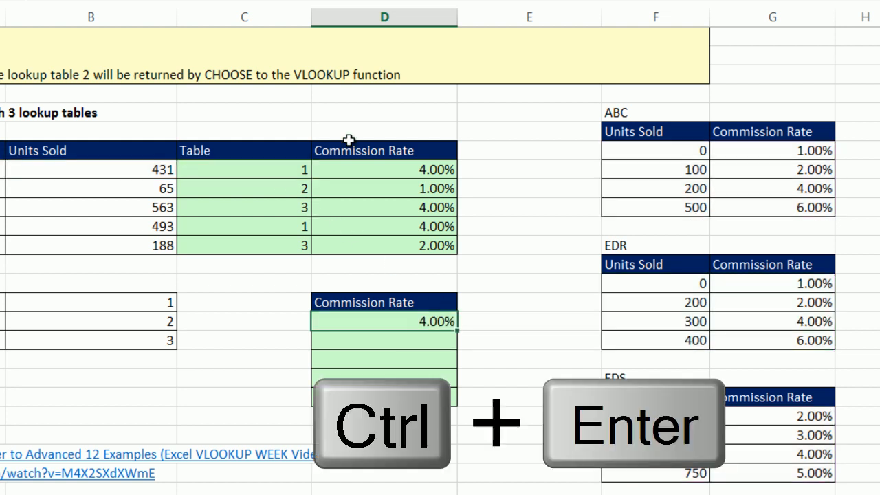
# Replace the C14 index_num in the D22 formula with the formula text copied from C14, VLOOKUP(A14,$A$21:$B$23,2,0)
pyautogui.doubleClick(268, 171)
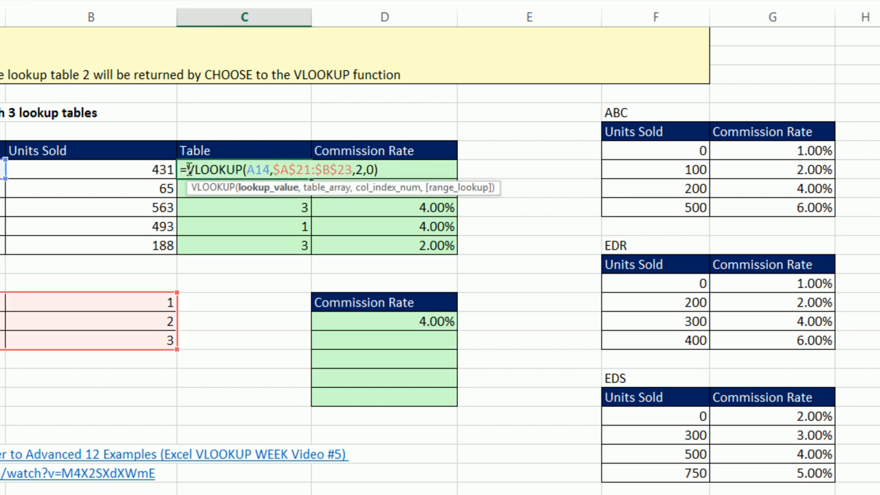
pyautogui.moveTo(189, 172); pyautogui.dragTo(428, 172)
pyautogui.hotkey('ctrl', 'c')
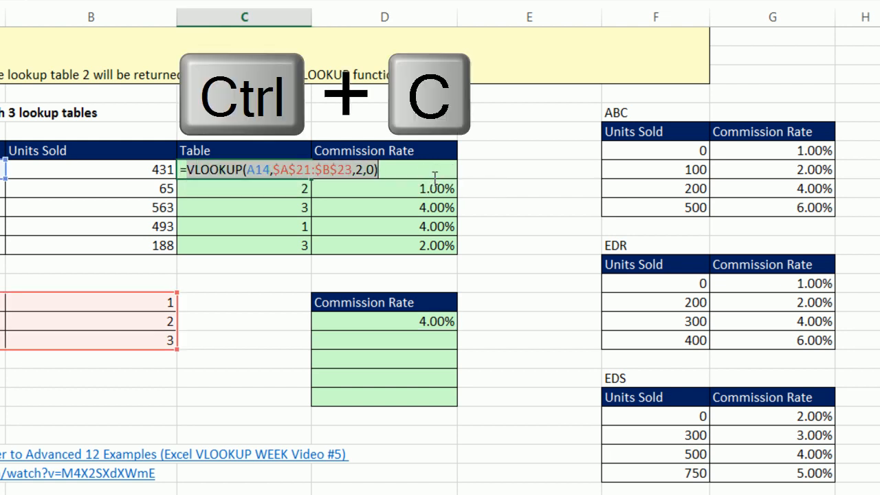
pyautogui.press('Escape')
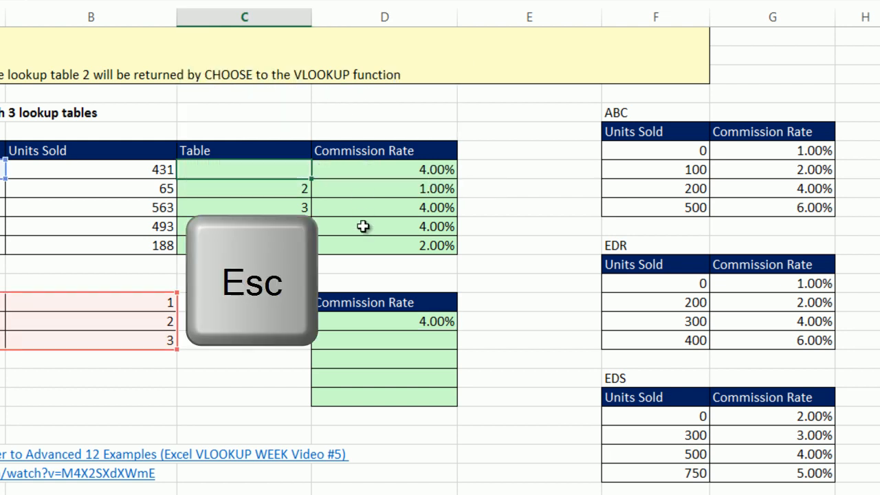
pyautogui.click(372, 322)
pyautogui.press('F2')
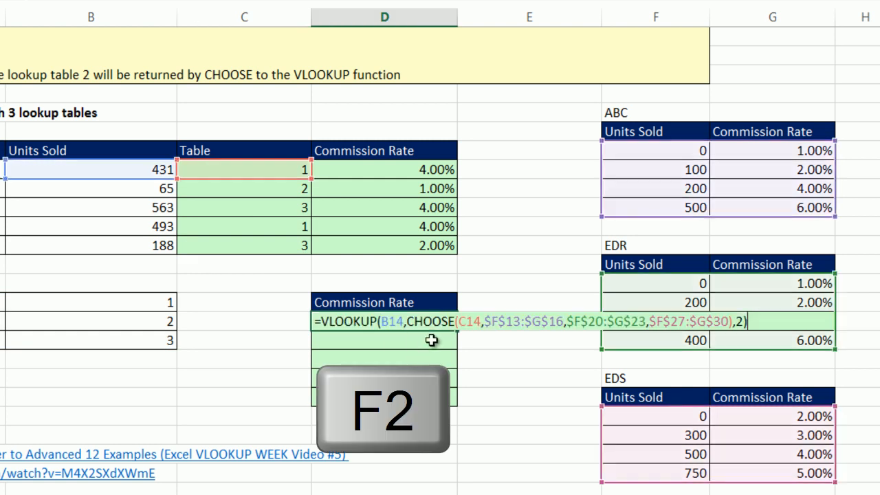
pyautogui.doubleClick(466, 325)
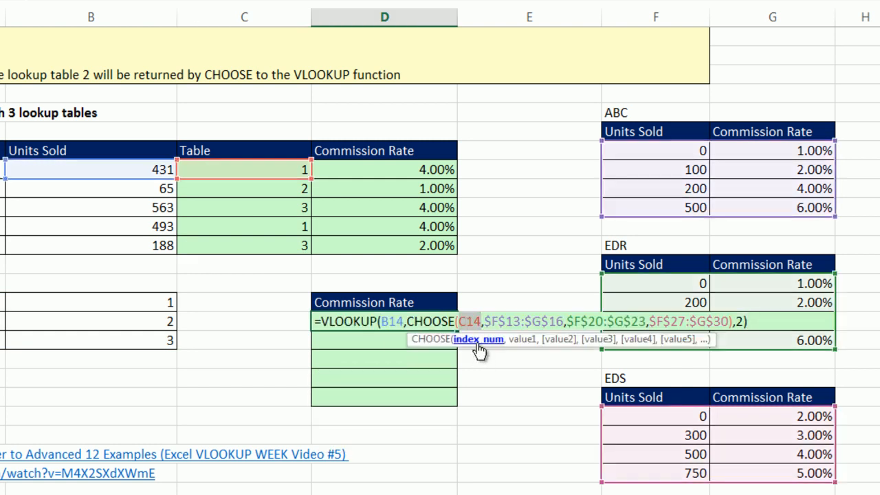
pyautogui.hotkey('ctrl', 'v')
pyautogui.hotkey('ctrl', 'v')
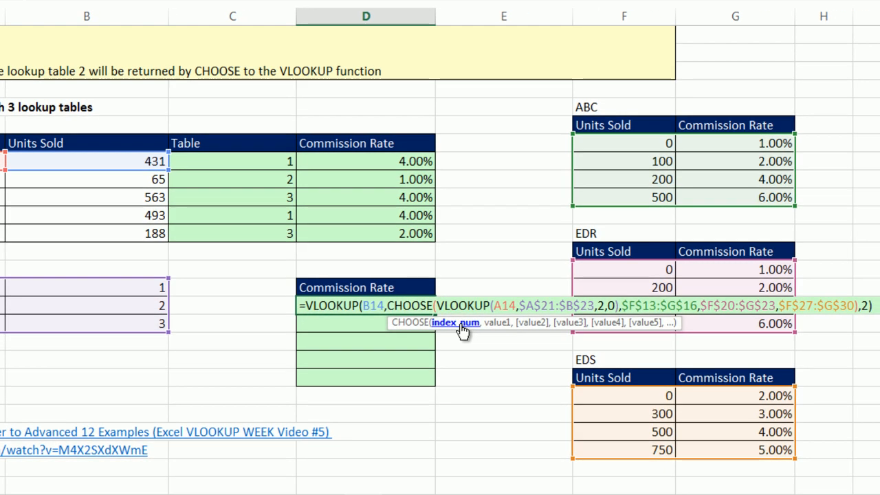
# Check the index_num and table_array arguments in D22, then enter the nested formula and copy it down through D26
pyautogui.click(482, 339)
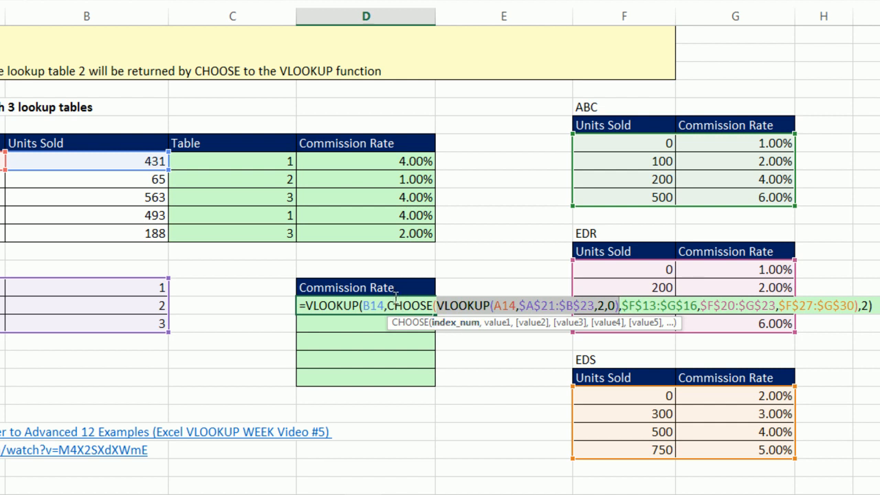
pyautogui.click(397, 303)
pyautogui.click(429, 324)
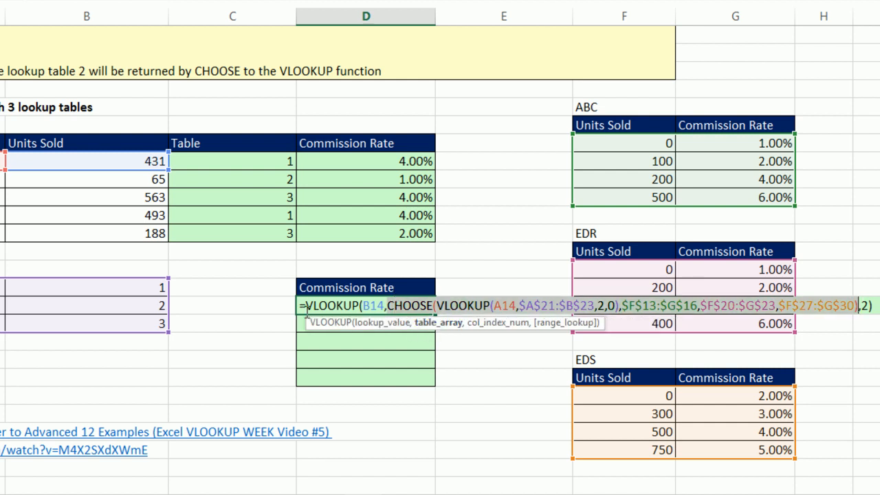
pyautogui.hotkey('ctrl', 'Return')
pyautogui.moveTo(436, 317); pyautogui.dragTo(438, 386)
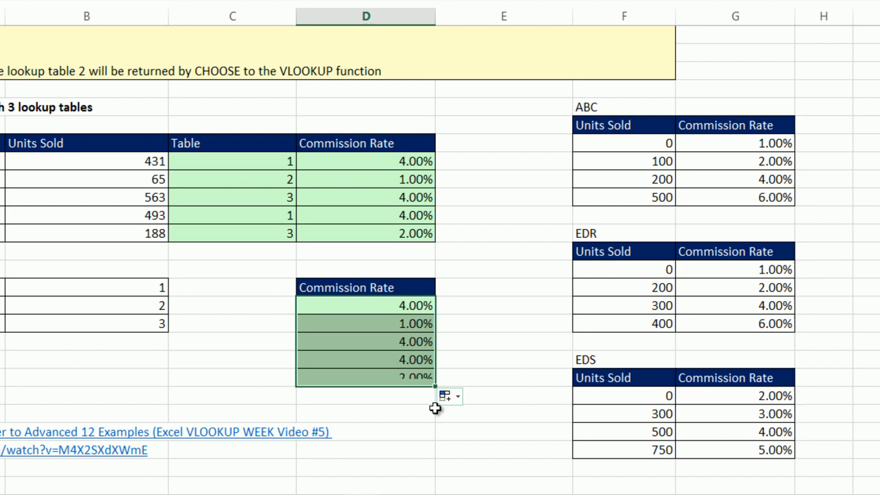
# Inspect the nested formula's arguments in D26 and D22, leaving both formulas intact
pyautogui.click(387, 378)
pyautogui.press('F2')
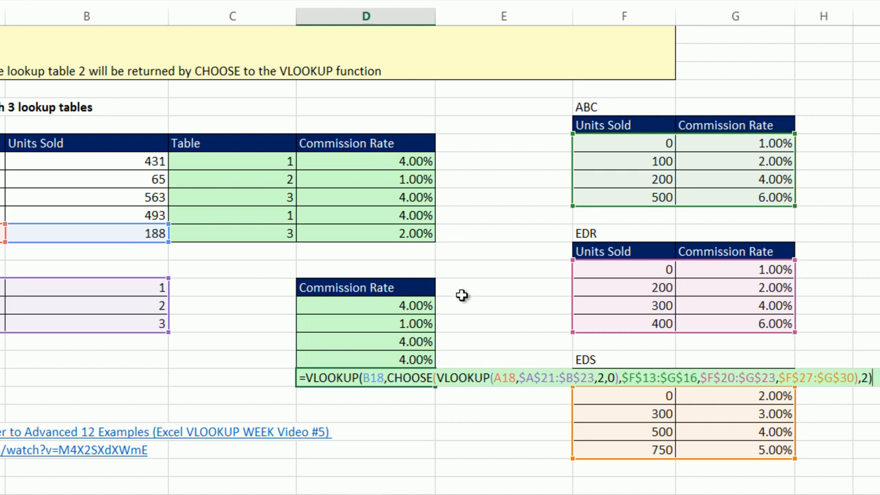
pyautogui.click(437, 378)
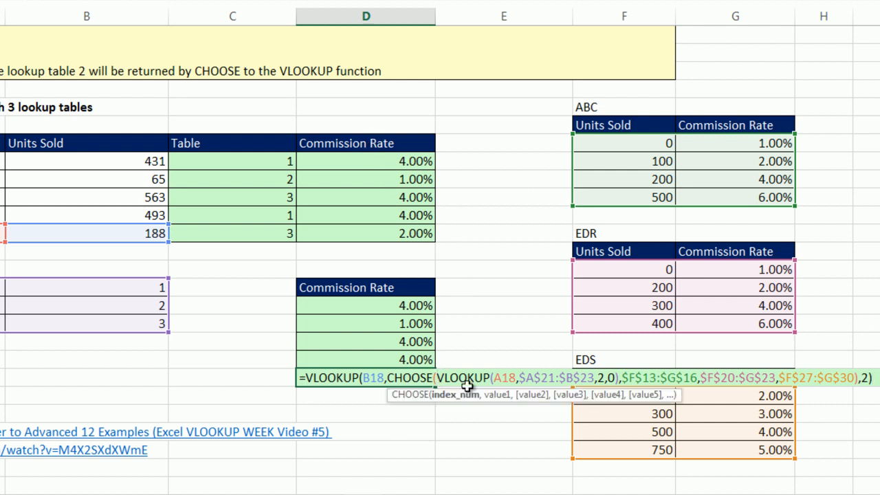
pyautogui.click(534, 378)
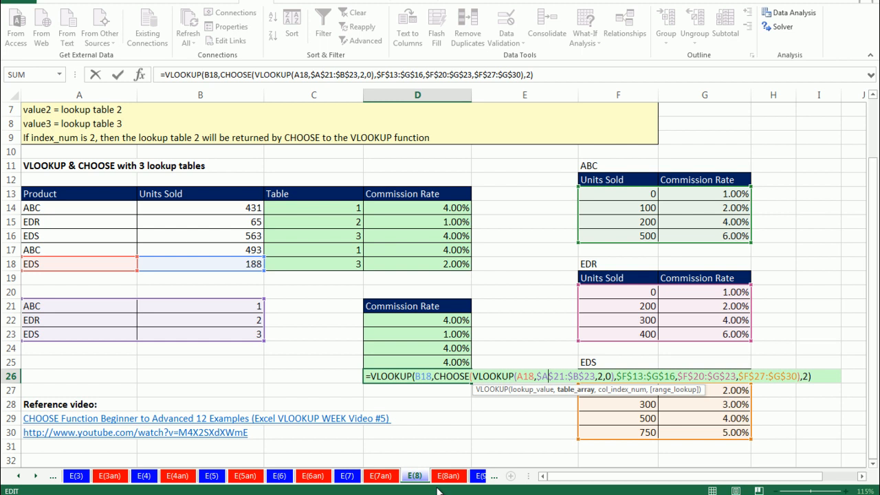
pyautogui.hotkey('ctrl', 'Return')
pyautogui.doubleClick(387, 321)
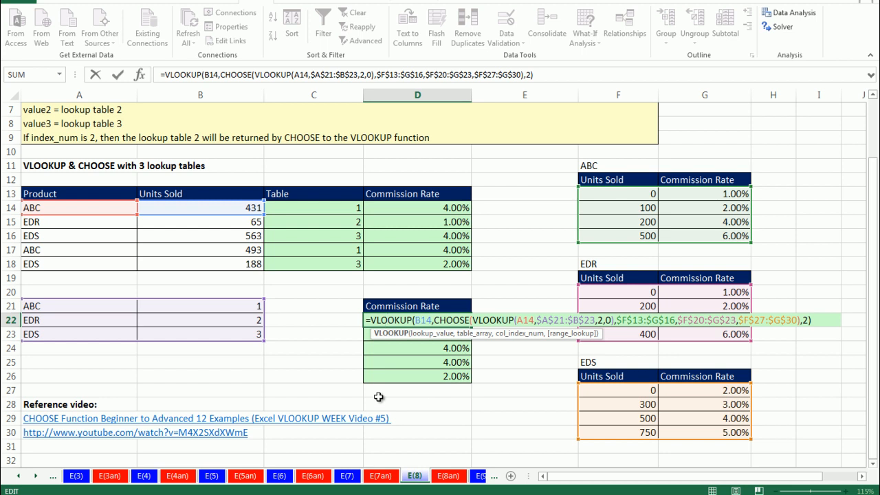
pyautogui.hotkey('ctrl', 'Return')
# Switch to worksheet E(9) with the multiple-VLOOKUP tax example
pyautogui.click(37, 477)
pyautogui.click(36, 477)
pyautogui.click(36, 477)
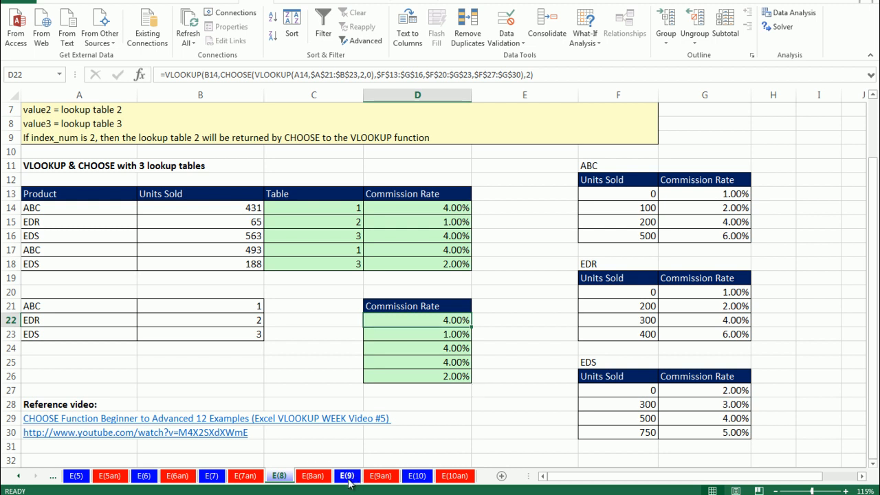
pyautogui.click(347, 476)
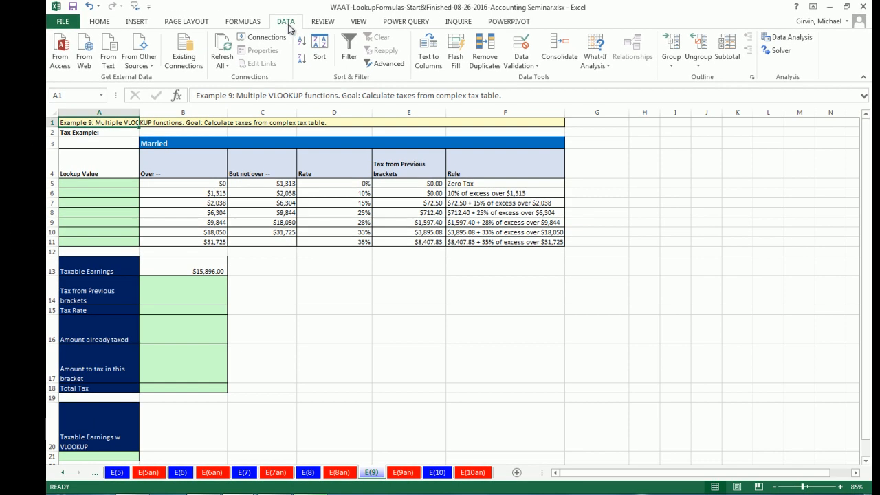
# Collapse the ribbon to make more room for the tax worksheet
pyautogui.rightClick(258, 2)
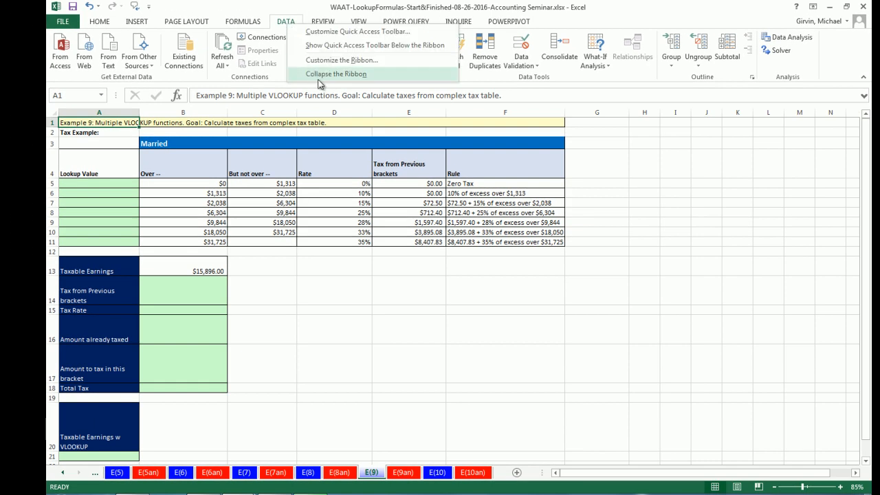
pyautogui.click(345, 89)
pyautogui.hotkey('ctrl', 'F1')
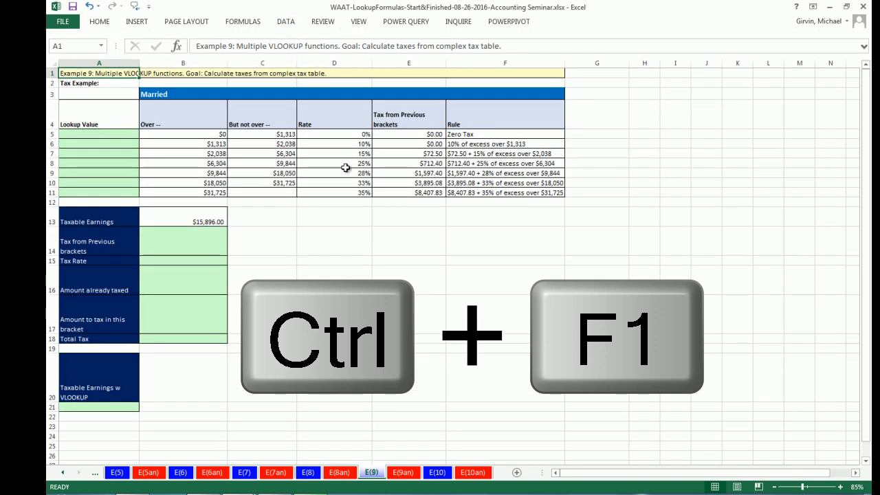
pyautogui.hotkey('ctrl', 'F1')
pyautogui.hotkey('ctrl', 'F1')
# Zoom the worksheet to fit the tax table and calculation area in A1:F18, then clear the range selection
pyautogui.moveTo(77, 73); pyautogui.dragTo(556, 340)
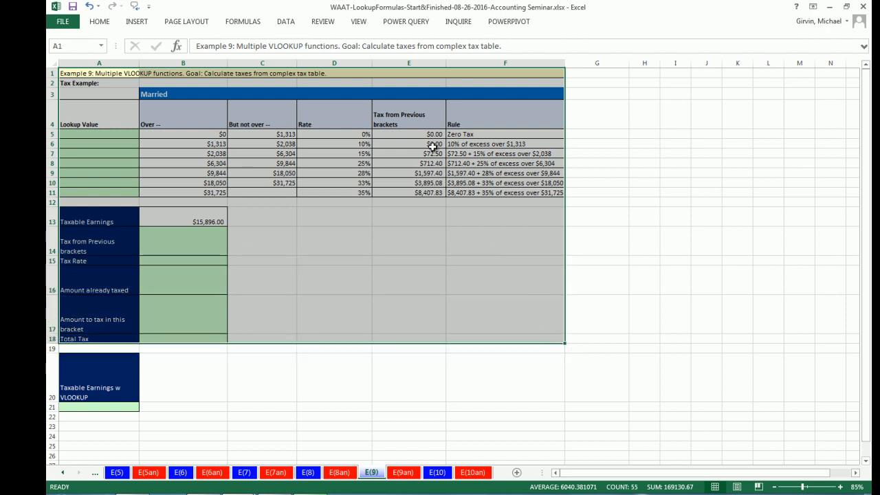
pyautogui.click(354, 26)
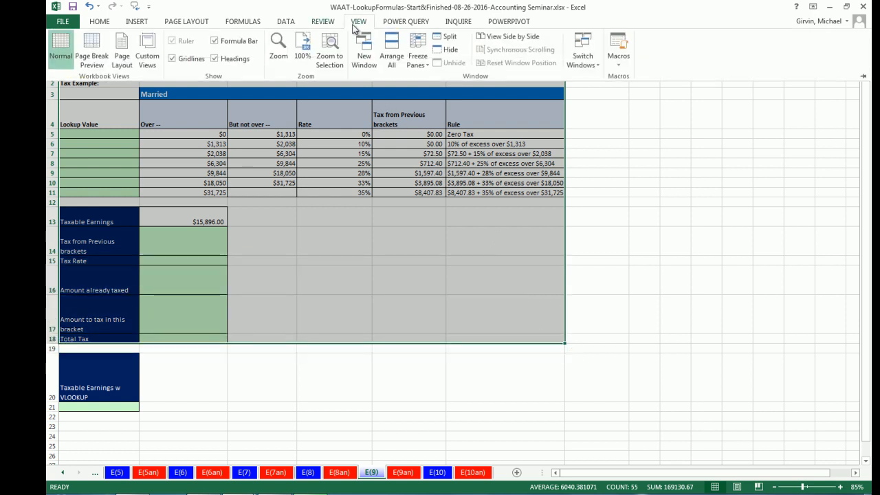
pyautogui.click(329, 64)
pyautogui.press('alt')
pyautogui.press('w')
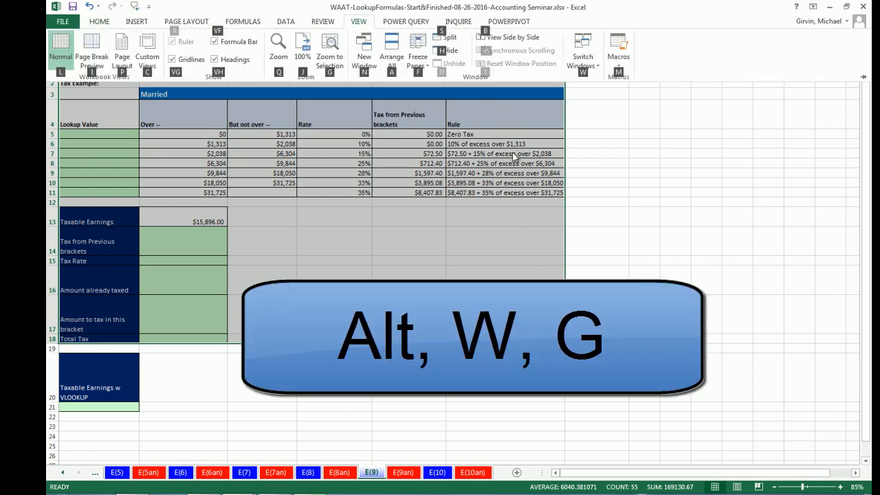
pyautogui.press('g')
pyautogui.click(521, 310)
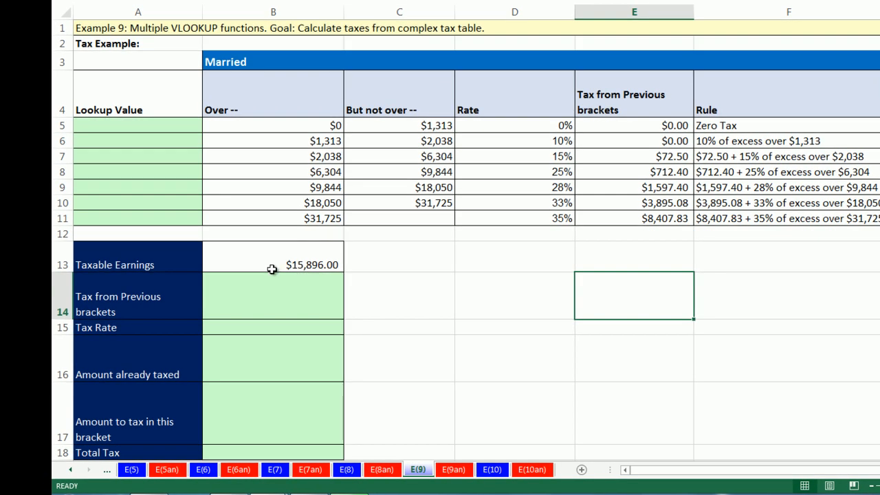
# Examine the taxable earnings in B13 and the limits, rate and previous-bracket tax of the 25% bracket in row 8
pyautogui.click(266, 259)
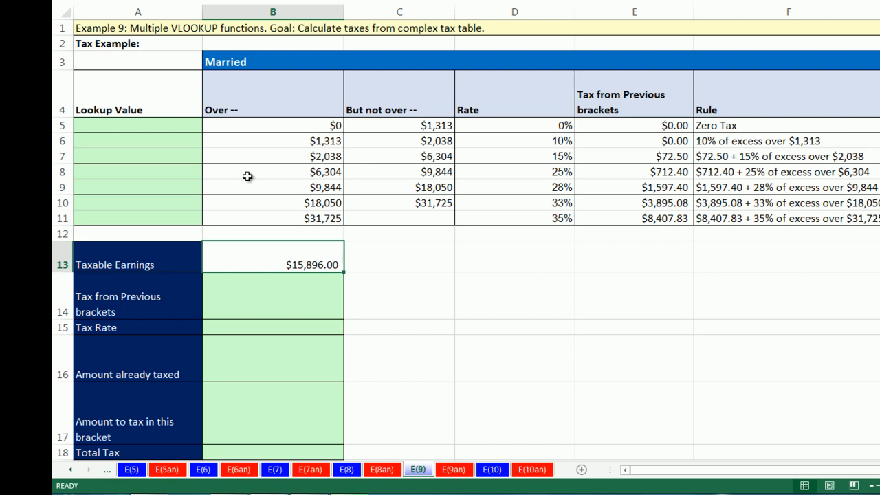
pyautogui.moveTo(252, 174); pyautogui.dragTo(729, 173)
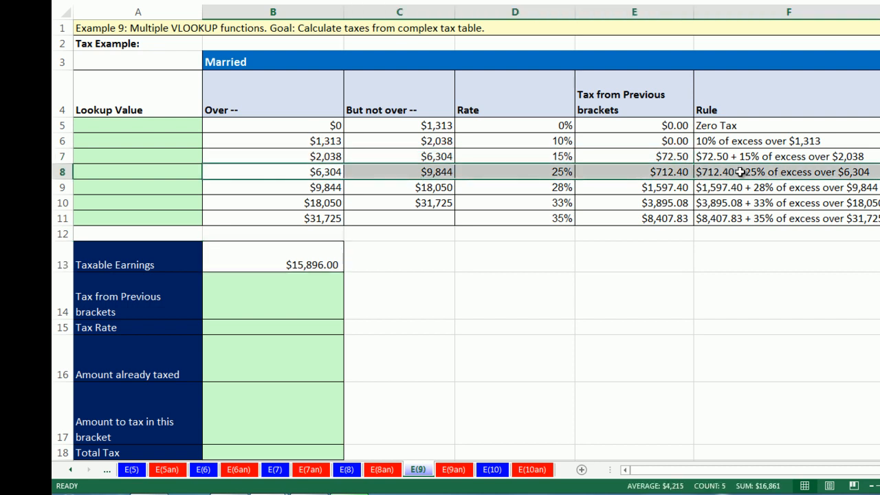
pyautogui.click(560, 172)
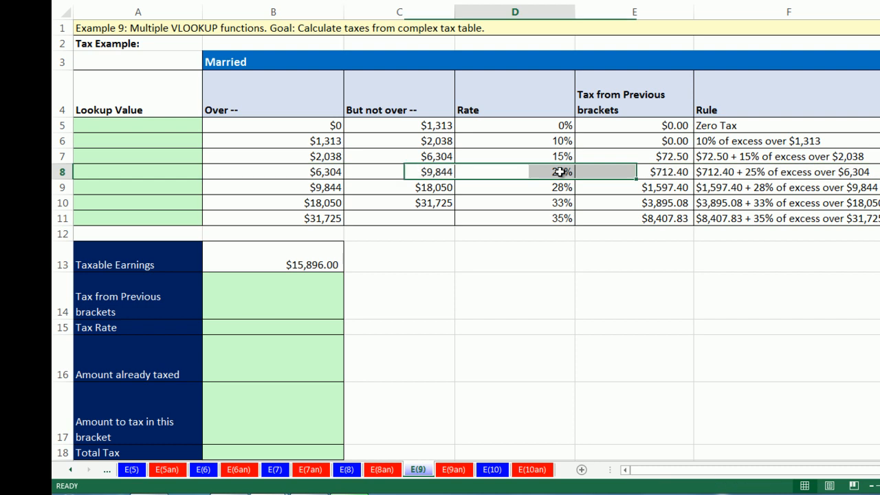
pyautogui.click(616, 172)
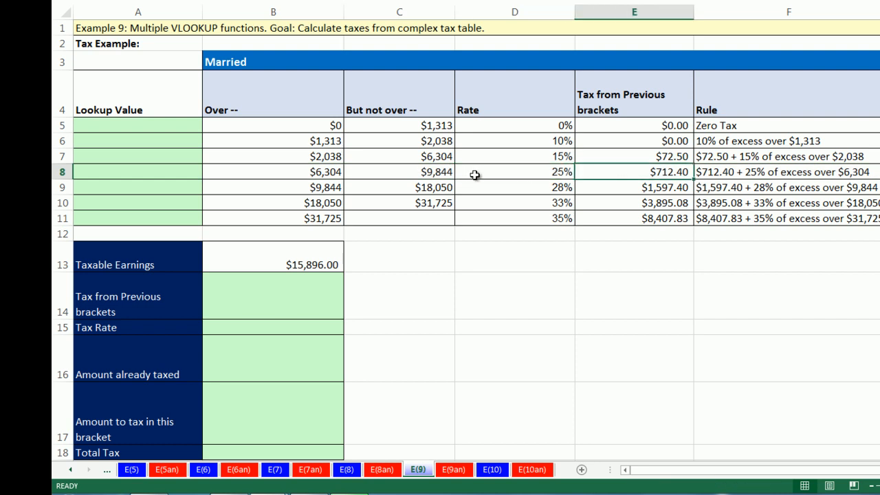
pyautogui.click(322, 172)
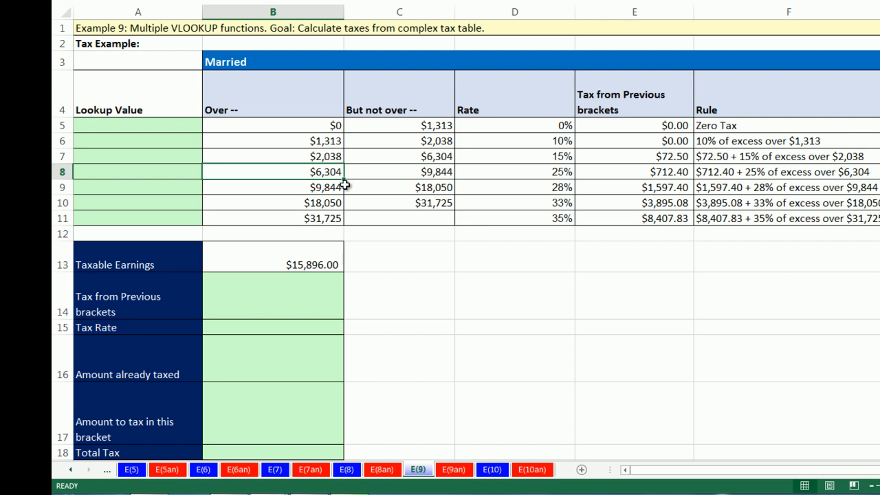
pyautogui.moveTo(311, 172); pyautogui.dragTo(722, 172)
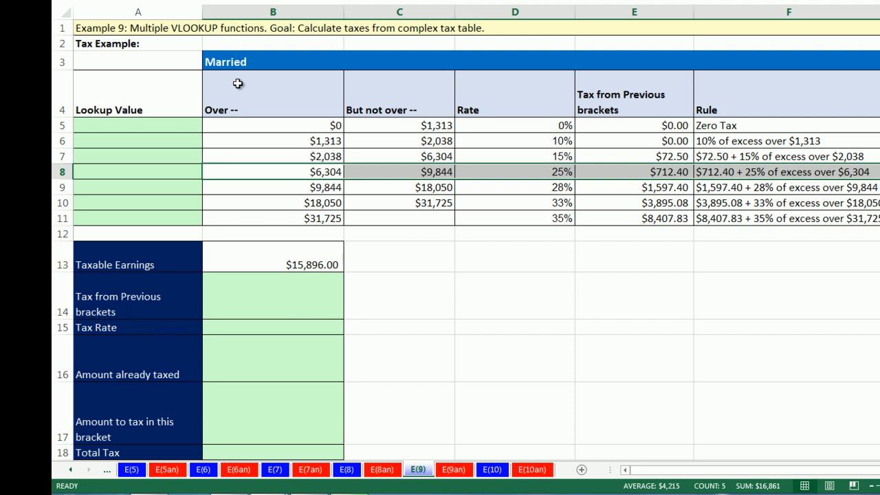
pyautogui.click(394, 175)
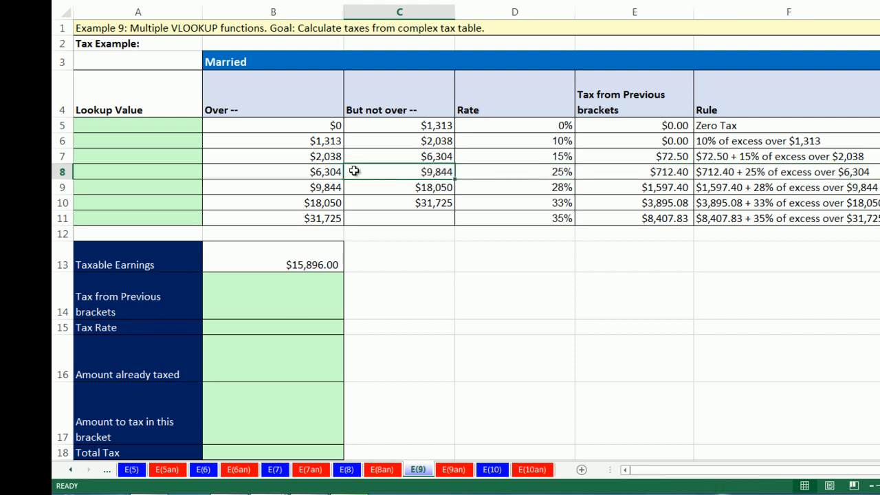
pyautogui.click(330, 171)
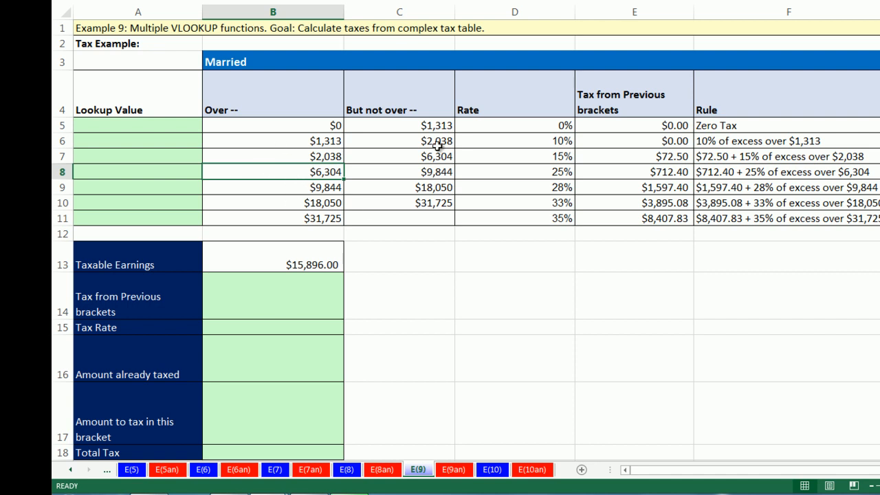
# Enter 0 as the first lookup value in A5
pyautogui.click(190, 125)
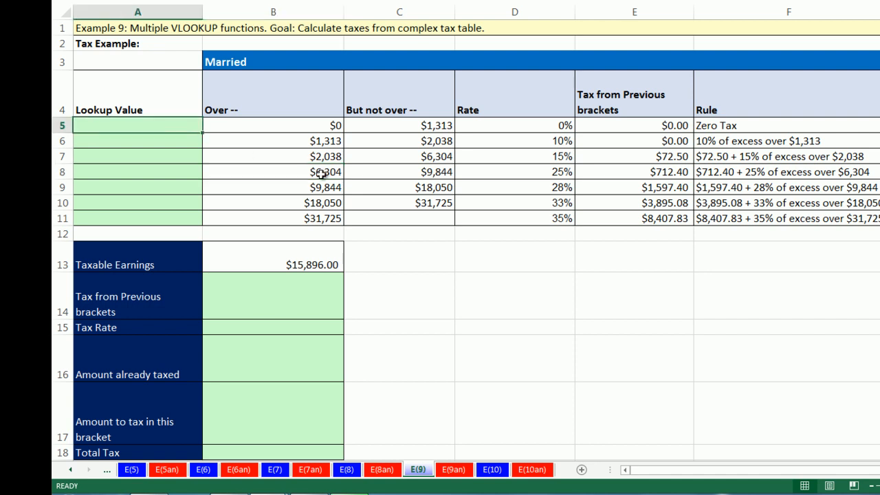
pyautogui.write('0')
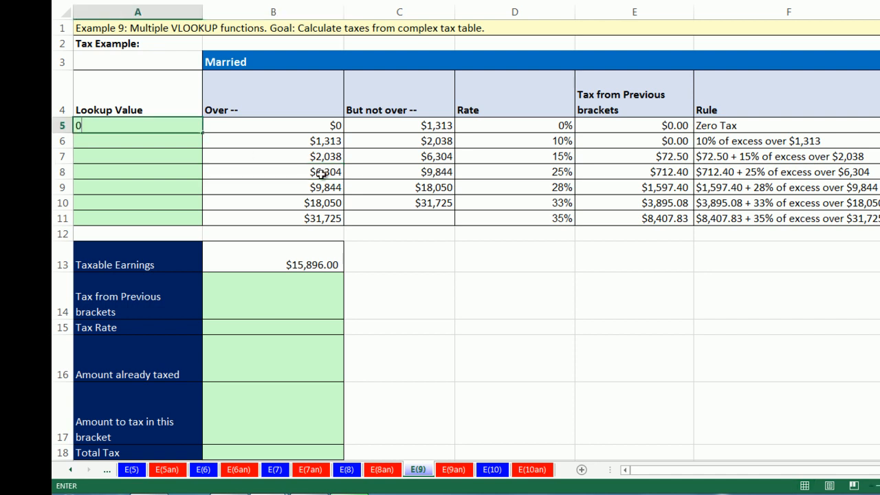
pyautogui.press('Return')
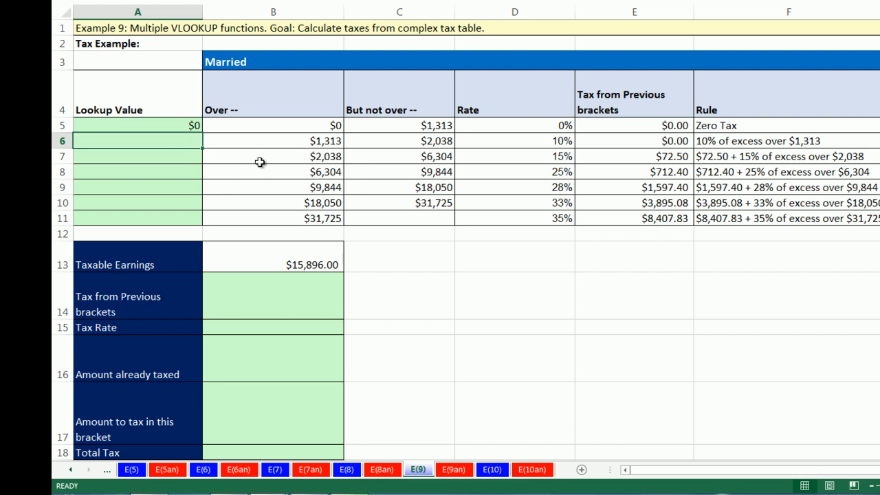
# Enter =B6+.01 in A6 and copy the formula down the Lookup Value column through A11
pyautogui.write('=')
pyautogui.press('Right')
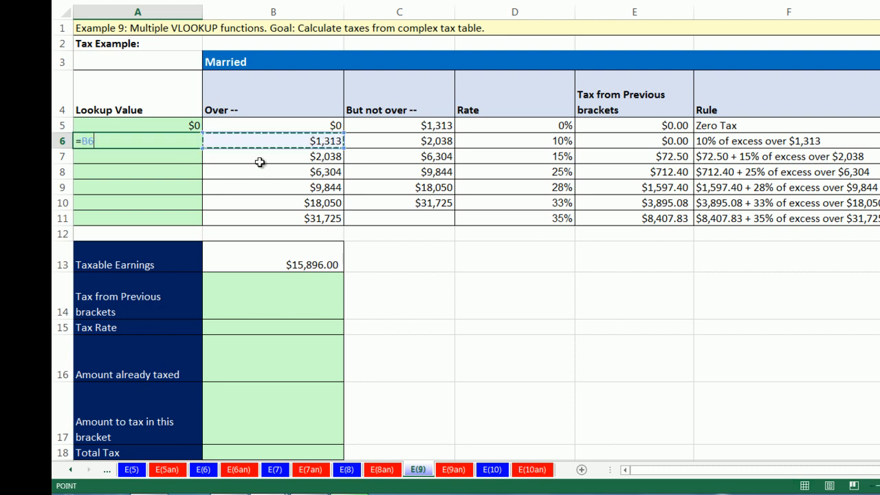
pyautogui.write('+.01')
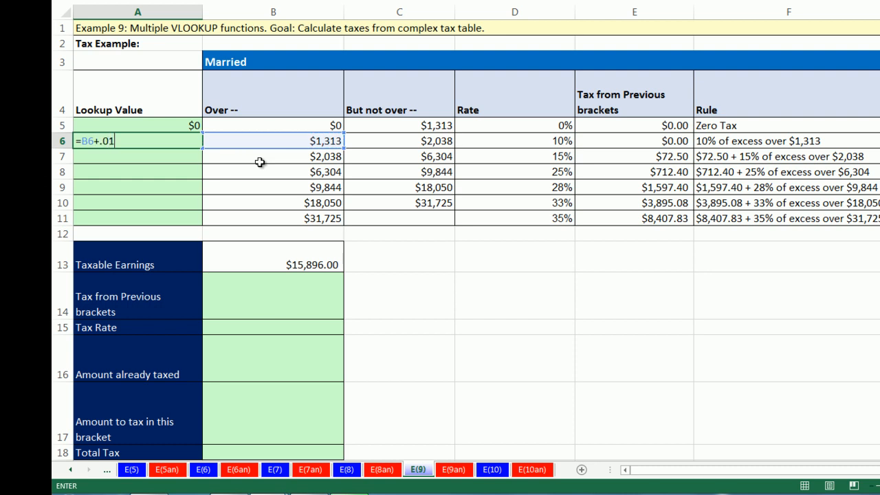
pyautogui.hotkey('ctrl', 'Return')
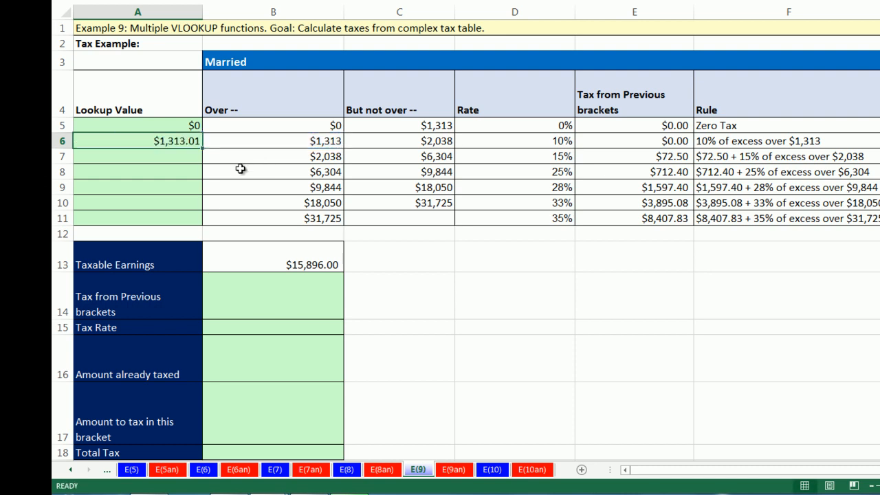
pyautogui.moveTo(203, 149); pyautogui.dragTo(209, 225)
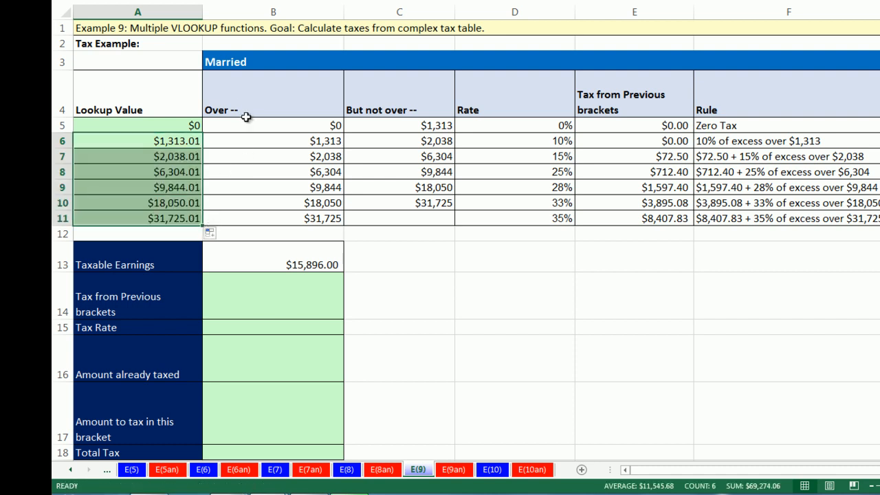
# Examine how the taxable earnings relate to the 28% bracket in row 9, checking its lower limit, rate and previous-bracket tax
pyautogui.moveTo(241, 106); pyautogui.dragTo(311, 104)
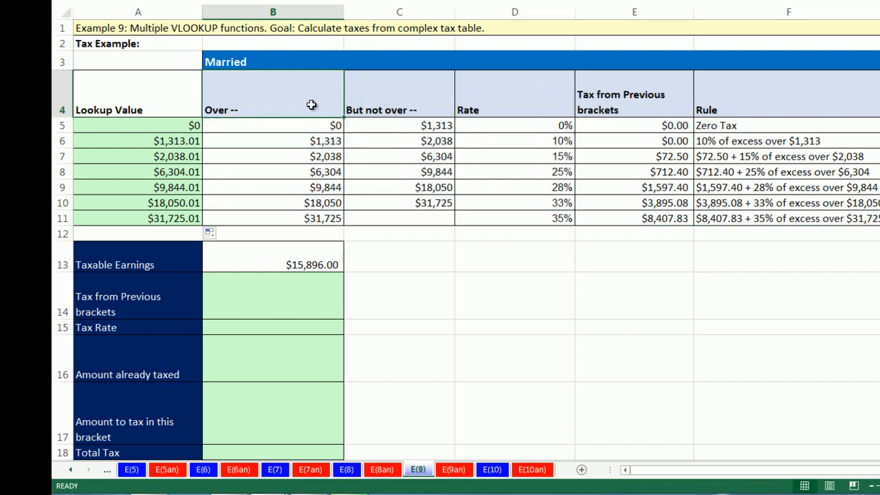
pyautogui.click(292, 258)
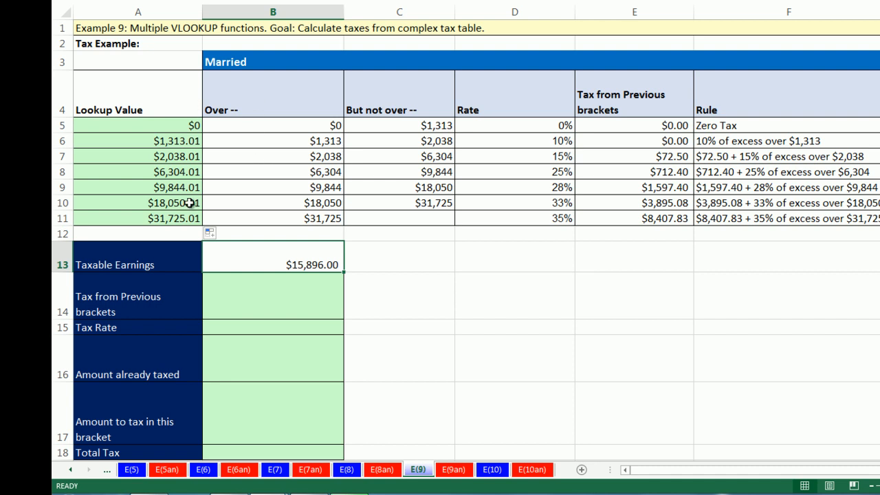
pyautogui.moveTo(293, 187); pyautogui.dragTo(751, 187)
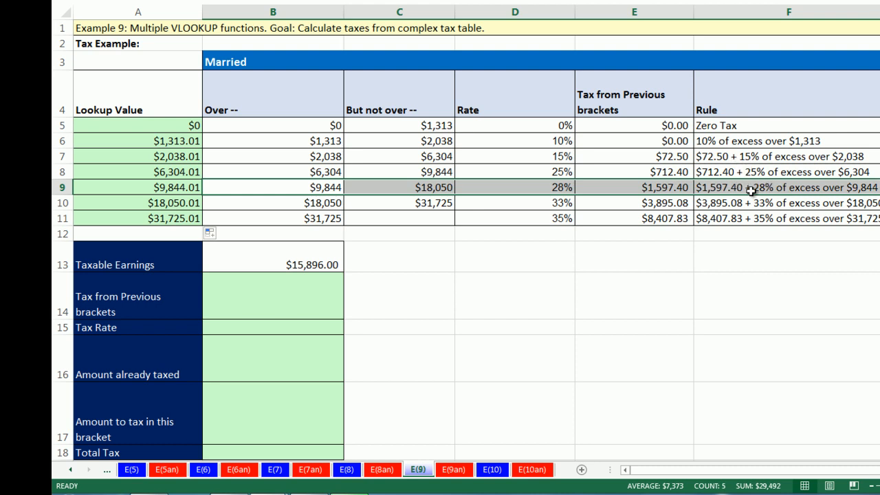
pyautogui.click(640, 189)
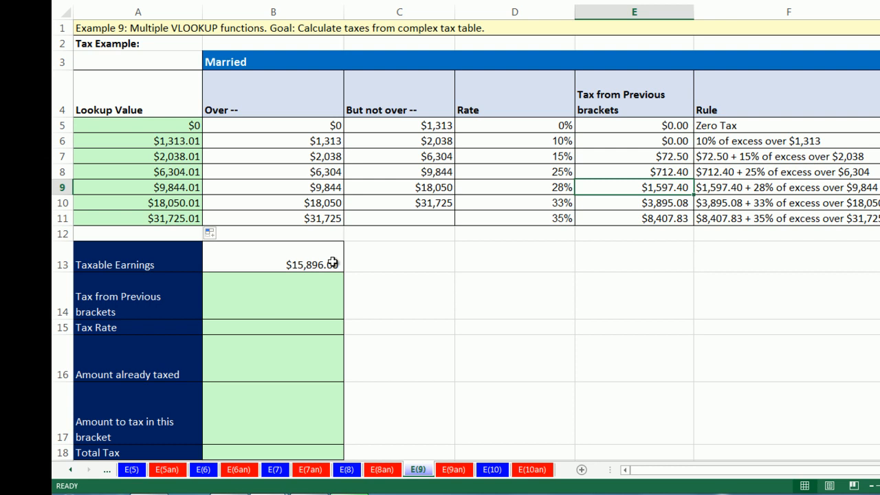
pyautogui.click(332, 187)
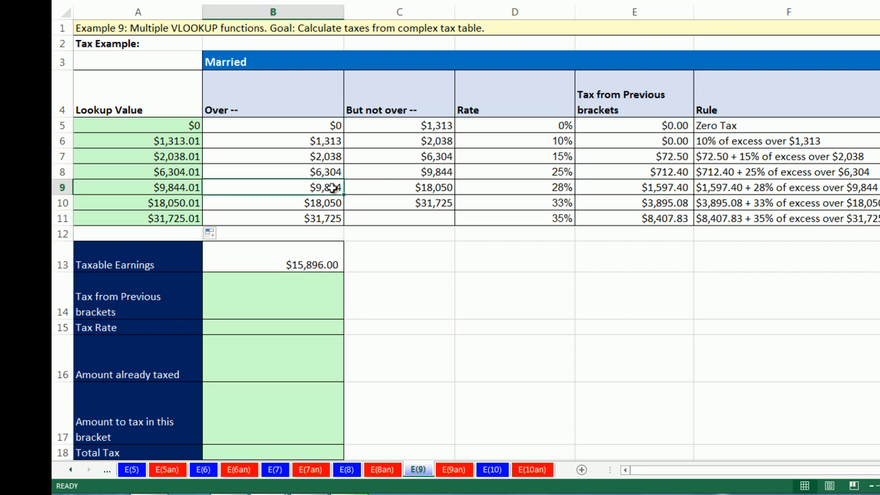
pyautogui.click(553, 191)
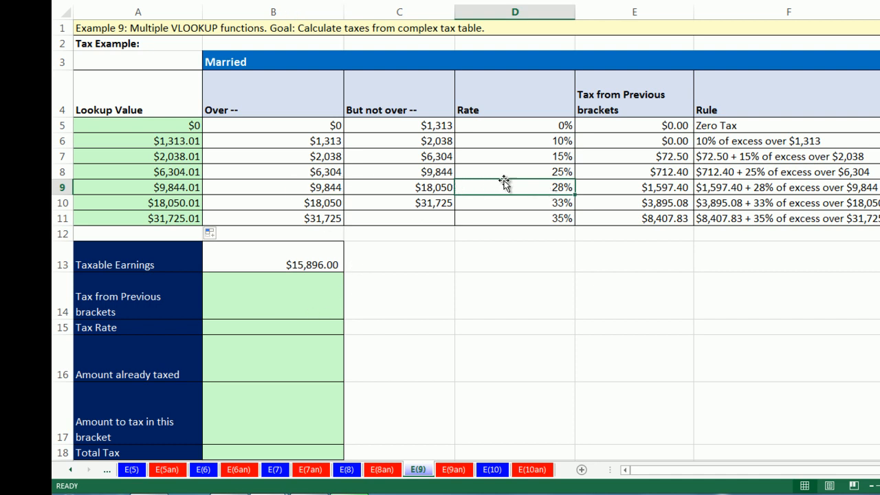
pyautogui.click(626, 183)
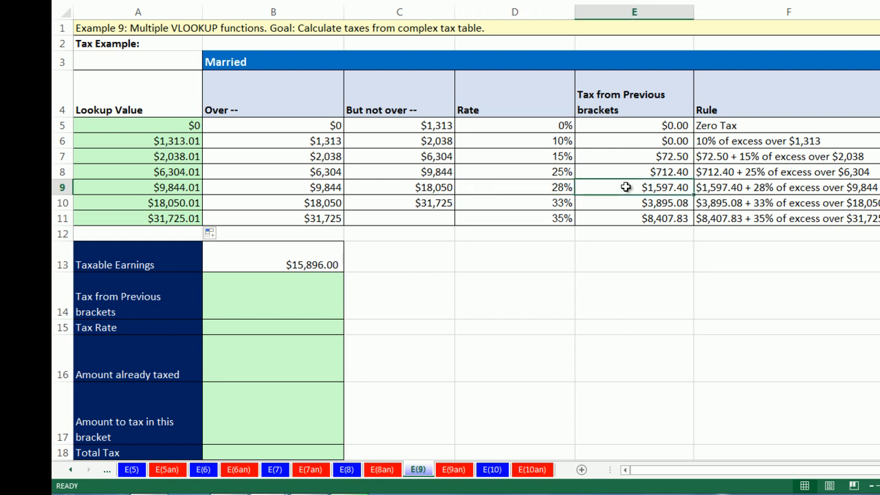
pyautogui.click(536, 195)
pyautogui.click(327, 193)
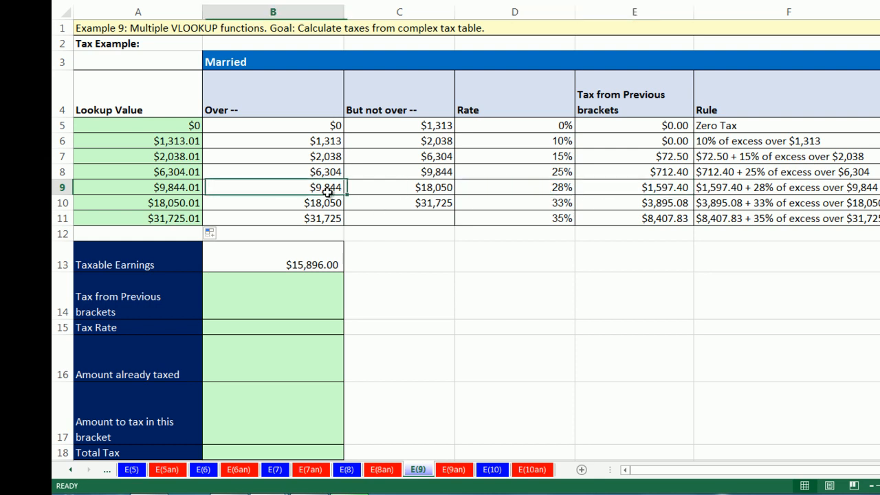
# Write the formula =VLOOKUP(B13,A5:E11,5) in B14 for the tax from previous brackets
pyautogui.click(304, 309)
pyautogui.write('=vl')
pyautogui.press('Tab')
pyautogui.press('Up')
pyautogui.write(',')
pyautogui.moveTo(193, 125); pyautogui.dragTo(633, 218)
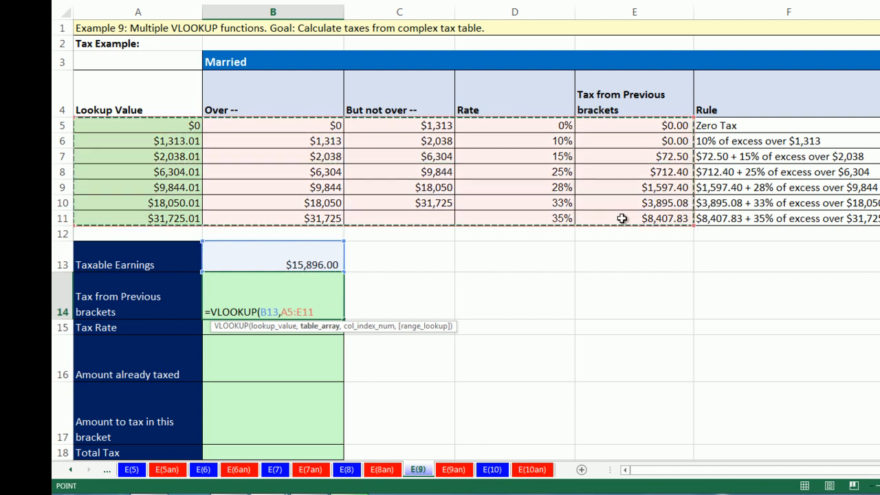
pyautogui.write(',5')
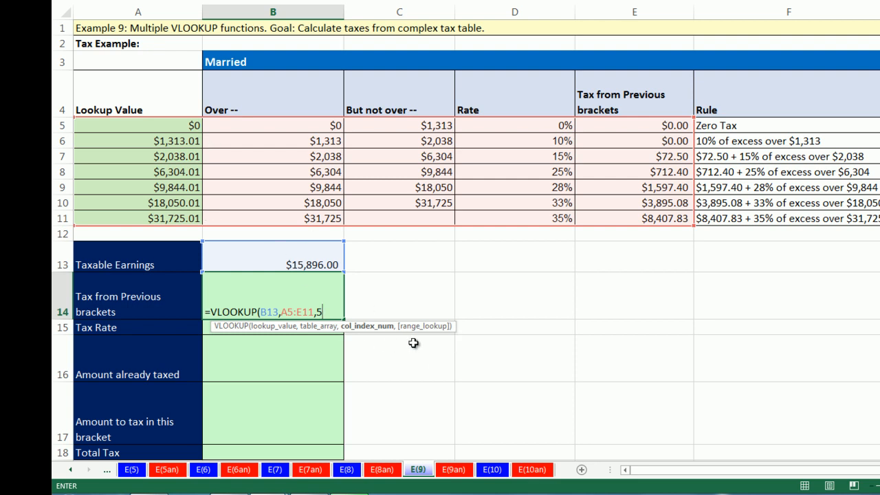
pyautogui.write(')')
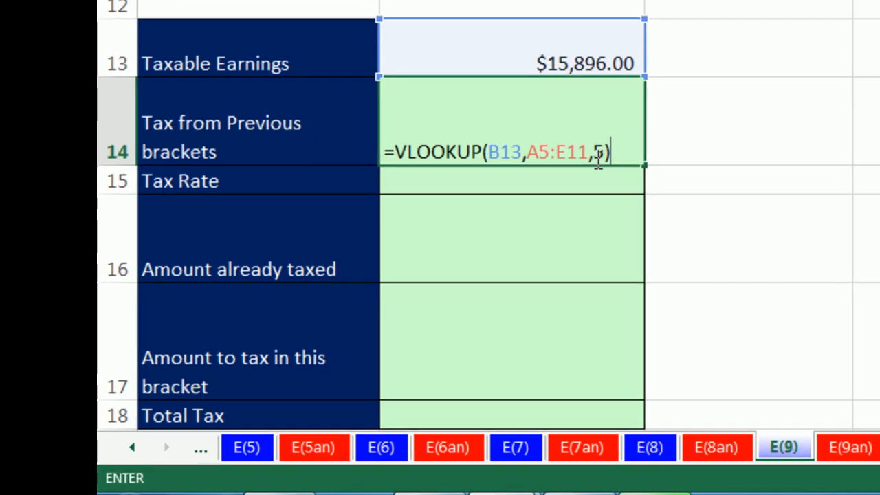
# Copy the formula portion =VLOOKUP(B13,A5:E11, from B14 and enter the full formula in that cell
pyautogui.moveTo(315, 313); pyautogui.dragTo(291, 313)
pyautogui.moveTo(545, 156); pyautogui.dragTo(386, 148)
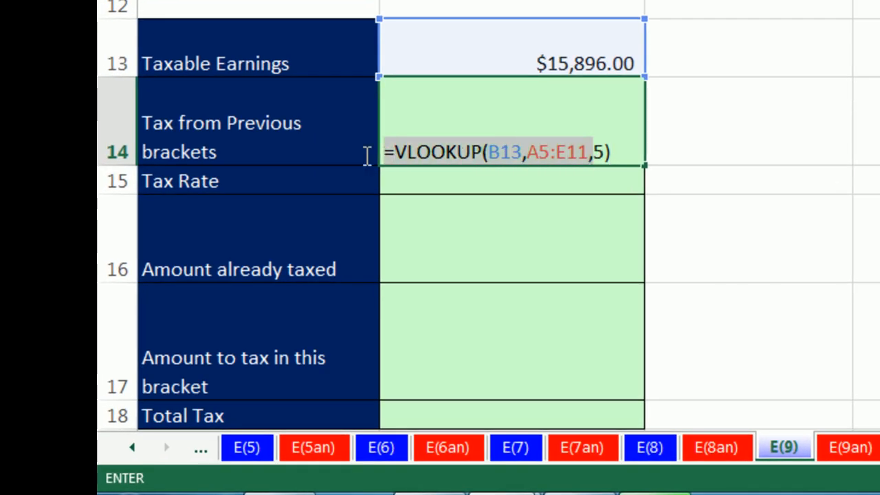
pyautogui.hotkey('ctrl', 'c')
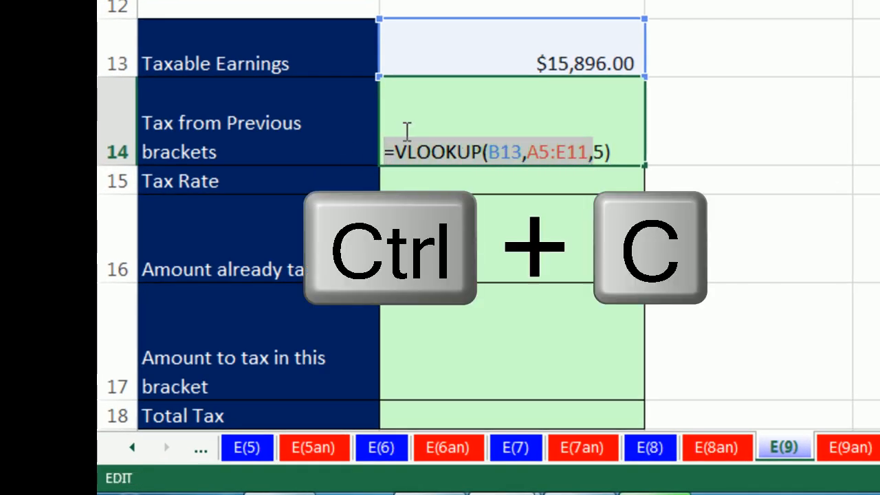
pyautogui.press('Return')
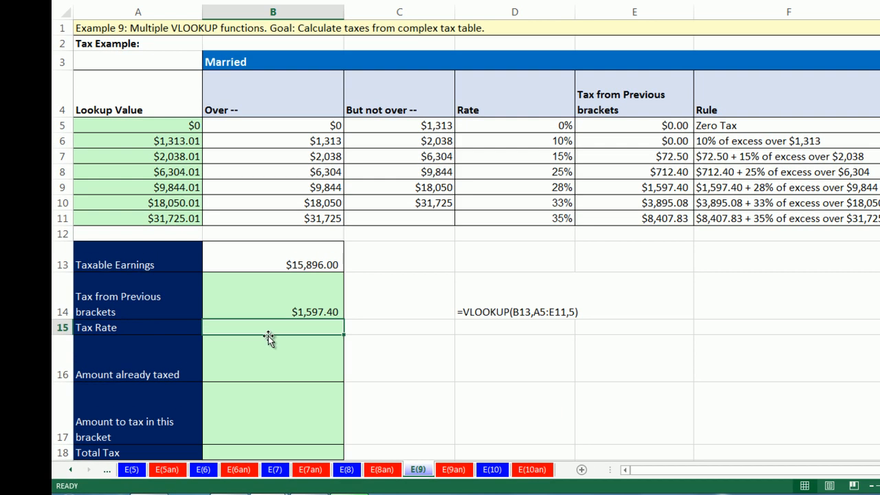
# Paste the copied VLOOKUP portion into B15 and complete it as =VLOOKUP(B13,A5:E11,4) for the tax rate
pyautogui.press('F2')
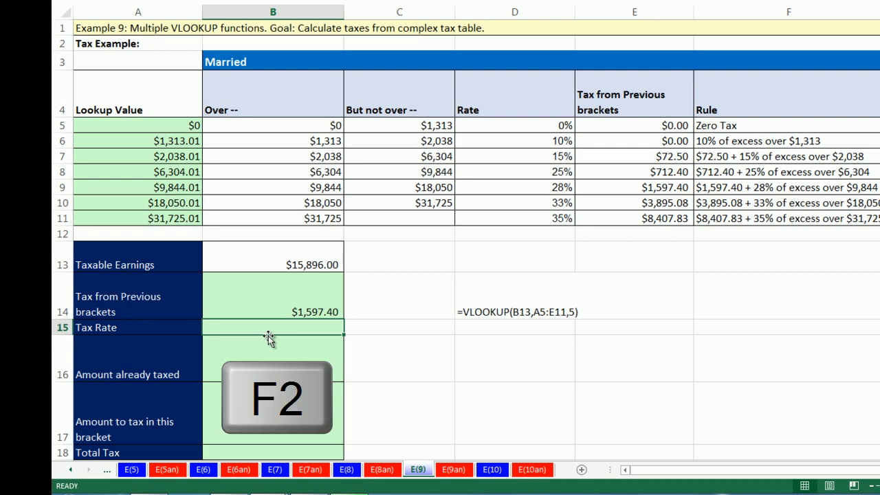
pyautogui.hotkey('ctrl', 'v')
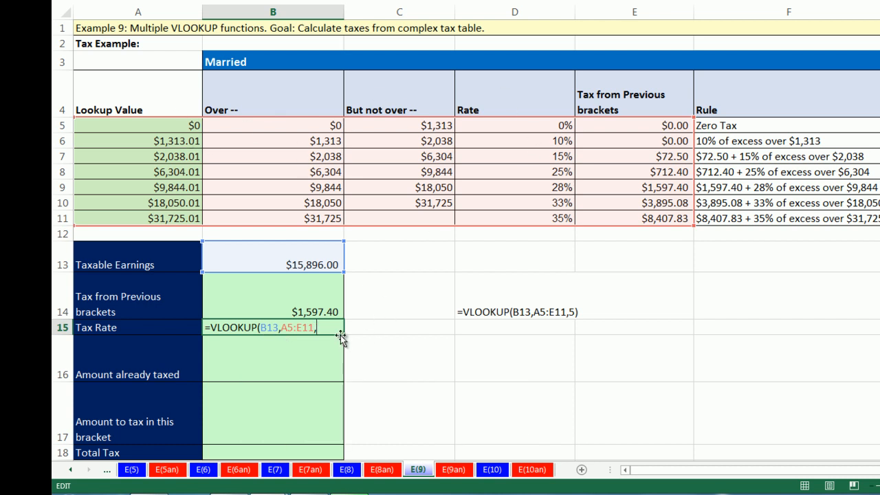
pyautogui.write('4)')
pyautogui.press('Return')
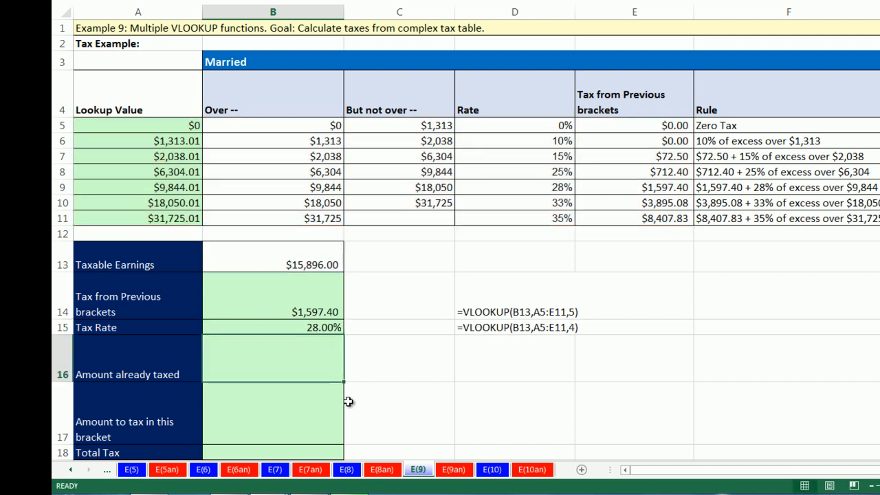
# Reuse the copied VLOOKUP portion in B16, completing it as =VLOOKUP(B13,A5:E11,2) for the amount already taxed
pyautogui.press('F2')
pyautogui.hotkey('ctrl', 'v')
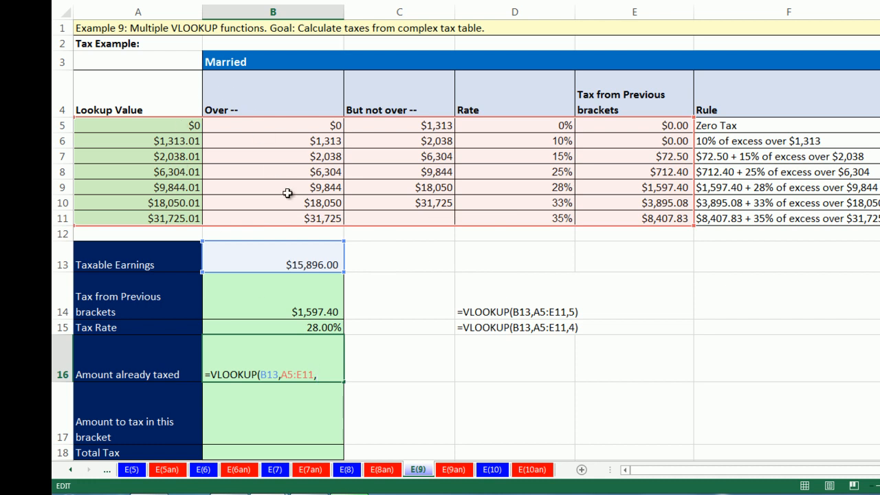
pyautogui.write('2')
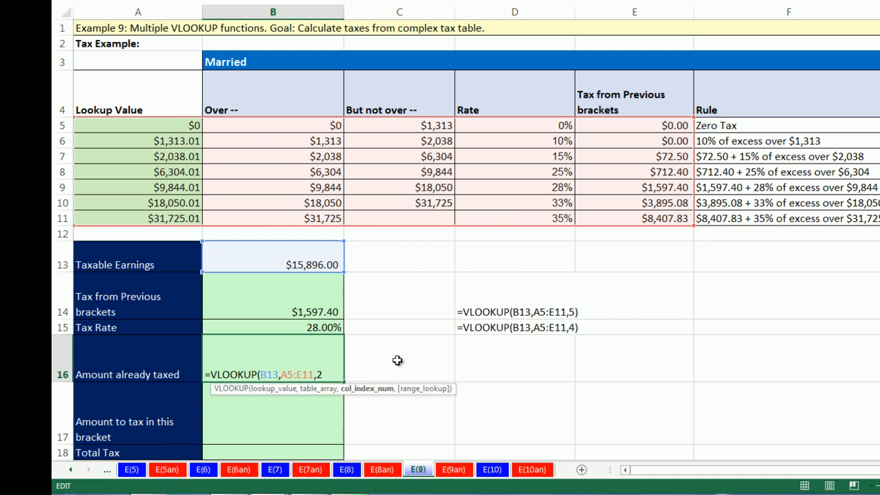
pyautogui.write(')')
pyautogui.press('Return')
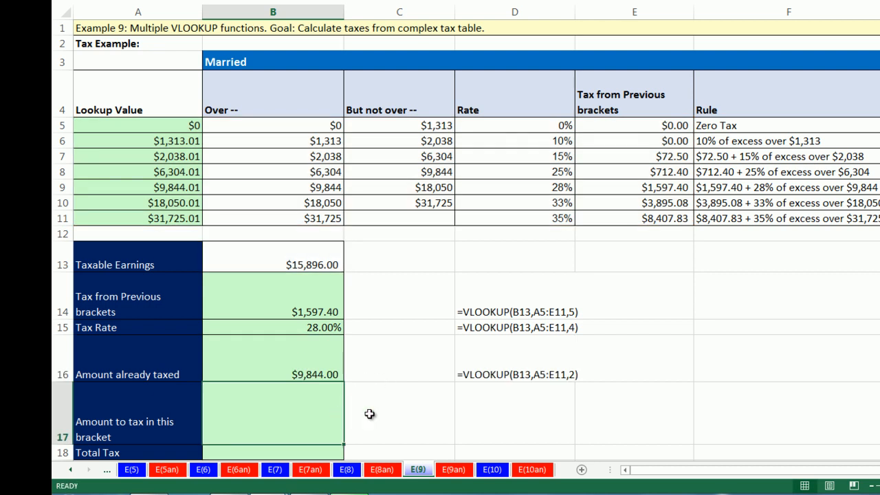
# Enter =B13-B16 in B17 for the amount to tax in this bracket
pyautogui.write('=')
pyautogui.press('Up')
pyautogui.press('Up')
pyautogui.press('Up')
pyautogui.press('Up')
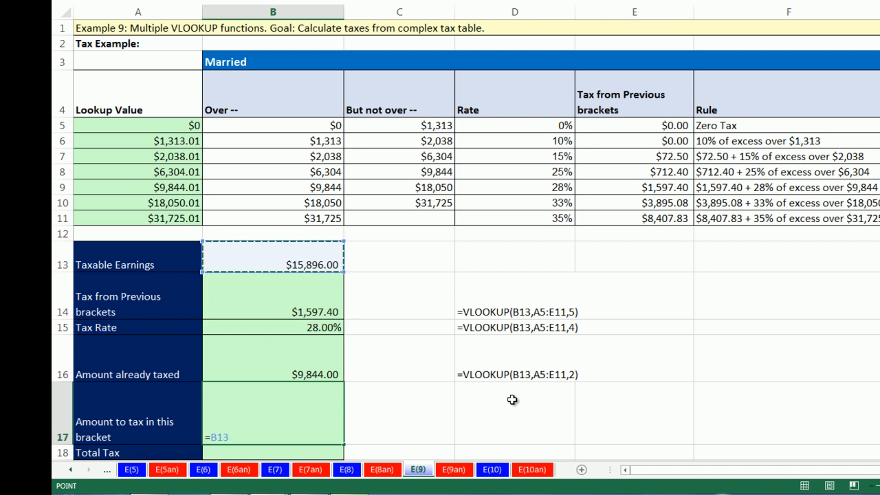
pyautogui.write('-')
pyautogui.press('Up')
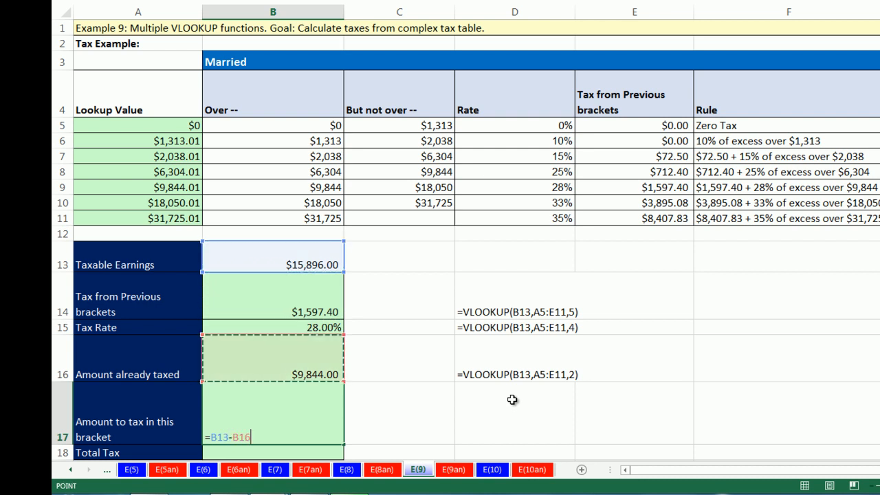
pyautogui.press('Return')
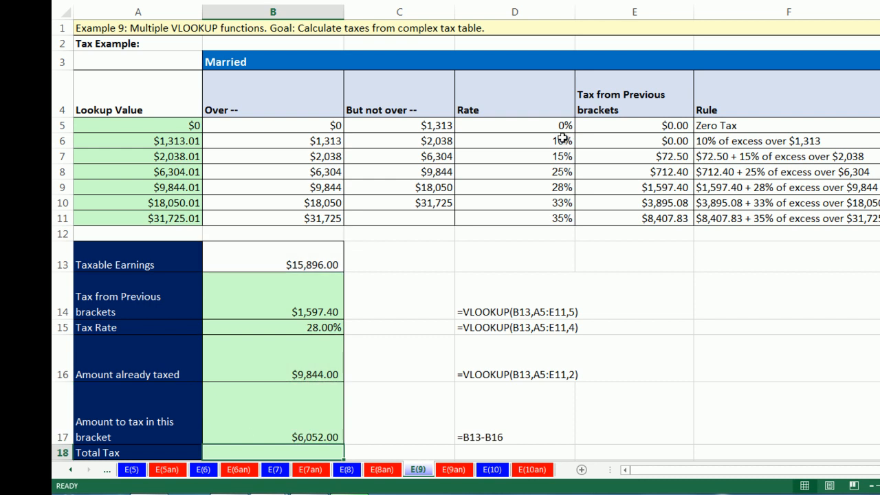
# Enter the total tax formula =B14+ROUND(B17*B15,2) in B18
pyautogui.scroll(-2, 509, 199)
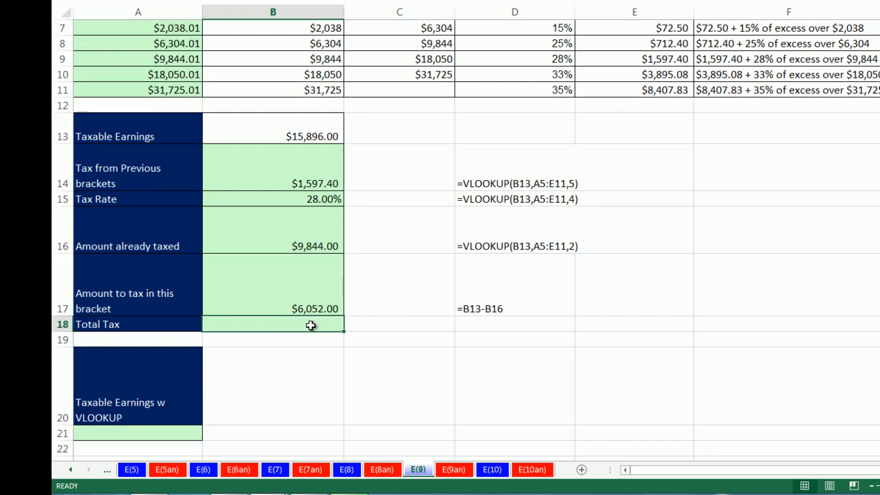
pyautogui.write('=')
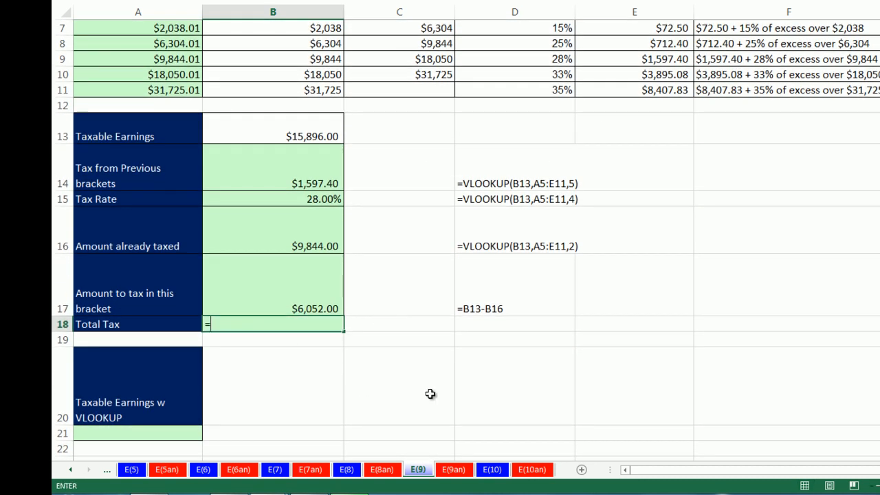
pyautogui.click(302, 178)
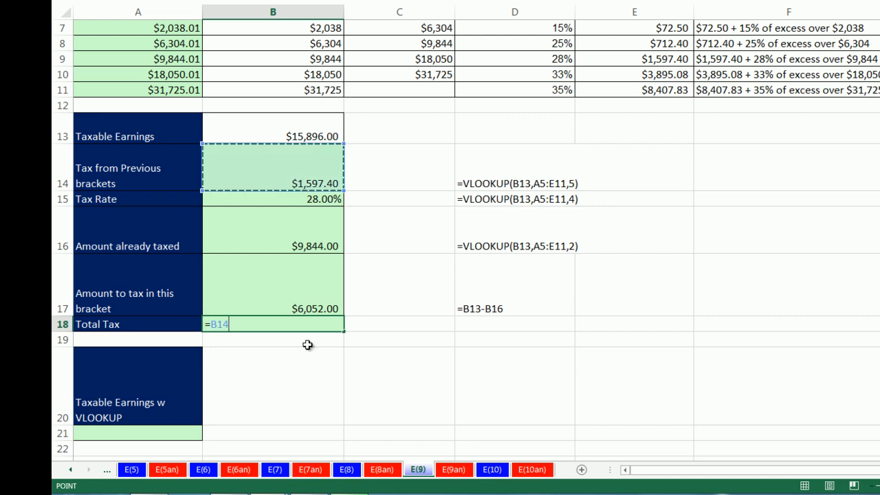
pyautogui.write('+')
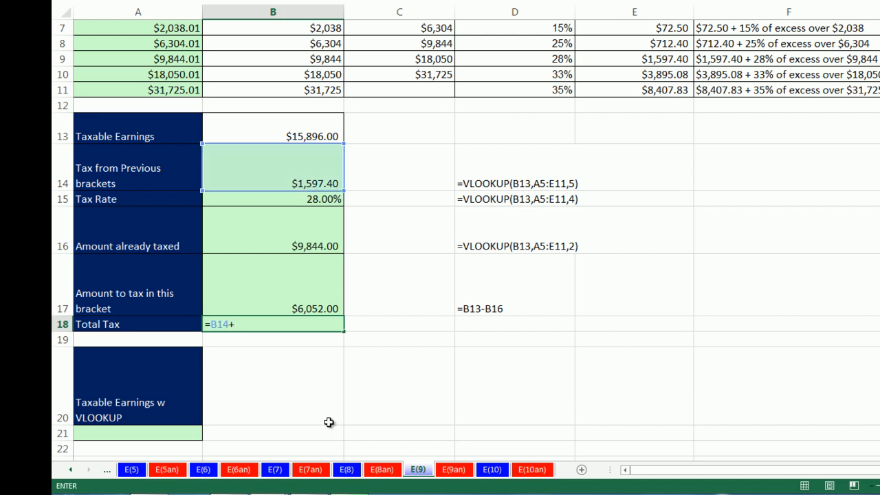
pyautogui.write('round')
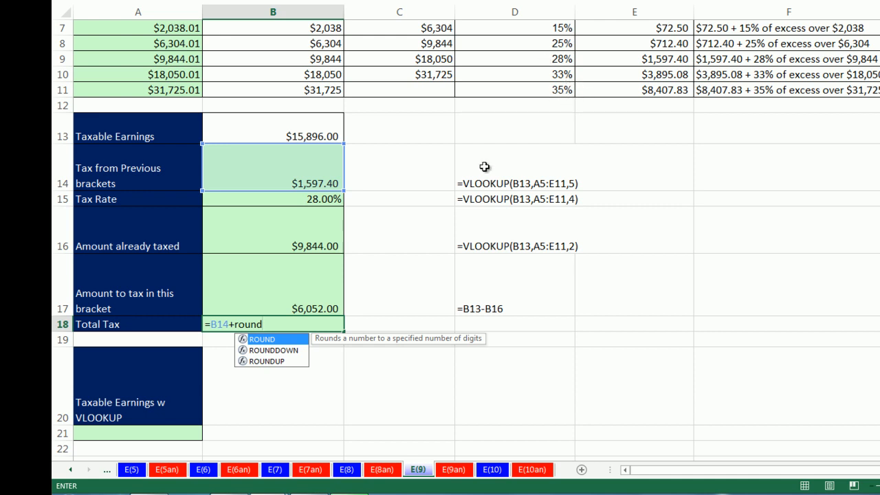
pyautogui.press('Tab')
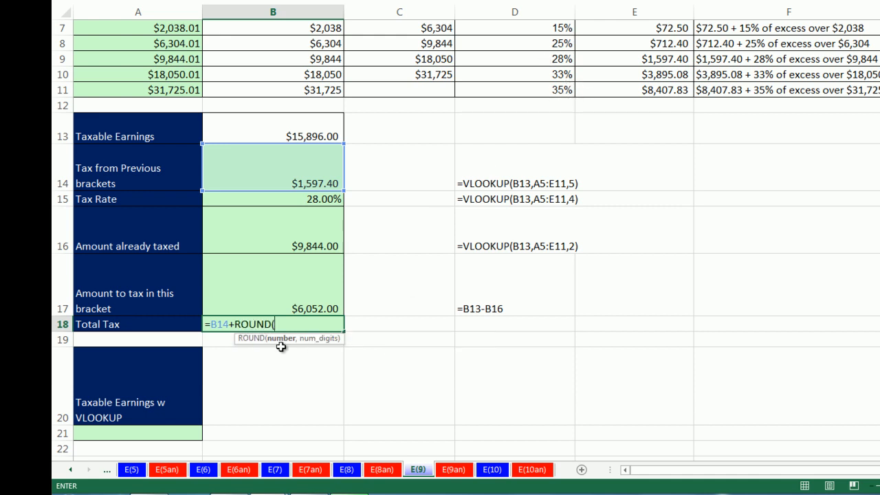
pyautogui.click(268, 286)
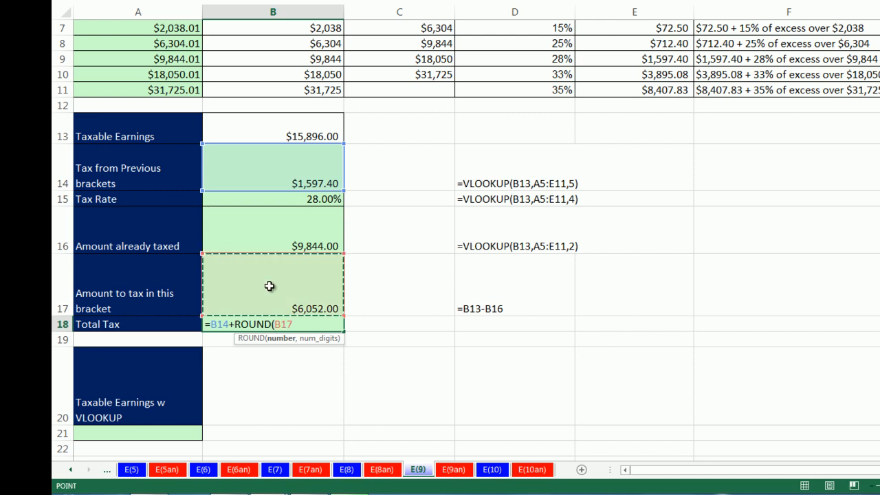
pyautogui.write('*')
pyautogui.click(308, 198)
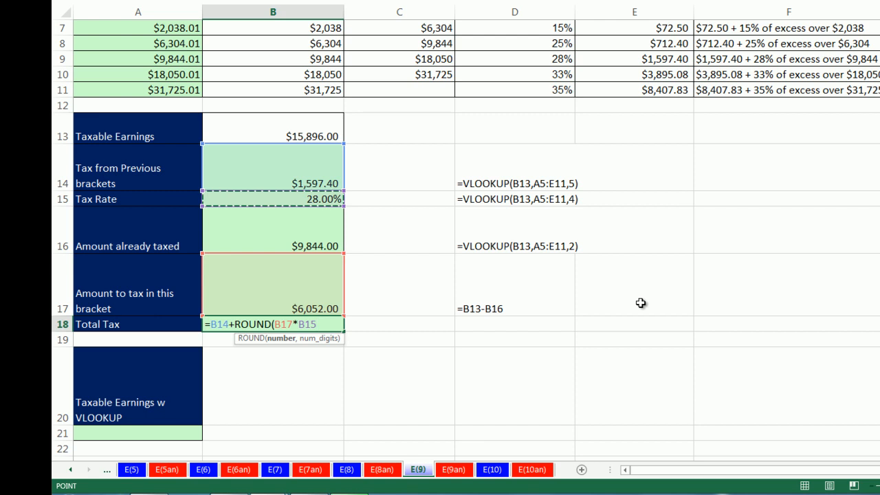
pyautogui.write(',')
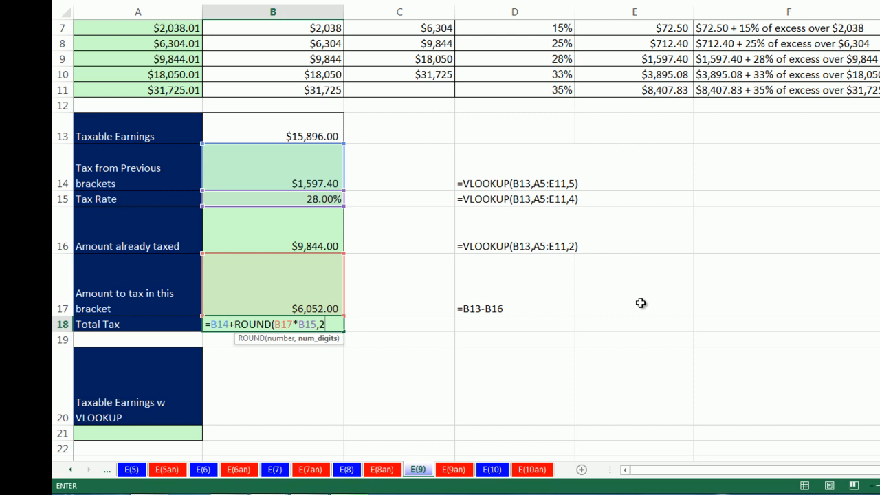
pyautogui.write('2)')
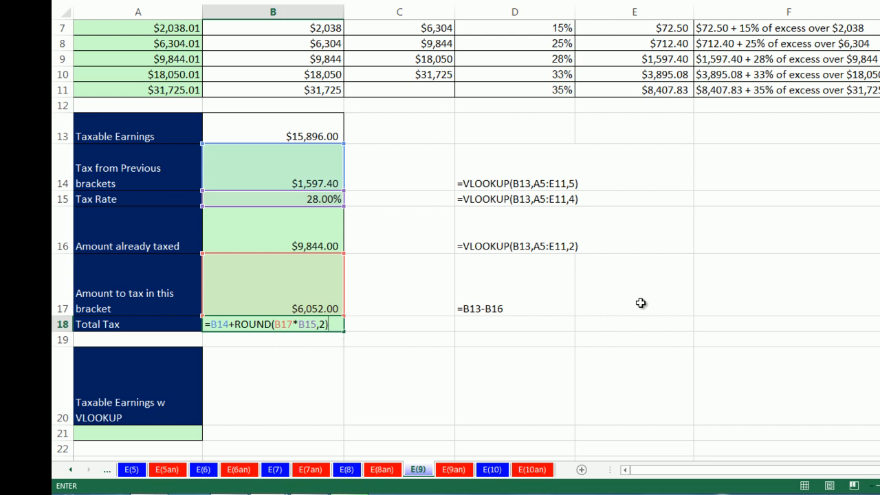
pyautogui.press('BackSpace')
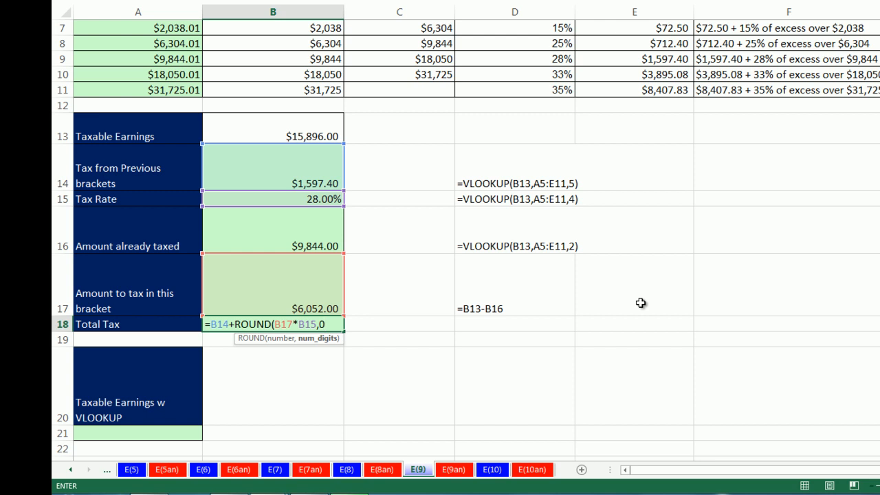
pyautogui.write(')')
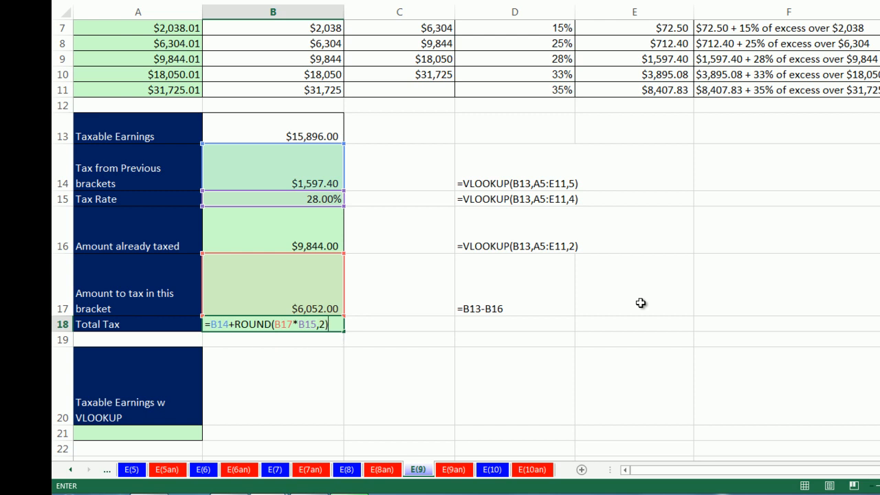
pyautogui.press('Return')
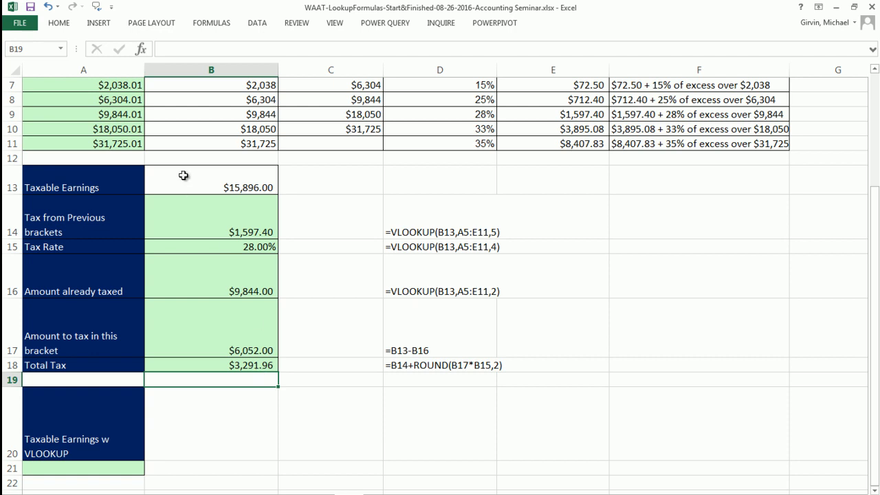
# Show the Office Clipboard and clear all its collected items
pyautogui.click(61, 26)
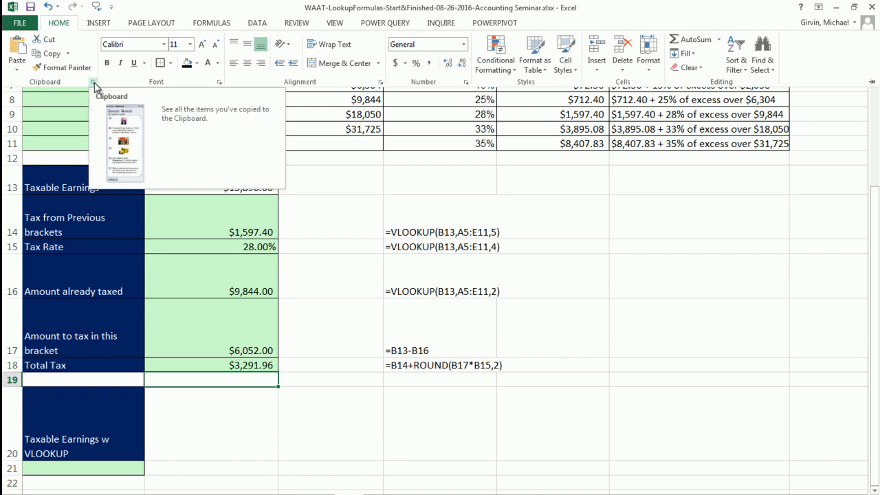
pyautogui.click(94, 86)
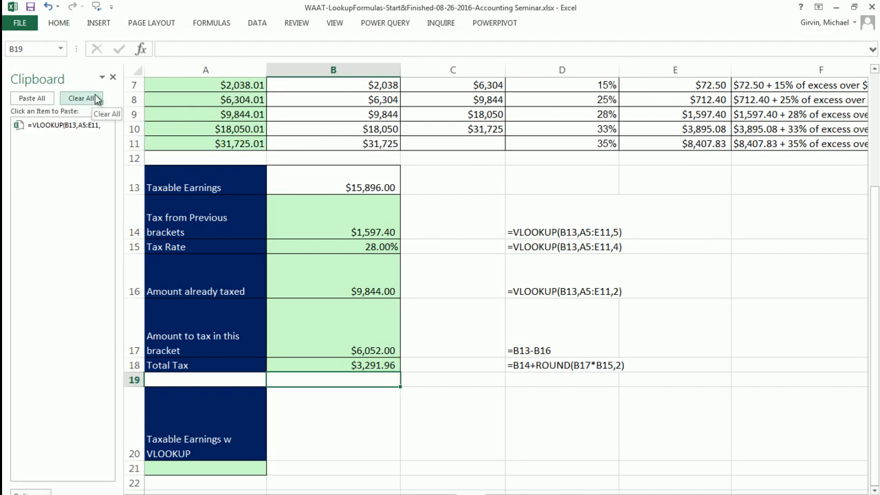
pyautogui.click(96, 99)
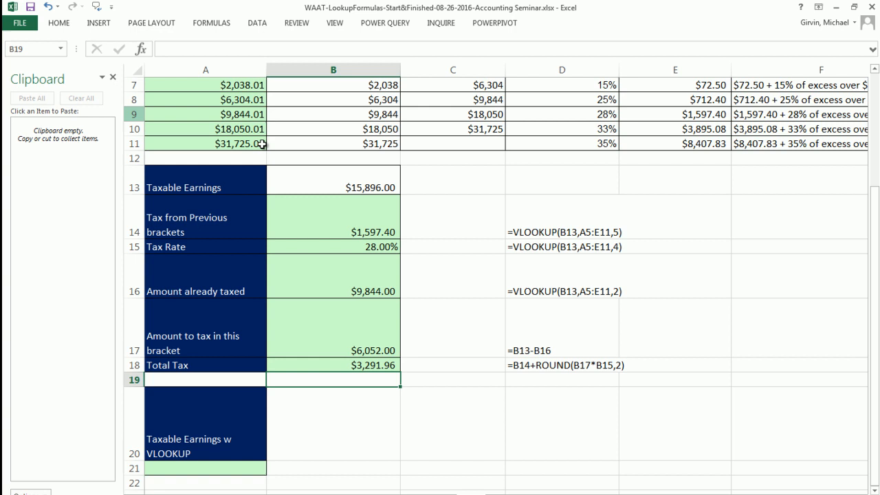
# Copy VLOOKUP(B13,A5:E11,5) without its equal sign from B14 to the Clipboard, leaving the cell's formula unedited
pyautogui.doubleClick(370, 224)
pyautogui.moveTo(275, 232); pyautogui.dragTo(415, 229)
pyautogui.hotkey('ctrl', 'c')
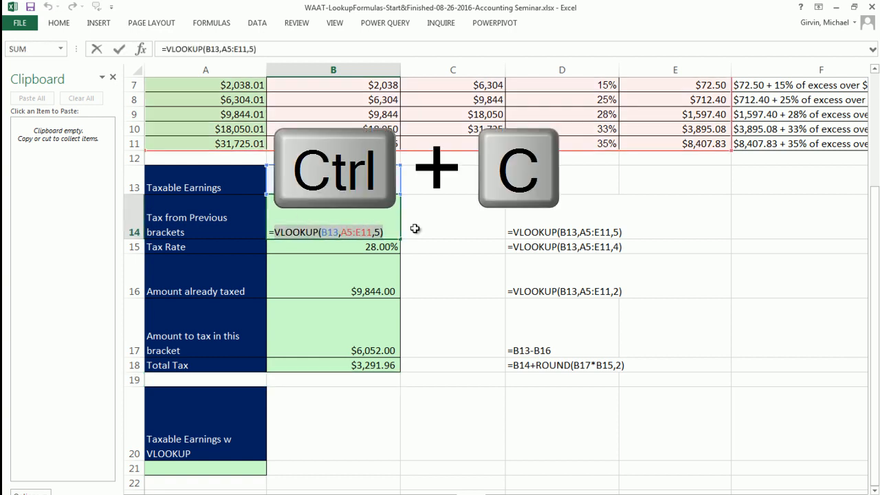
pyautogui.press('Escape')
pyautogui.moveTo(124, 142)
pyautogui.mouseDown()
pyautogui.moveTo(143, 140)
pyautogui.moveTo(133, 140)
pyautogui.mouseUp()
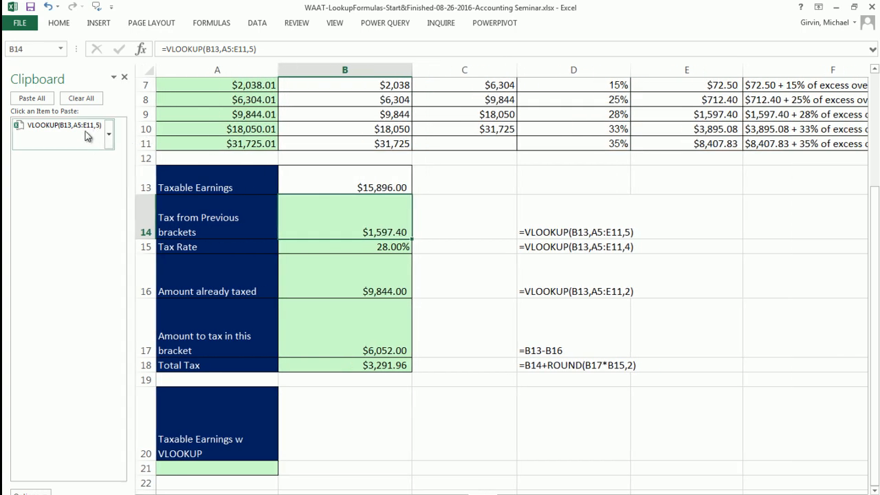
# Collect VLOOKUP(B13,A5:E11,4) without its equal sign from the Tax Rate formula in B15 on the Clipboard
pyautogui.doubleClick(384, 247)
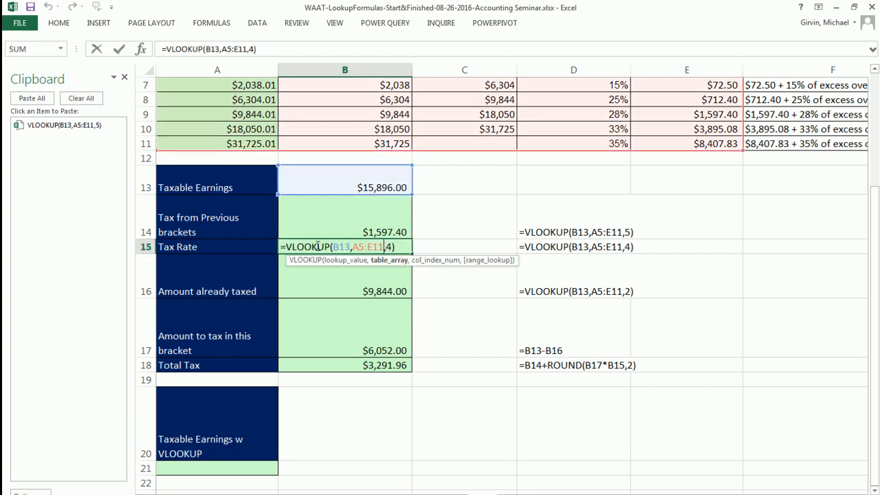
pyautogui.moveTo(286, 248); pyautogui.dragTo(450, 248)
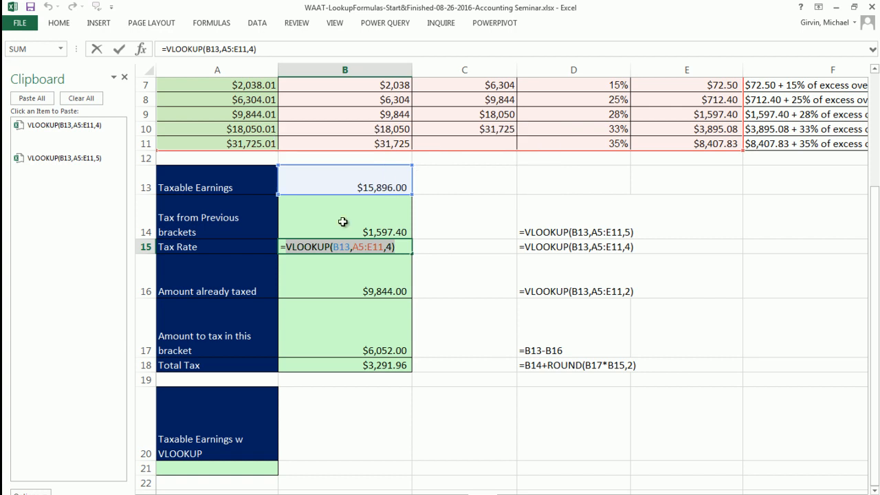
pyautogui.press('Escape')
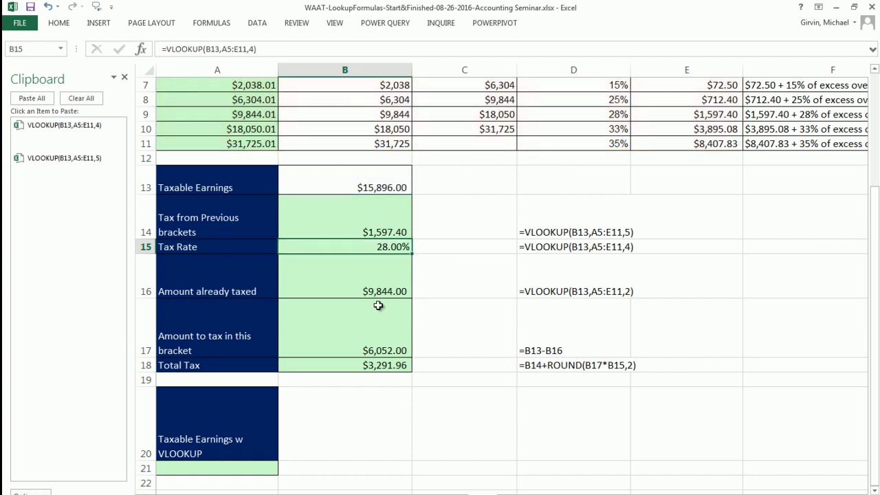
# Add VLOOKUP(B13,A5:E11,2) without its equal sign from the B16 formula to the Clipboard
pyautogui.doubleClick(370, 286)
pyautogui.moveTo(288, 290); pyautogui.dragTo(436, 295)
pyautogui.hotkey('ctrl', 'c')
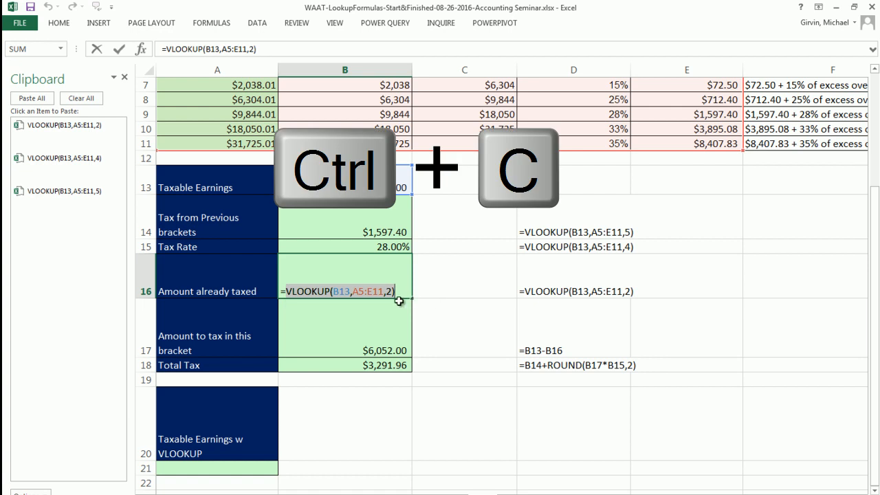
pyautogui.press('Escape')
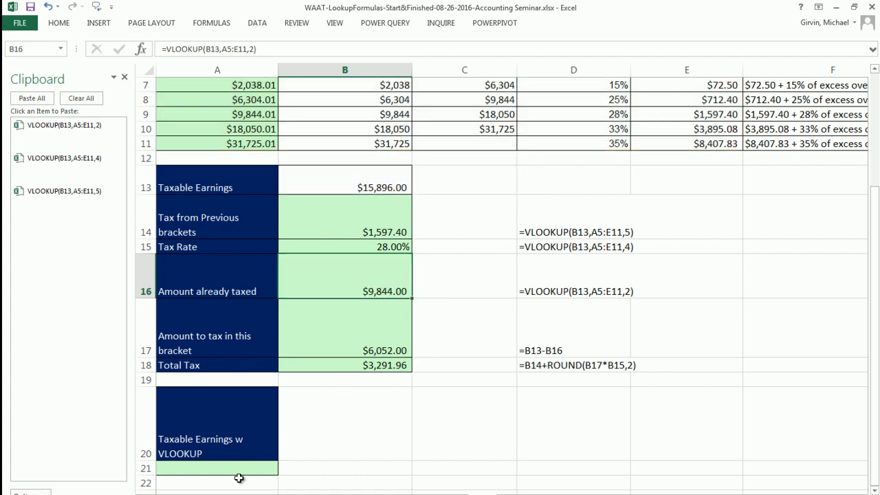
# Begin the combined tax formula in B20 as =VLOOKUP(B13,A5:E11,5)+ROUND((B13-, inserting the lookup from the Clipboard
pyautogui.click(241, 467)
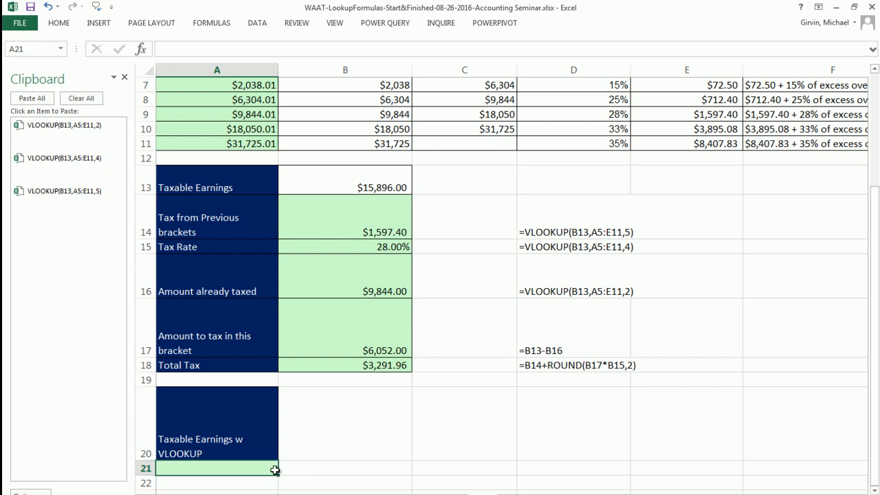
pyautogui.click(333, 427)
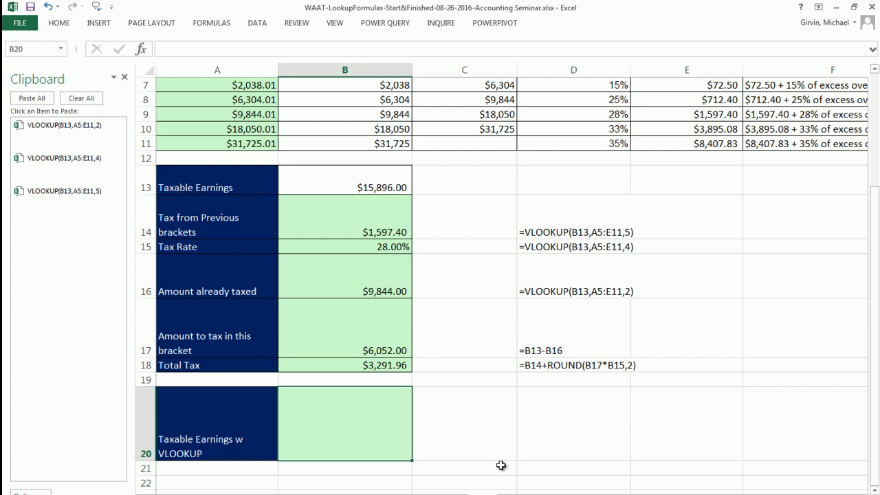
pyautogui.write('=')
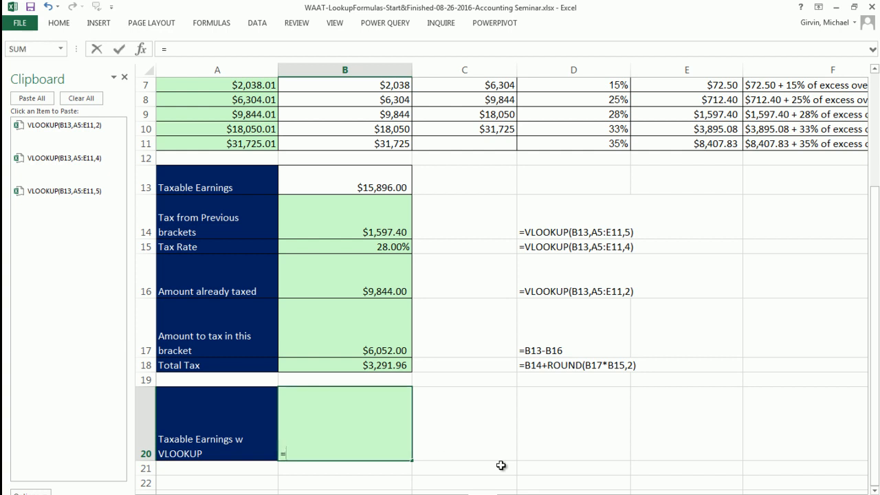
pyautogui.click(80, 202)
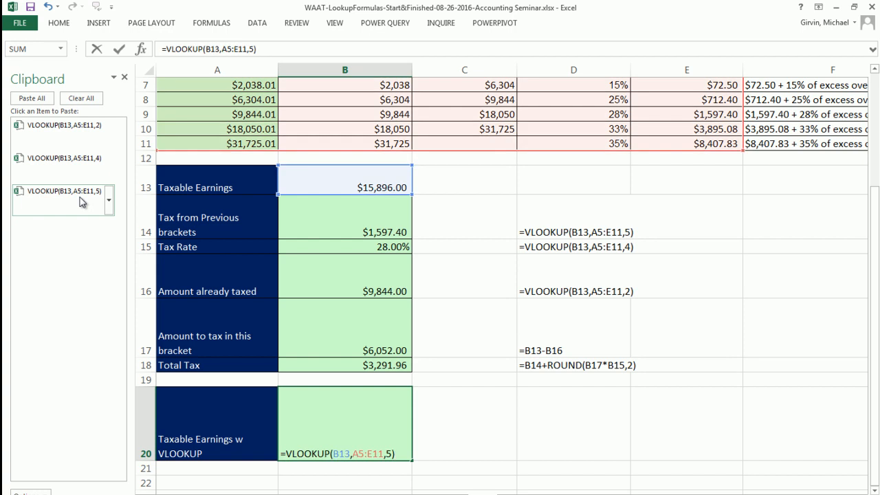
pyautogui.write('+round')
pyautogui.press('Tab')
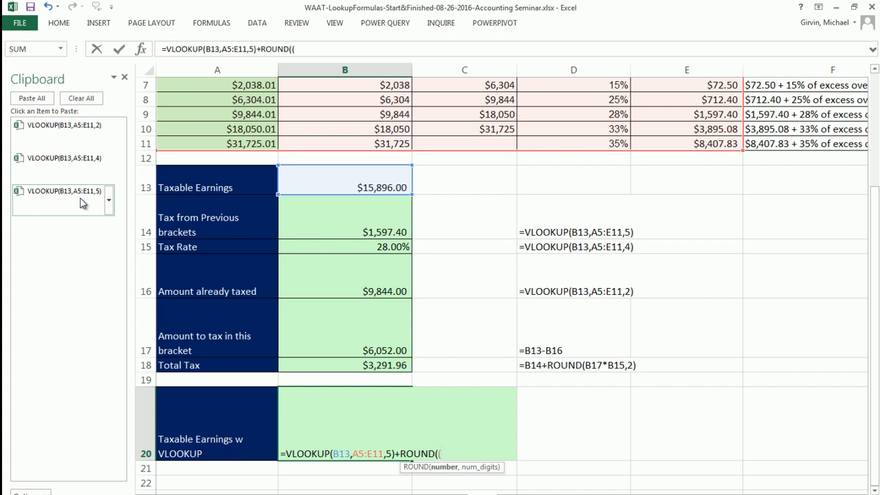
pyautogui.write('(')
pyautogui.click(350, 187)
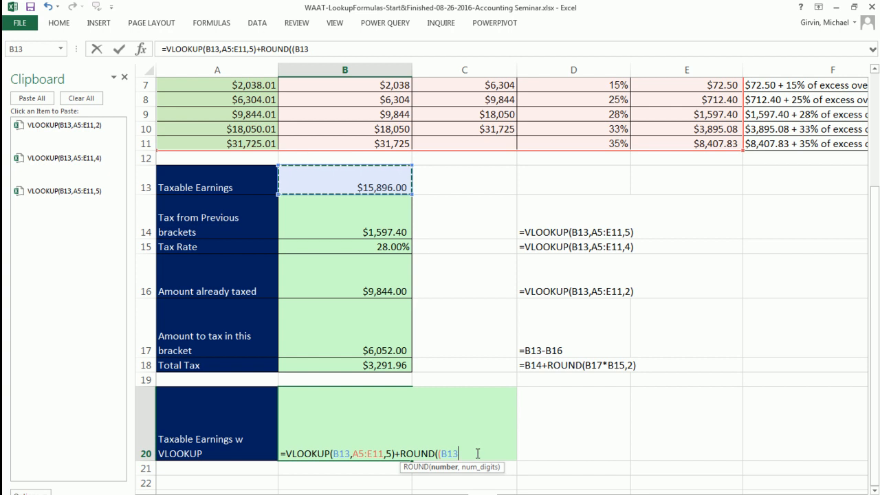
pyautogui.write('-')
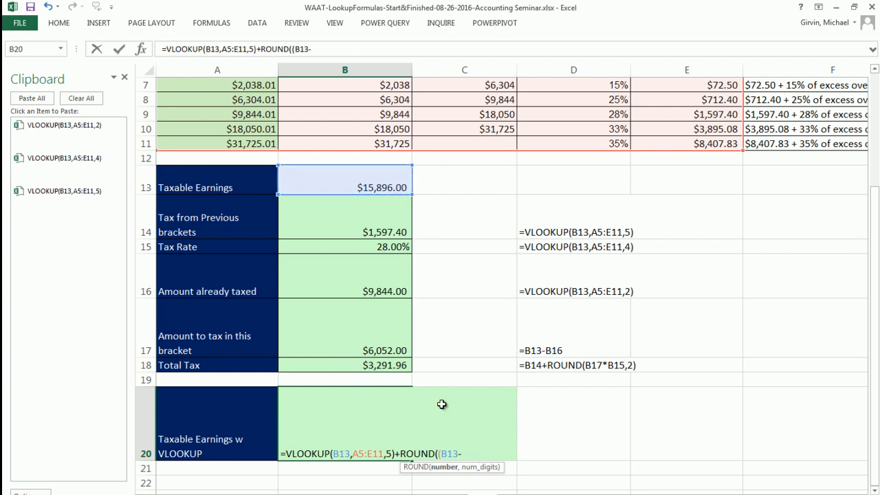
# Complete the B20 formula with VLOOKUP(B13,A5:E11,2))*VLOOKUP(B13,A5:E11,4),2), inserting both lookups from the Clipboard, and enter it
pyautogui.click(94, 141)
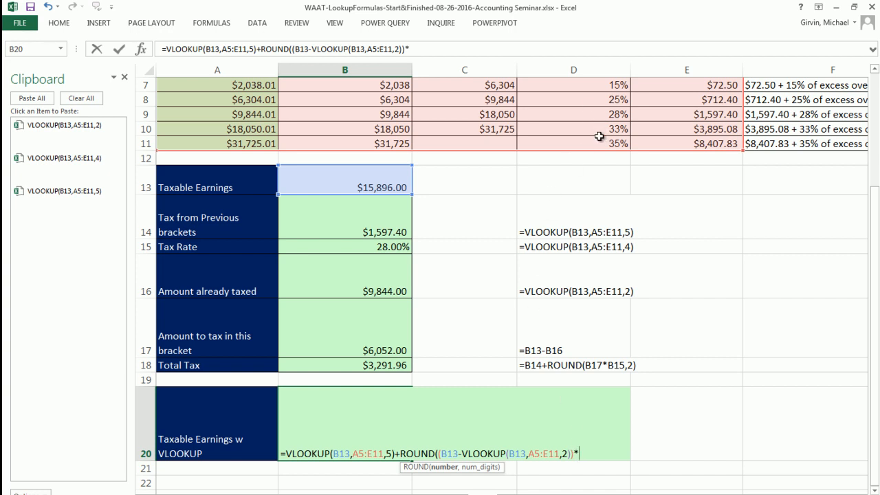
pyautogui.click(78, 172)
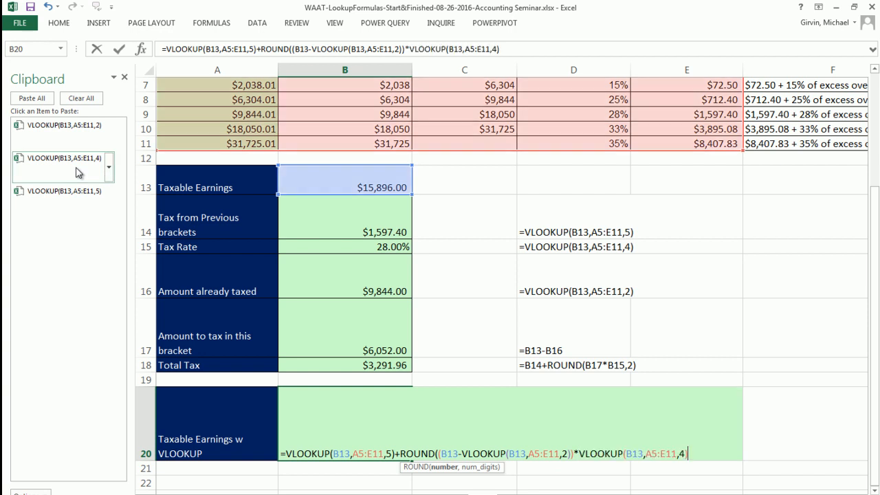
pyautogui.click(445, 468)
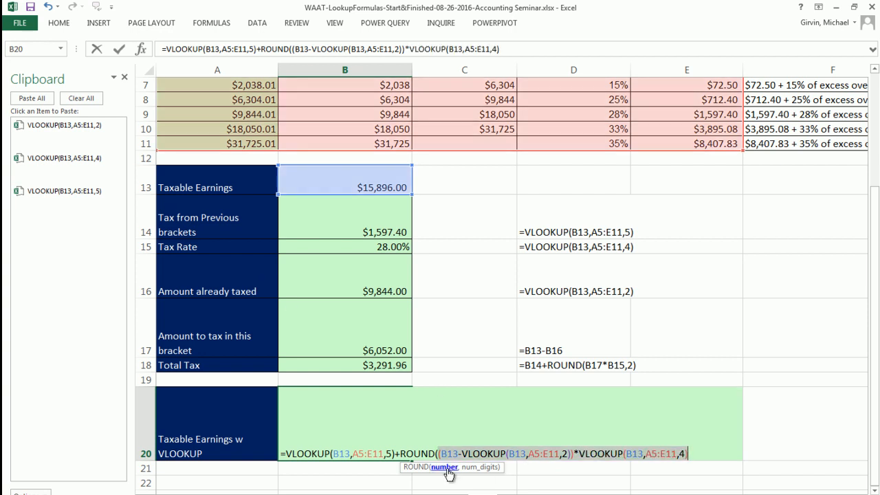
pyautogui.click(698, 451)
pyautogui.write(',0')
pyautogui.press('BackSpace')
pyautogui.write('2')
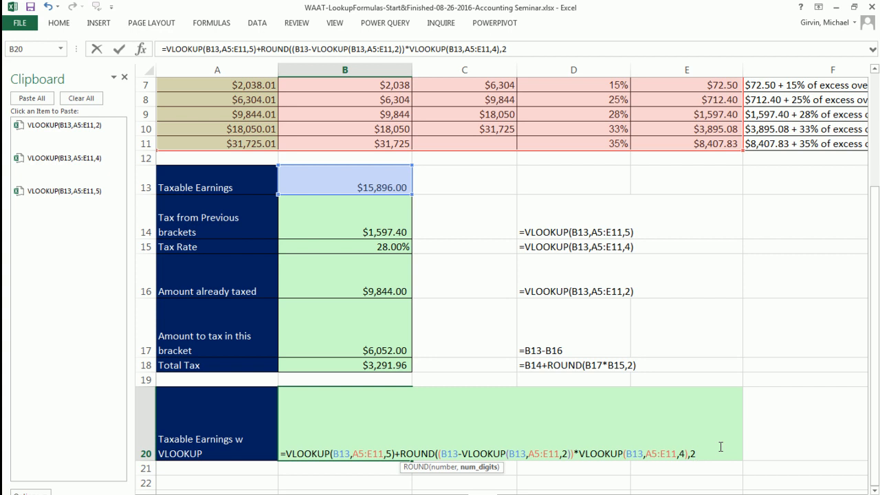
pyautogui.write(')')
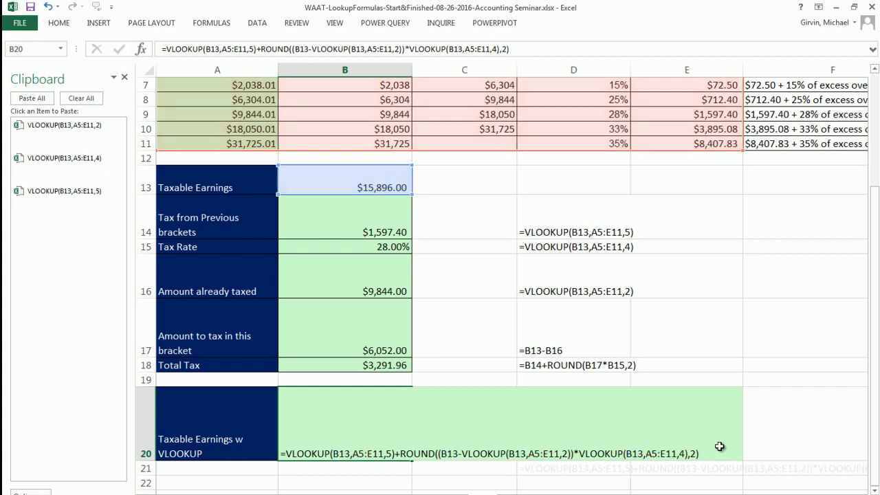
pyautogui.hotkey('ctrl', 'Return')
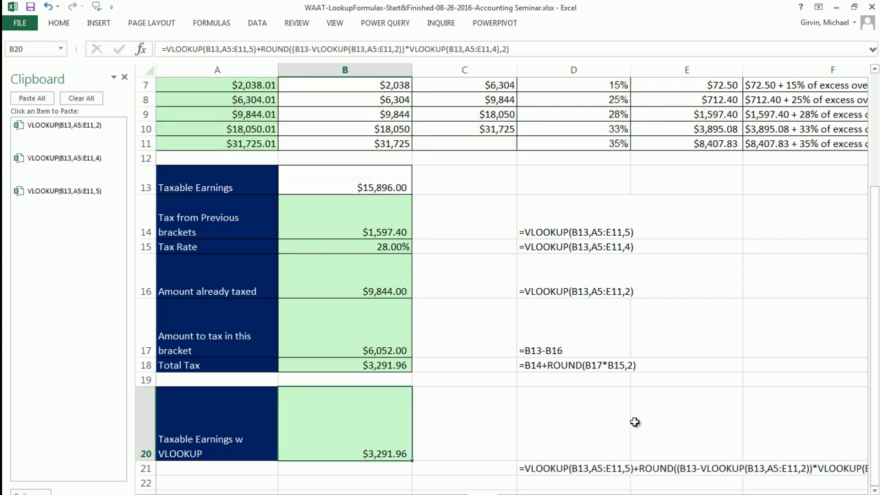
pyautogui.doubleClick(388, 429)
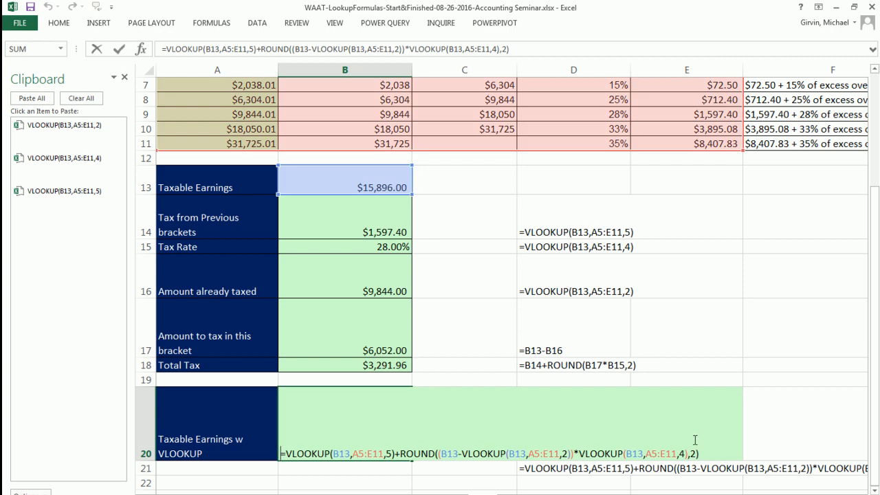
pyautogui.press('Escape')
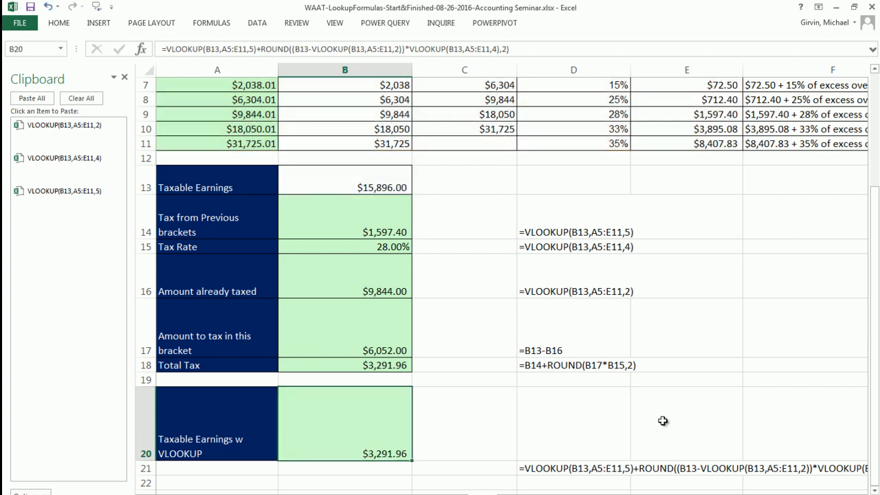
# Replace the label in A20 with Total Tax
pyautogui.scroll(-3, 663, 418)
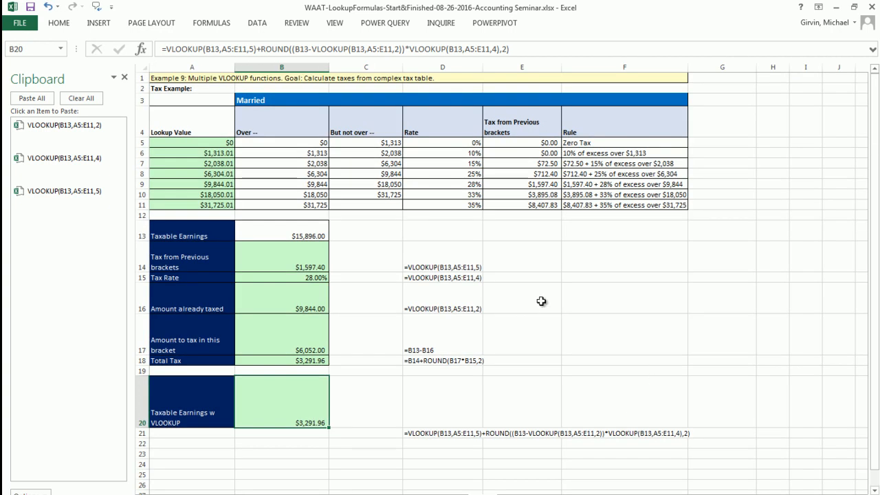
pyautogui.click(211, 415)
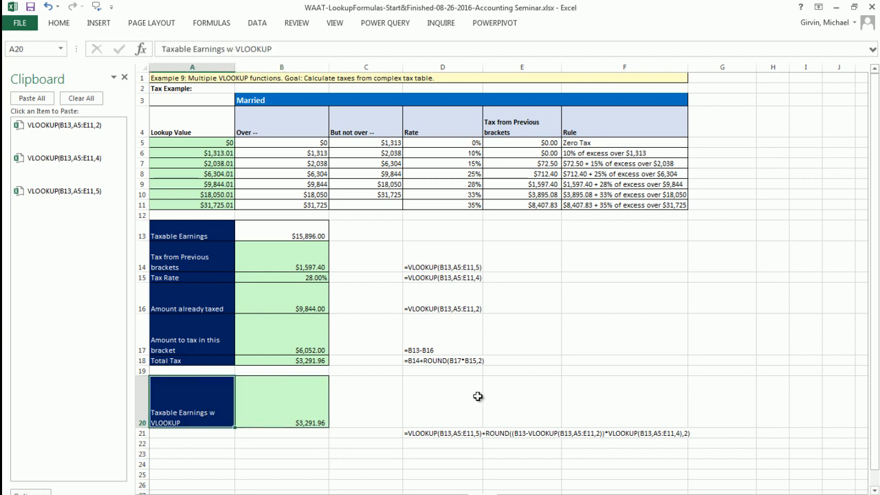
pyautogui.write('To')
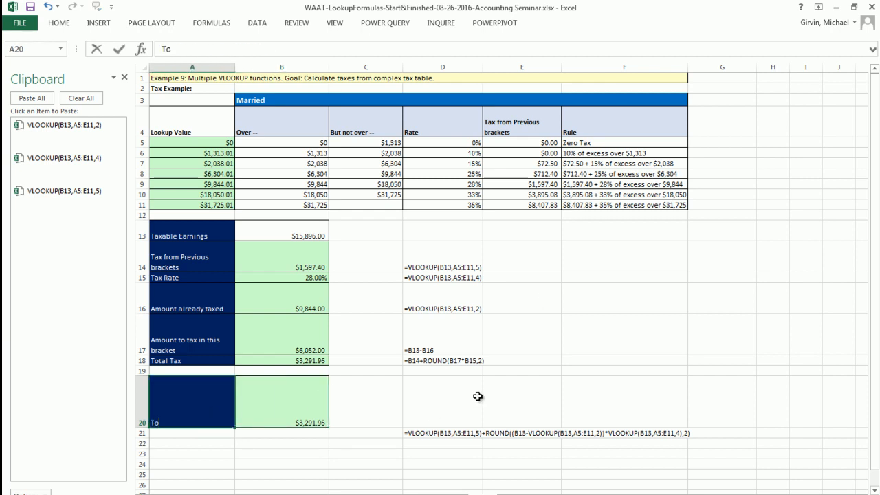
pyautogui.write('tal Tax')
pyautogui.press('Return')
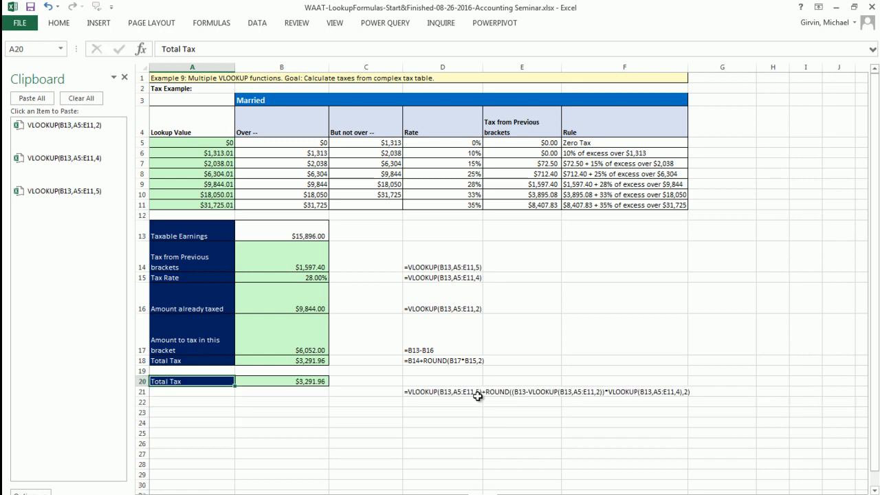
# Test the tax formulas with Taxable Earnings of 4589.12 in B13, and undo that entry
pyautogui.click(326, 225)
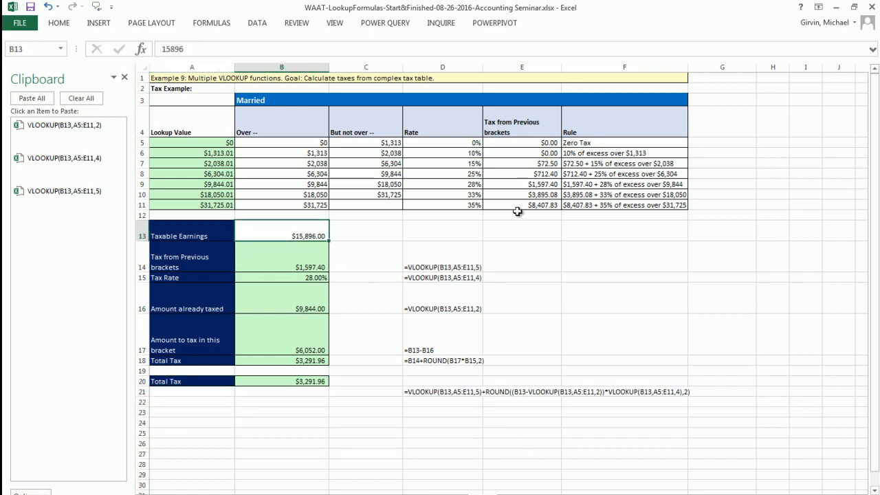
pyautogui.write('458')
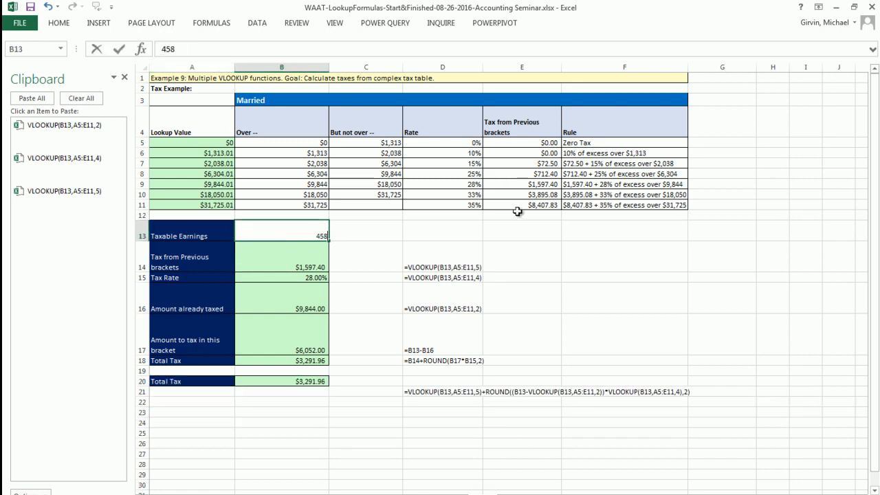
pyautogui.write('9.12')
pyautogui.hotkey('ctrl', 'Return')
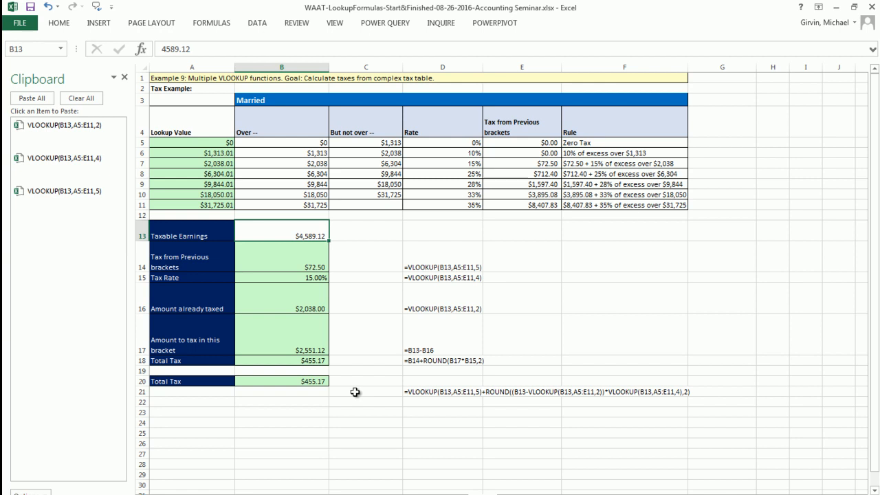
pyautogui.hotkey('ctrl', 'z')
pyautogui.hotkey('ctrl', 'z')
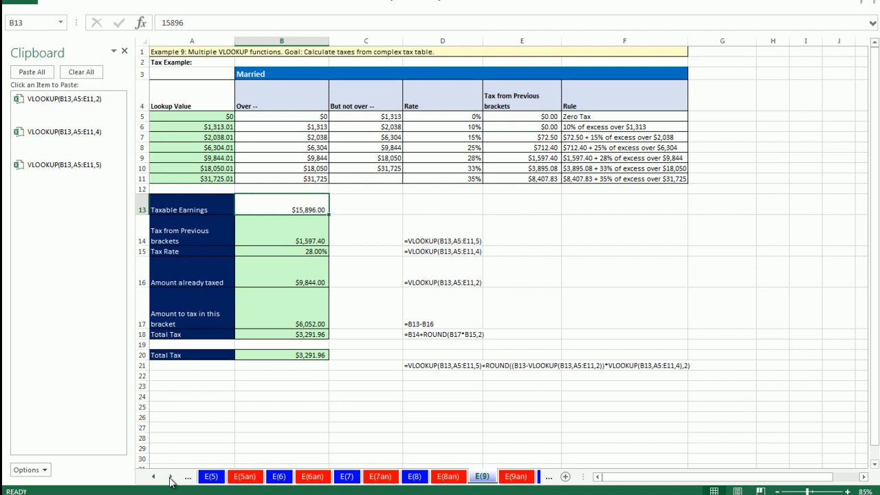
# Switch to sheet E(10) and close the Office Clipboard
pyautogui.click(171, 476)
pyautogui.click(171, 477)
pyautogui.click(171, 477)
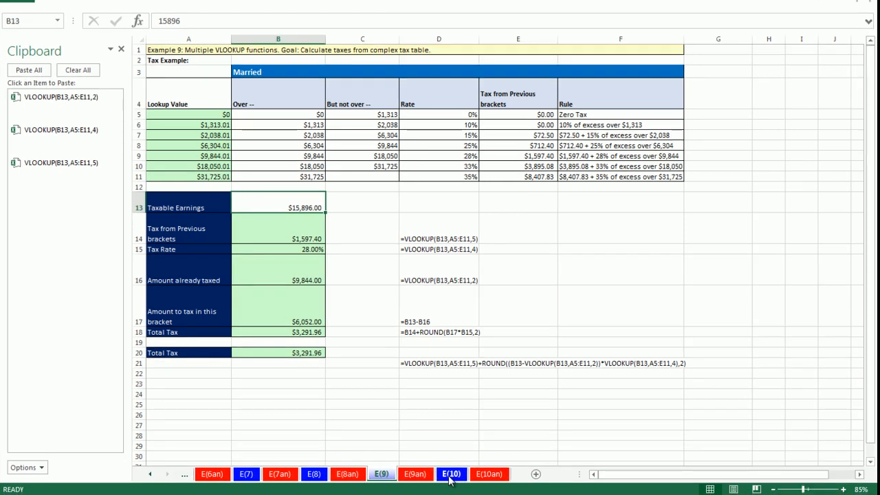
pyautogui.click(456, 478)
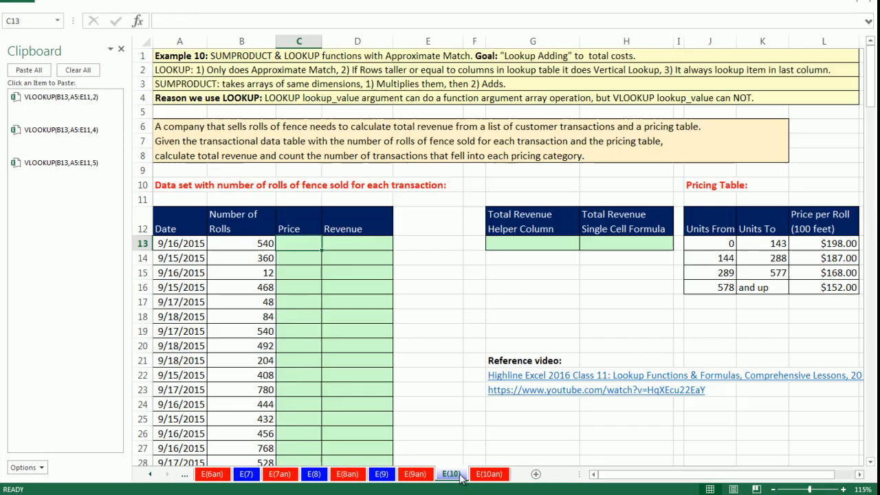
pyautogui.click(121, 49)
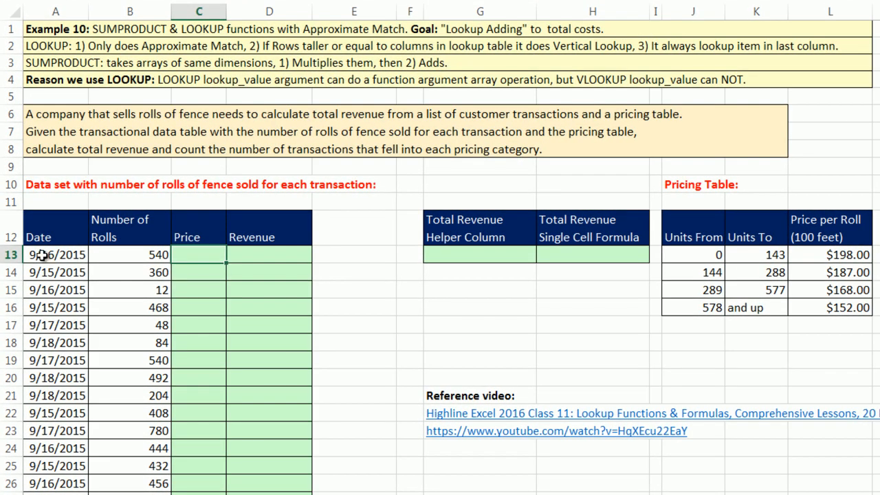
# Examine the roll transactions, the Units From and Price per Roll columns of the pricing table, and the empty Price, Revenue and Total Revenue cells
pyautogui.click(105, 244)
pyautogui.moveTo(59, 277); pyautogui.dragTo(125, 278)
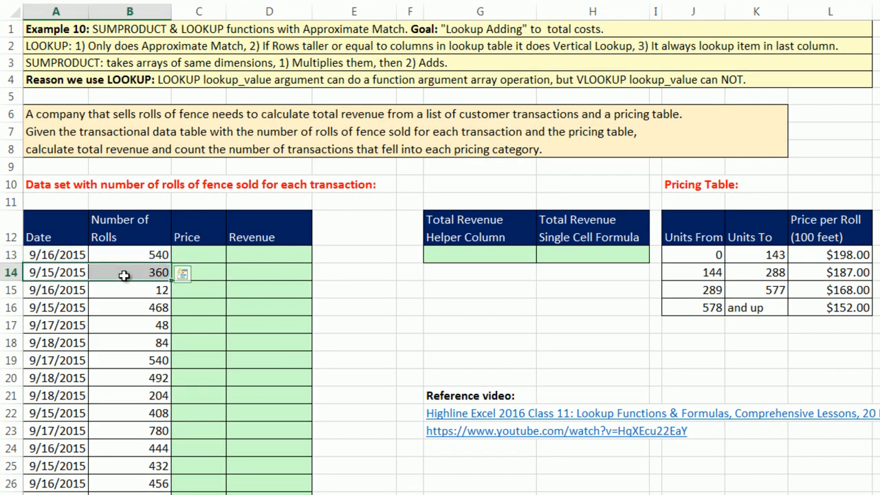
pyautogui.click(123, 255)
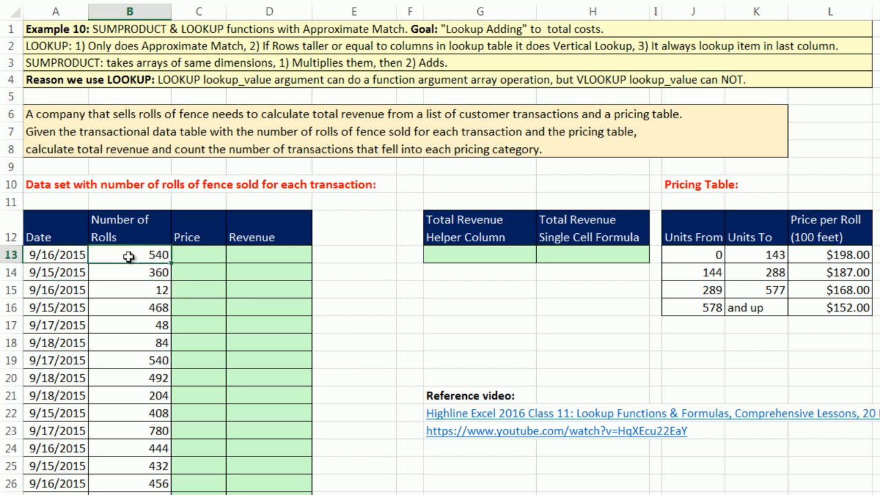
pyautogui.click(194, 253)
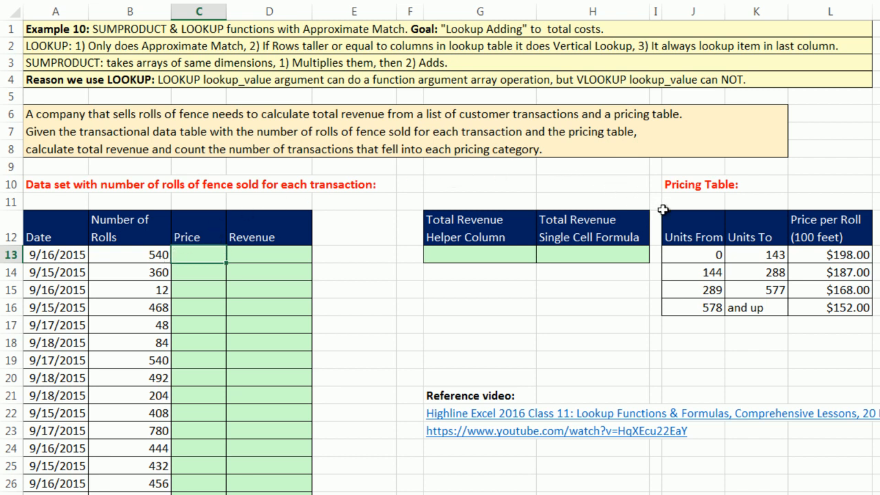
pyautogui.moveTo(699, 257); pyautogui.dragTo(712, 306)
pyautogui.moveTo(828, 253); pyautogui.dragTo(828, 306)
pyautogui.click(199, 256)
pyautogui.click(260, 256)
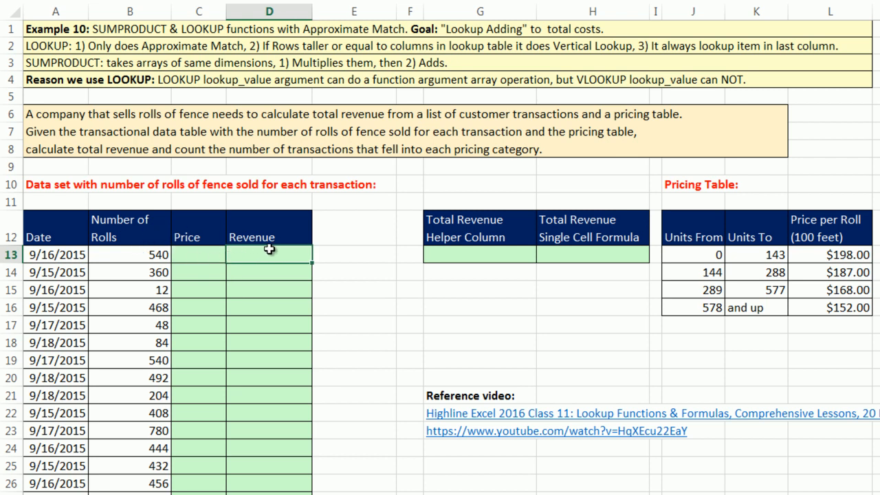
pyautogui.click(478, 253)
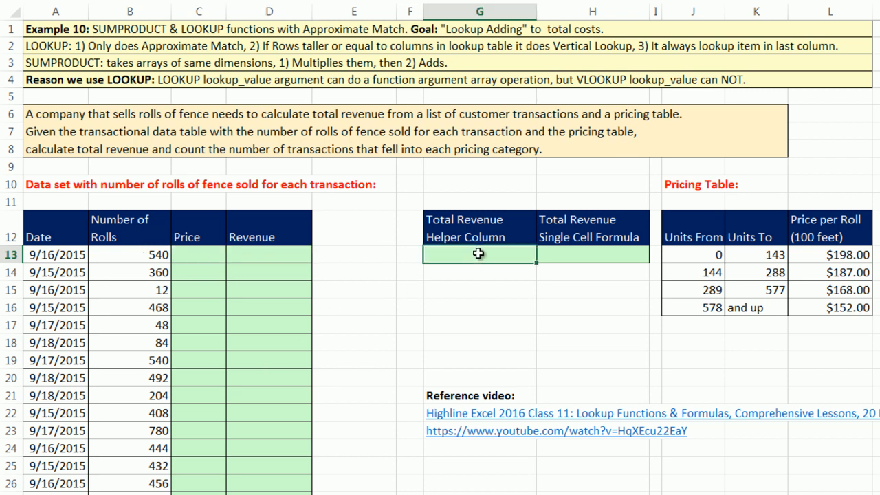
# Enter =LOOKUP(B13,$J$13:$L$16) in C13 to look up the price per roll from the pricing table
pyautogui.click(206, 257)
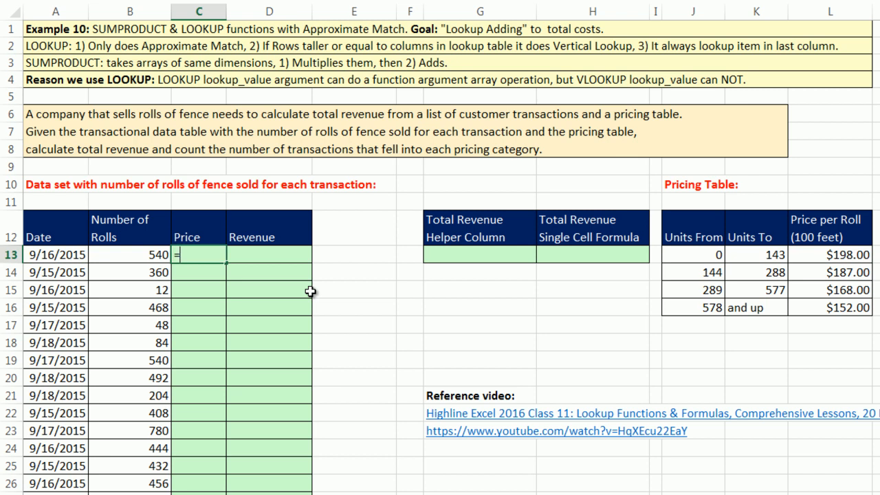
pyautogui.write('=loo')
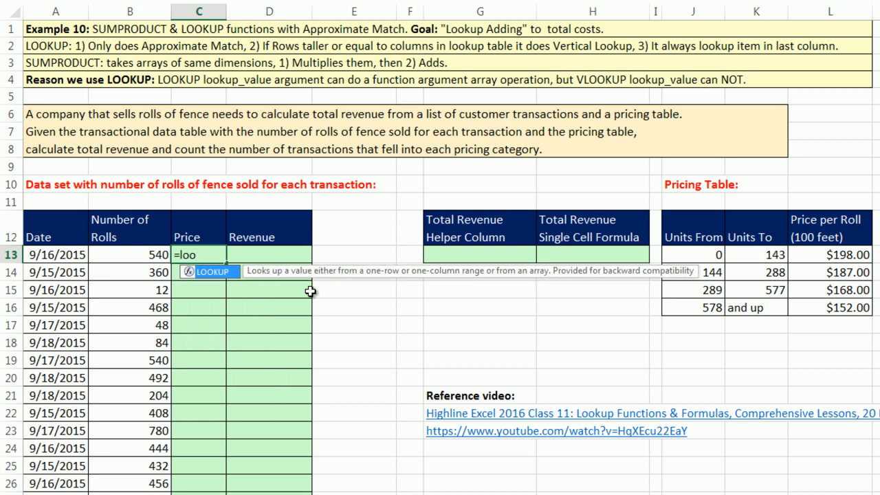
pyautogui.press('Tab')
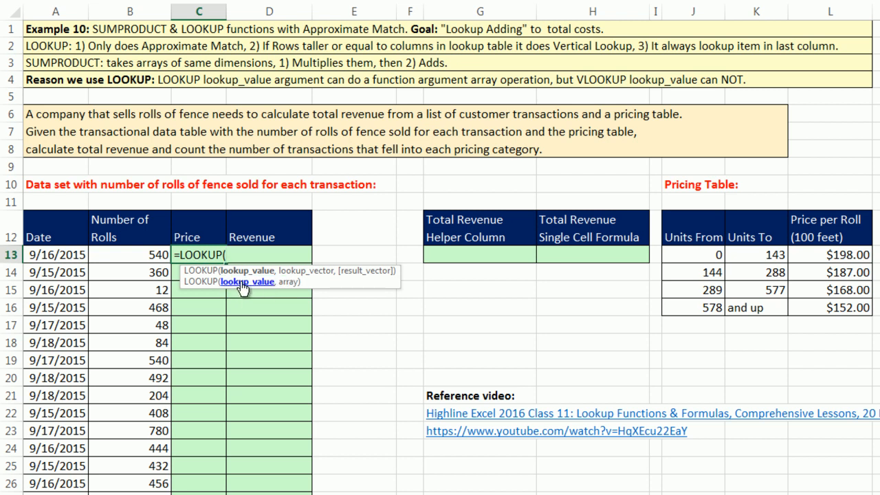
pyautogui.click(155, 253)
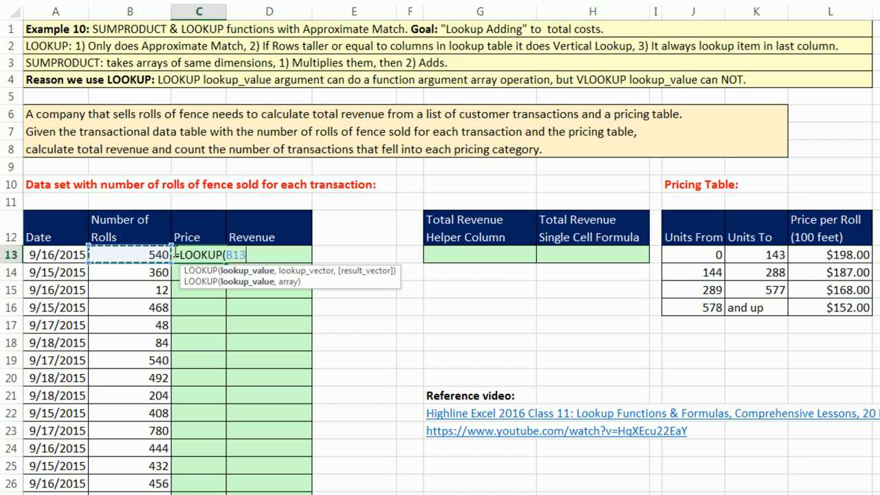
pyautogui.write(',')
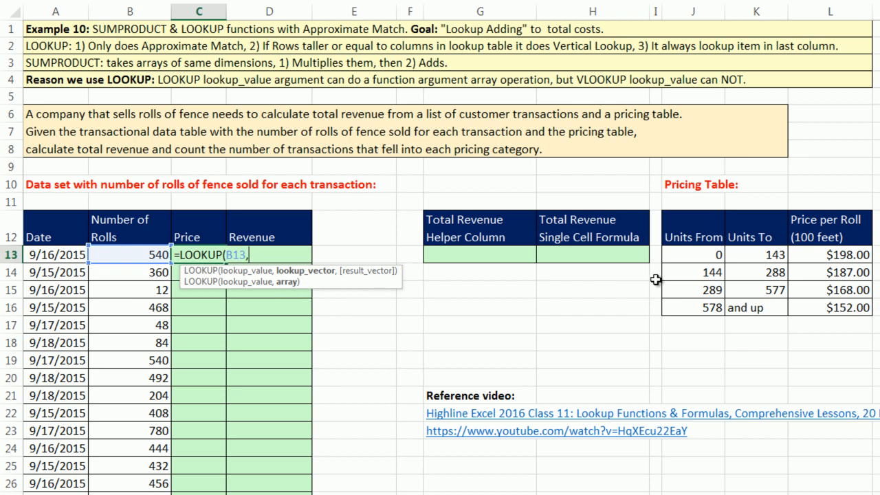
pyautogui.moveTo(687, 256); pyautogui.dragTo(820, 294)
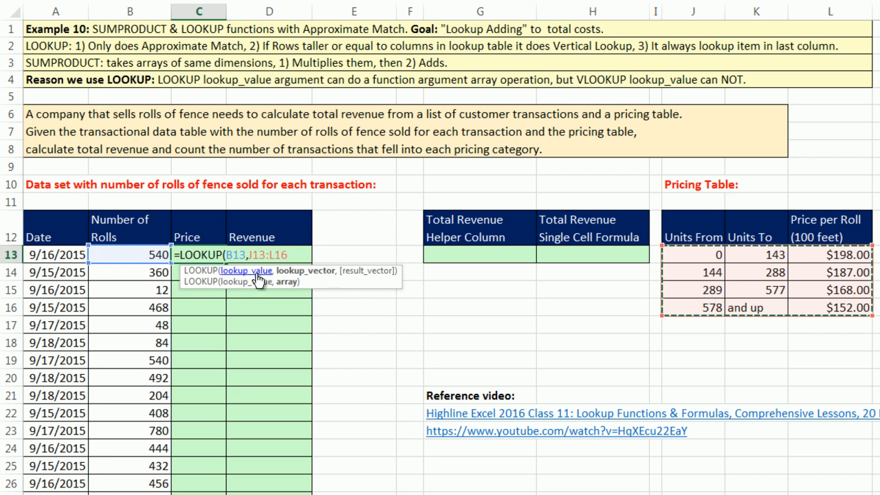
pyautogui.press('F4')
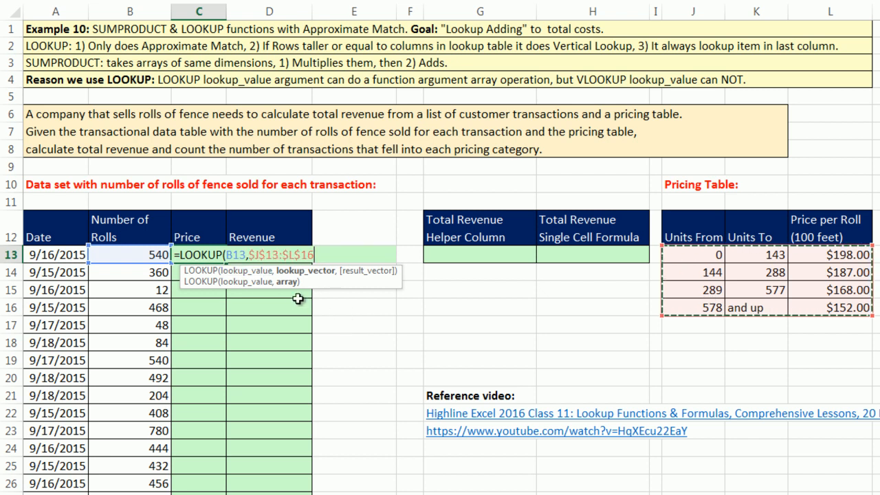
pyautogui.click(248, 282)
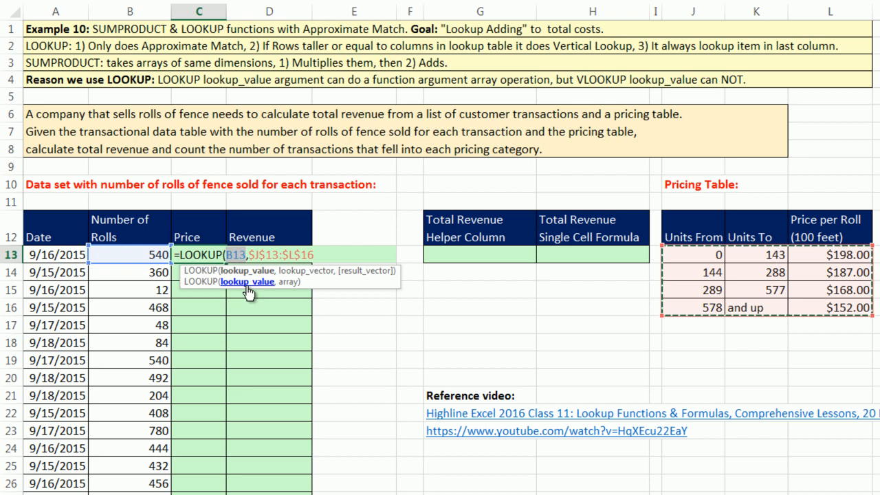
pyautogui.click(288, 282)
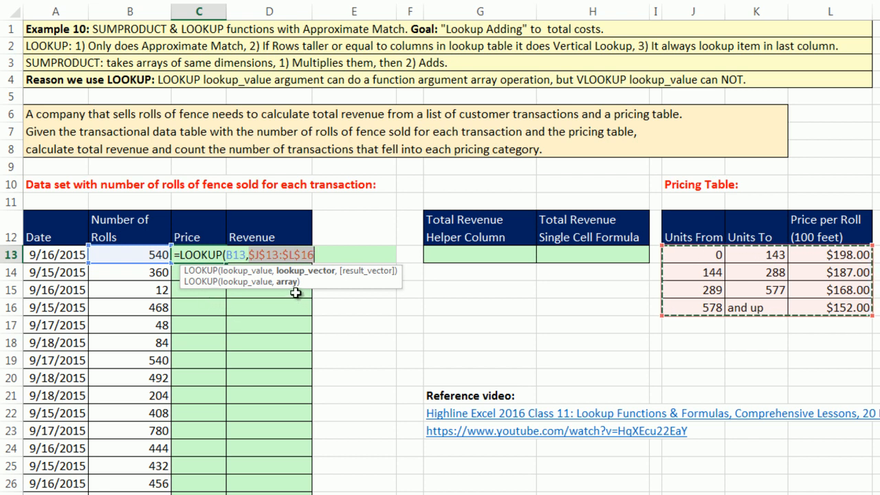
pyautogui.click(327, 254)
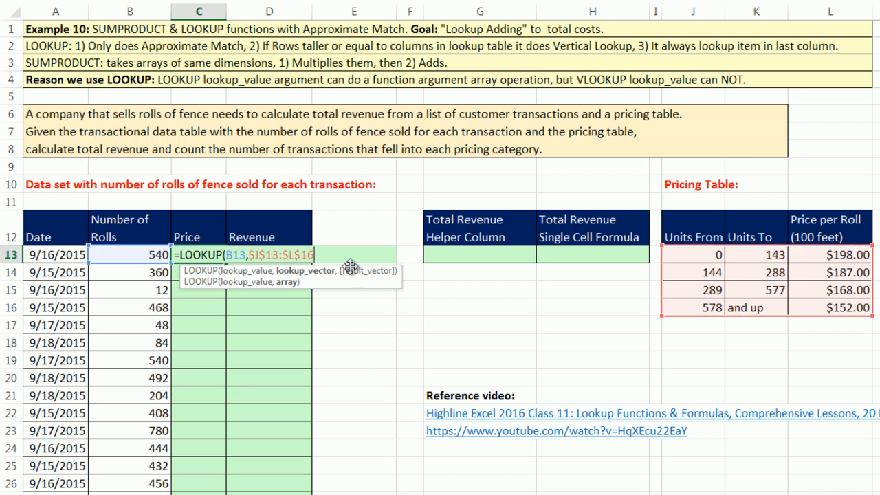
pyautogui.write(')')
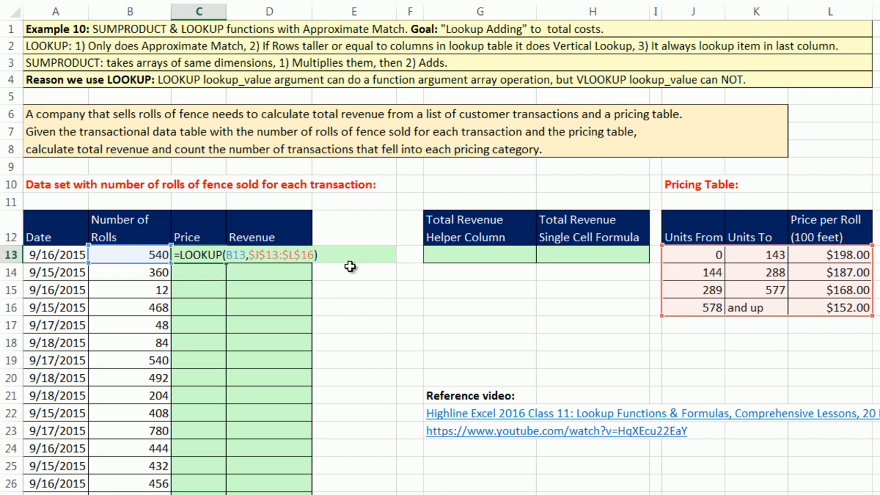
pyautogui.hotkey('ctrl', 'Return')
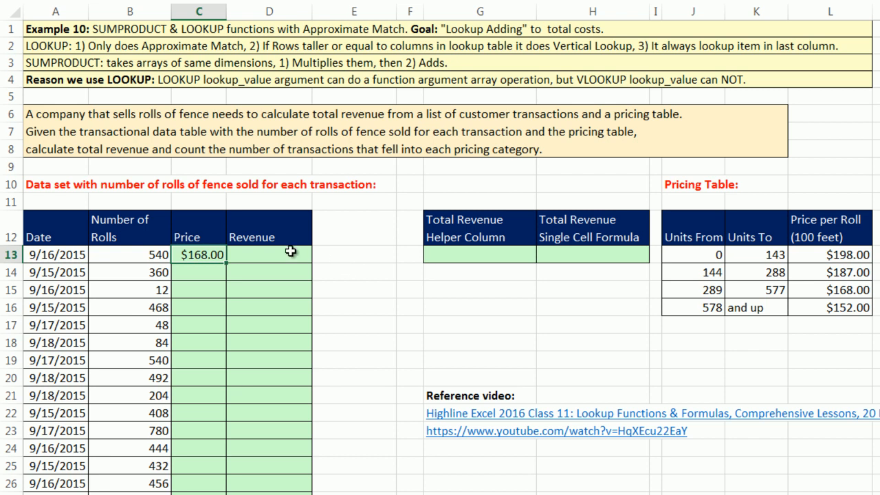
# Copy the price formula down the Price column to row 184 and check the cell references in C184
pyautogui.doubleClick(227, 262)
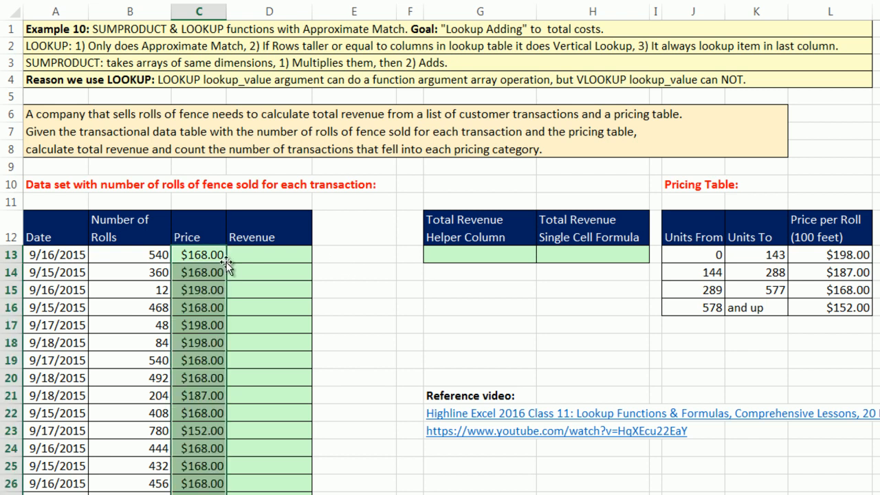
pyautogui.hotkey('ctrl', 'Down')
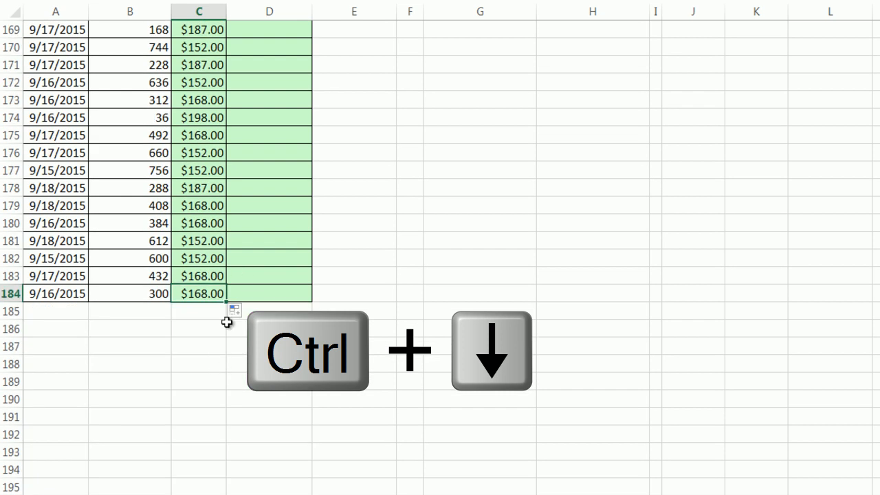
pyautogui.press('F2')
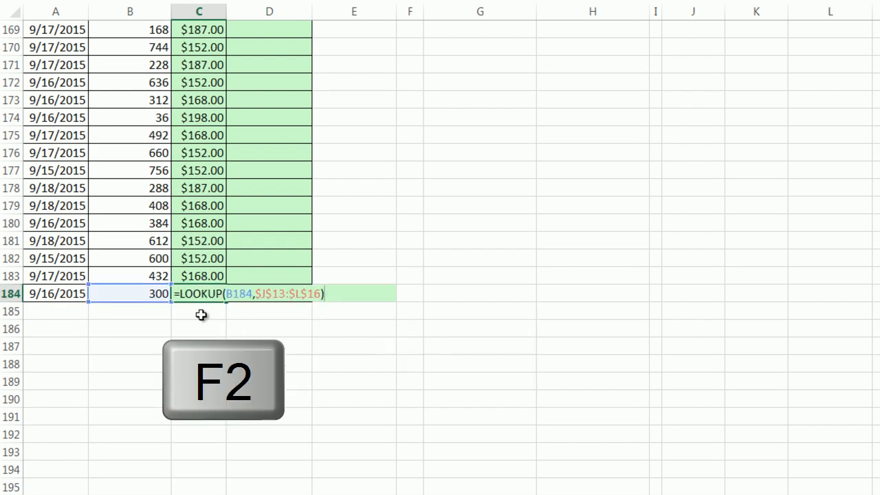
pyautogui.hotkey('ctrl', 'Return')
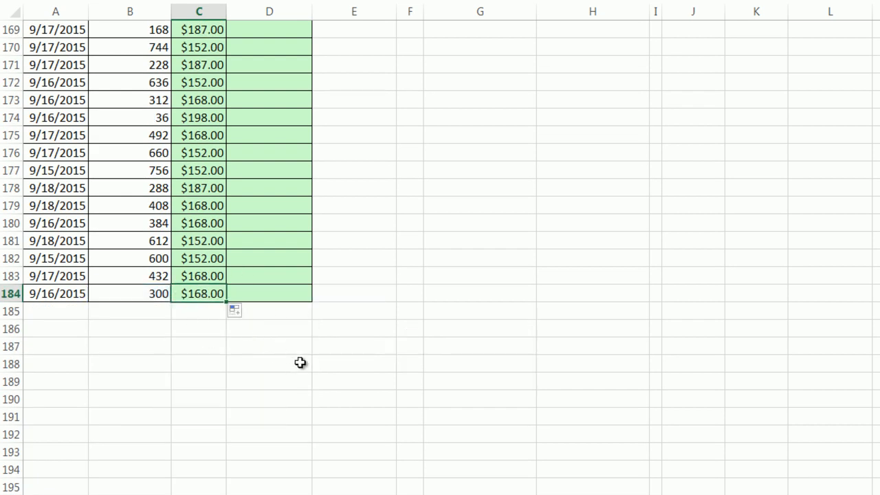
pyautogui.hotkey('ctrl', 'Up')
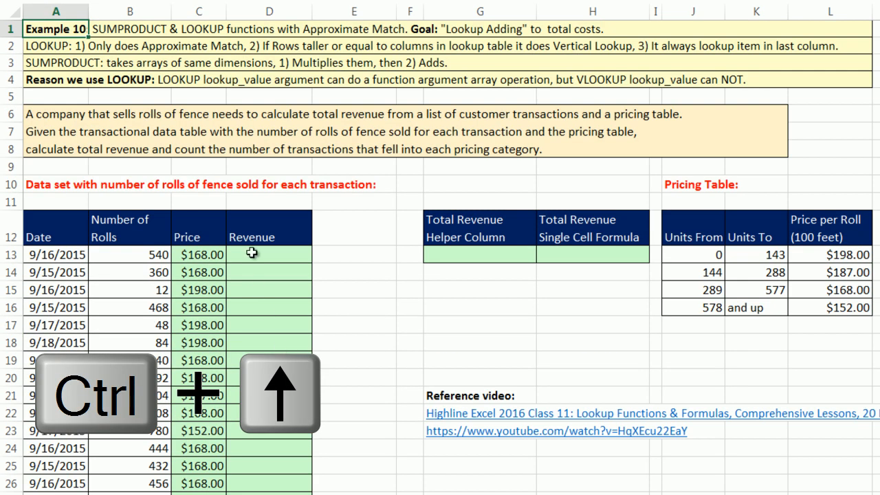
# Calculate the first transaction's revenue in D13 as =C13*B13
pyautogui.click(251, 253)
pyautogui.write('=')
pyautogui.press('Left')
pyautogui.write('*')
pyautogui.press('Left')
pyautogui.press('Left')
pyautogui.hotkey('ctrl', 'Return')
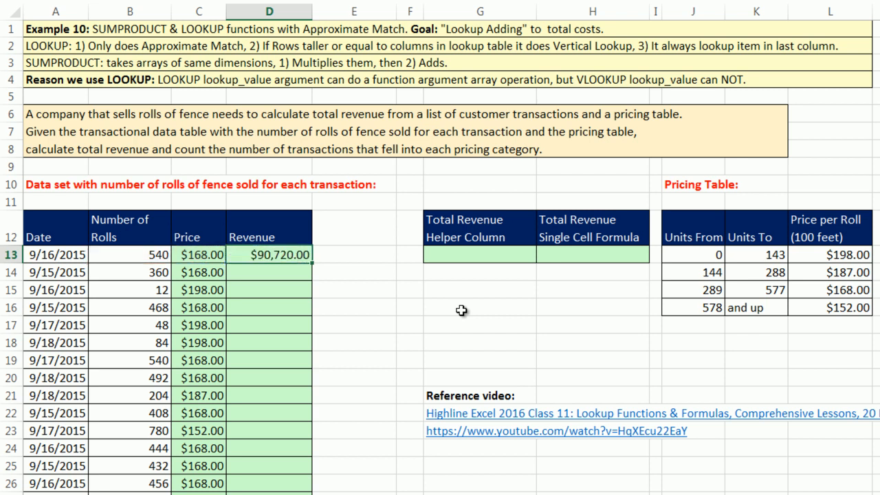
# Copy the revenue formula down the Revenue column to row 184 and check its last cell
pyautogui.doubleClick(313, 264)
pyautogui.hotkey('ctrl', 'Down')
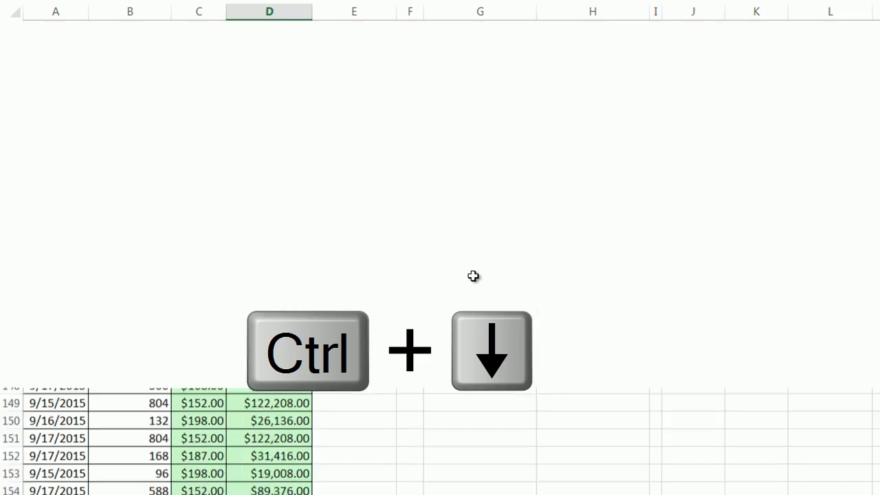
pyautogui.press('F2')
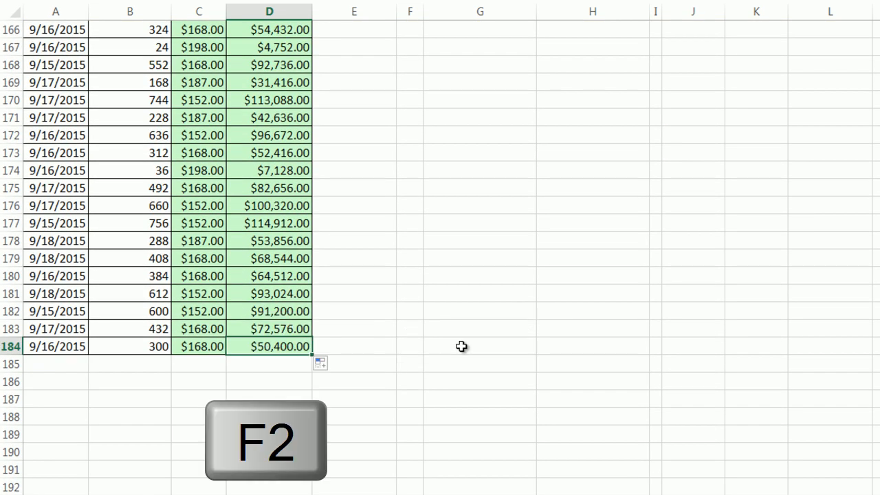
pyautogui.hotkey('ctrl', 'Up')
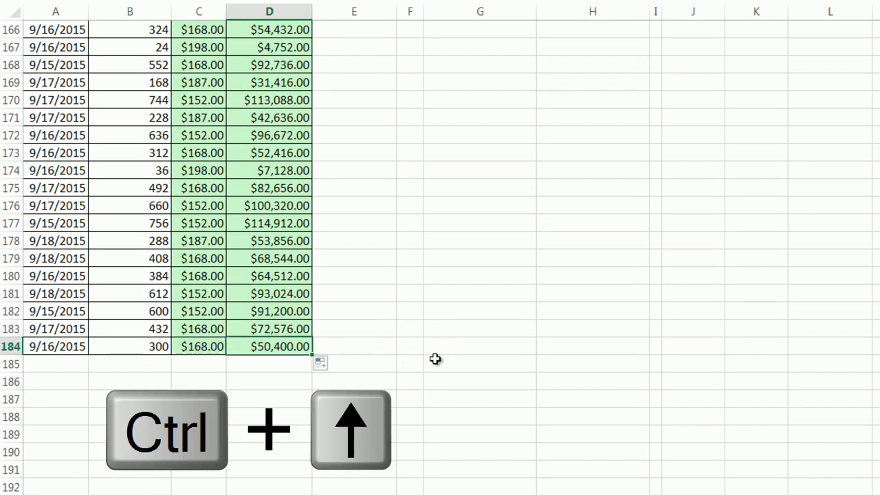
pyautogui.hotkey('ctrl', 'Up')
pyautogui.scroll(4, 435, 359)
# Total the Revenue helper column in G13 with =SUM(D13:D184)
pyautogui.click(454, 256)
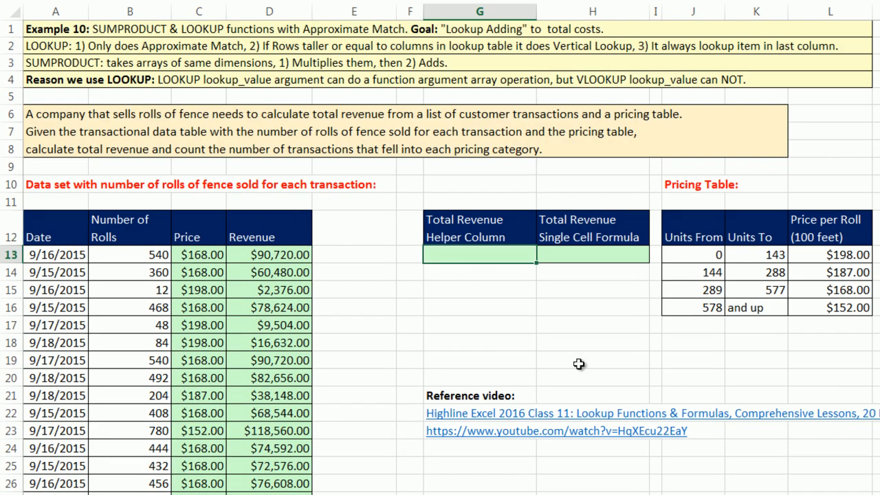
pyautogui.hotkey('alt', '=')
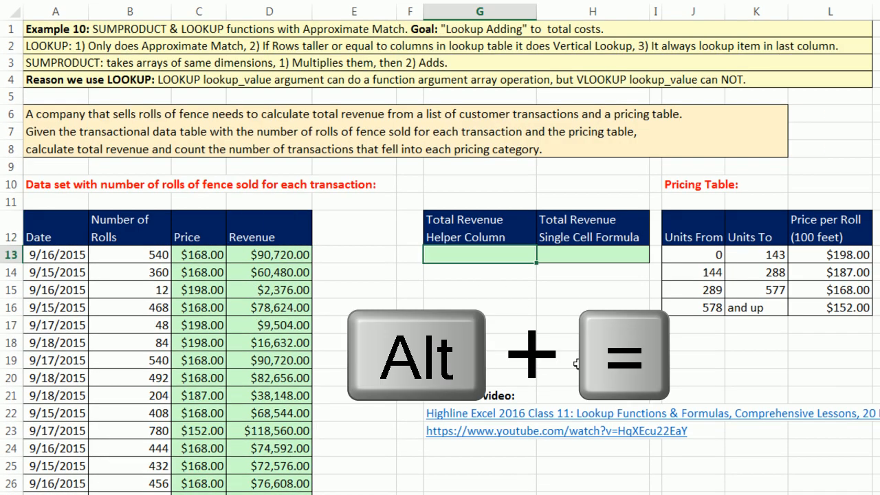
pyautogui.click(269, 257)
pyautogui.hotkey('ctrl', 'shift', 'Down')
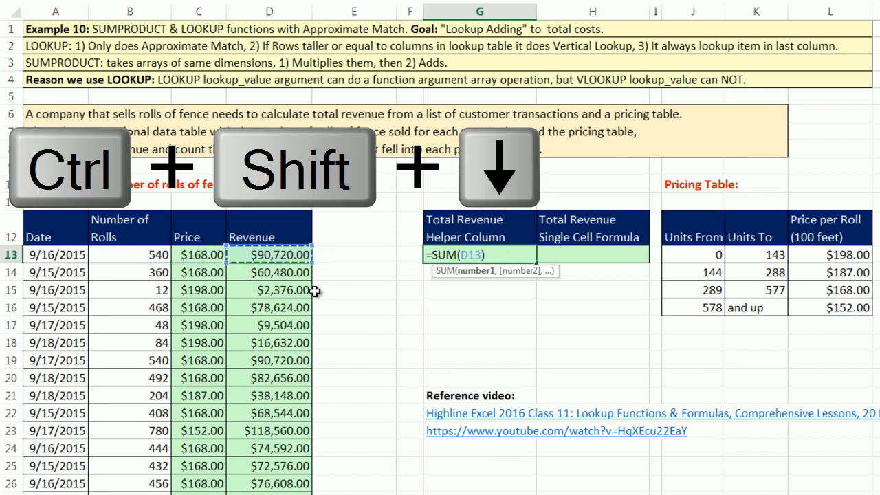
pyautogui.hotkey('ctrl', 'shift', 'Down')
pyautogui.hotkey('ctrl', 'BackSpace')
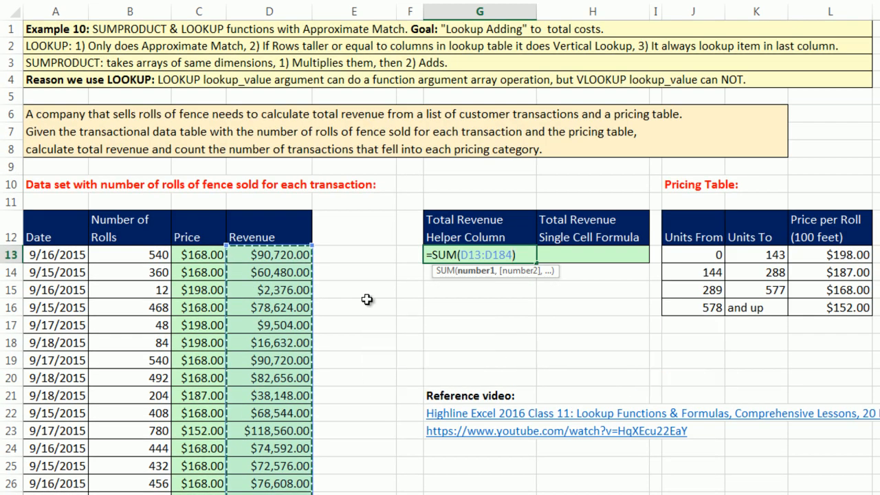
pyautogui.press('Return')
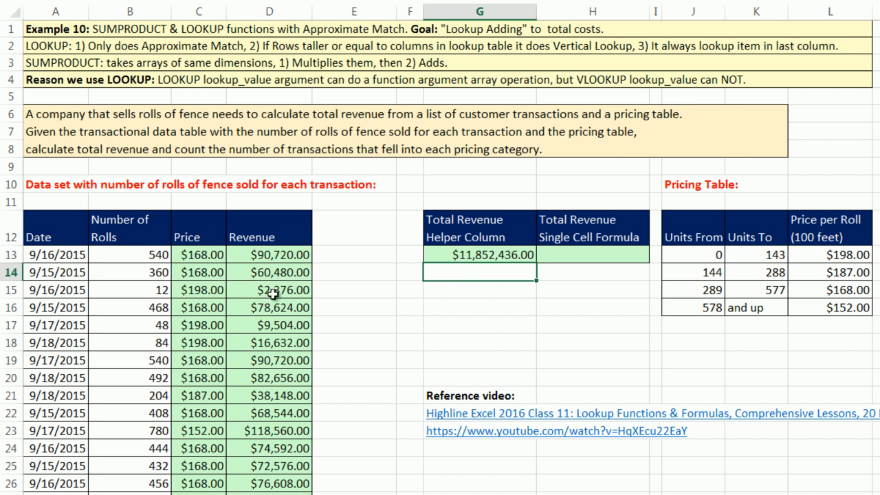
# Examine the Price and Revenue helper columns, the Number of Rolls values and the lookup_value argument of the LOOKUP formula in C13
pyautogui.moveTo(193, 237); pyautogui.dragTo(255, 465)
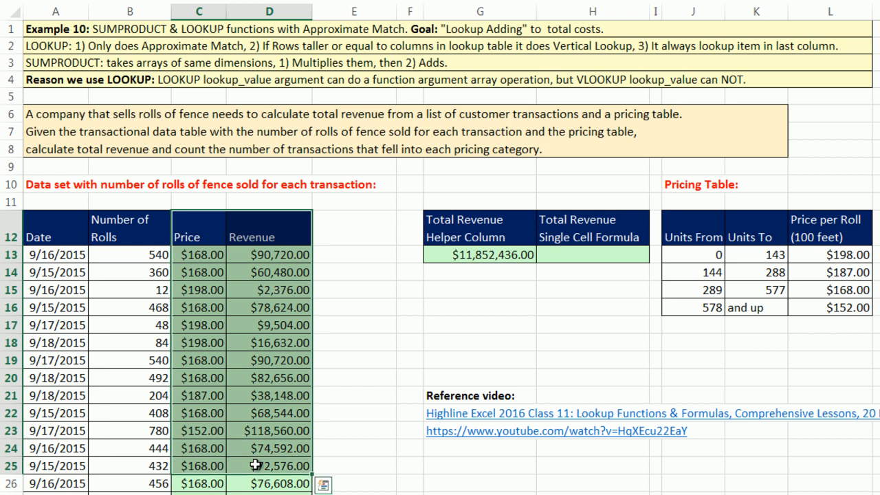
pyautogui.click(565, 263)
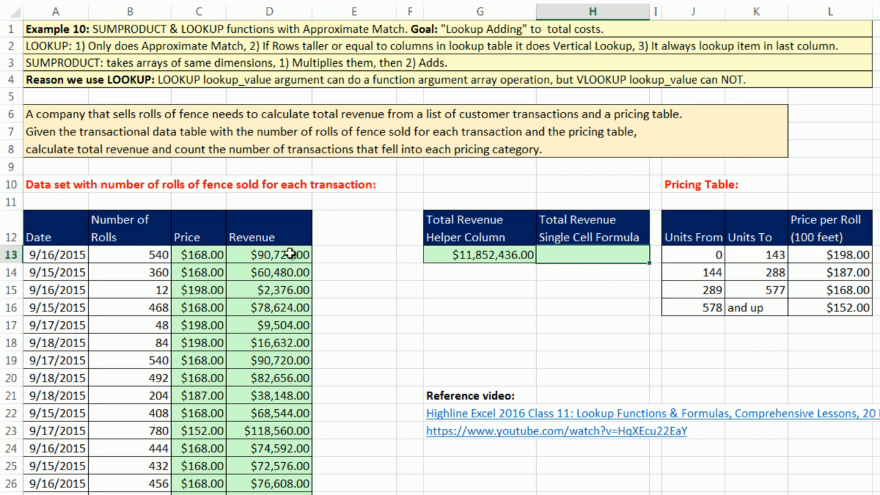
pyautogui.moveTo(128, 256); pyautogui.dragTo(138, 448)
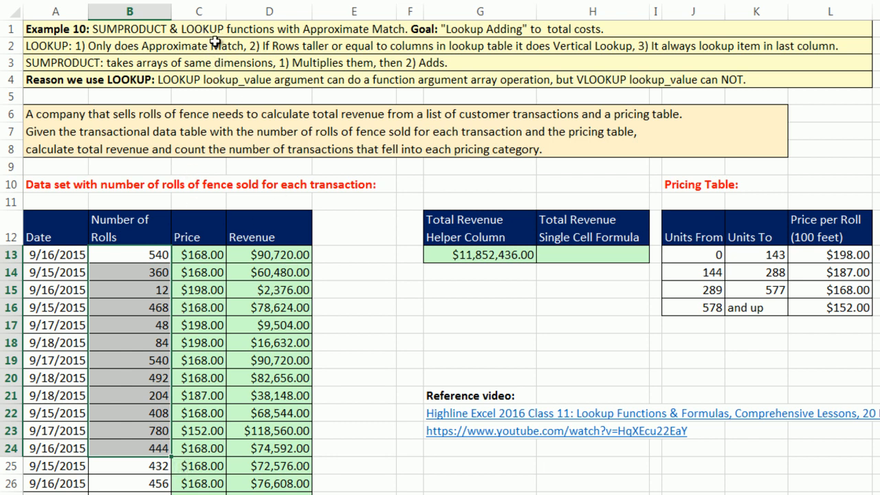
pyautogui.doubleClick(215, 254)
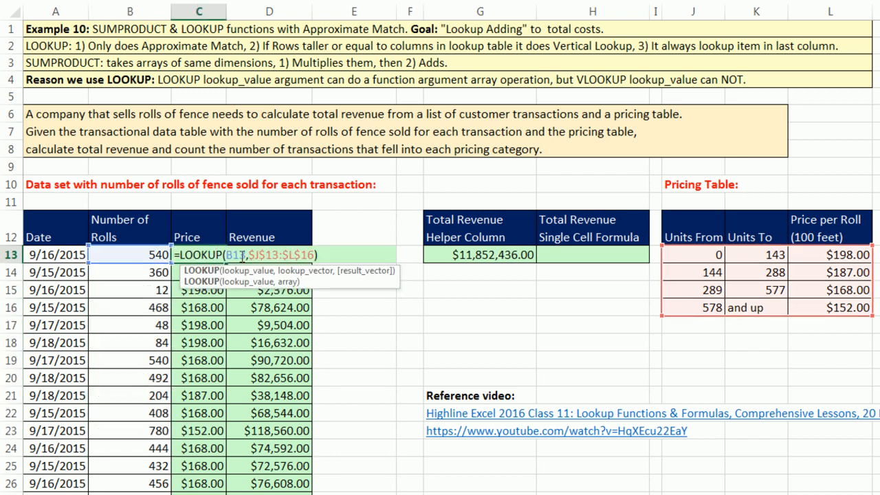
pyautogui.doubleClick(237, 255)
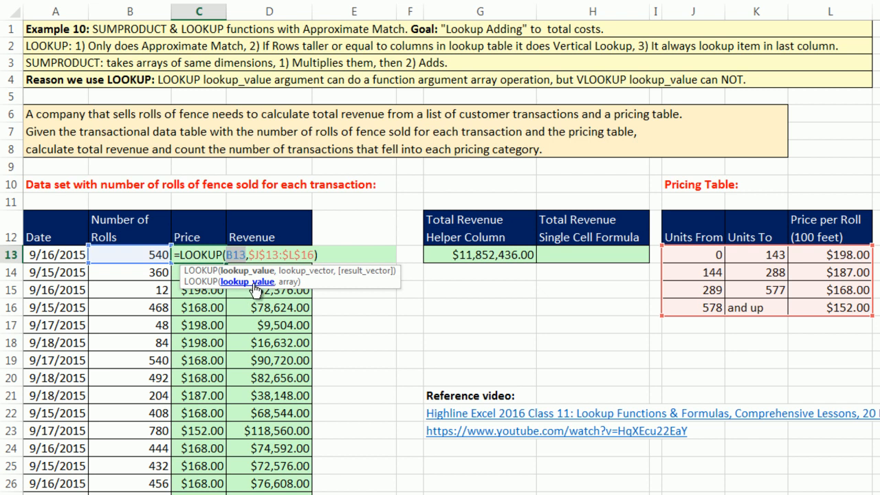
# Start the single-cell formula in H13 with =LOOKUP(B13:B184,J13:L16), using all roll quantities as the lookup values
pyautogui.click(553, 256)
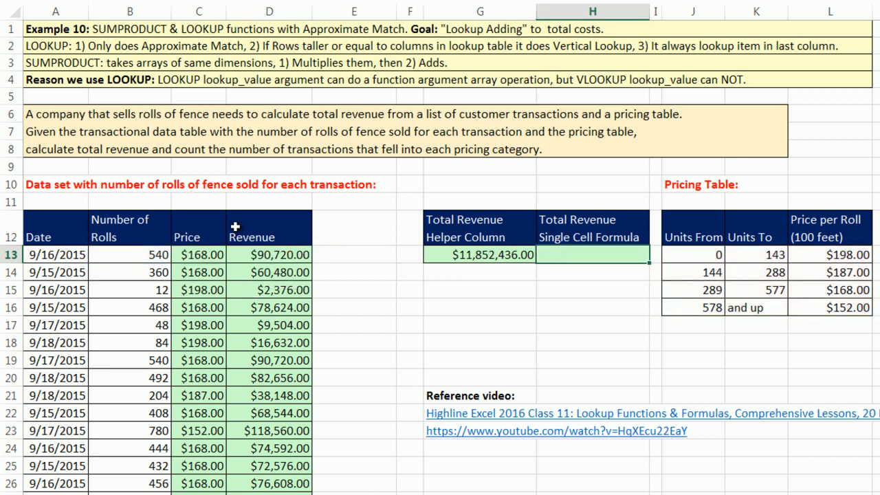
pyautogui.write('=LOOKUP(')
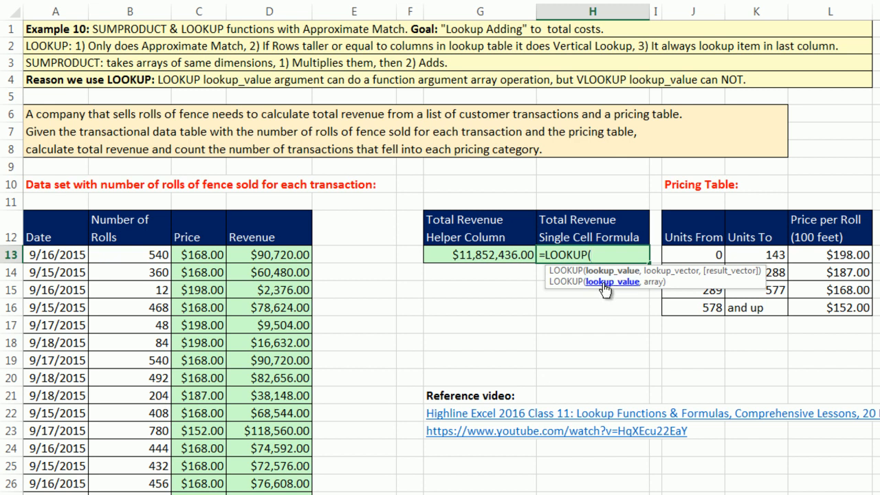
pyautogui.click(141, 256)
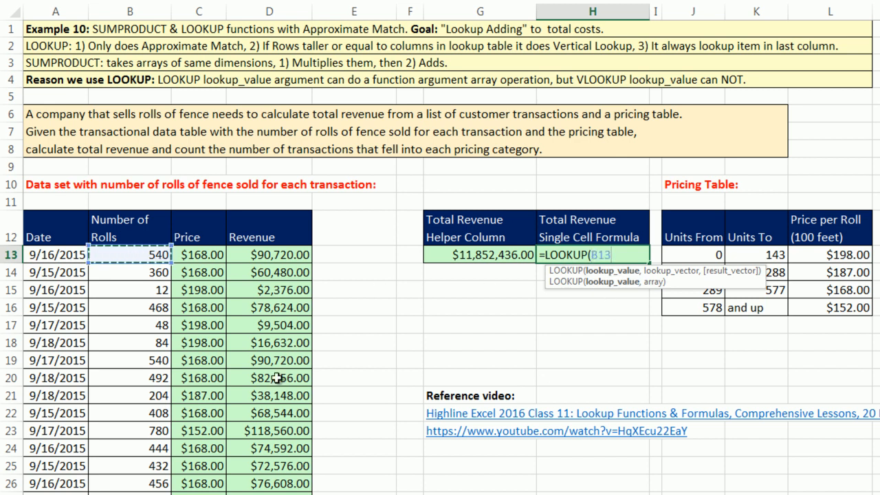
pyautogui.hotkey('ctrl', 'shift', 'Down')
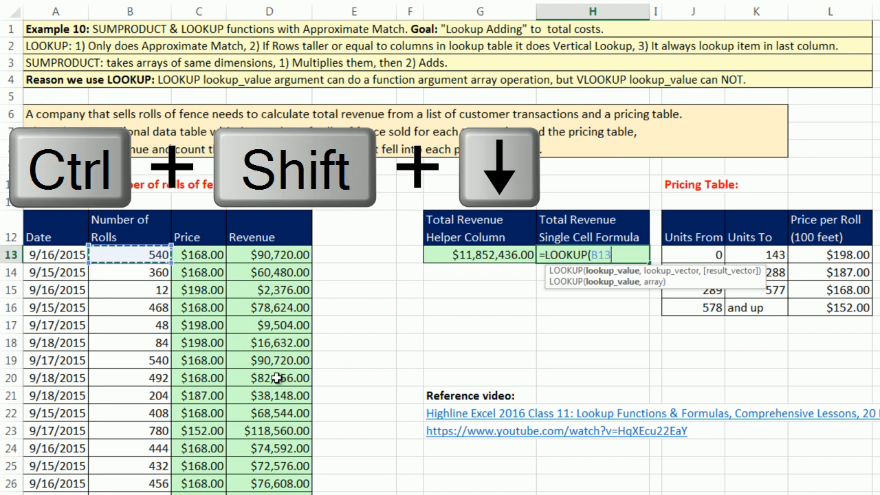
pyautogui.hotkey('ctrl', 'BackSpace')
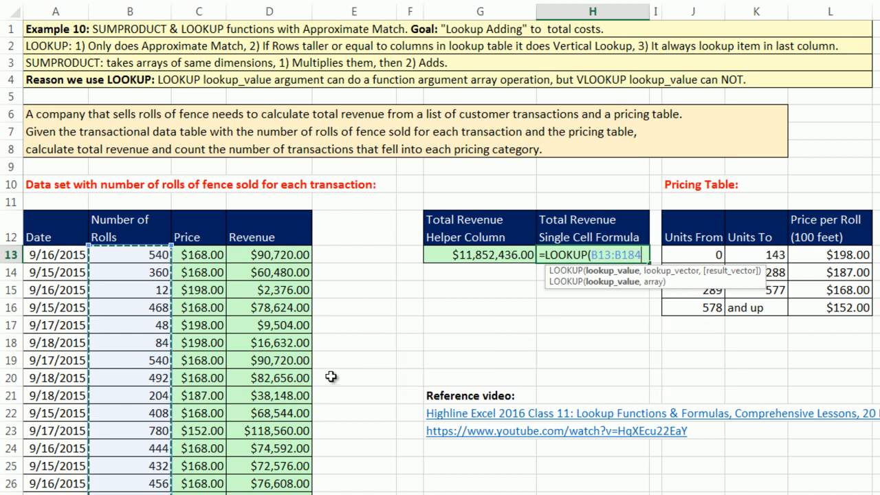
pyautogui.write(',')
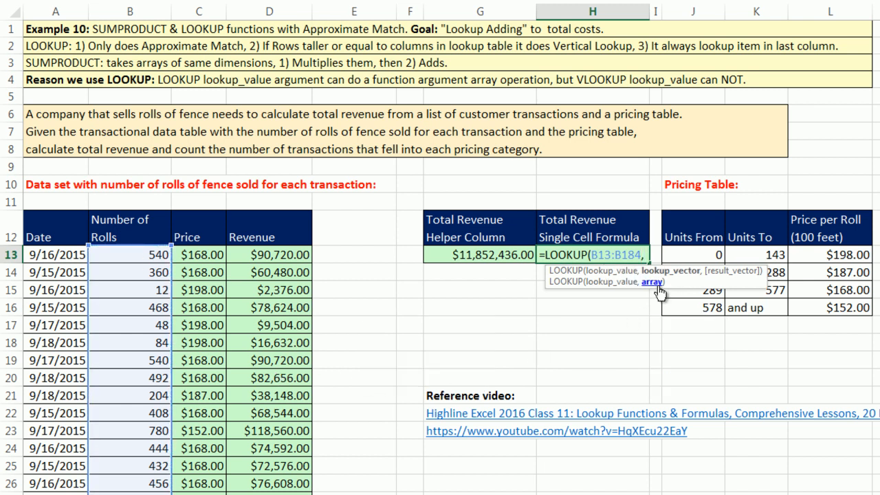
pyautogui.moveTo(677, 254); pyautogui.dragTo(821, 307)
pyautogui.write(')')
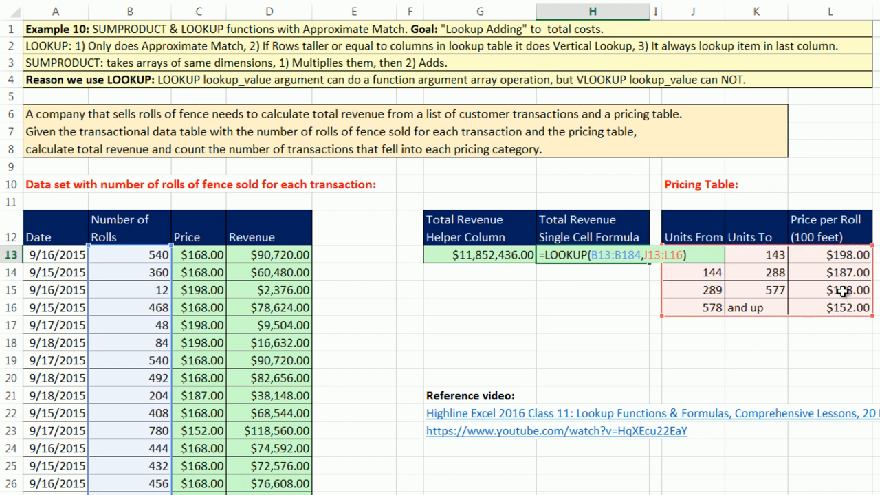
# Evaluate the whole LOOKUP expression in H13 in place to inspect its array, and restore the formula
pyautogui.moveTo(692, 255); pyautogui.dragTo(476, 261)
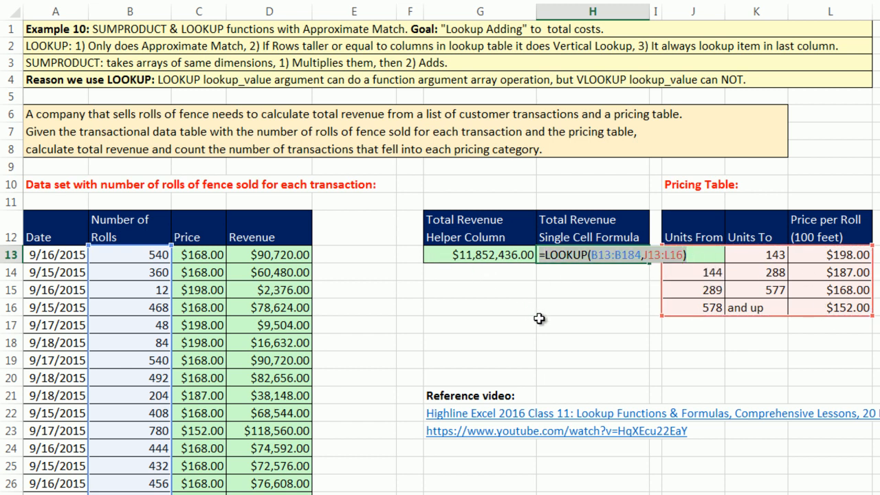
pyautogui.press('F9')
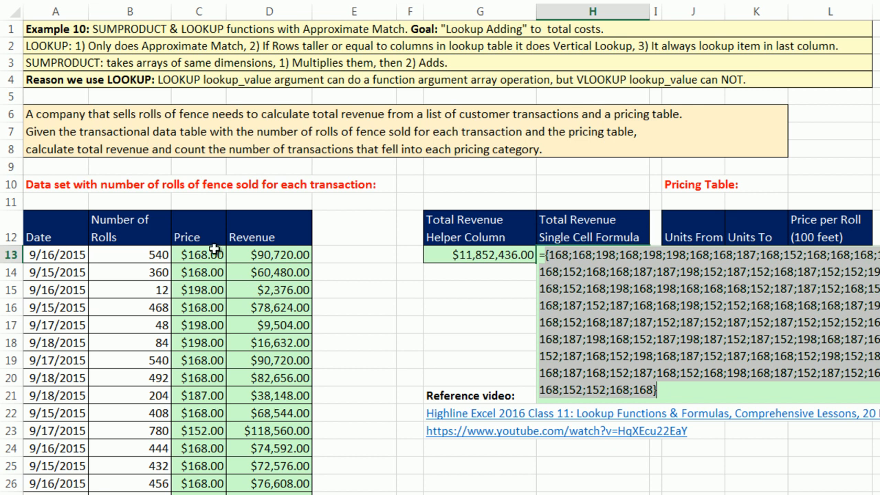
pyautogui.hotkey('ctrl', 'z')
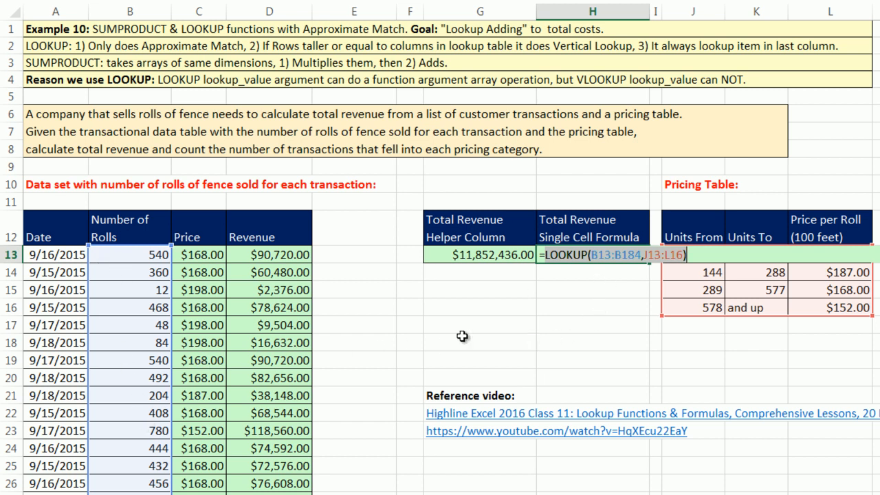
# Wrap the LOOKUP expression in H13 in SUMPRODUCT so that it serves as array1
pyautogui.click(546, 260)
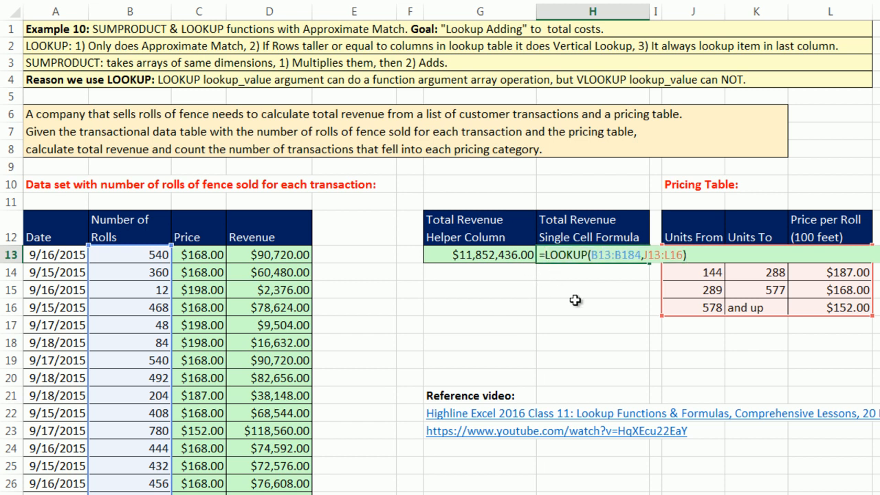
pyautogui.write('sump')
pyautogui.press('Tab')
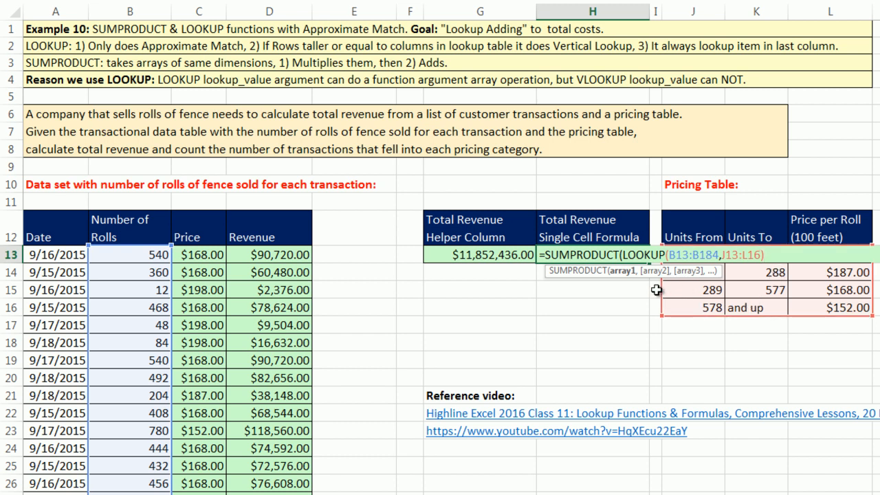
pyautogui.click(619, 271)
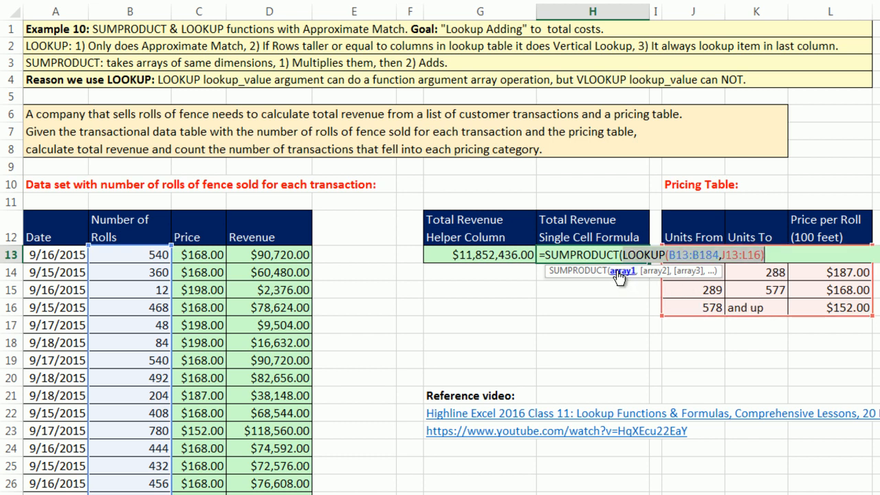
pyautogui.click(771, 253)
# Add B13:B184 as SUMPRODUCT's second array and enter the formula =SUMPRODUCT(LOOKUP(B13:B184,J13:L16),B13:B184) in H13
pyautogui.write(',')
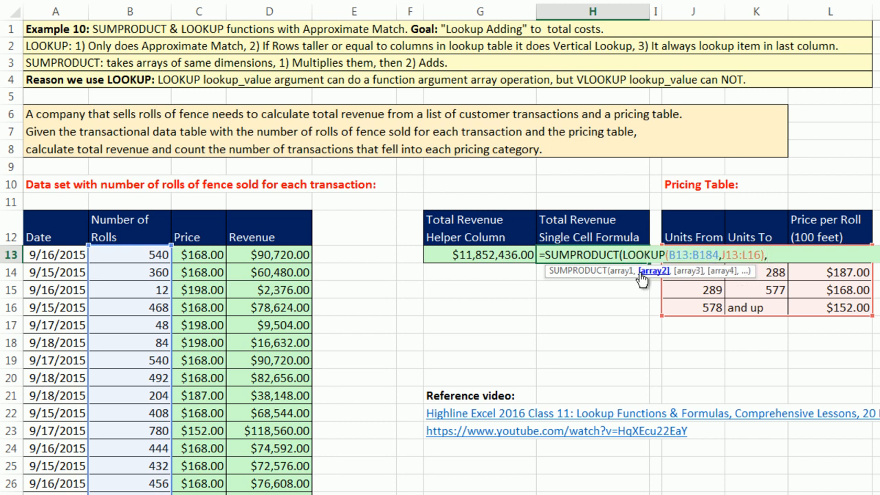
pyautogui.click(125, 256)
pyautogui.hotkey('ctrl', 'shift', 'Down')
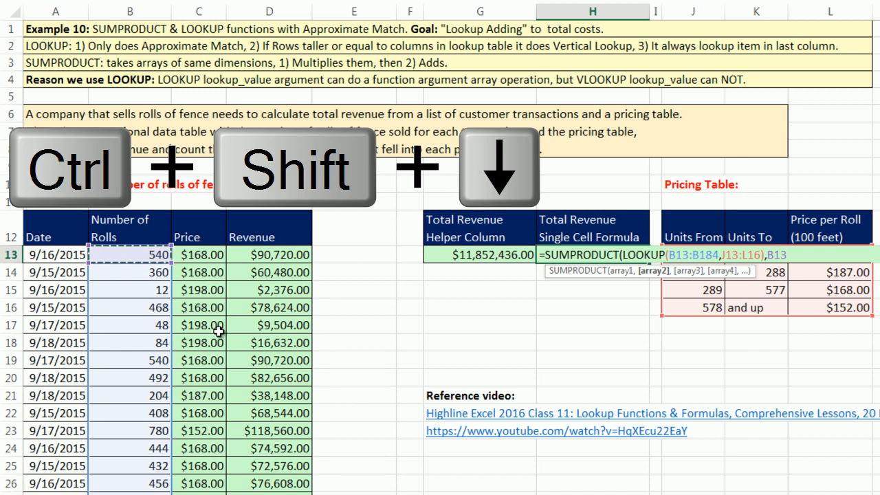
pyautogui.hotkey('ctrl', 'BackSpace')
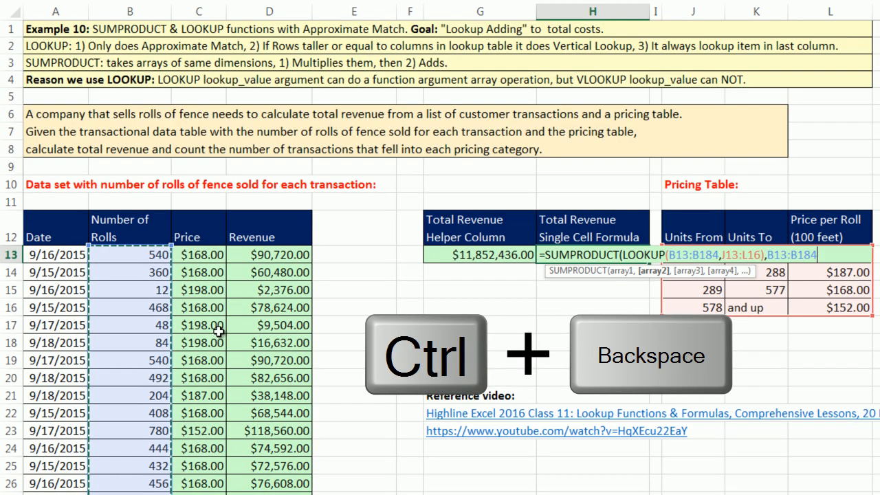
pyautogui.write(')')
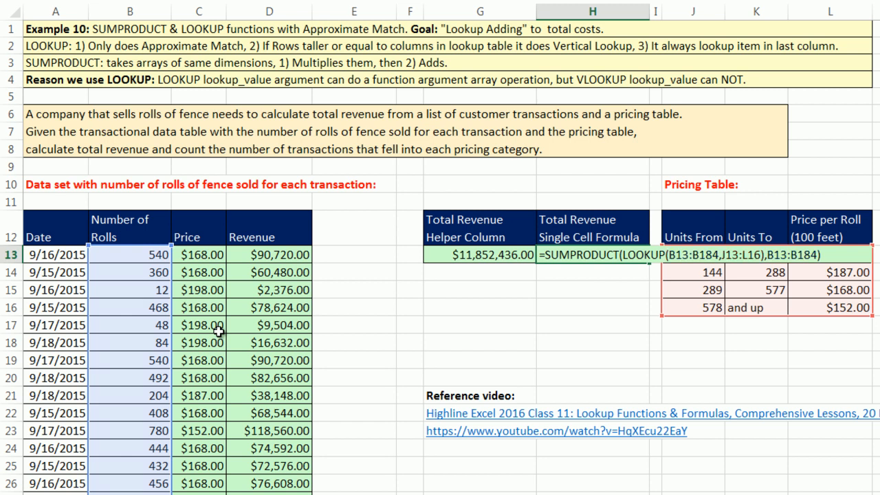
pyautogui.press('Return')
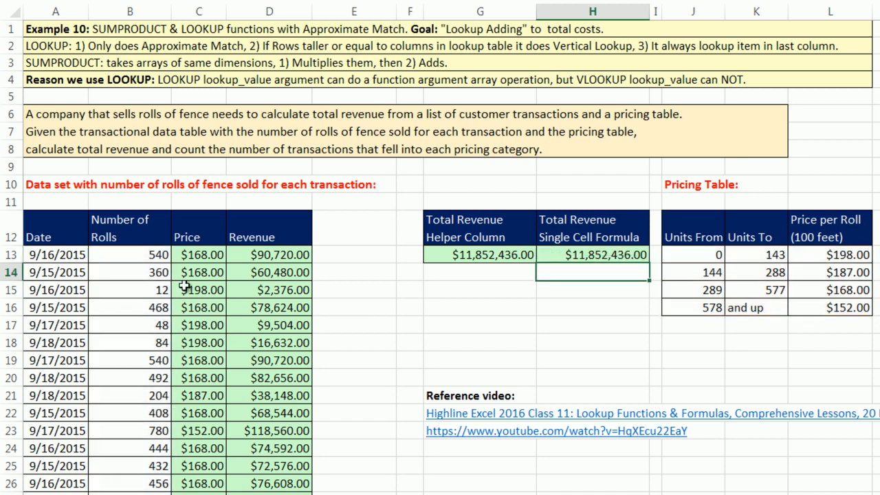
# Compare the single-cell SUMPRODUCT formula in H13 with the LOOKUP helper formula in C13
pyautogui.doubleClick(557, 255)
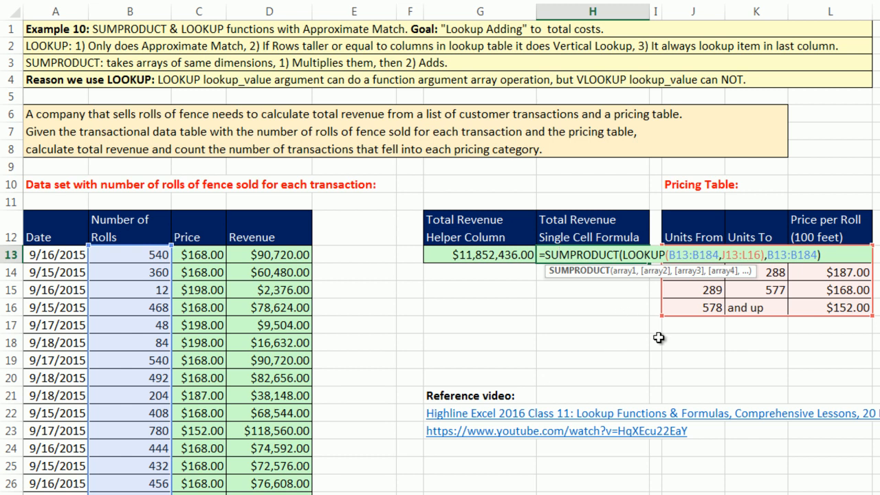
pyautogui.press('Return')
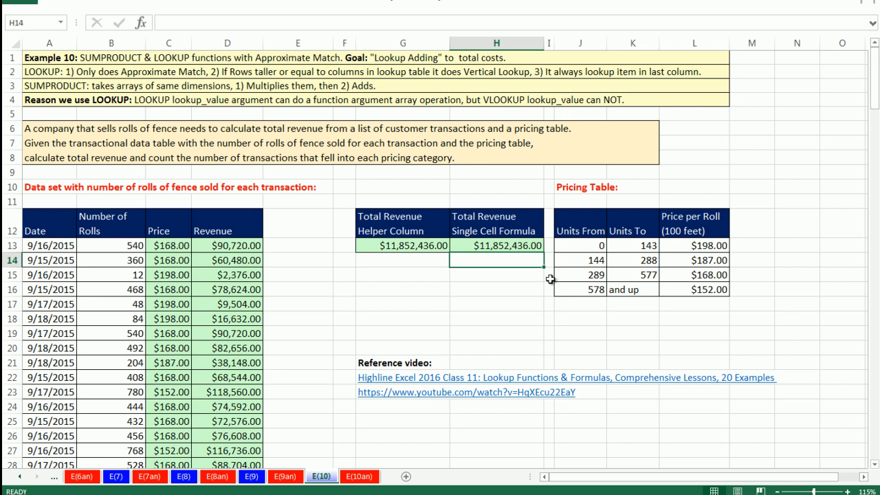
pyautogui.click(504, 240)
pyautogui.press('F2')
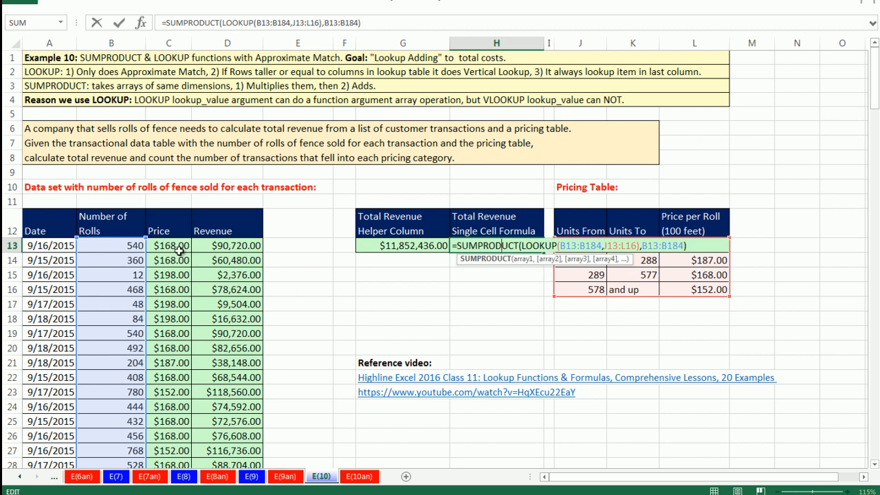
pyautogui.press('Escape')
pyautogui.press('Left')
pyautogui.press('Left')
pyautogui.press('Left')
pyautogui.press('Left')
pyautogui.press('Left')
pyautogui.press('F2')
pyautogui.press('Escape')
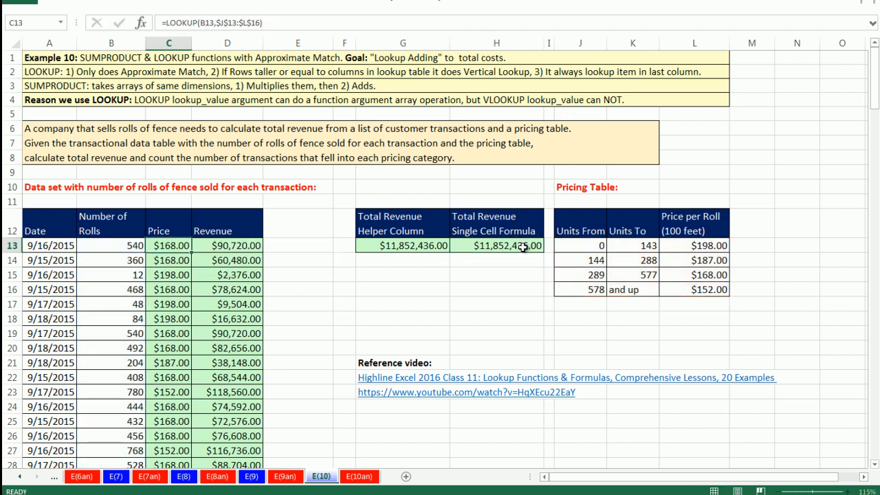
# Examine the lookup_value argument of the LOOKUP nested in H13's SUMPRODUCT formula
pyautogui.press('Right')
pyautogui.press('Right')
pyautogui.press('Right')
pyautogui.press('Right')
pyautogui.press('Right')
pyautogui.press('F2')
pyautogui.click(582, 246)
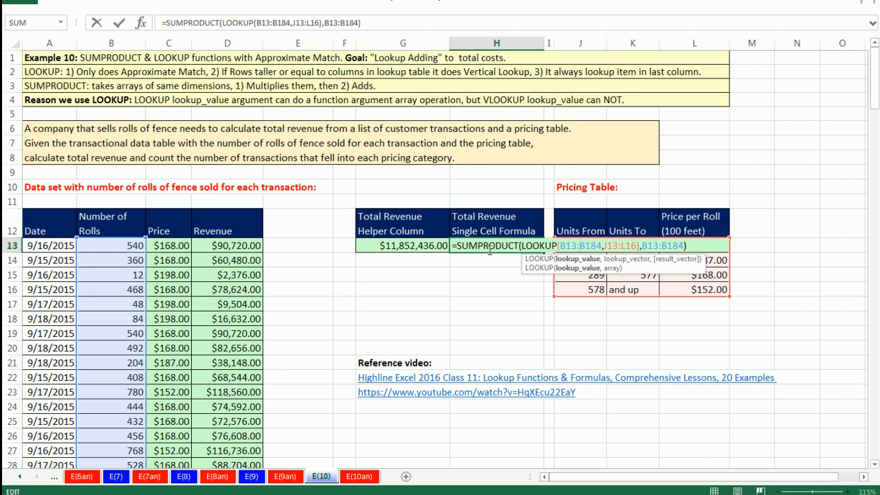
pyautogui.hotkey('ctrl', 'Return')
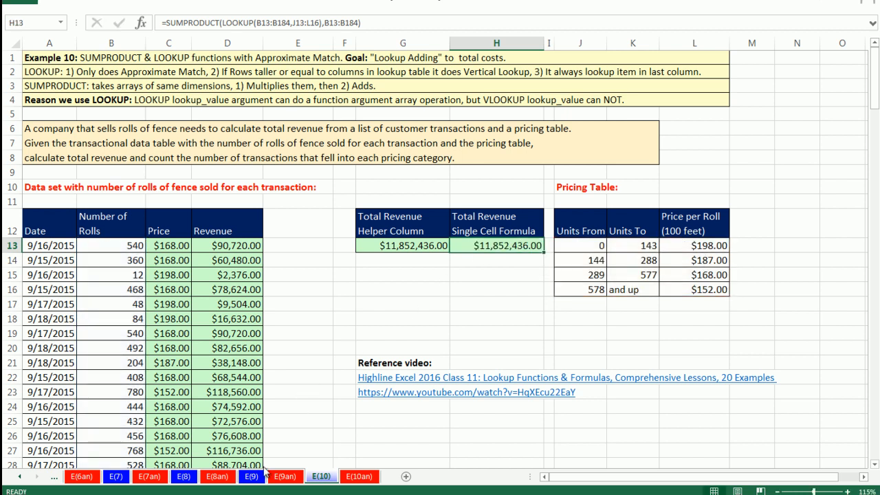
# Review the single-cell Total Tax formula in B20 on sheet E(9) and the VLOOKUP and CHOOSE formula in D22 on E(8)
pyautogui.click(252, 476)
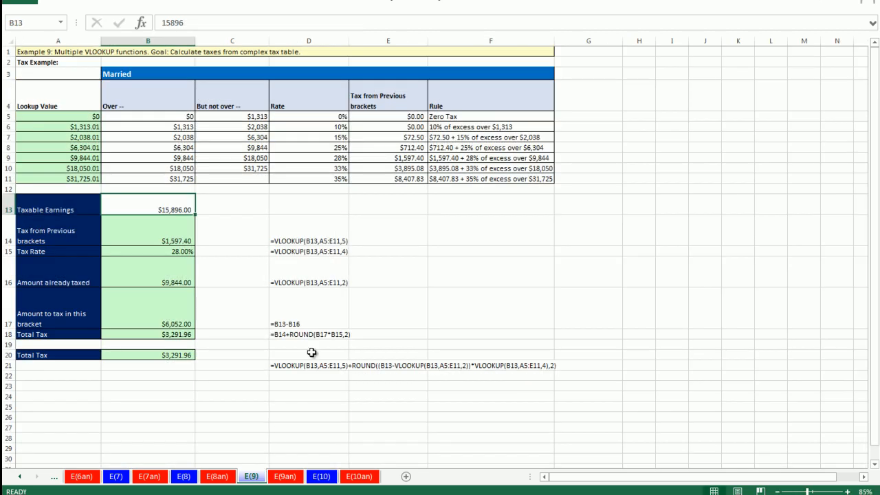
pyautogui.doubleClick(147, 355)
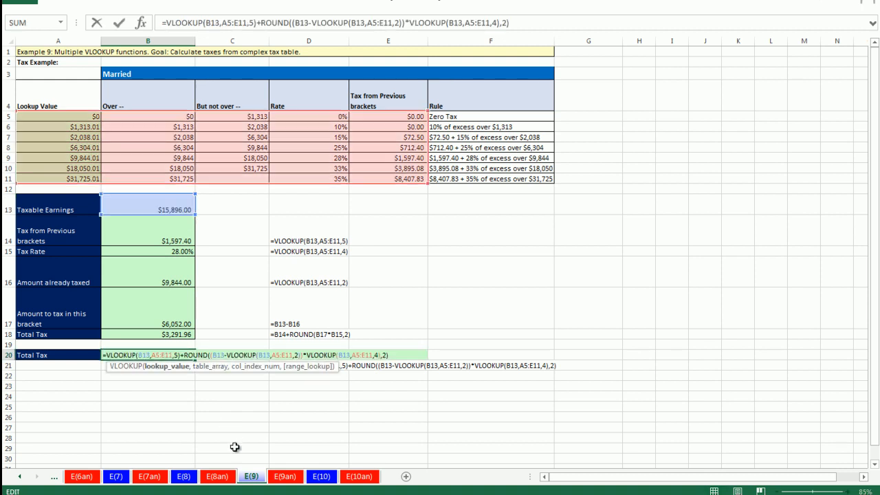
pyautogui.press('Escape')
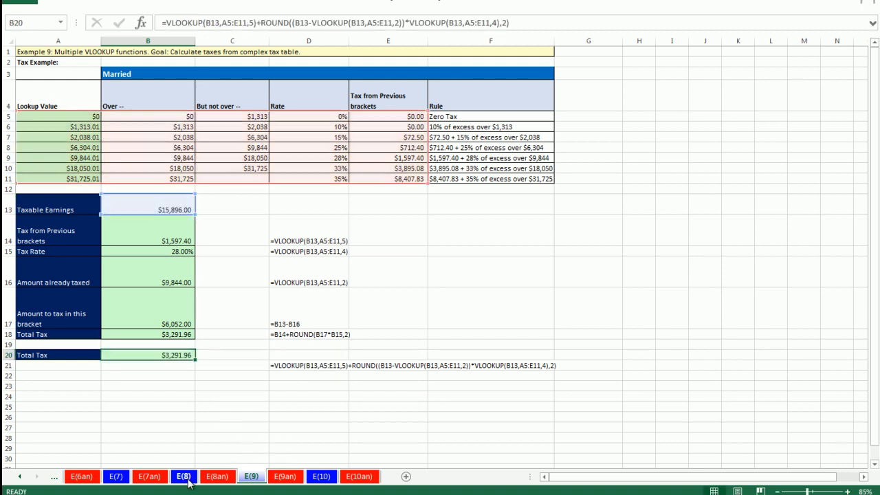
pyautogui.click(183, 477)
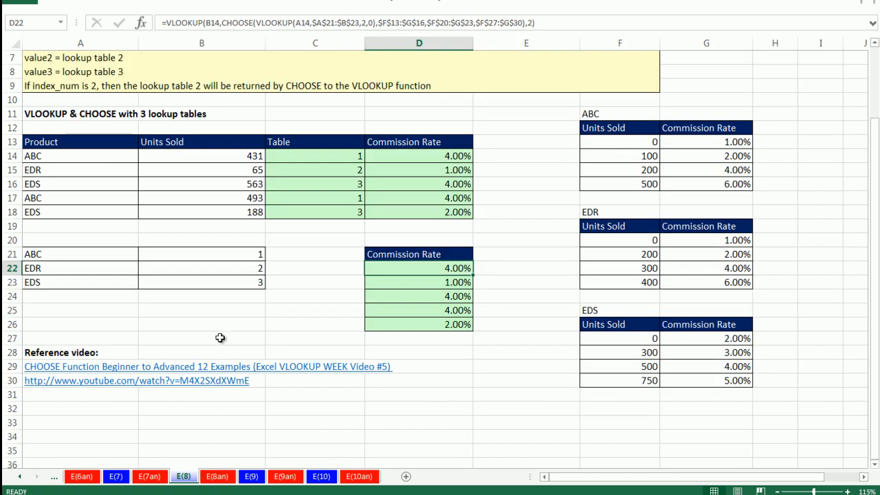
pyautogui.doubleClick(387, 271)
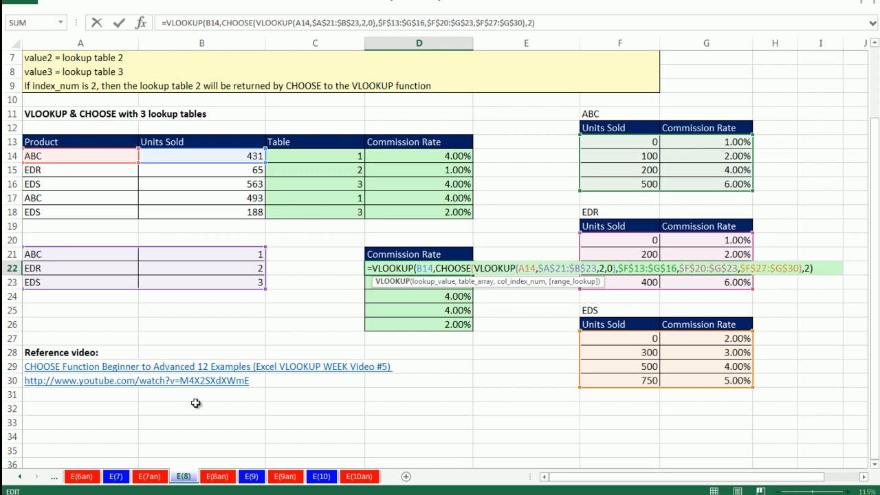
pyautogui.press('Escape')
# Review the INDEX and MATCH formula for the low-bid vendor in G5 on sheet E(7)
pyautogui.click(116, 476)
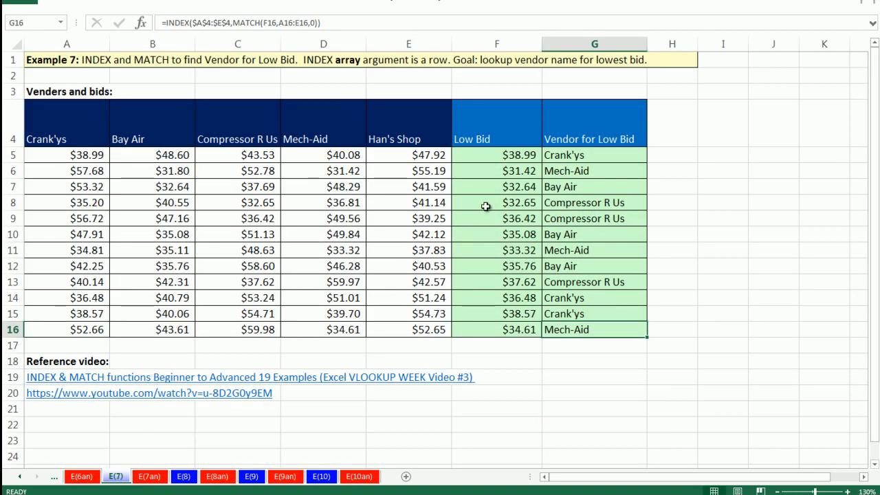
pyautogui.click(584, 162)
pyautogui.press('F2')
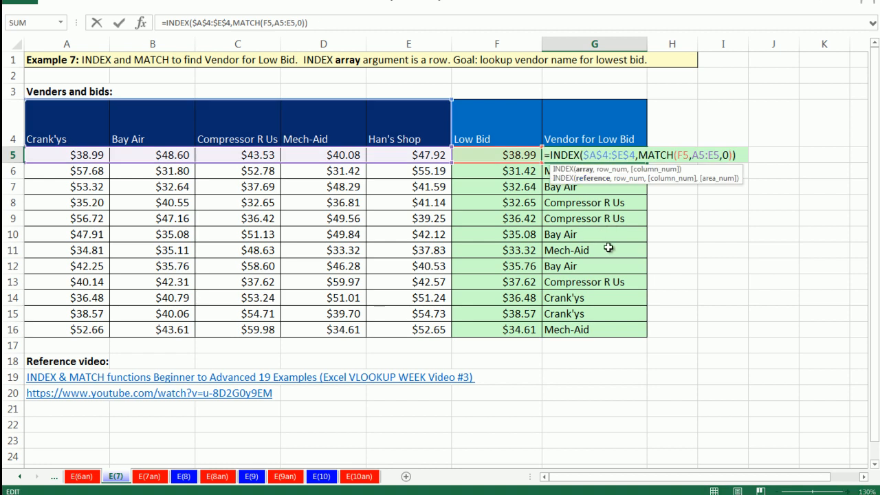
pyautogui.press('Escape')
# Review the INDEX and MATCH left-lookup formula in C21 on sheet E(6)
pyautogui.click(19, 477)
pyautogui.click(20, 476)
pyautogui.click(20, 477)
pyautogui.click(20, 477)
pyautogui.click(282, 477)
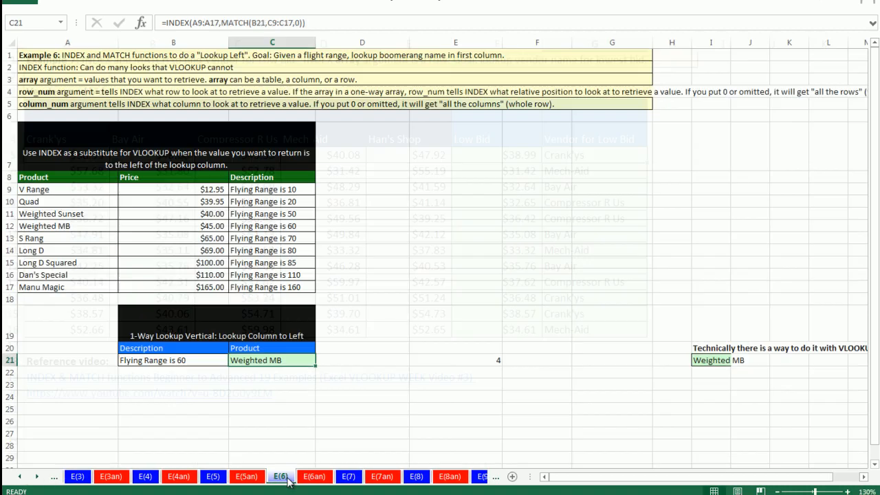
pyautogui.doubleClick(274, 358)
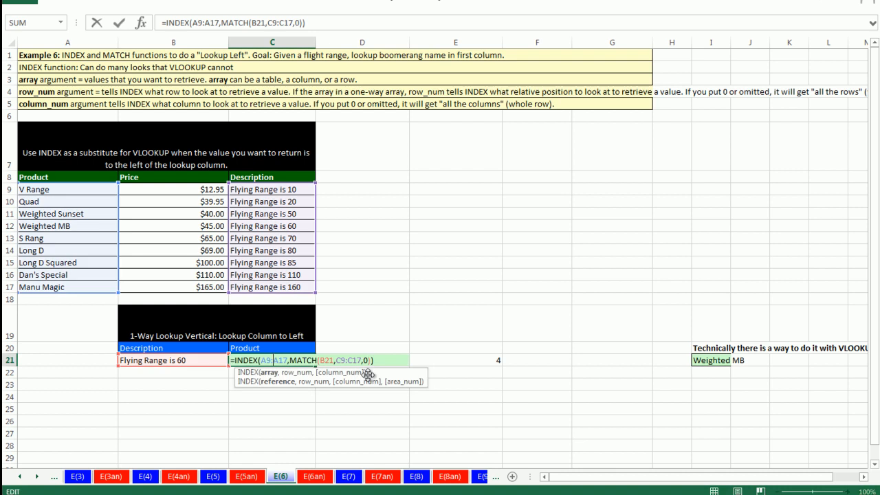
pyautogui.press('Escape')
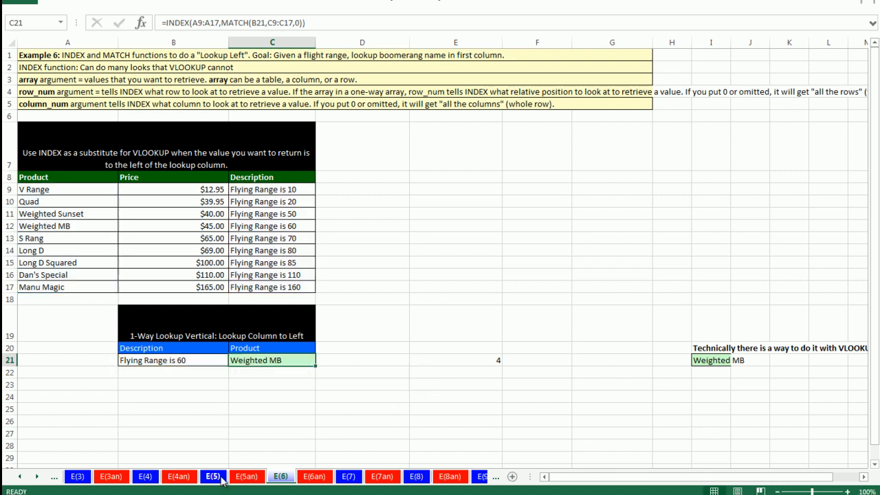
# Review the ISNUMBER and MATCH formula in D11 on sheet E(5) and the VLOOKUP and MATCH formula in D18 on E(4)
pyautogui.click(225, 481)
pyautogui.doubleClick(438, 198)
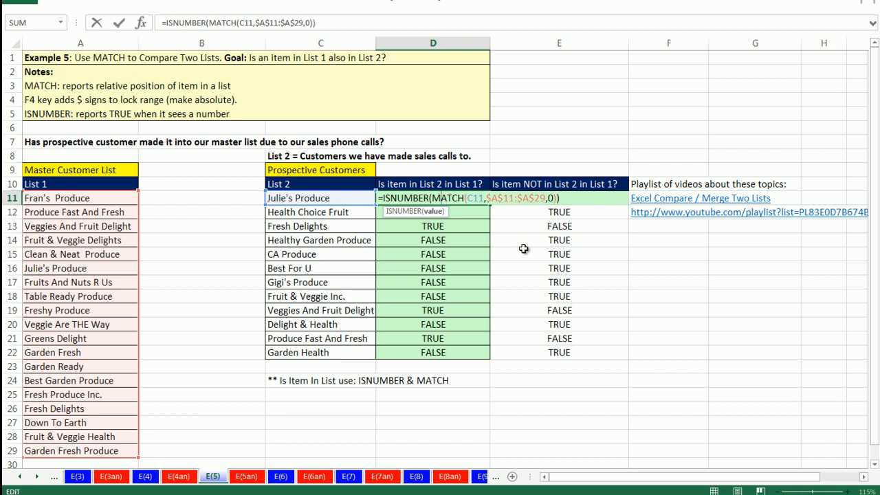
pyautogui.press('Escape')
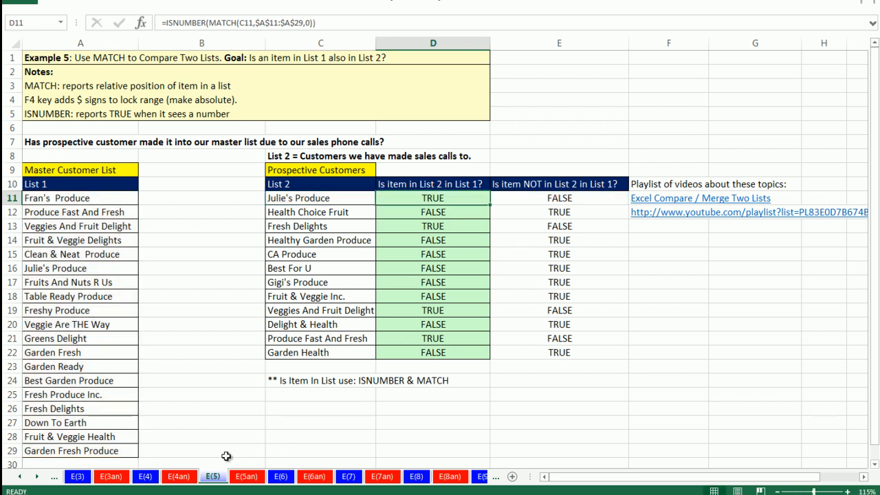
pyautogui.click(145, 476)
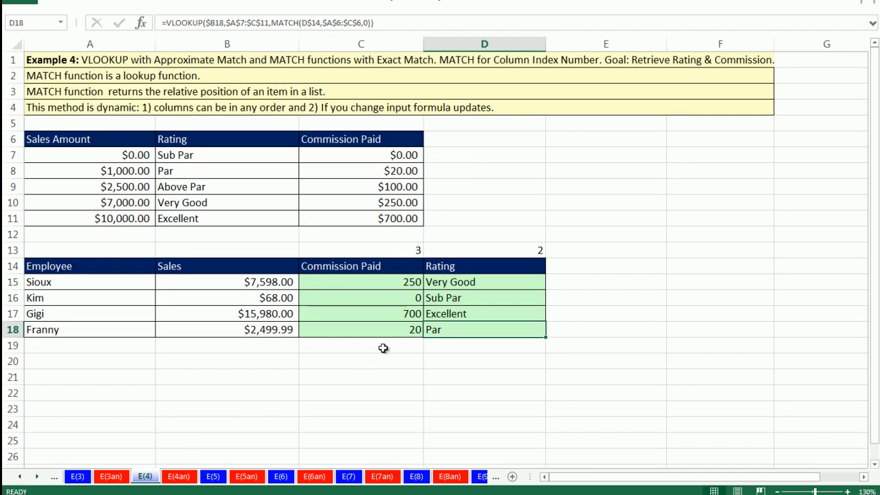
pyautogui.doubleClick(442, 330)
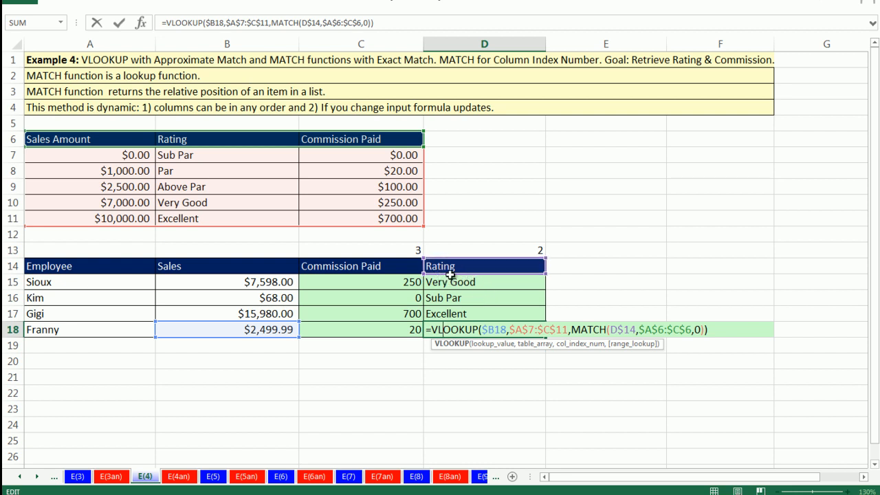
pyautogui.hotkey('ctrl', 'Return')
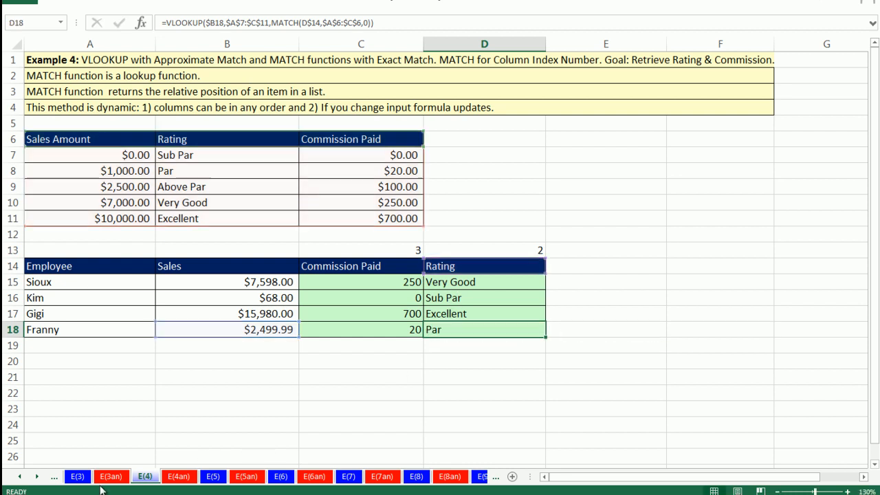
# Review the approximate-match VLOOKUP formula in C12 on sheet E(3), which uses C$10 as its column index number
pyautogui.click(85, 480)
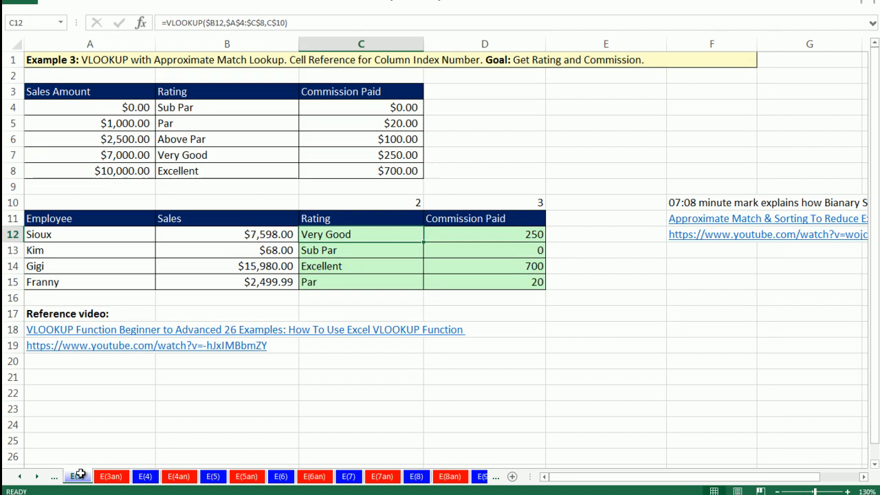
pyautogui.doubleClick(330, 237)
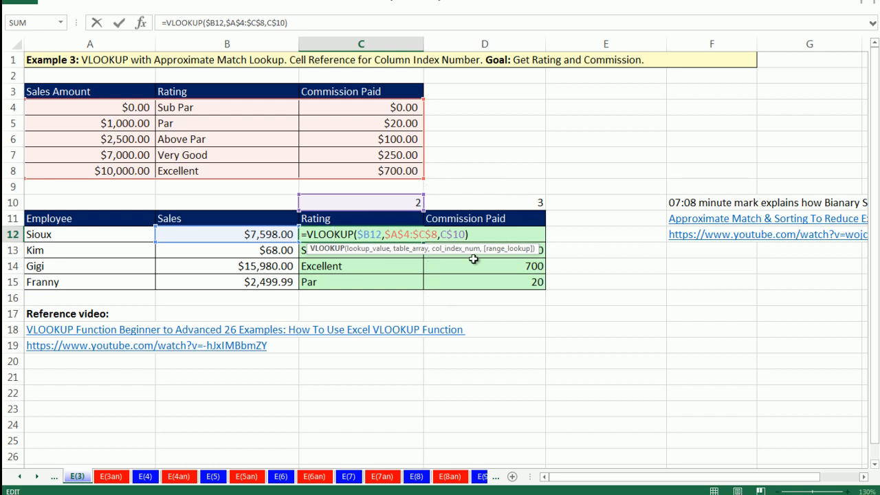
pyautogui.hotkey('ctrl', 'Return')
# Review the partial-text VLOOKUP formulas on sheet E(2): LEFT with SEARCH in B4 and MID with SEARCH in C4
pyautogui.click(21, 478)
pyautogui.click(21, 477)
pyautogui.click(20, 477)
pyautogui.click(21, 477)
pyautogui.click(21, 477)
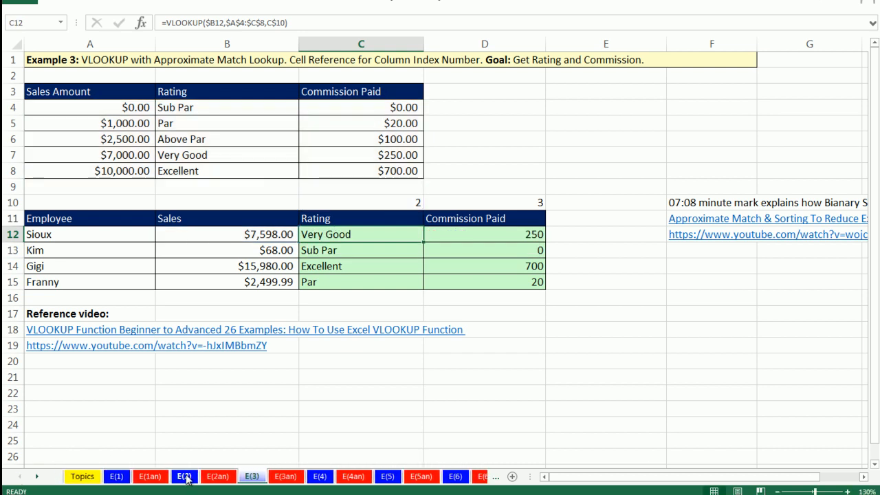
pyautogui.click(184, 476)
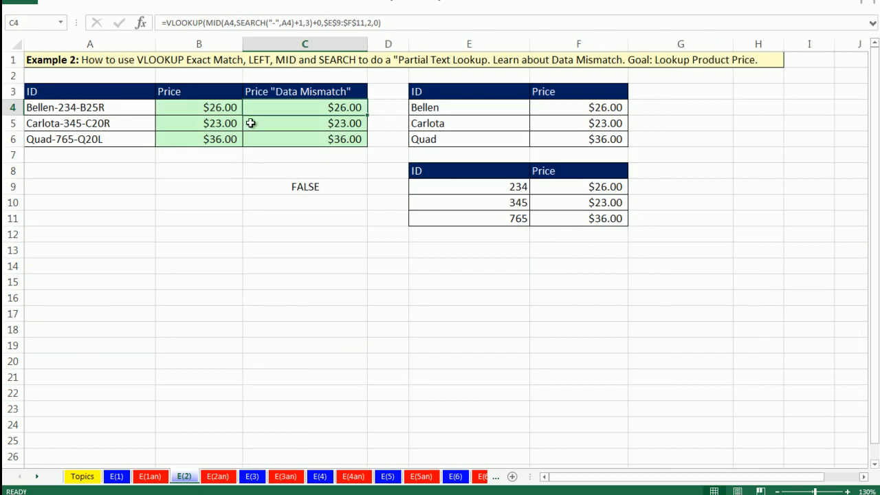
pyautogui.click(223, 109)
pyautogui.press('F2')
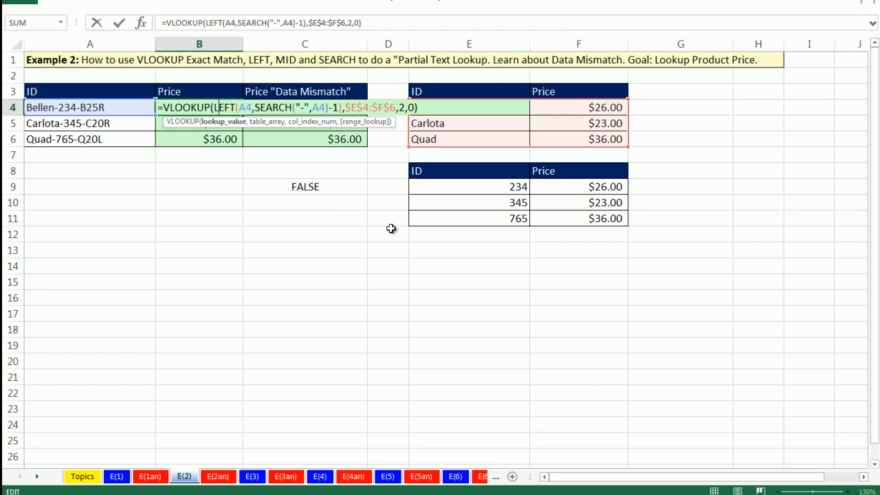
pyautogui.press('Escape')
pyautogui.doubleClick(344, 108)
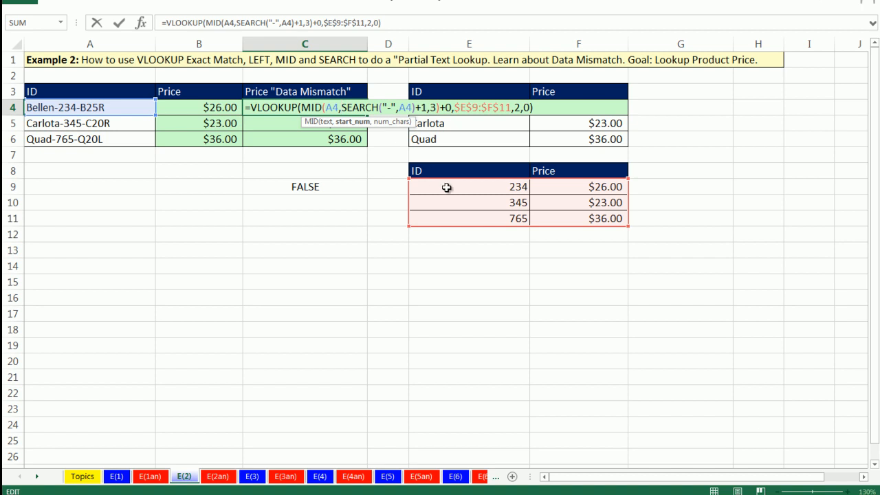
pyautogui.press('Escape')
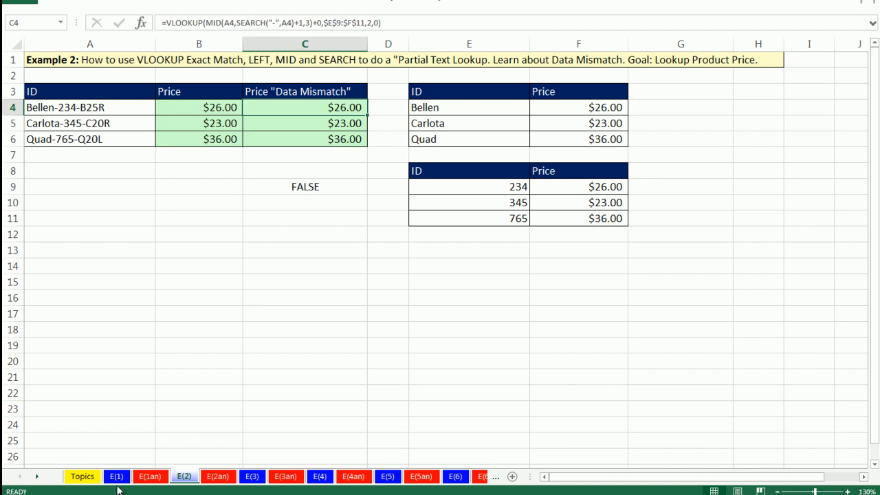
# Review the IF, ISBLANK and exact-match VLOOKUP formula for the invoice price in C16 on sheet E(1)
pyautogui.click(116, 477)
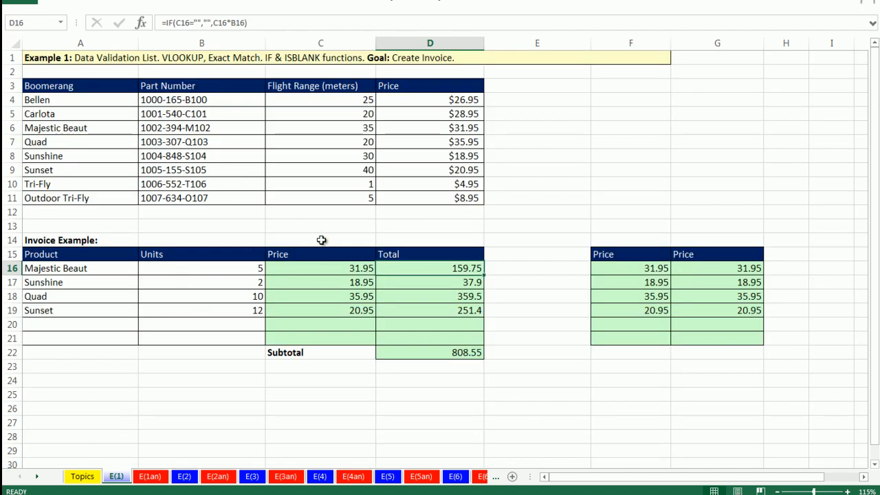
pyautogui.doubleClick(331, 272)
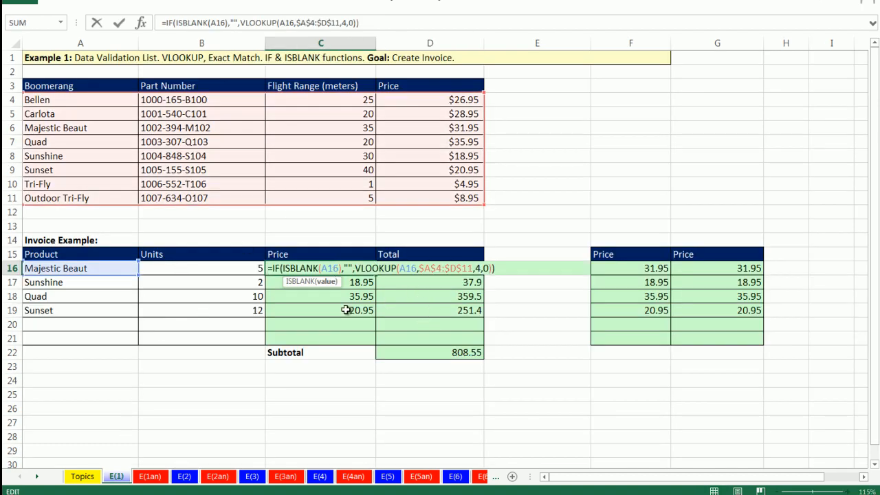